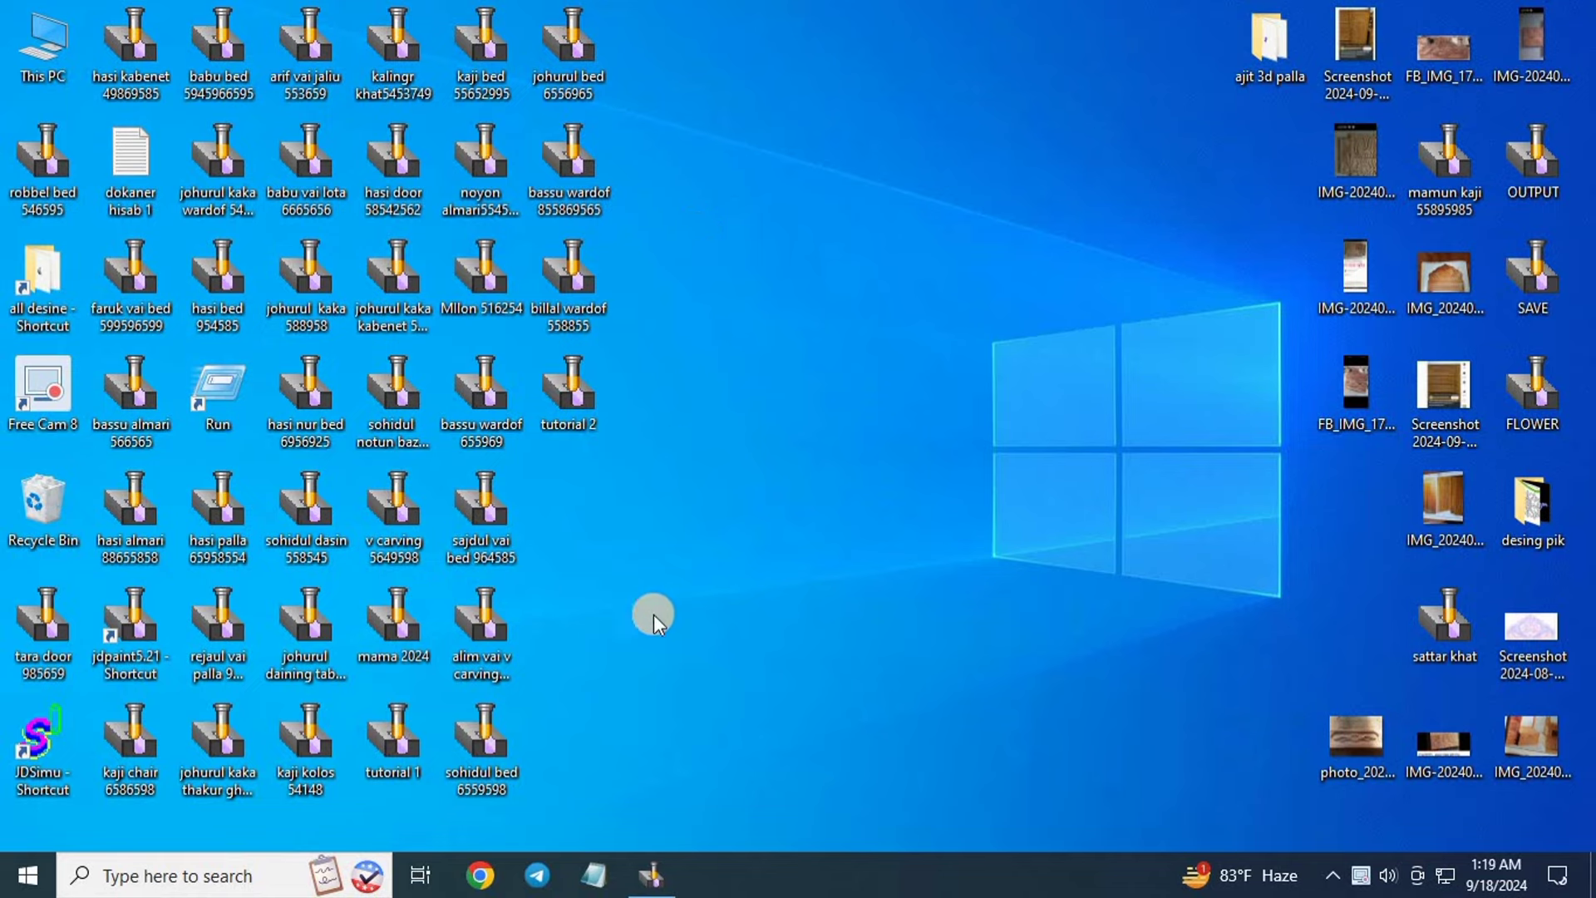
# Refresh the desktop and open the "tutorial 2" drawing in JDPaint.
pyautogui.rightClick(801, 452)
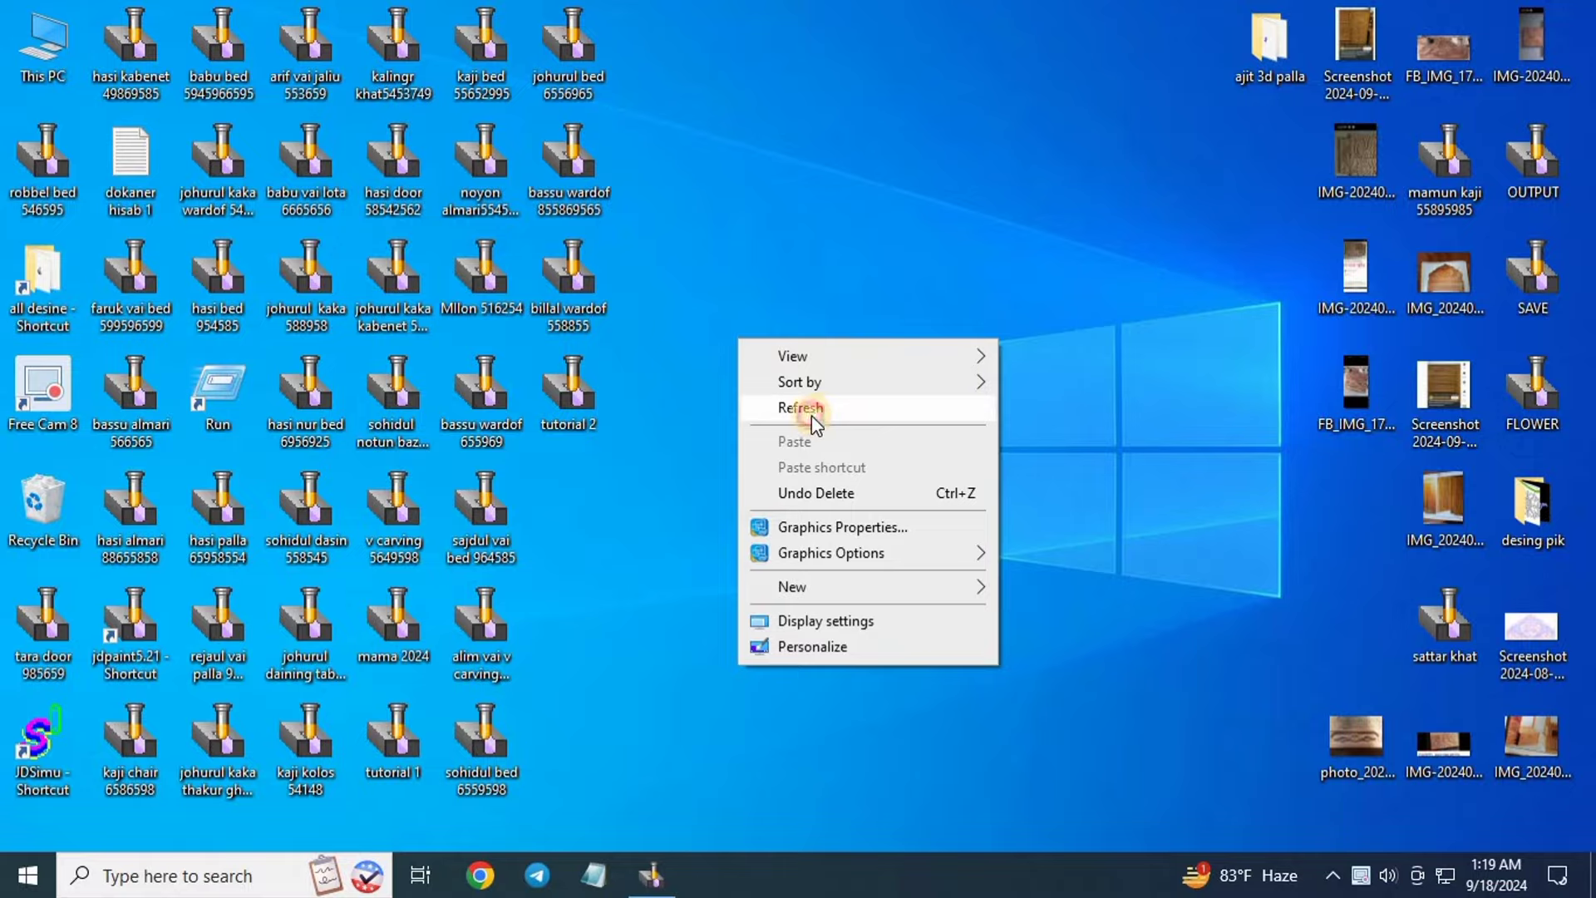
pyautogui.click(812, 416)
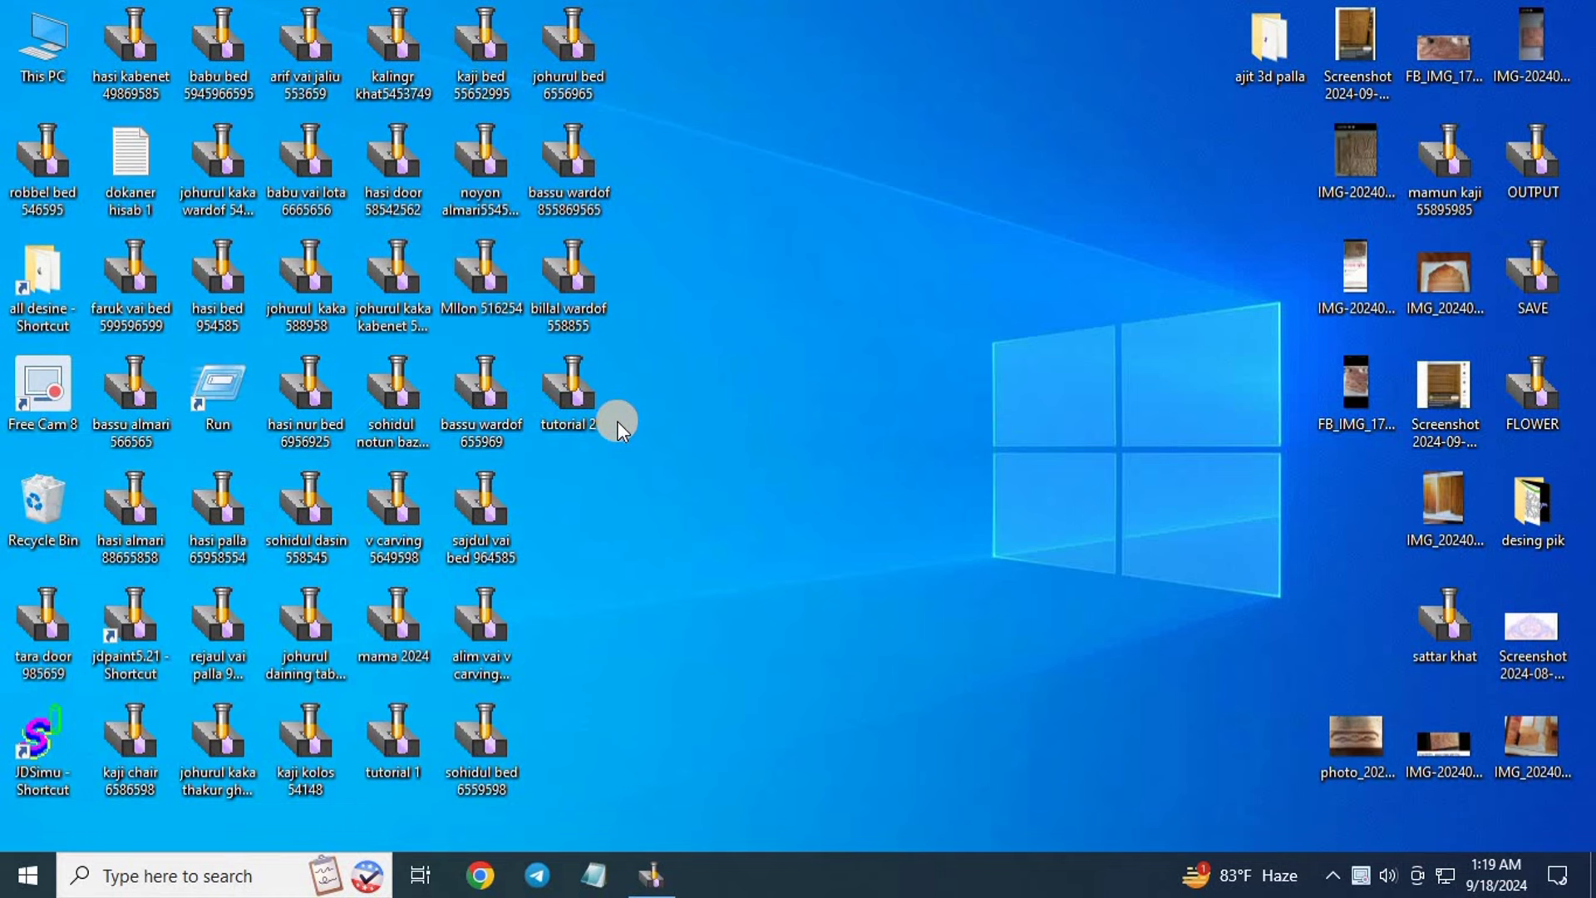
pyautogui.doubleClick(583, 397)
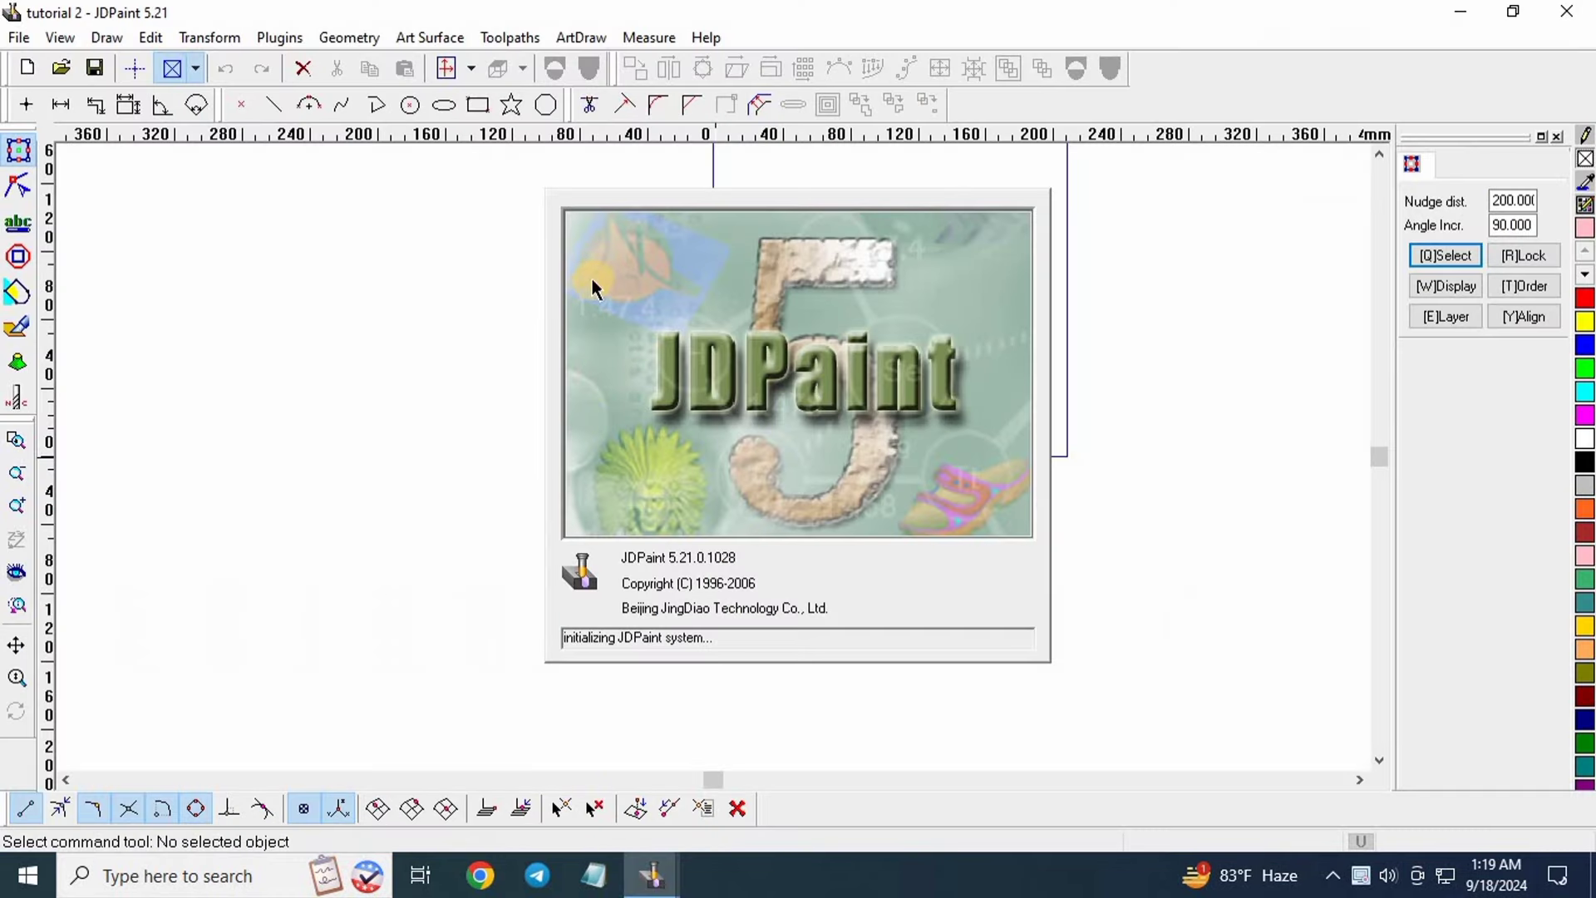
# Examine the framed floral scroll design, including the central rose and the blue inner curves of the scrolls.
pyautogui.scroll(4, 503, 454)
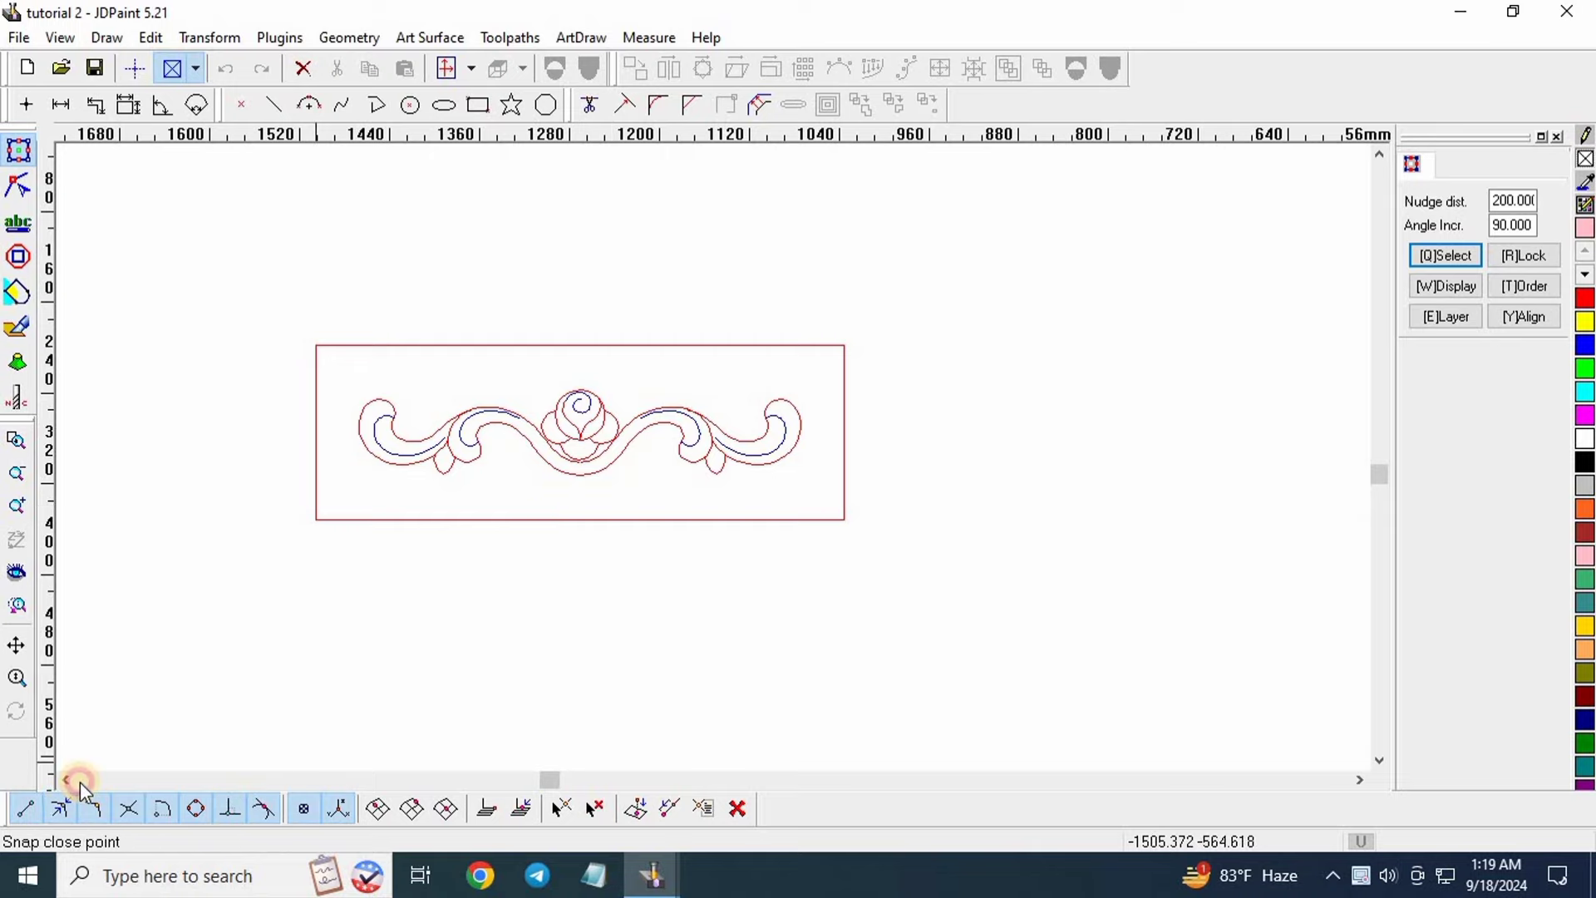
pyautogui.scroll(2, 466, 462)
pyautogui.scroll(2, 513, 453)
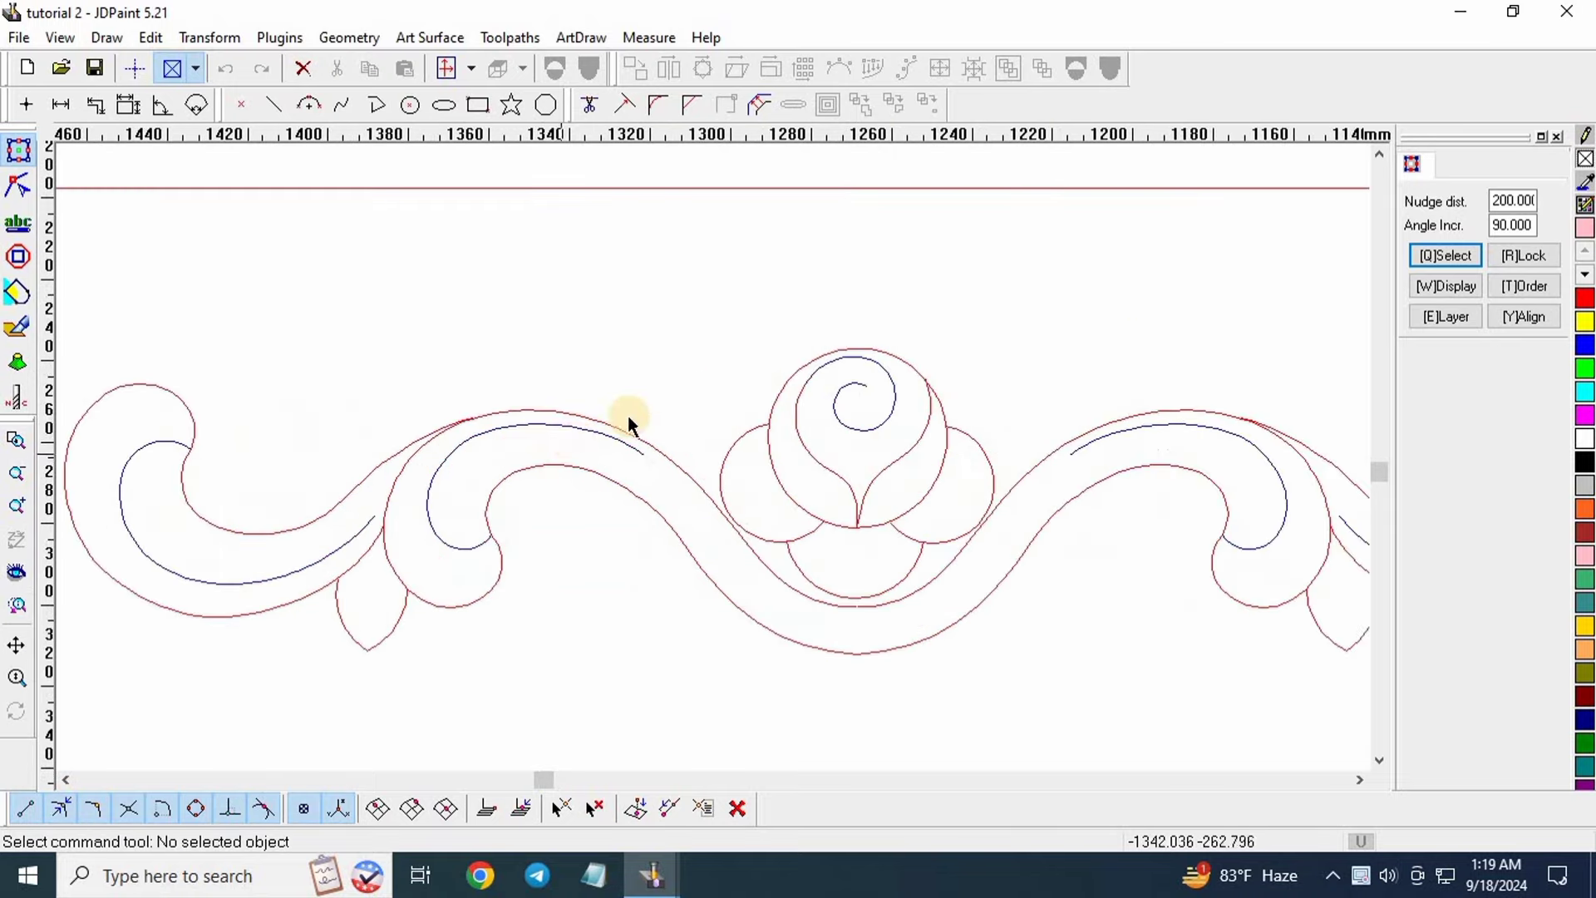
pyautogui.scroll(-3, 627, 420)
pyautogui.scroll(-2, 550, 361)
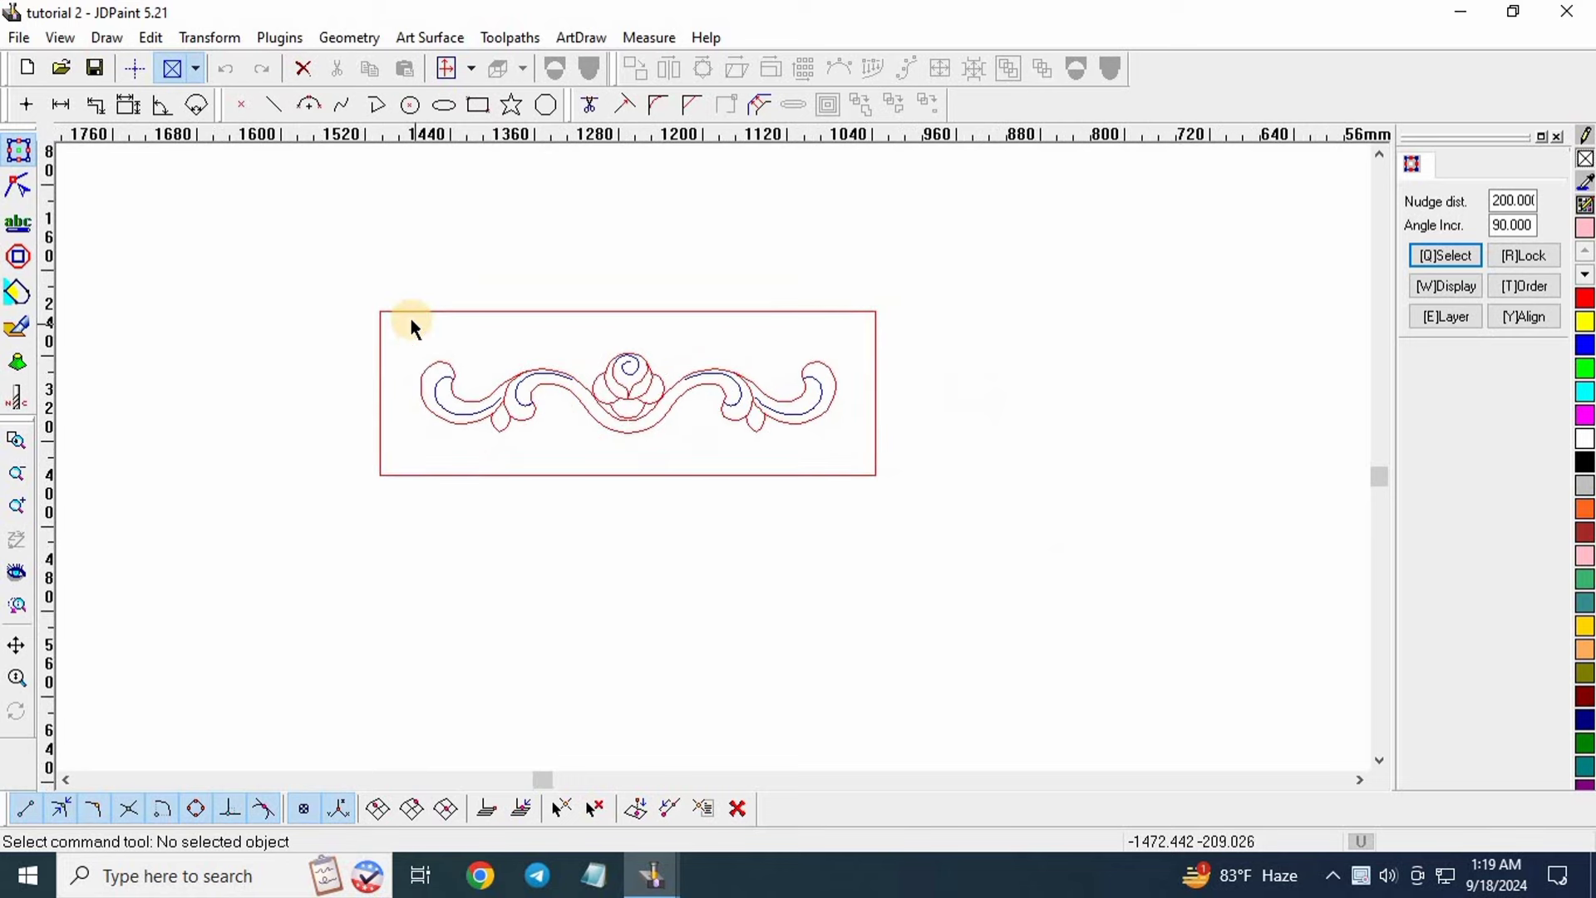
pyautogui.scroll(3, 625, 361)
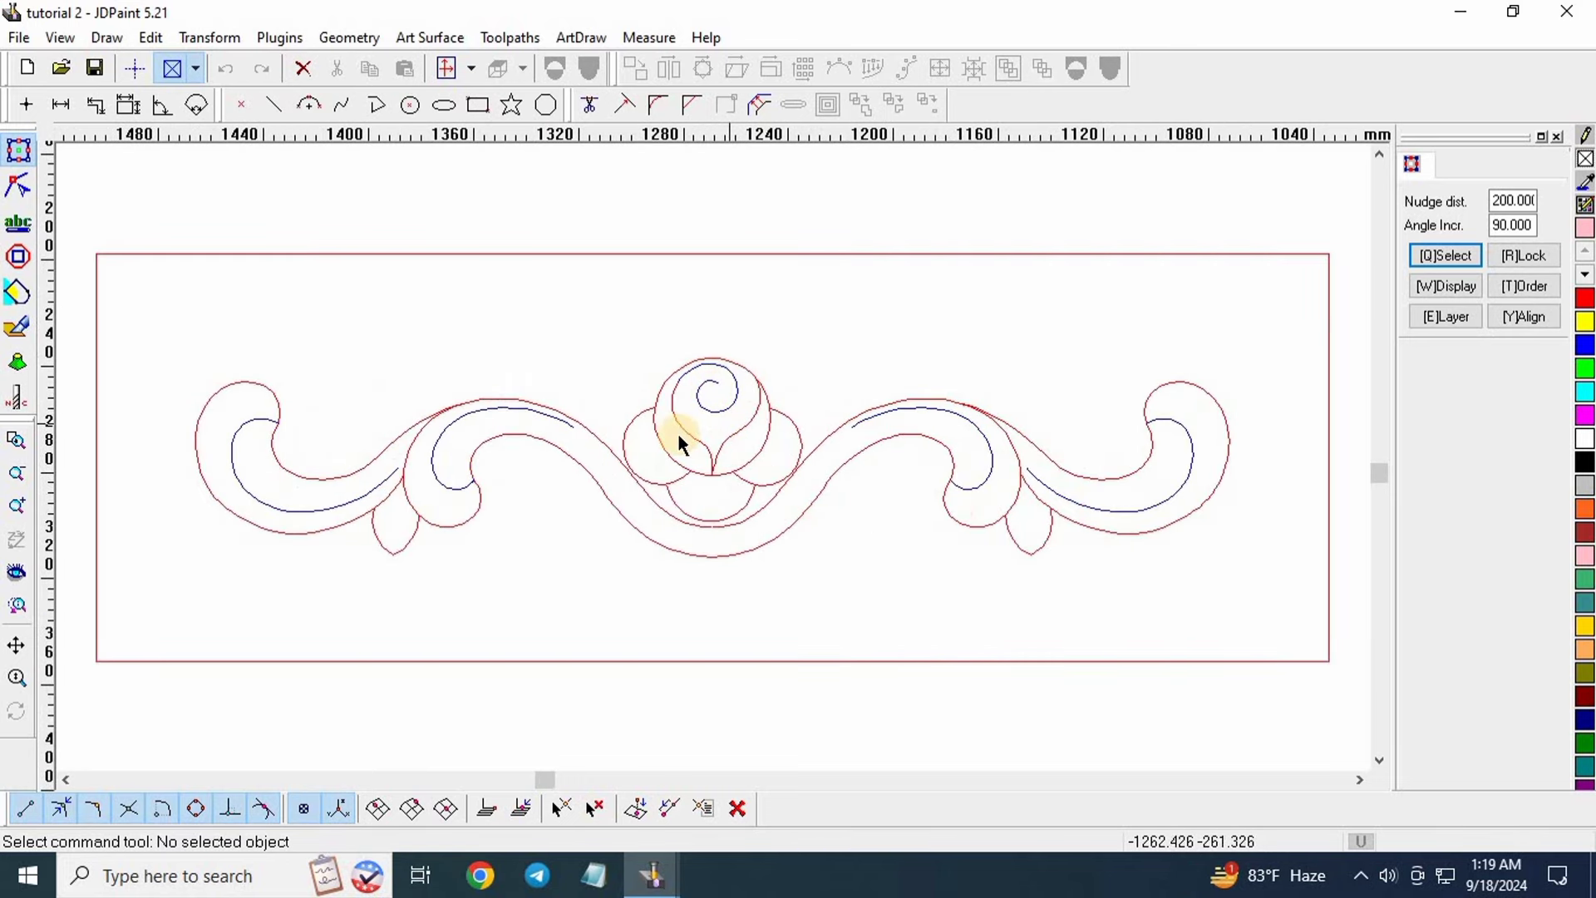
pyautogui.scroll(-3, 466, 372)
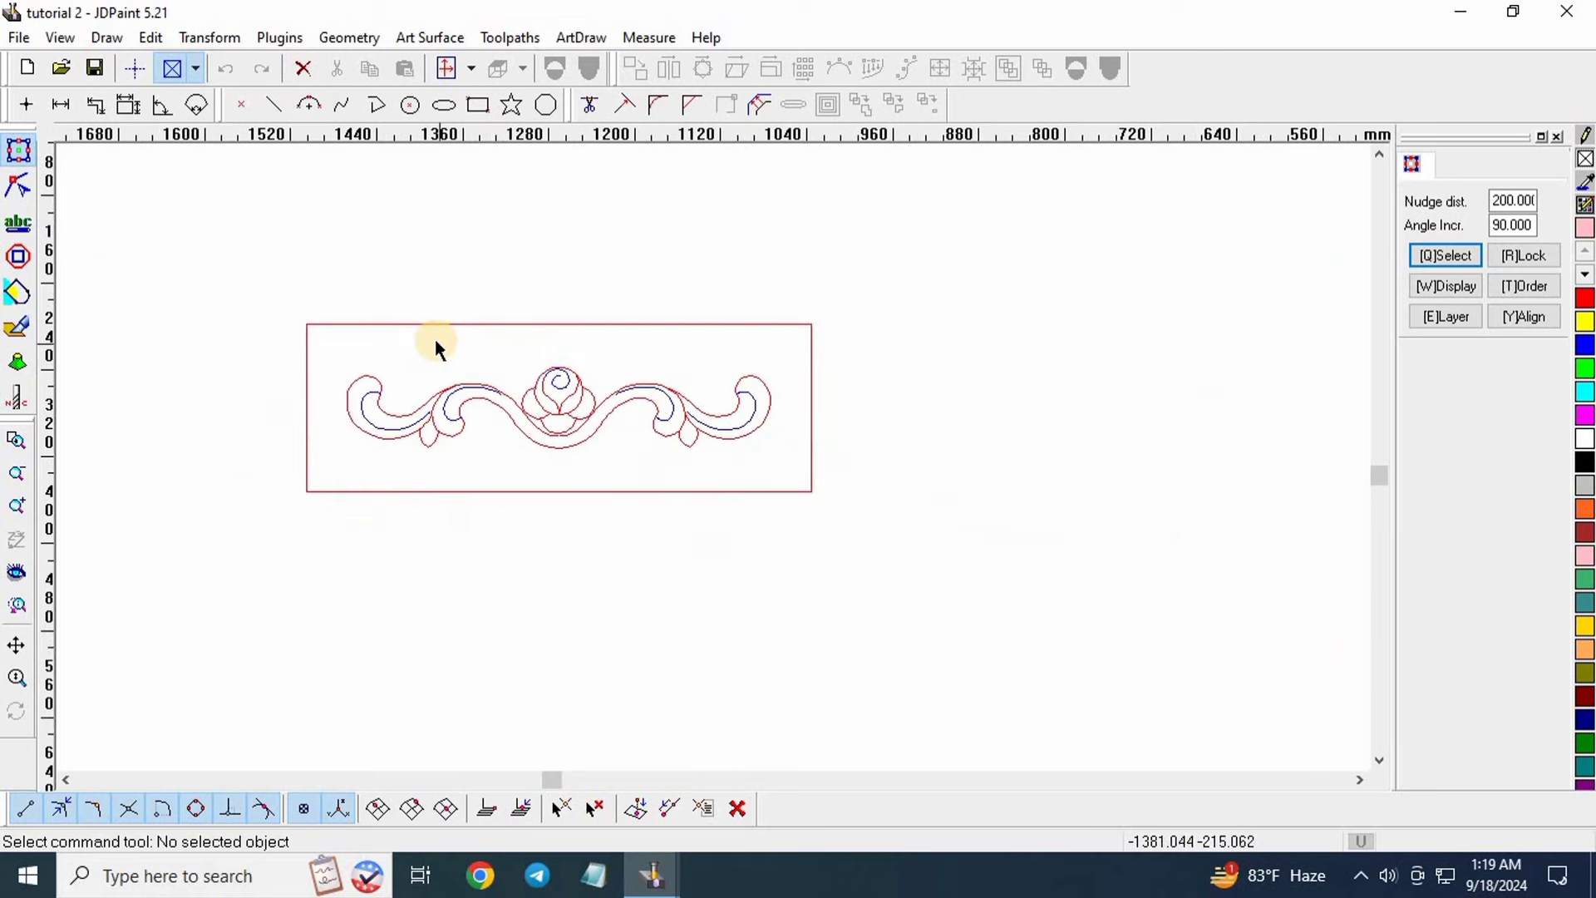
pyautogui.scroll(3, 599, 389)
pyautogui.click(703, 387)
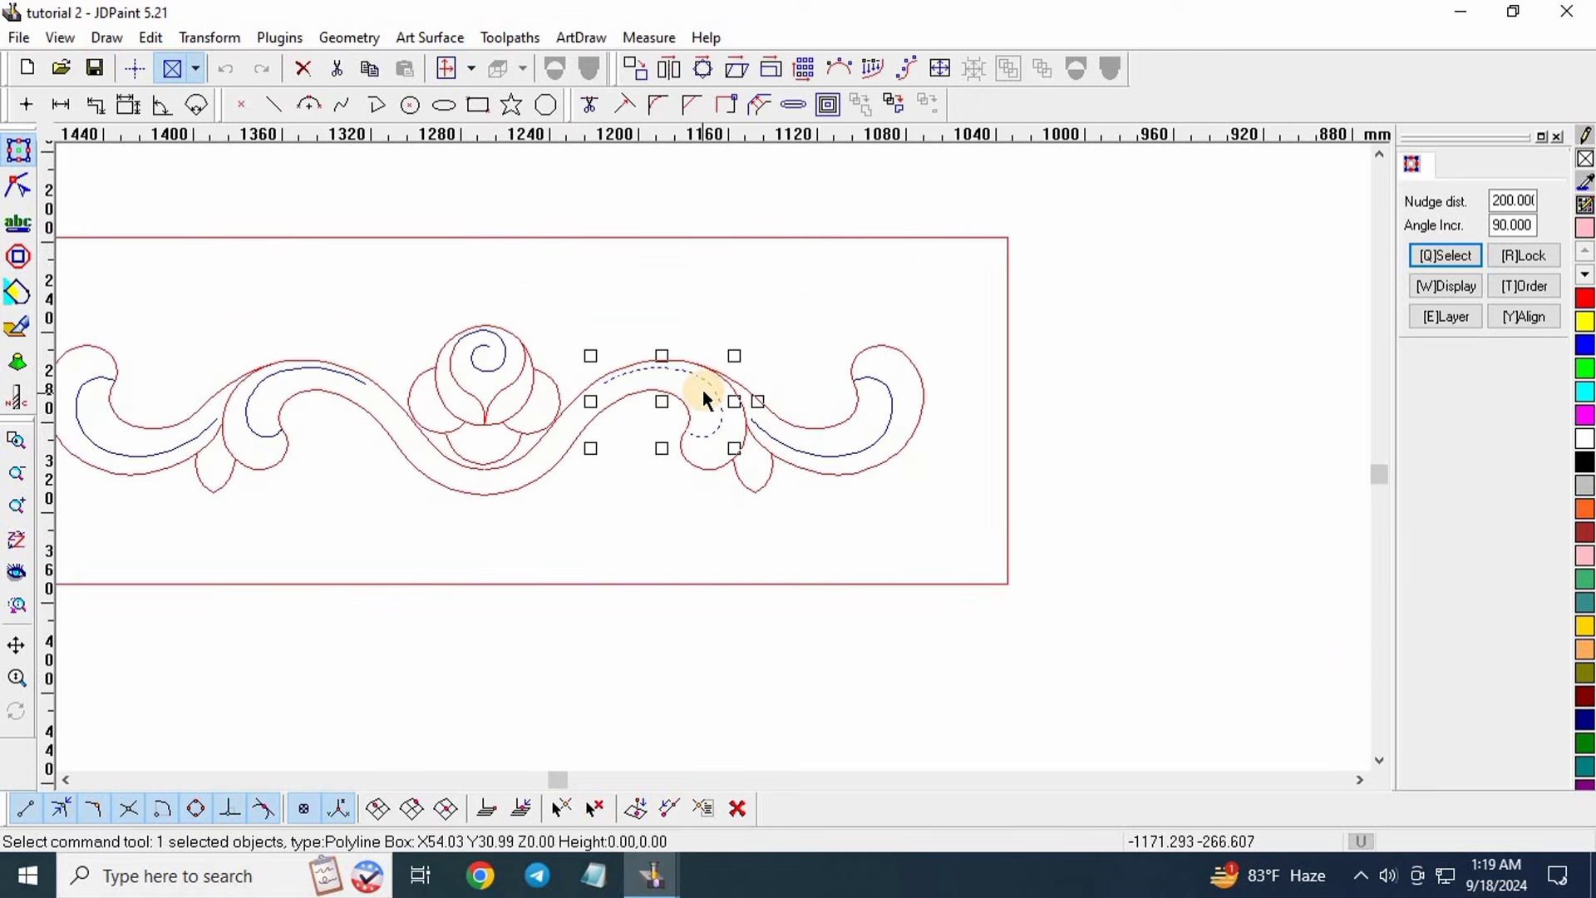
pyautogui.scroll(-2, 711, 341)
# Check the overall X and Y size of the whole framed design with the Scale command, without changing it.
pyautogui.moveTo(291, 251); pyautogui.dragTo(1041, 572)
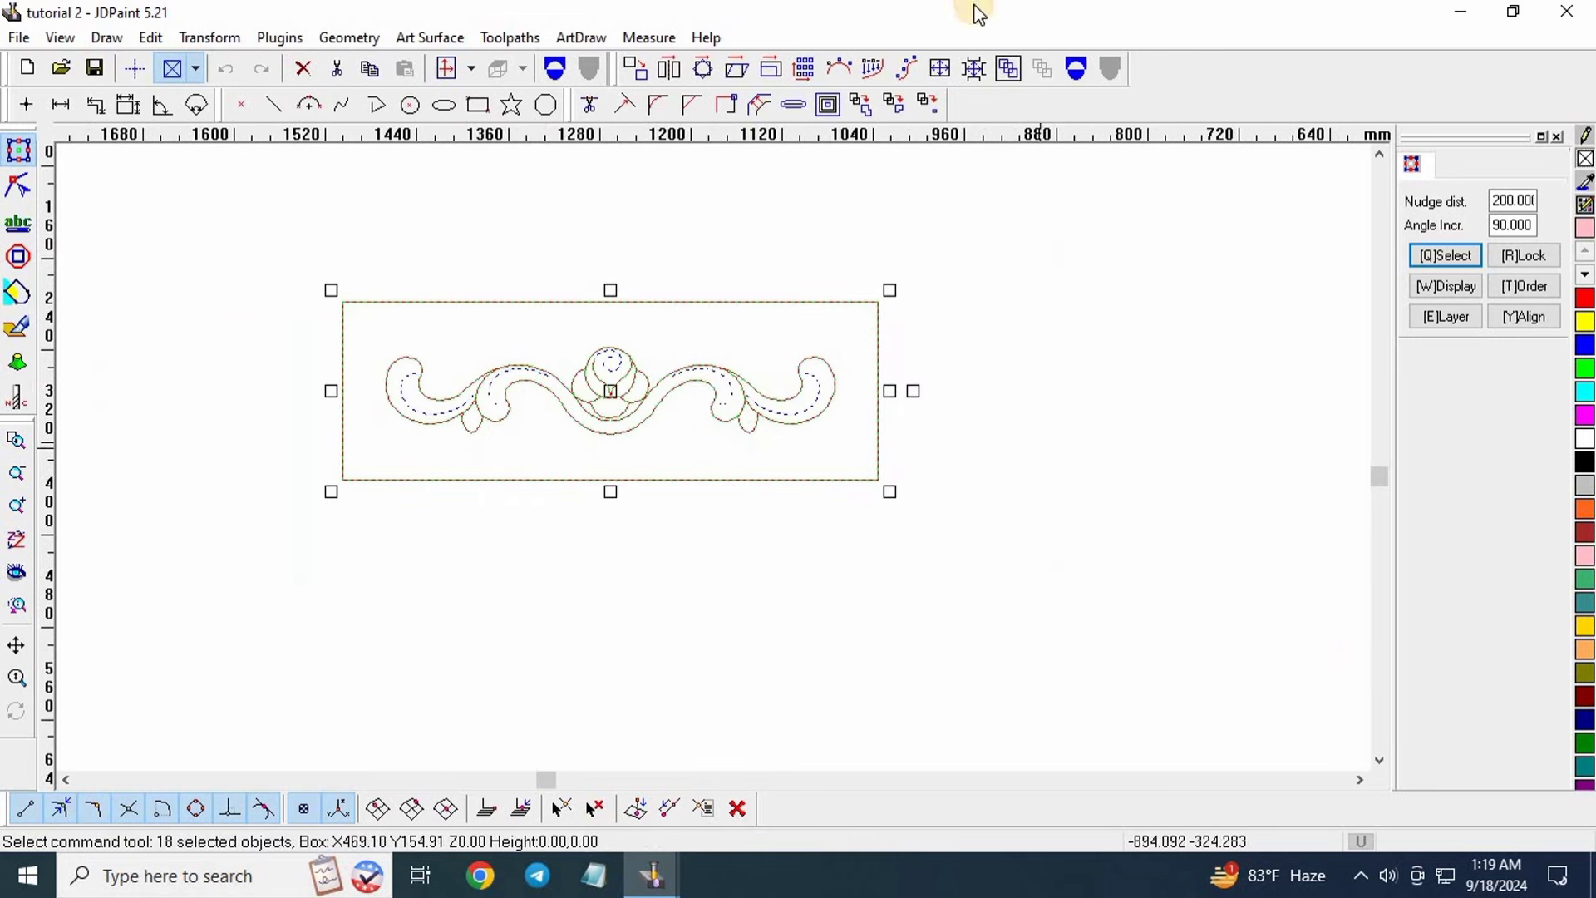
pyautogui.click(735, 68)
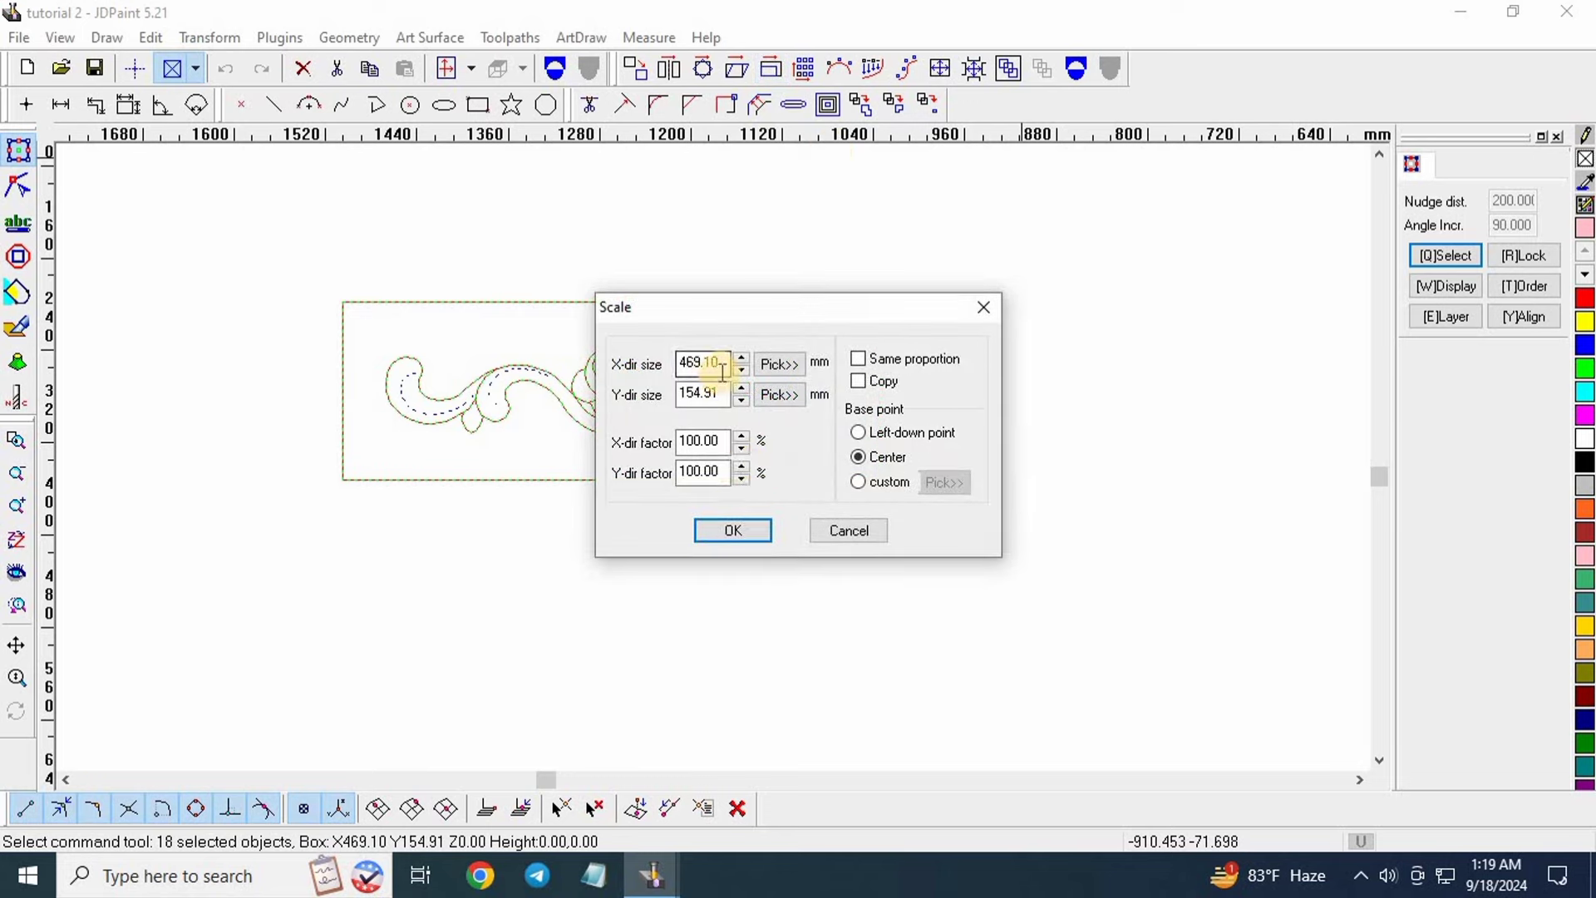
pyautogui.click(751, 536)
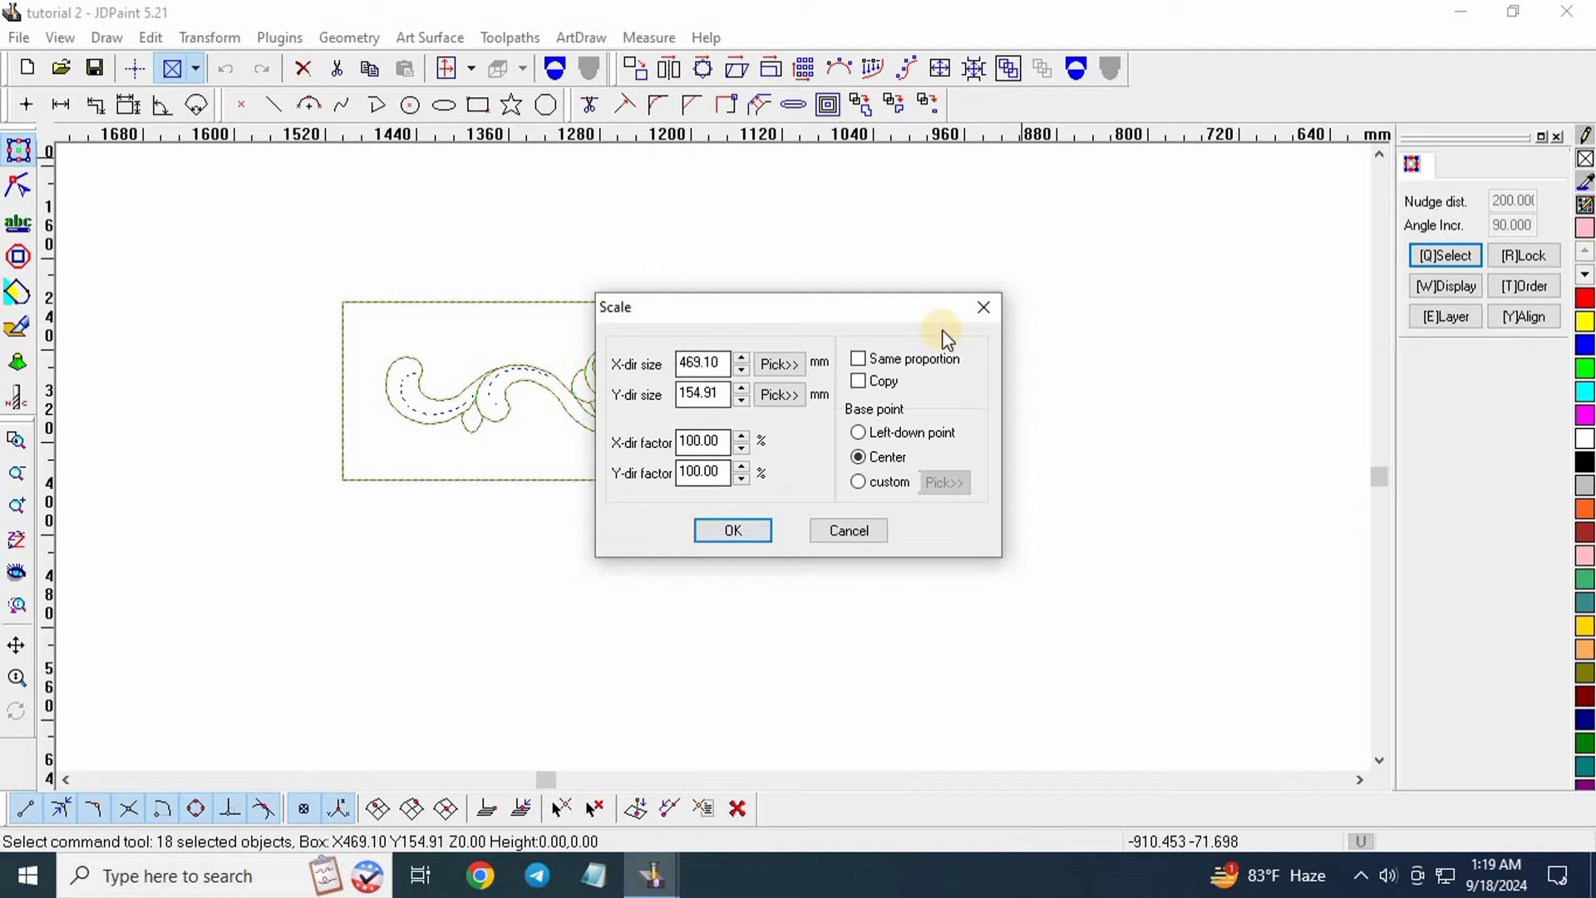
pyautogui.click(982, 307)
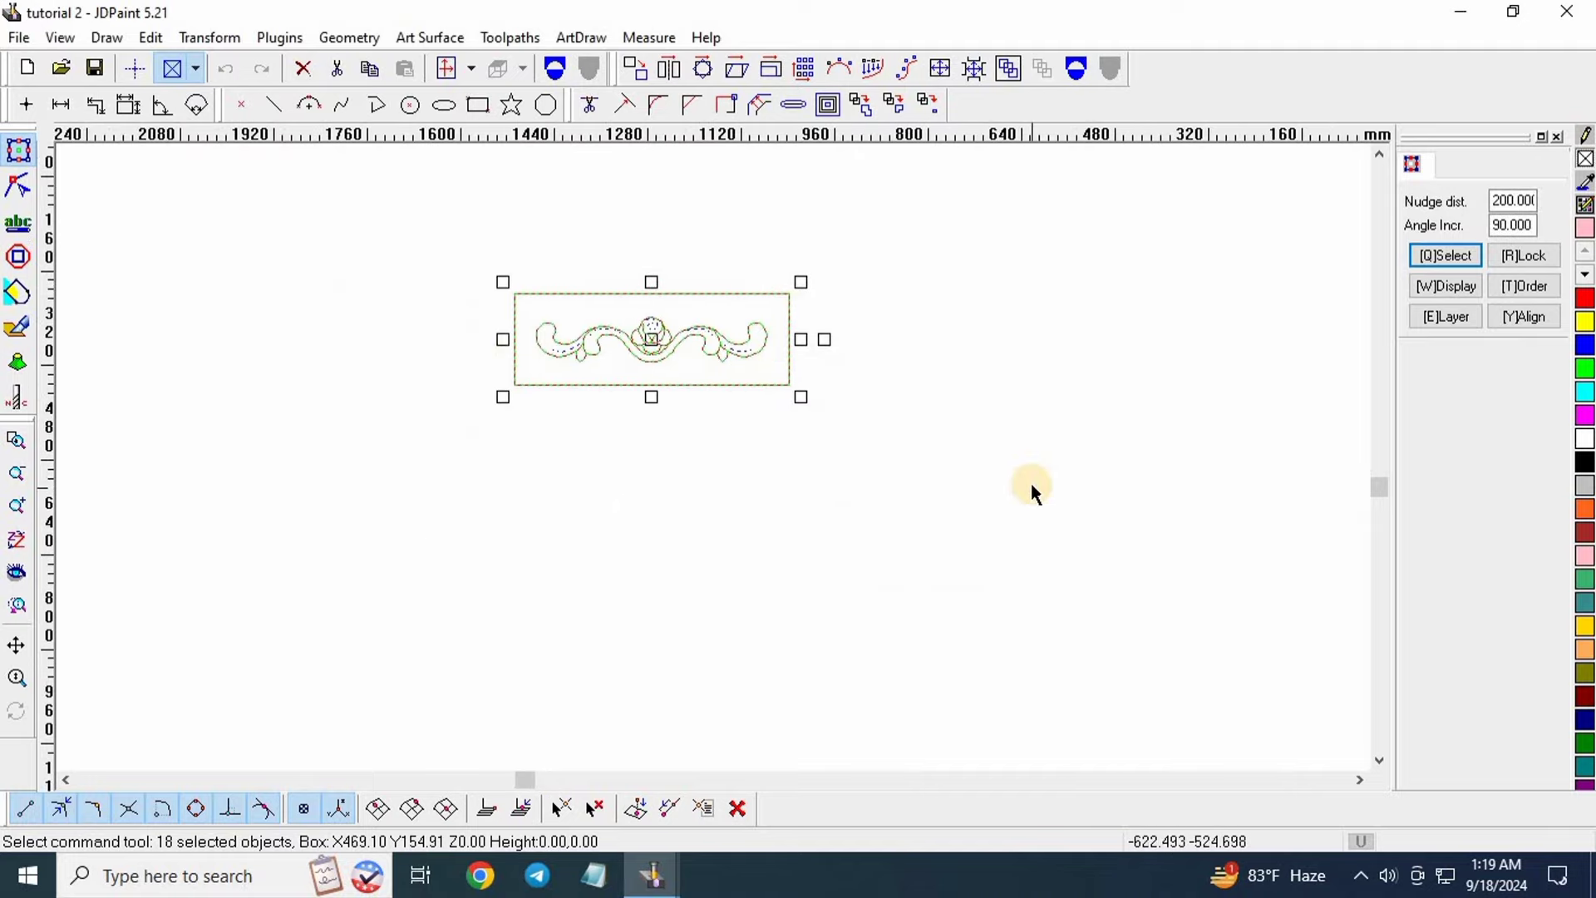
# Place a copy of the whole framed design 400 mm below the original.
pyautogui.hotkey('ctrl', 'Down')
pyautogui.press('Down')
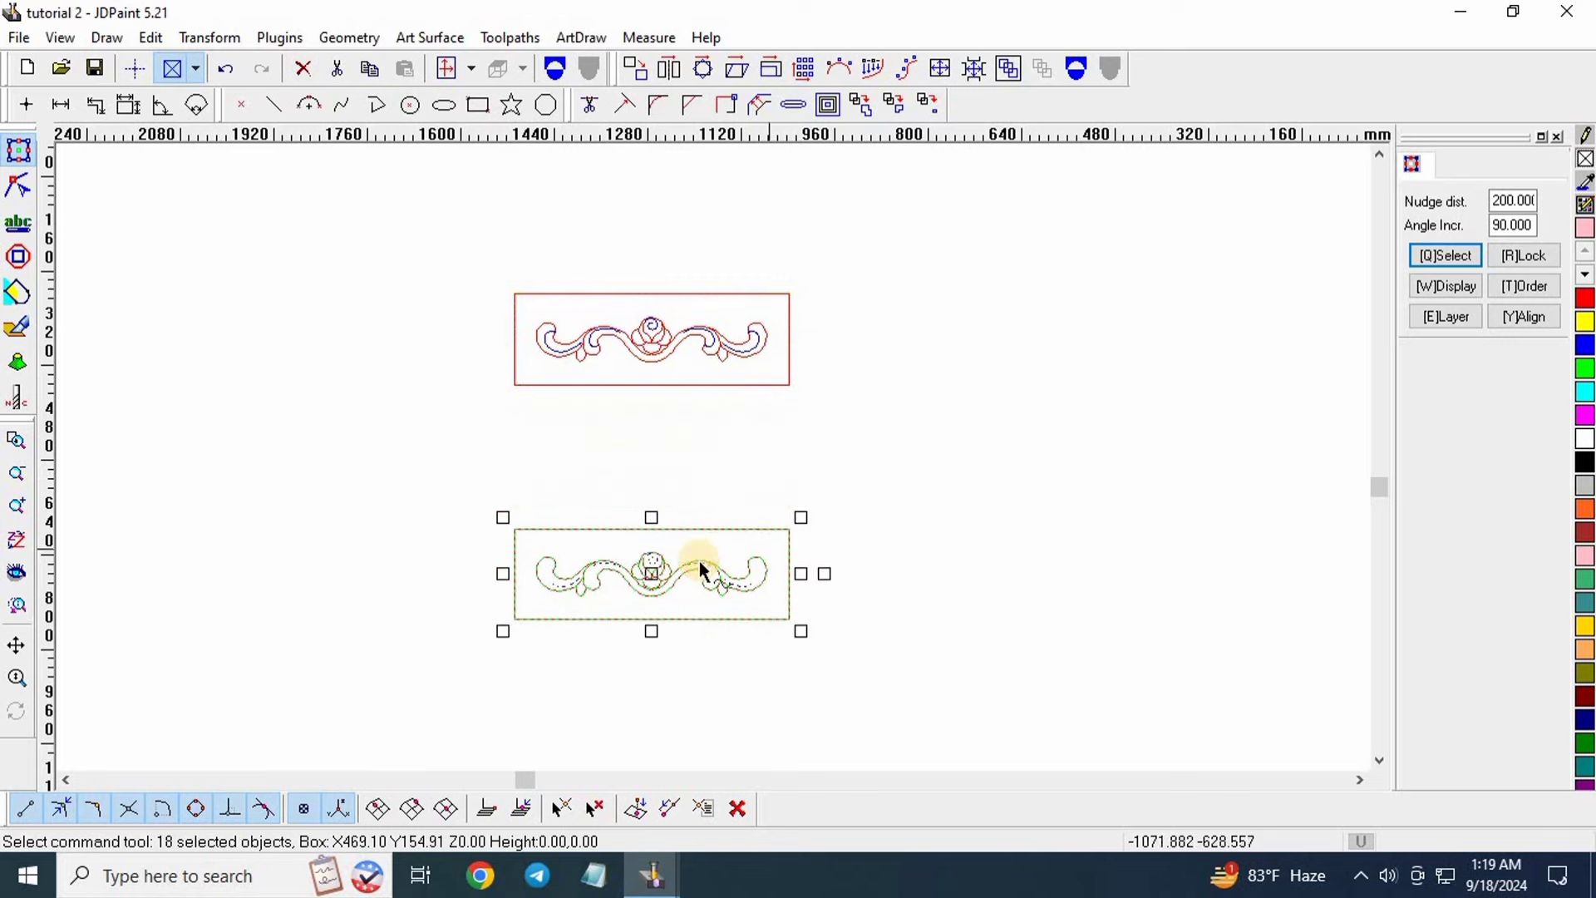
pyautogui.scroll(3, 703, 569)
pyautogui.scroll(-3, 711, 407)
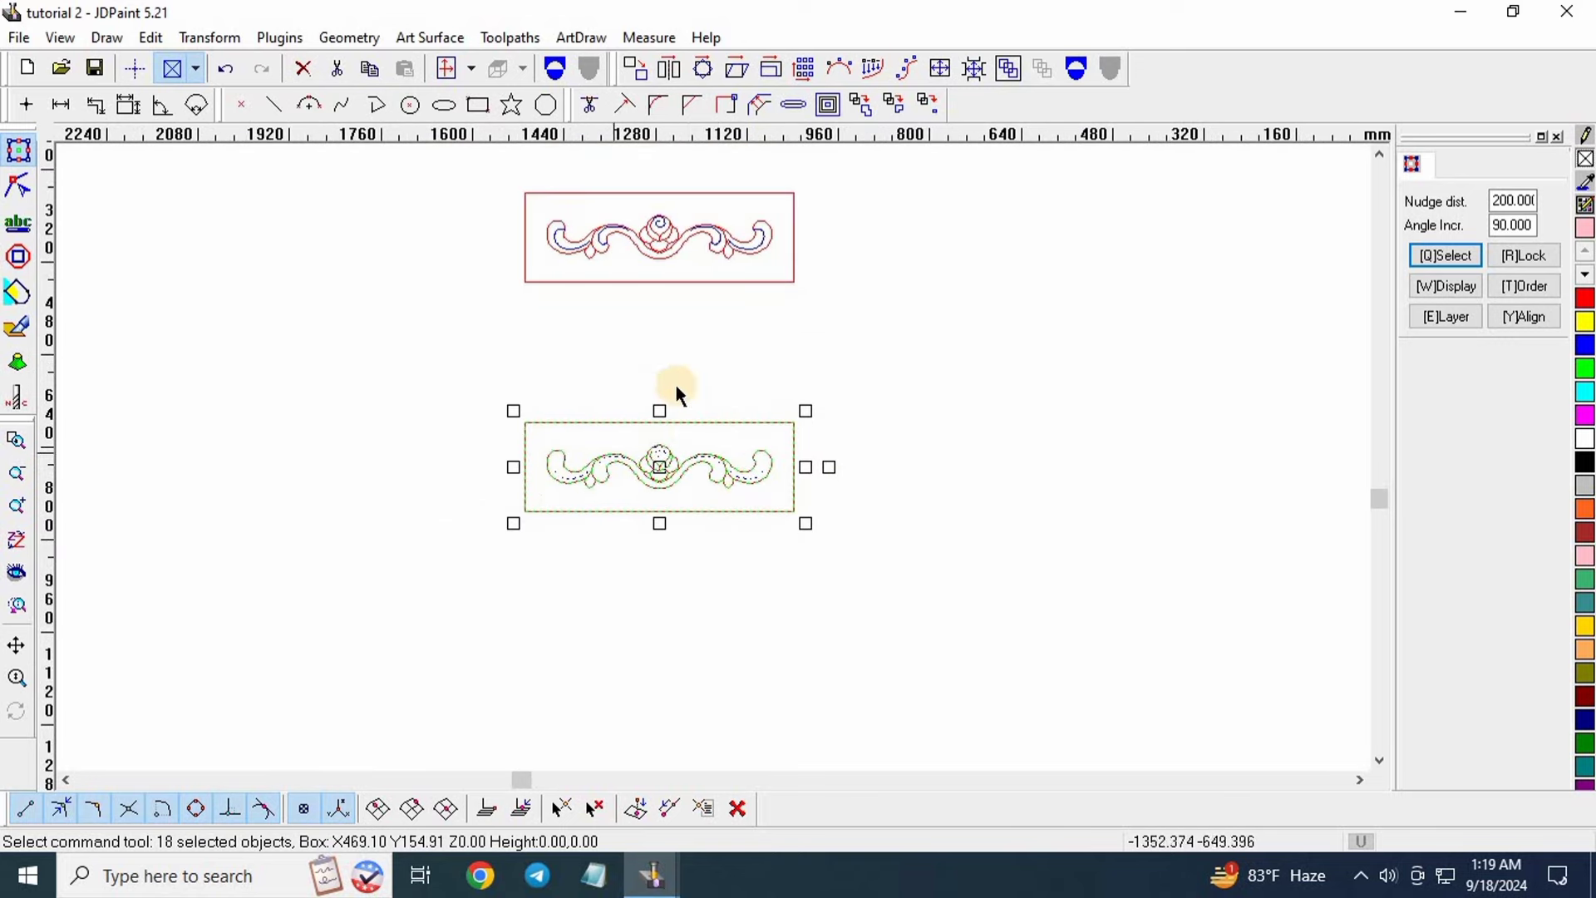
# Scale the copied design to an X size of 200 mm about its center, without keeping proportions.
pyautogui.click(771, 68)
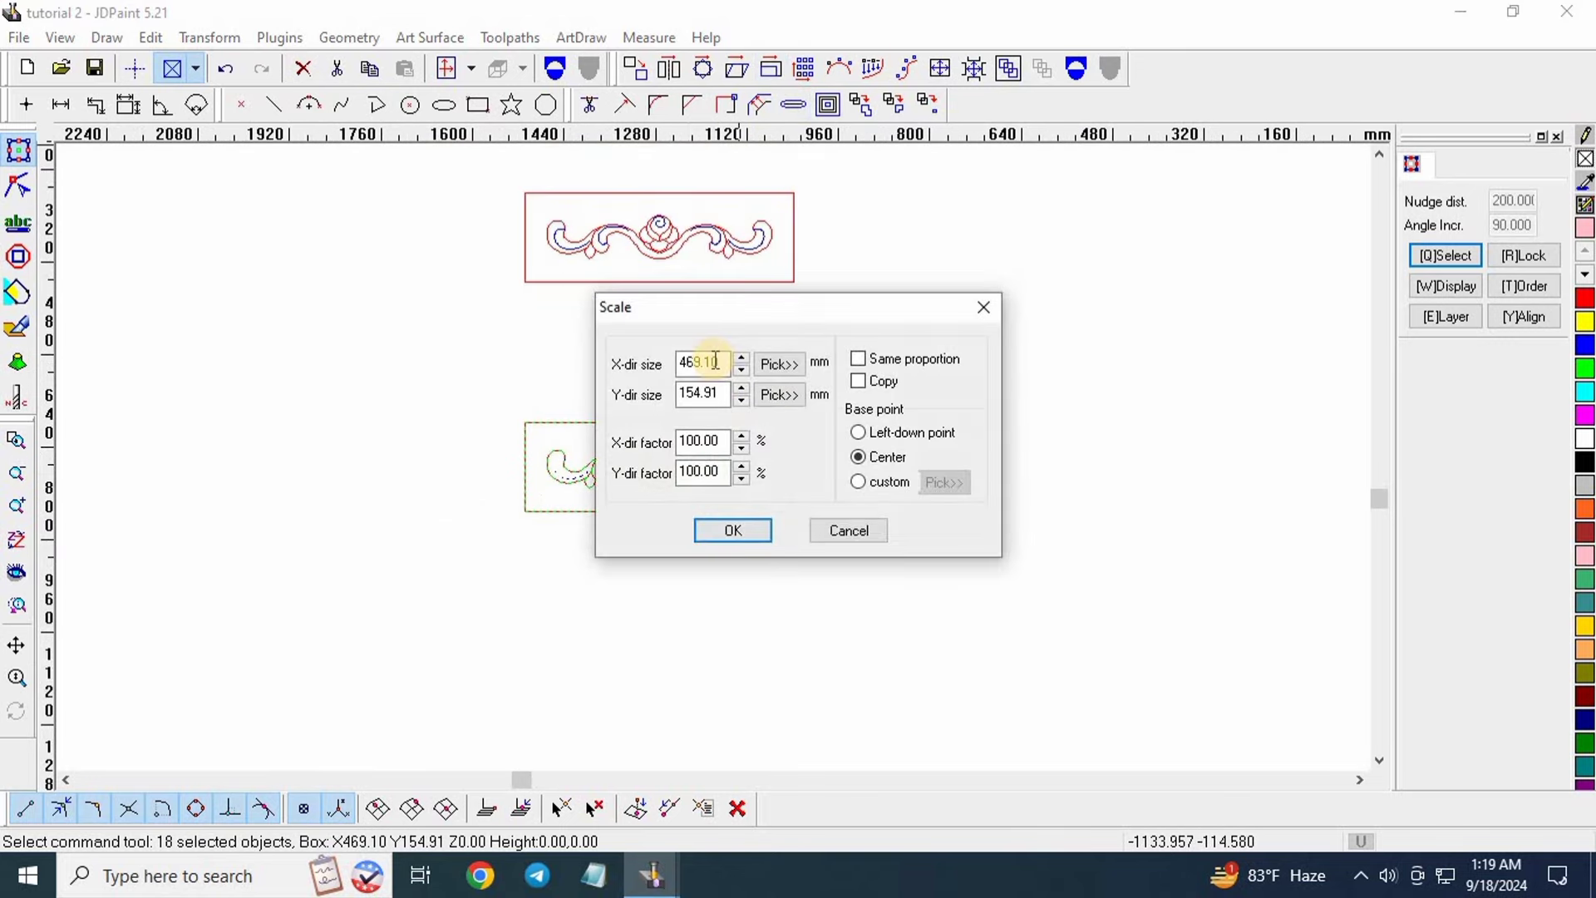
pyautogui.doubleClick(715, 361)
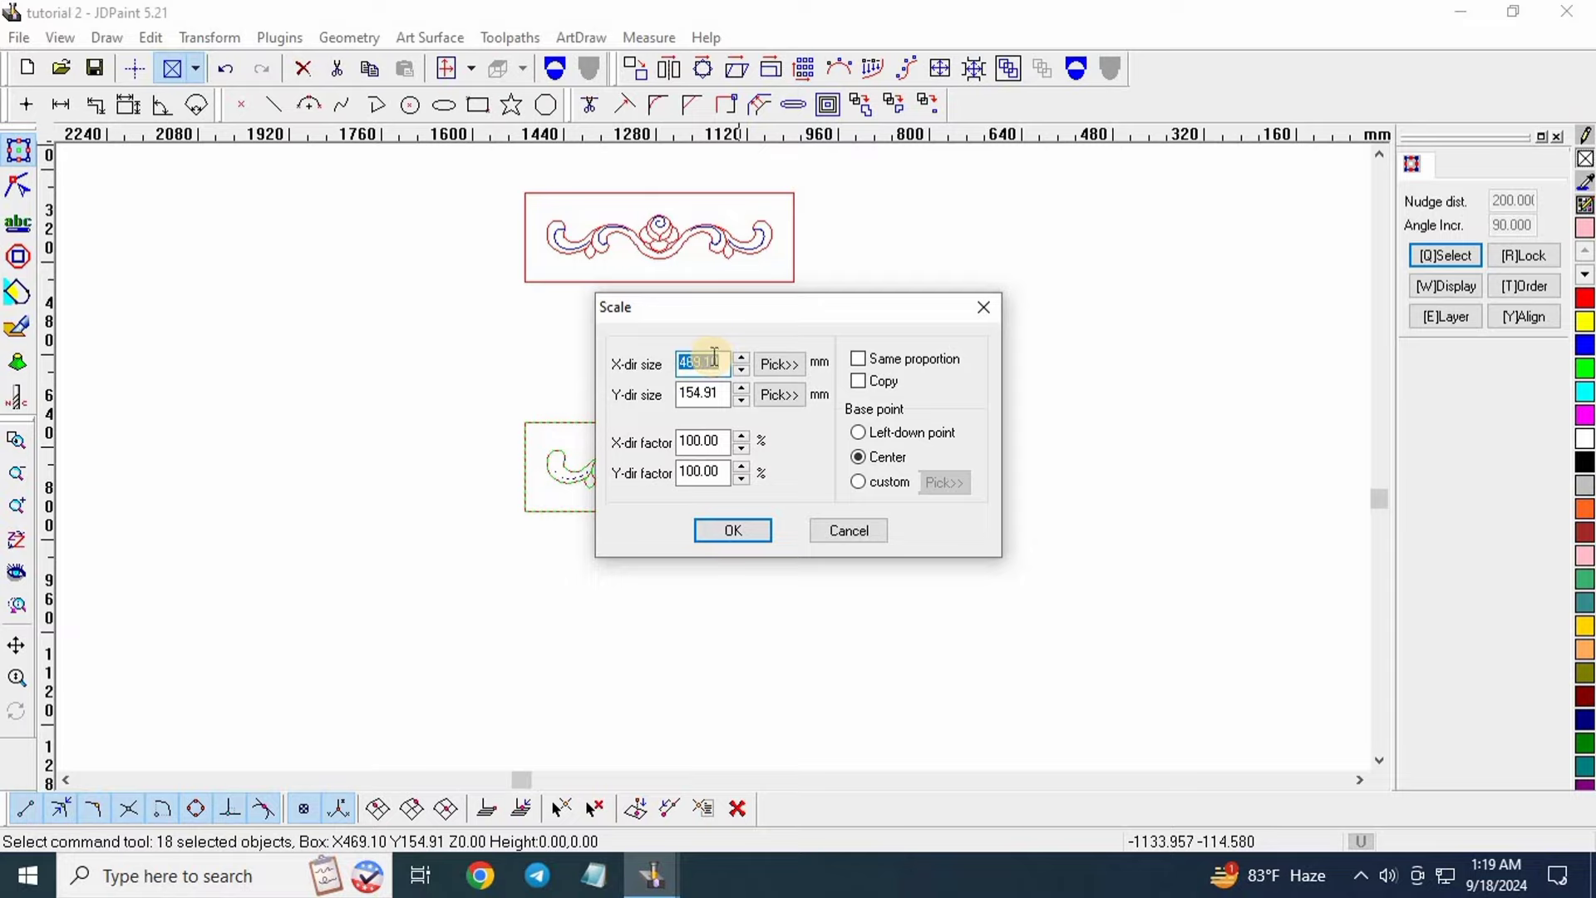
pyautogui.write('200')
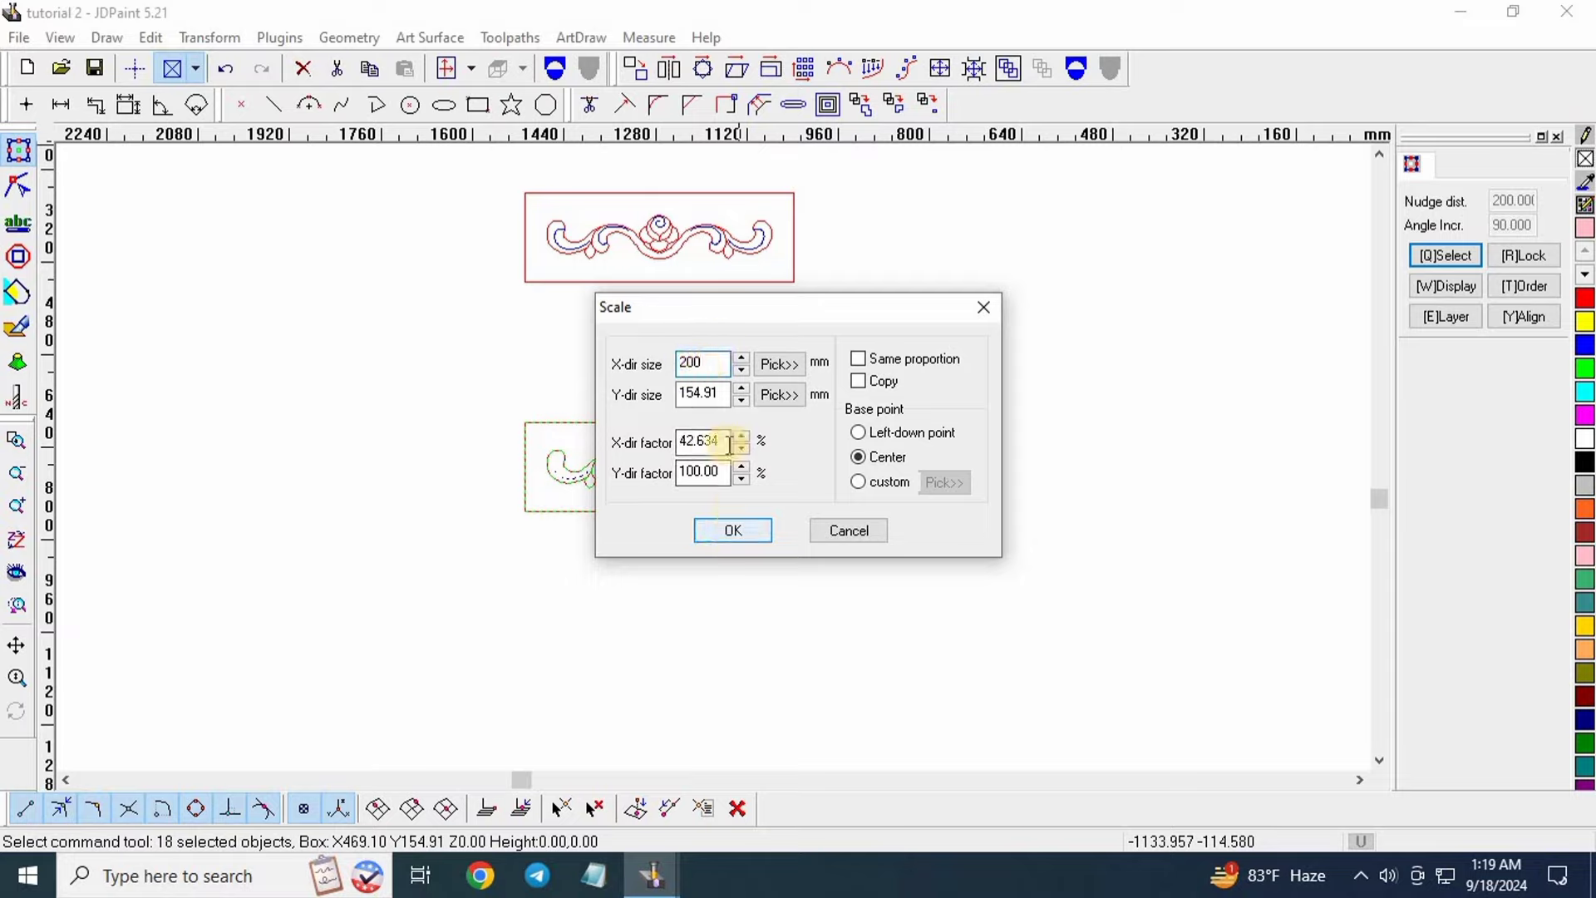
pyautogui.click(701, 389)
pyautogui.click(711, 396)
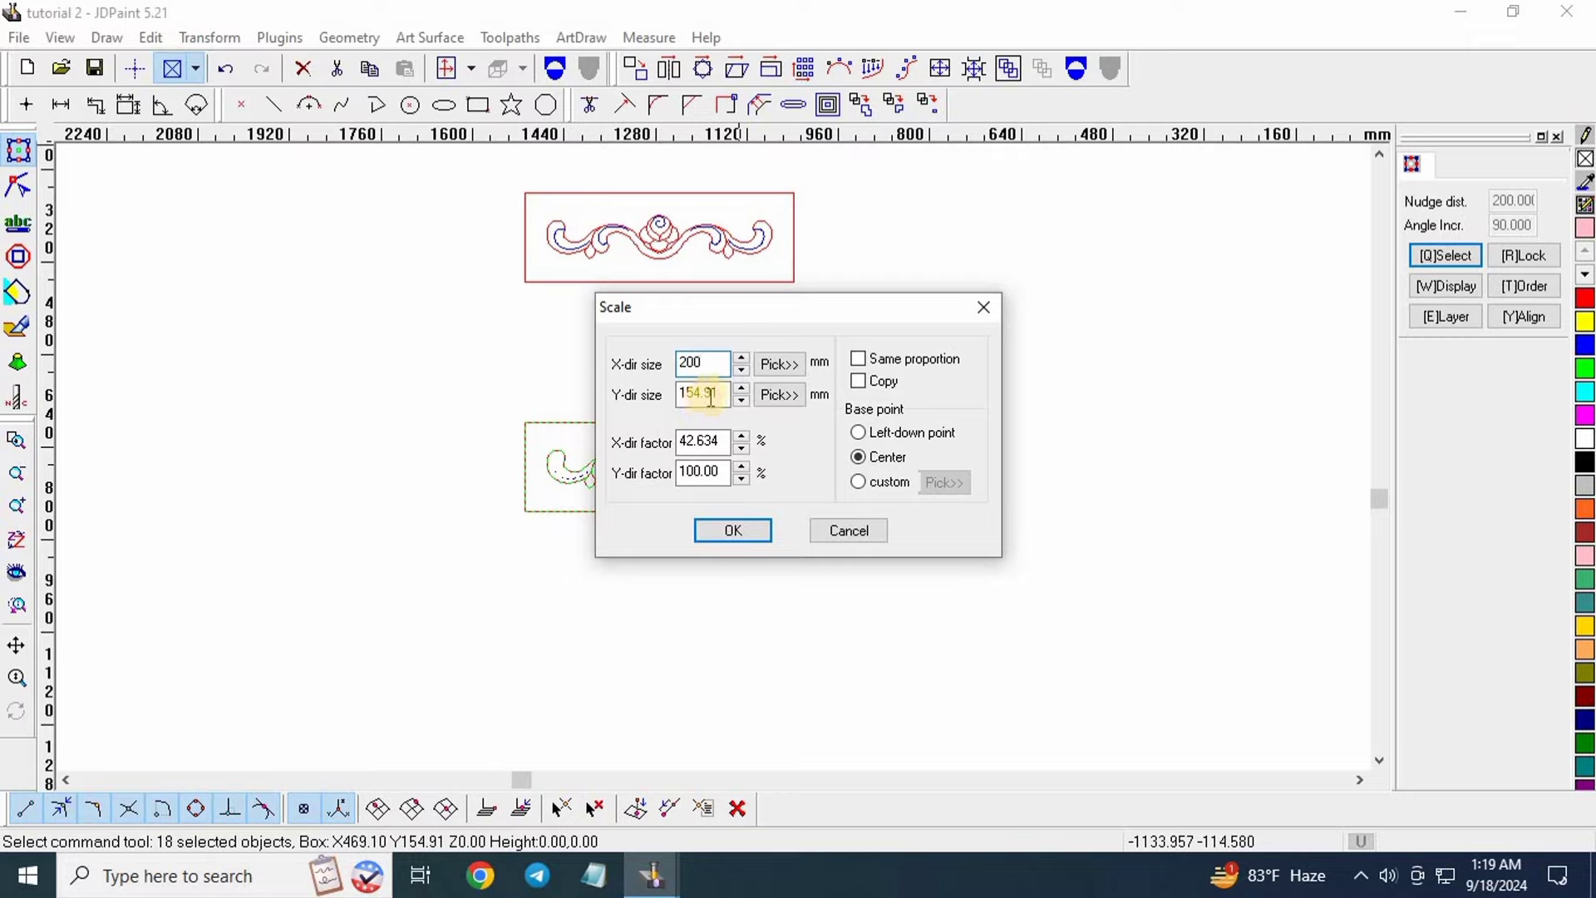
pyautogui.click(735, 534)
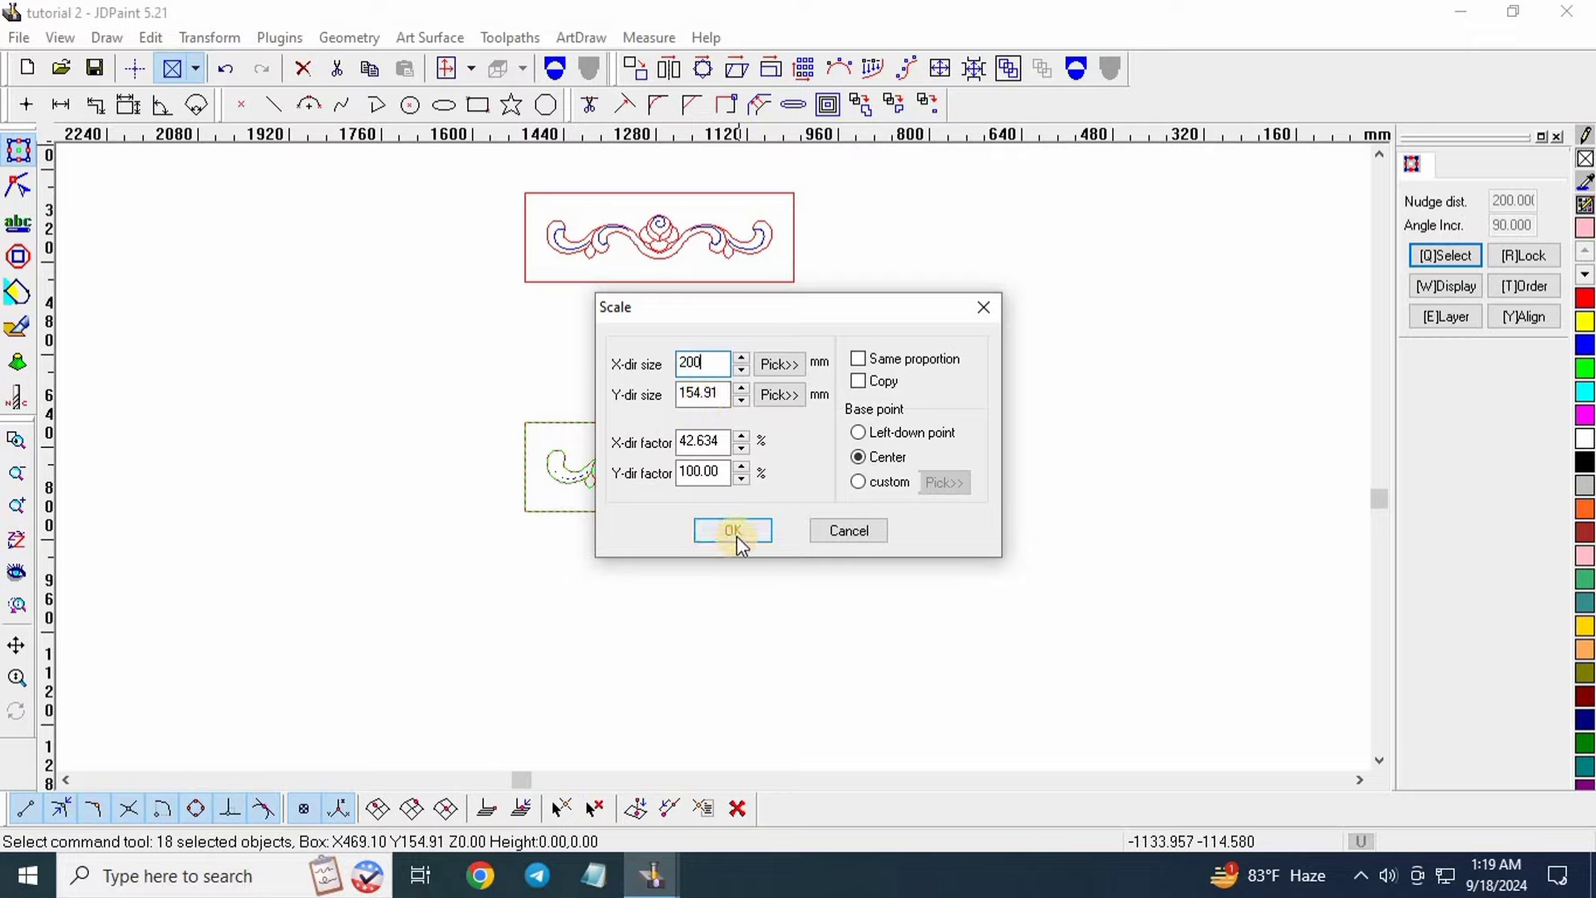
pyautogui.click(735, 532)
pyautogui.scroll(4, 707, 449)
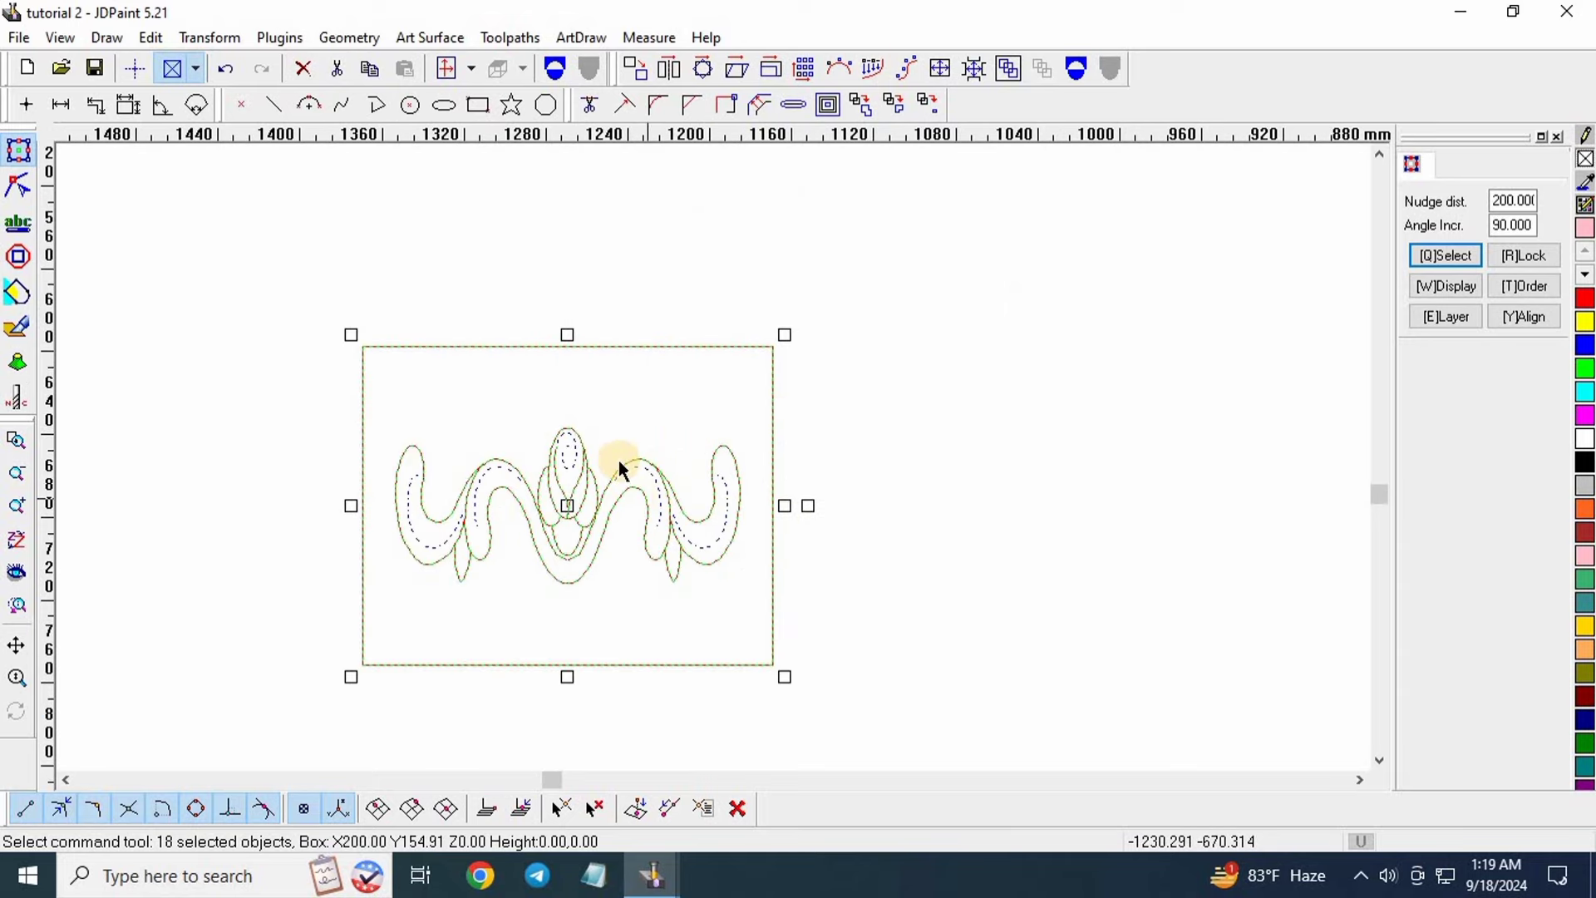
# Rotate the entire narrowed copy, including its frame, 90 degrees clockwise.
pyautogui.scroll(2, 622, 462)
pyautogui.click(610, 373)
pyautogui.scroll(-5, 610, 373)
pyautogui.moveTo(315, 265); pyautogui.dragTo(873, 582)
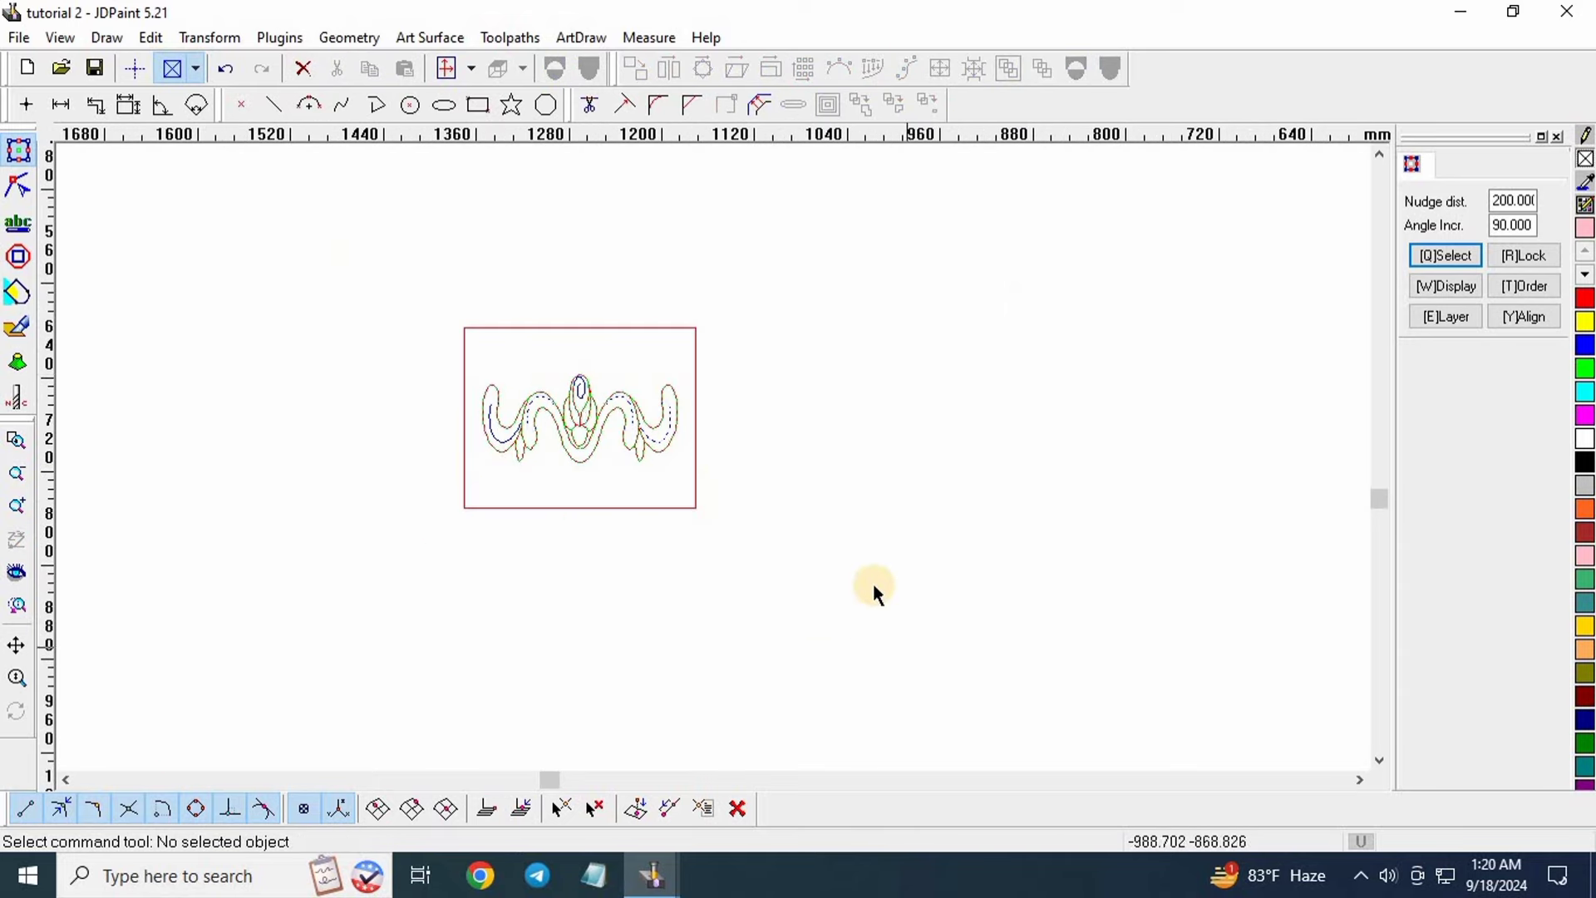
pyautogui.press('pageup')
pyautogui.click(838, 420)
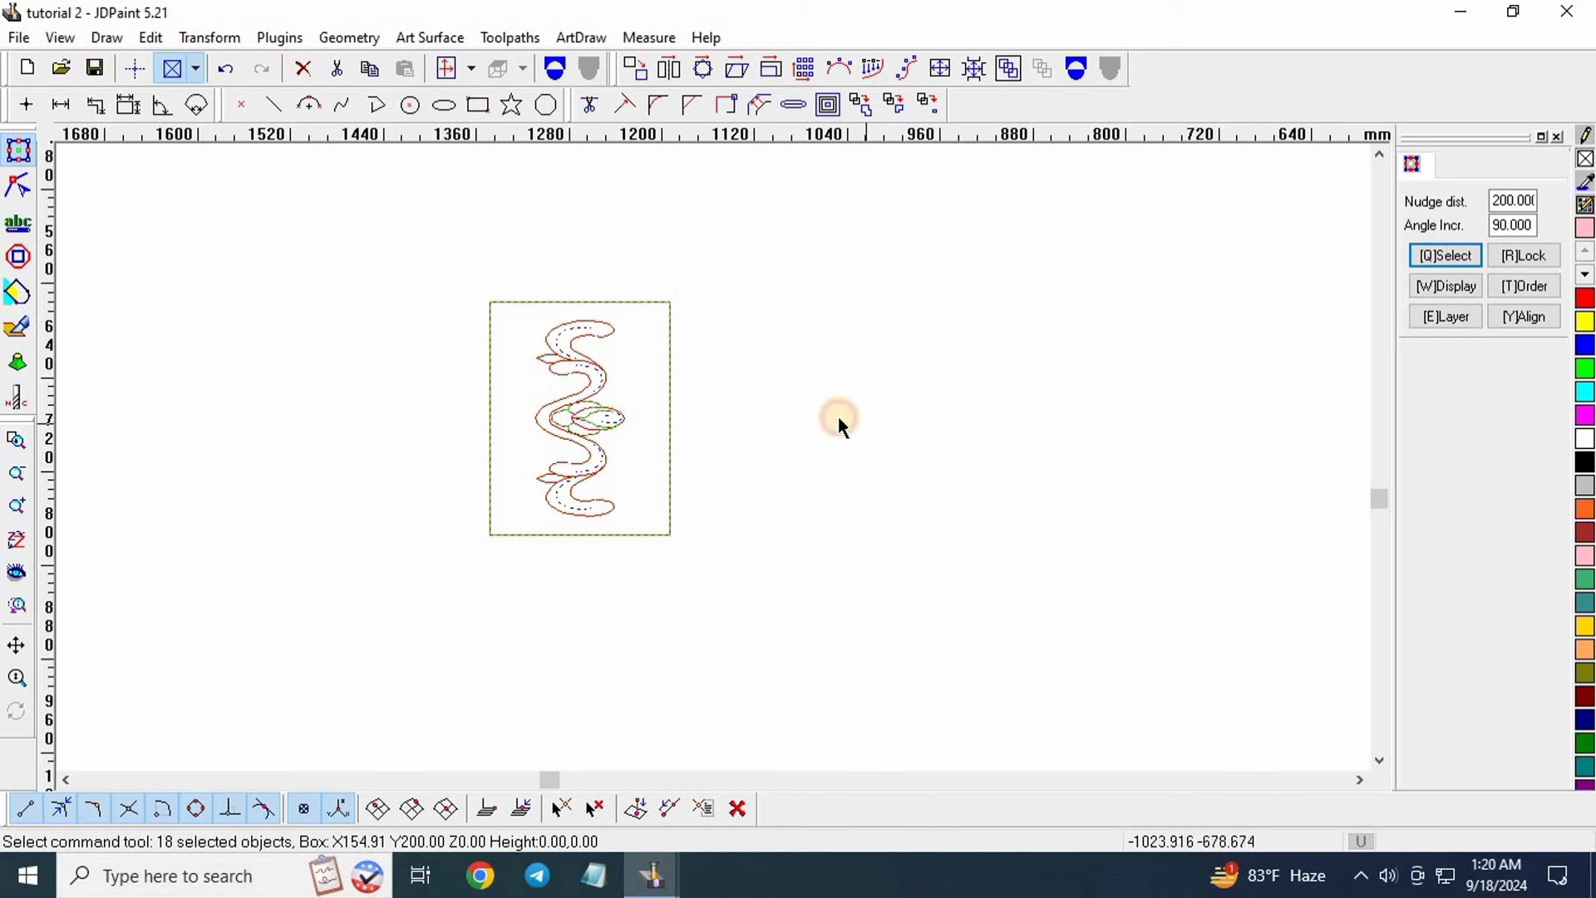
# Combine the five blue inner curves of the rotated design, including the rose spiral, into one object.
pyautogui.scroll(2, 650, 399)
pyautogui.scroll(2, 456, 379)
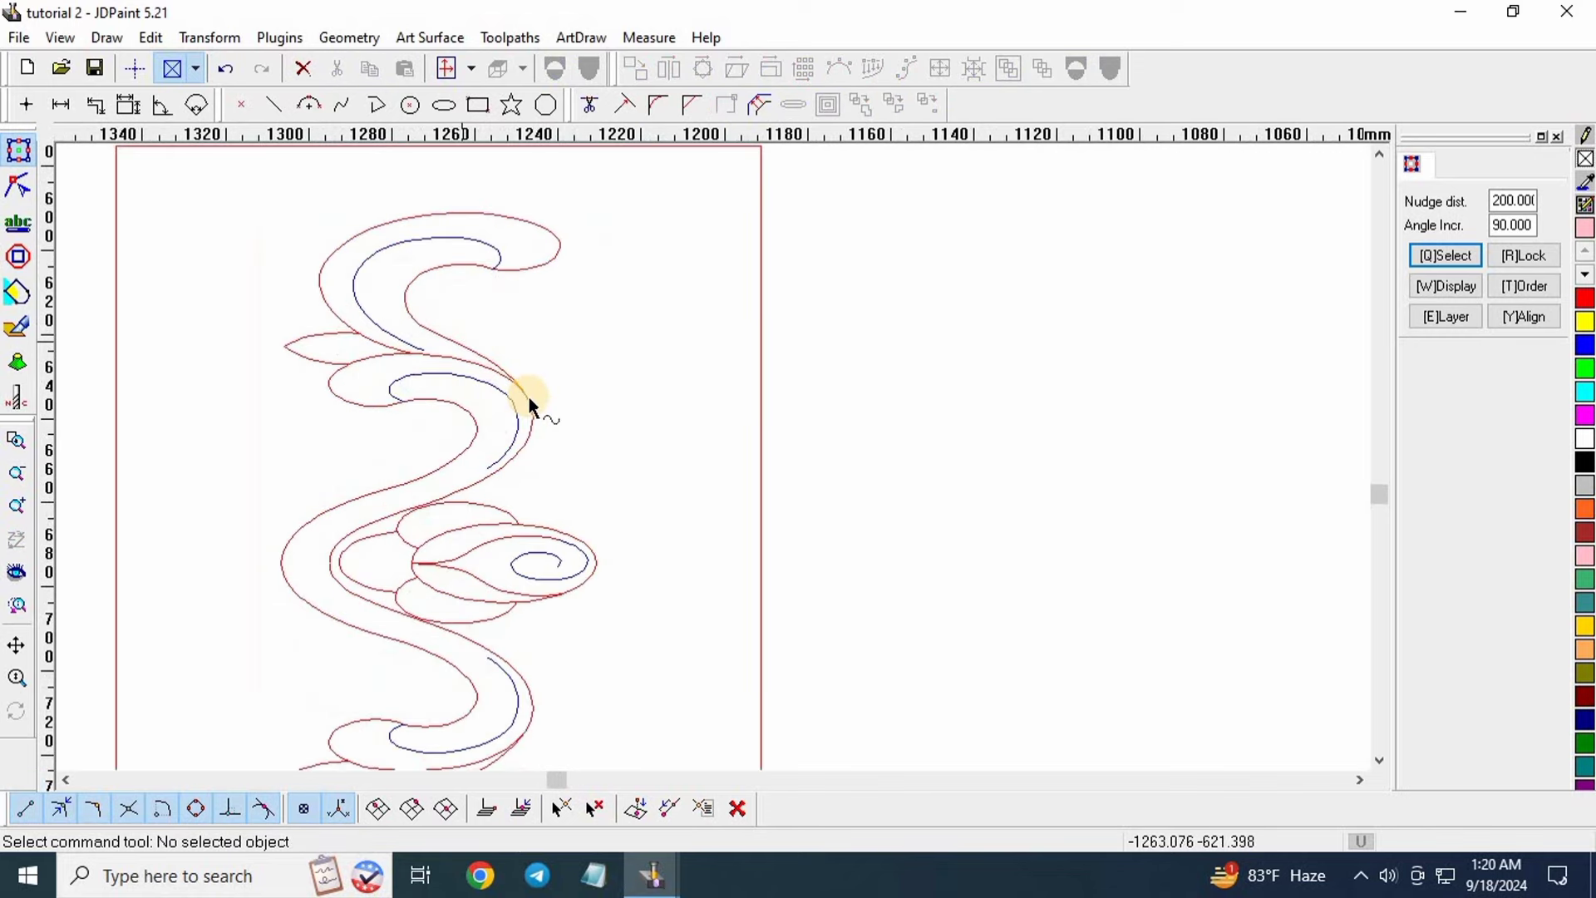
pyautogui.click(469, 387)
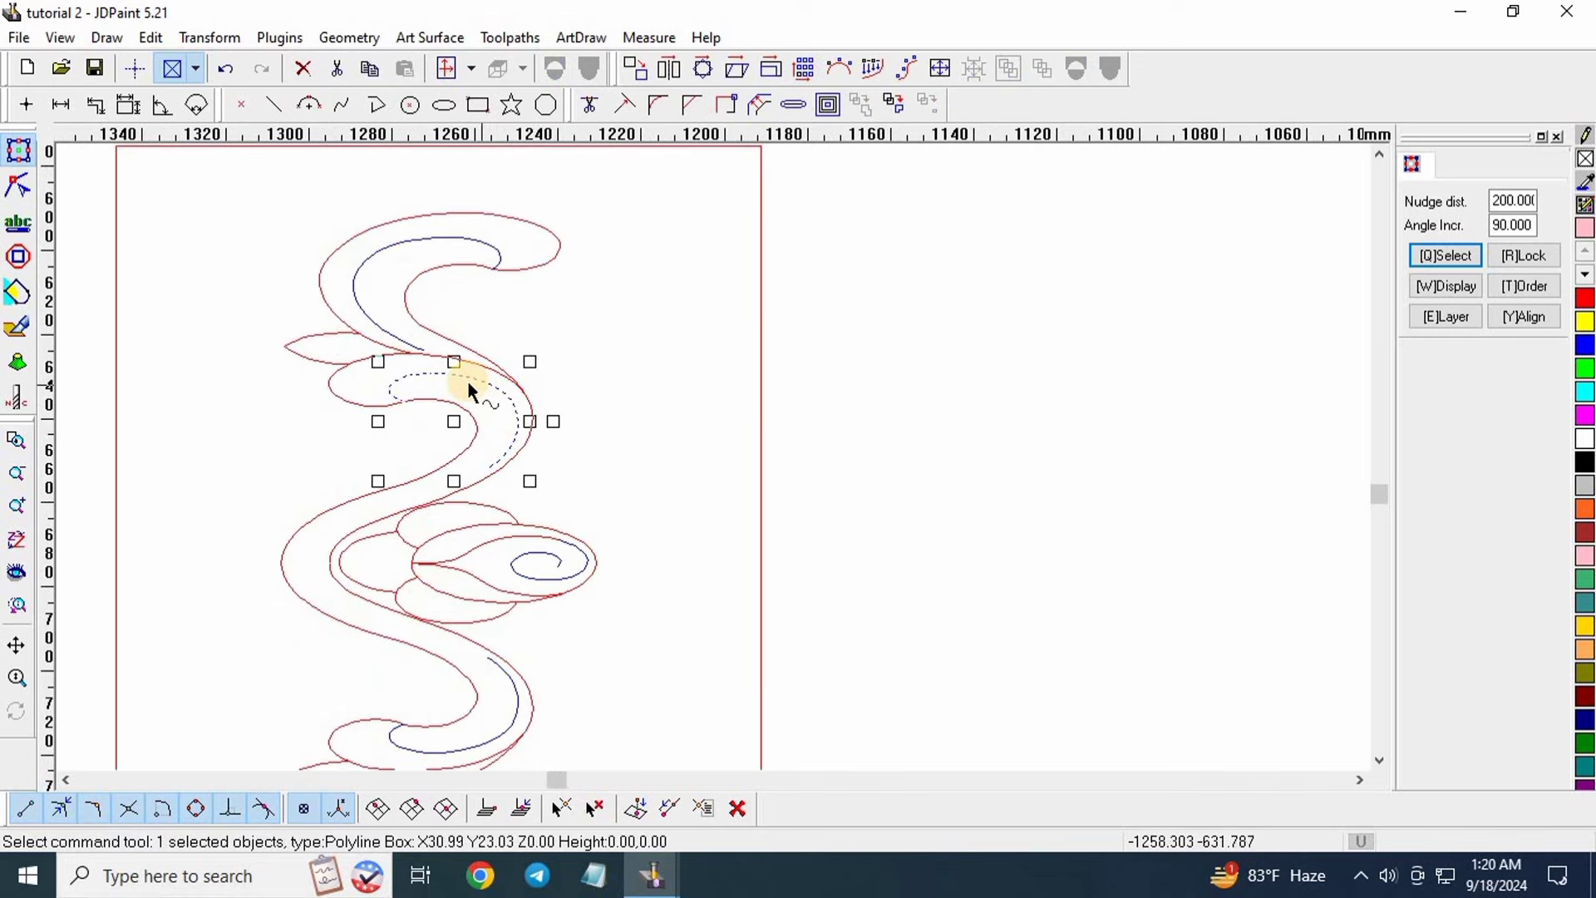
pyautogui.click(366, 263)
pyautogui.scroll(-2, 391, 283)
pyautogui.scroll(4, 490, 320)
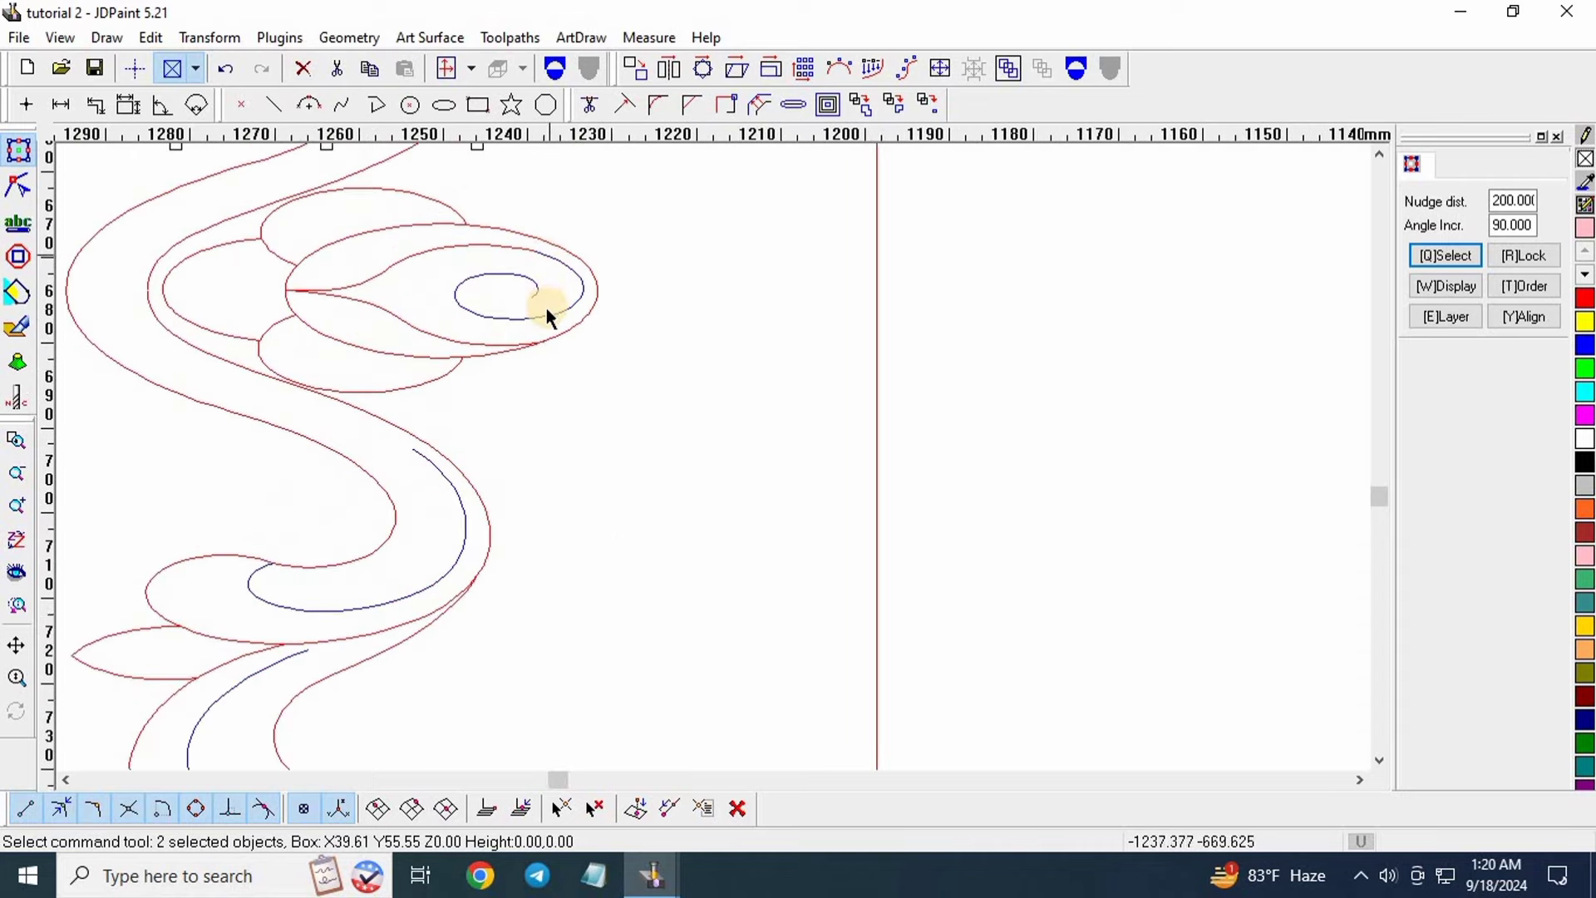
pyautogui.scroll(2, 546, 308)
pyautogui.scroll(-3, 492, 326)
pyautogui.click(484, 477)
pyautogui.scroll(3, 484, 474)
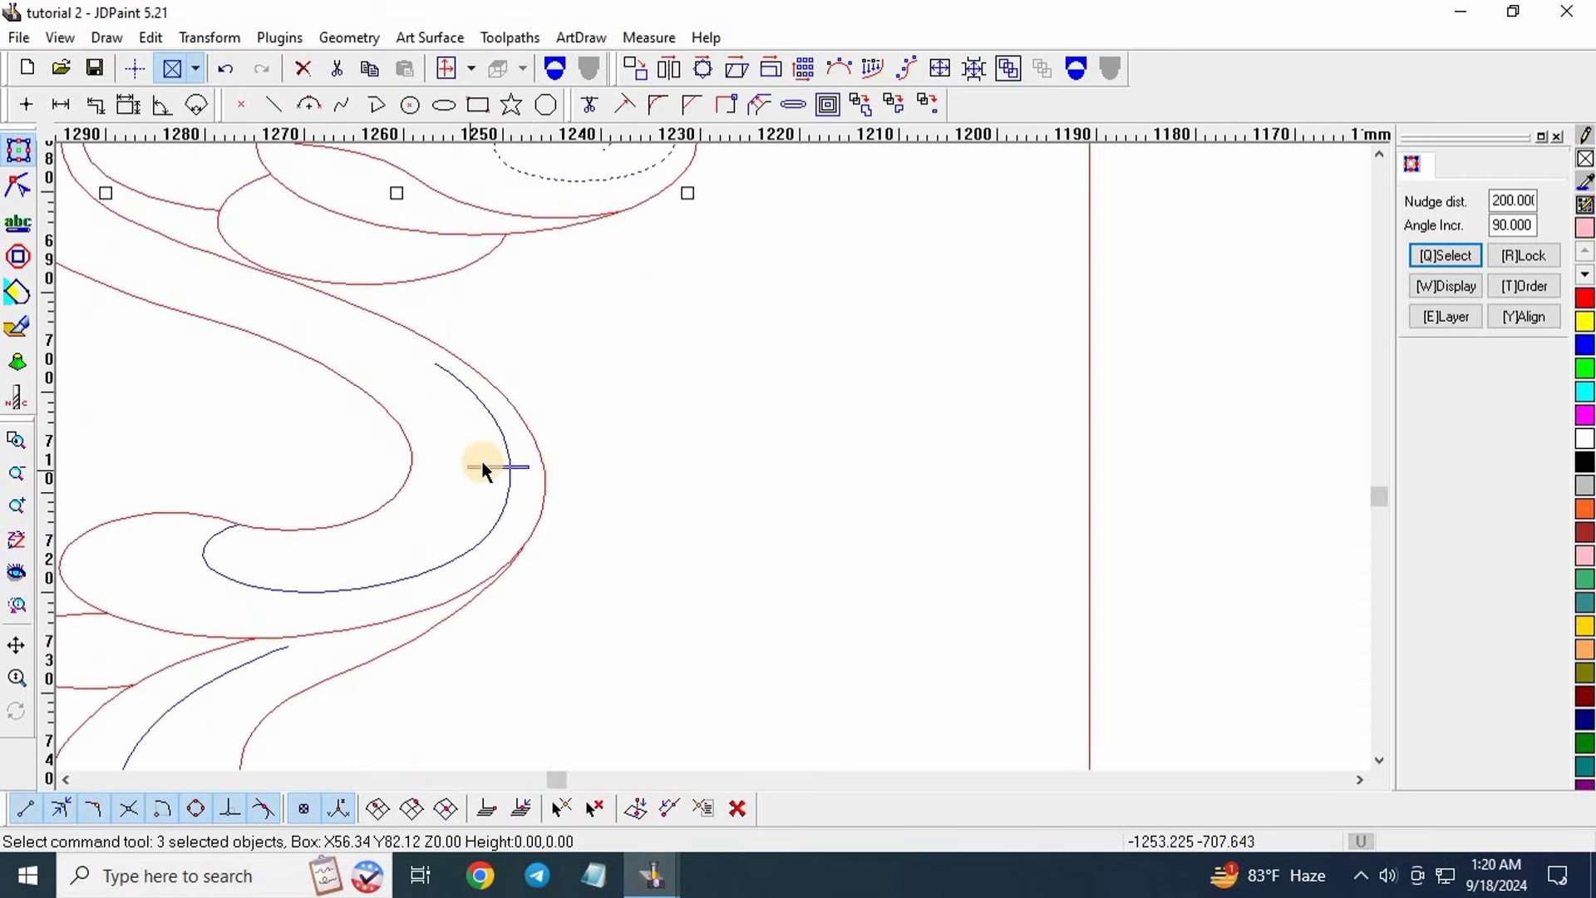
pyautogui.click(484, 470)
pyautogui.scroll(-3, 462, 557)
pyautogui.scroll(3, 726, 587)
pyautogui.click(312, 491)
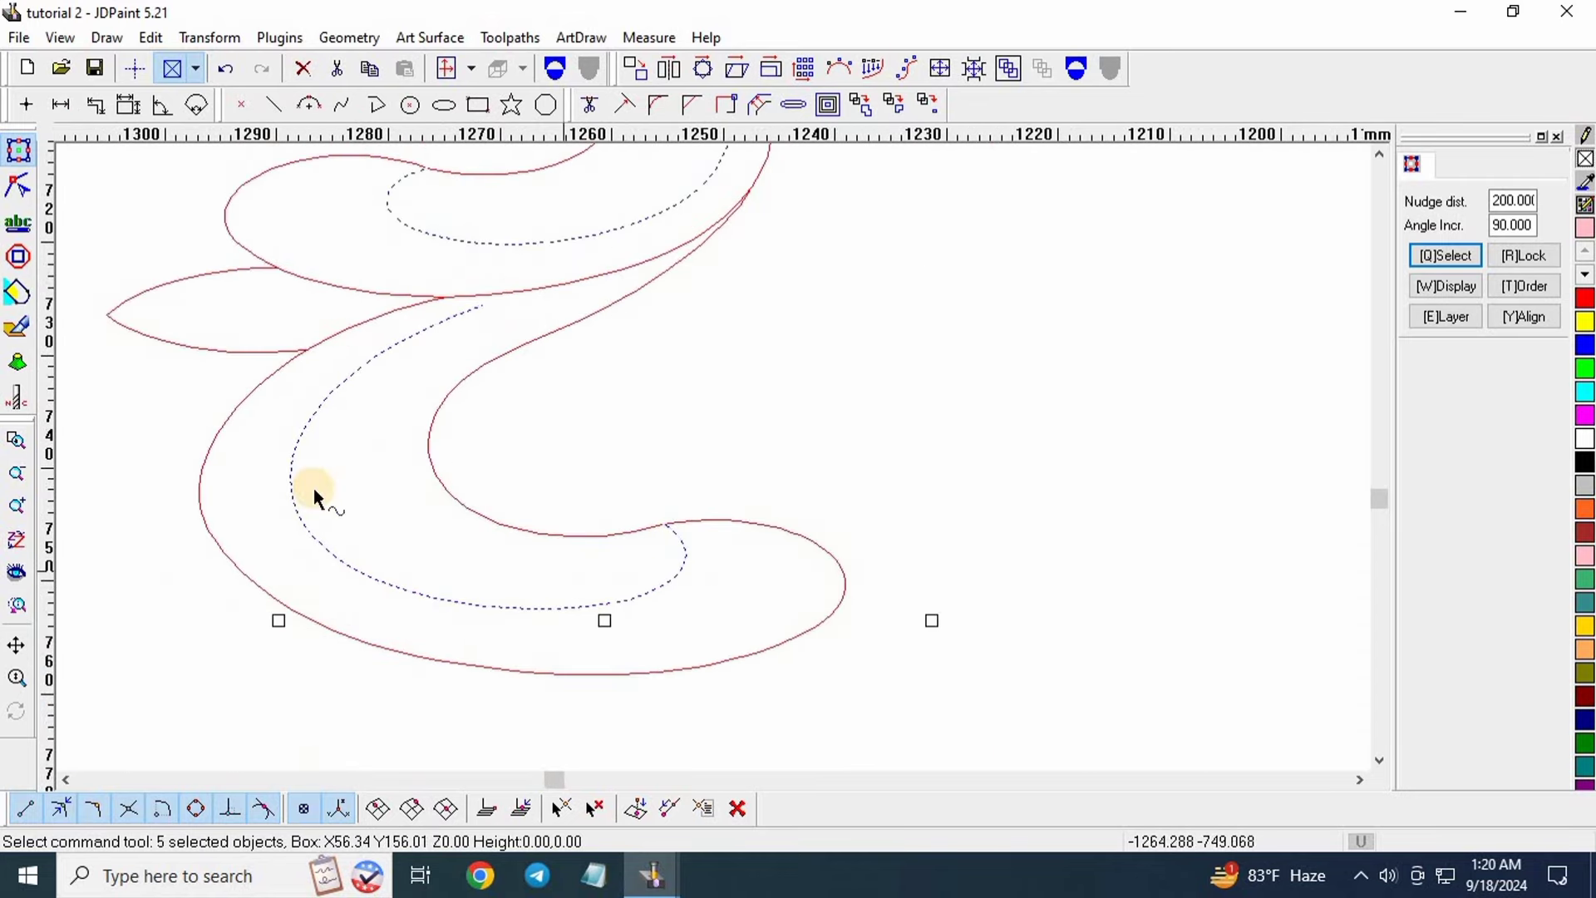
pyautogui.scroll(-4, 489, 498)
pyautogui.scroll(1, 490, 391)
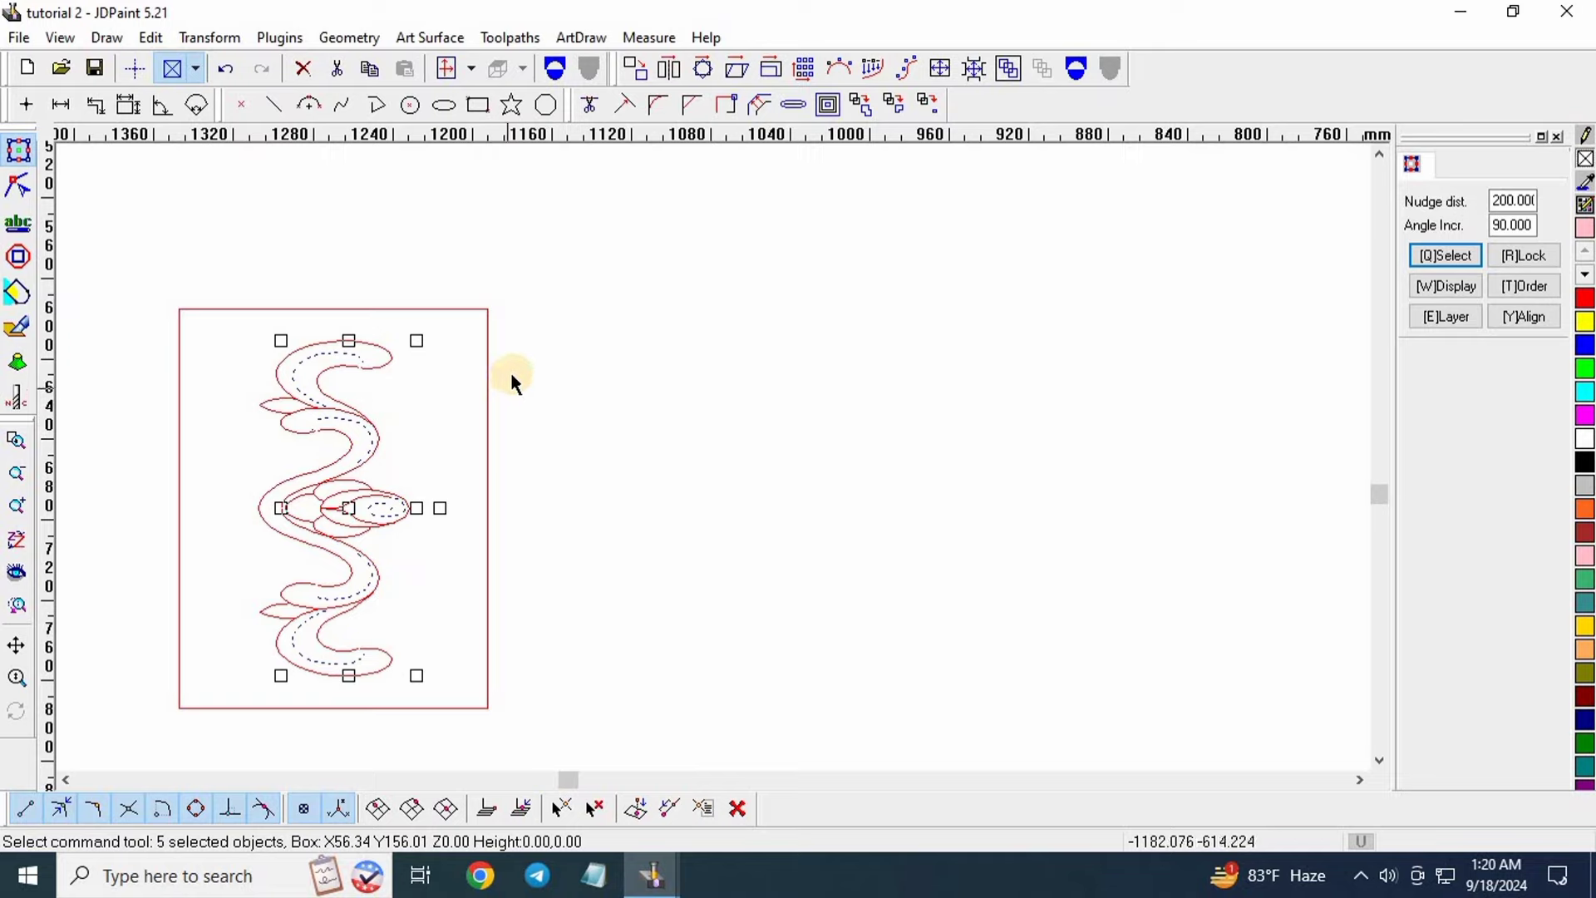
pyautogui.click(1077, 69)
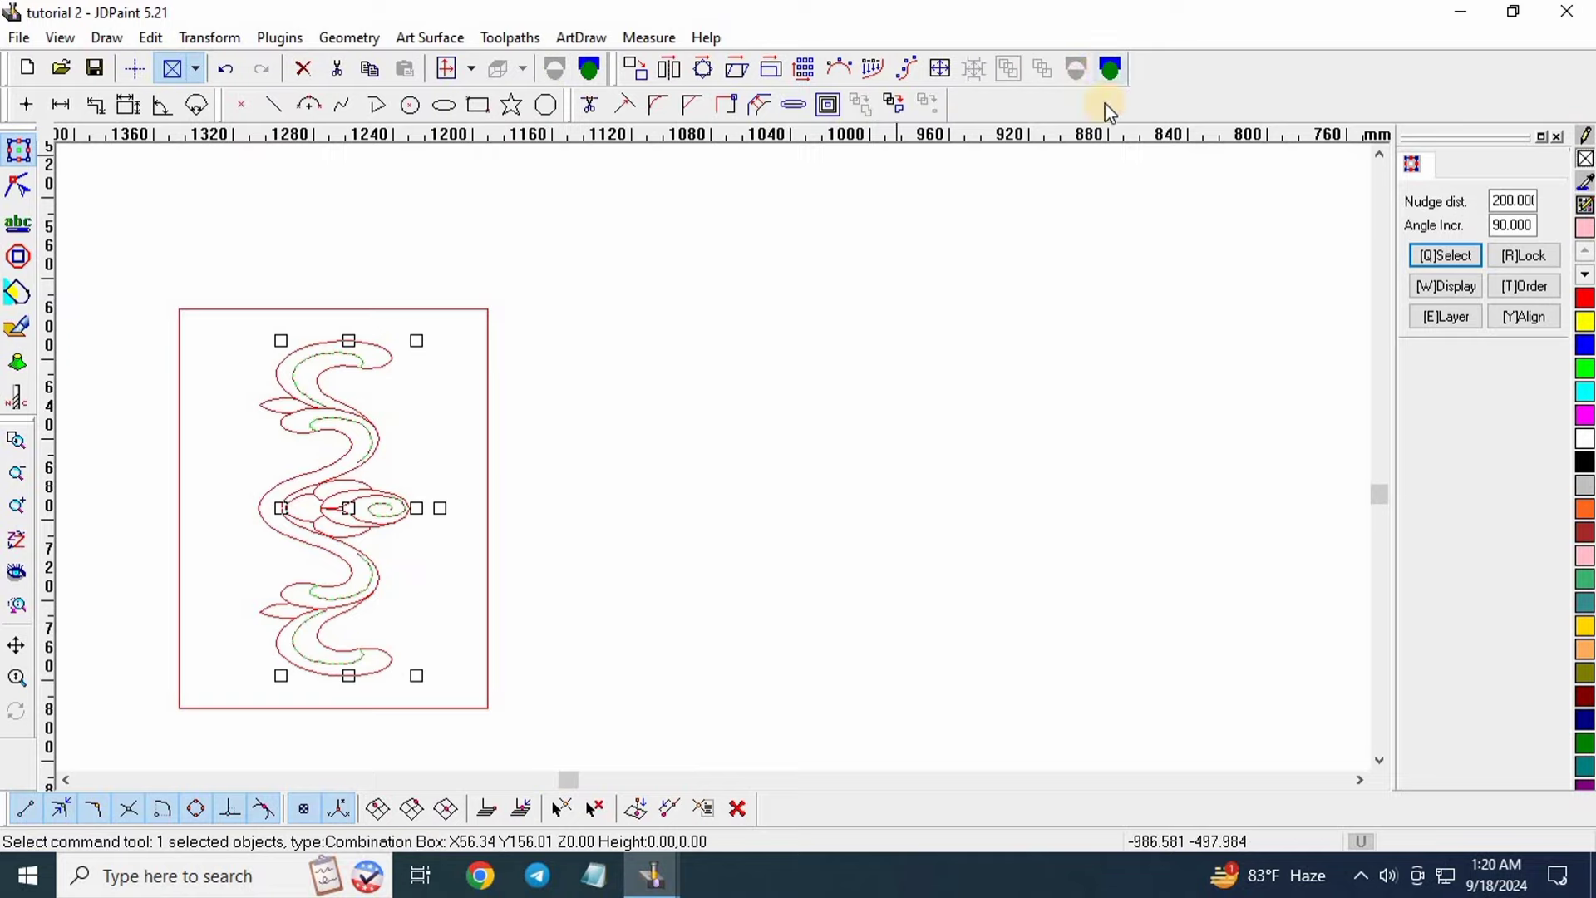
# Recolor the combined inner curves blue.
pyautogui.click(528, 404)
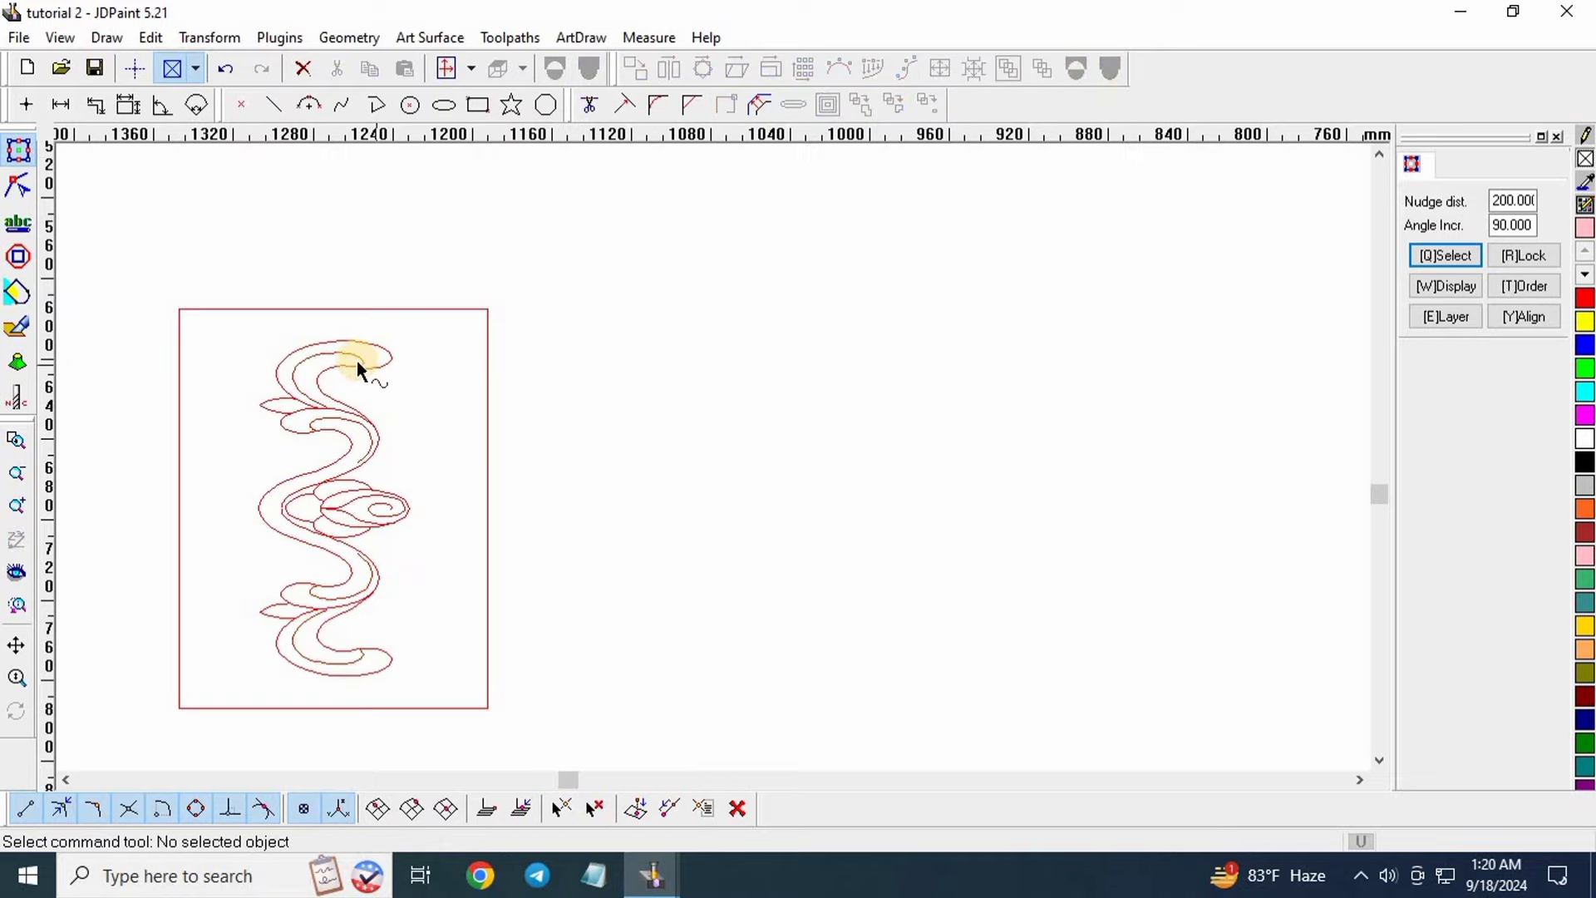
pyautogui.click(357, 363)
pyautogui.click(1585, 345)
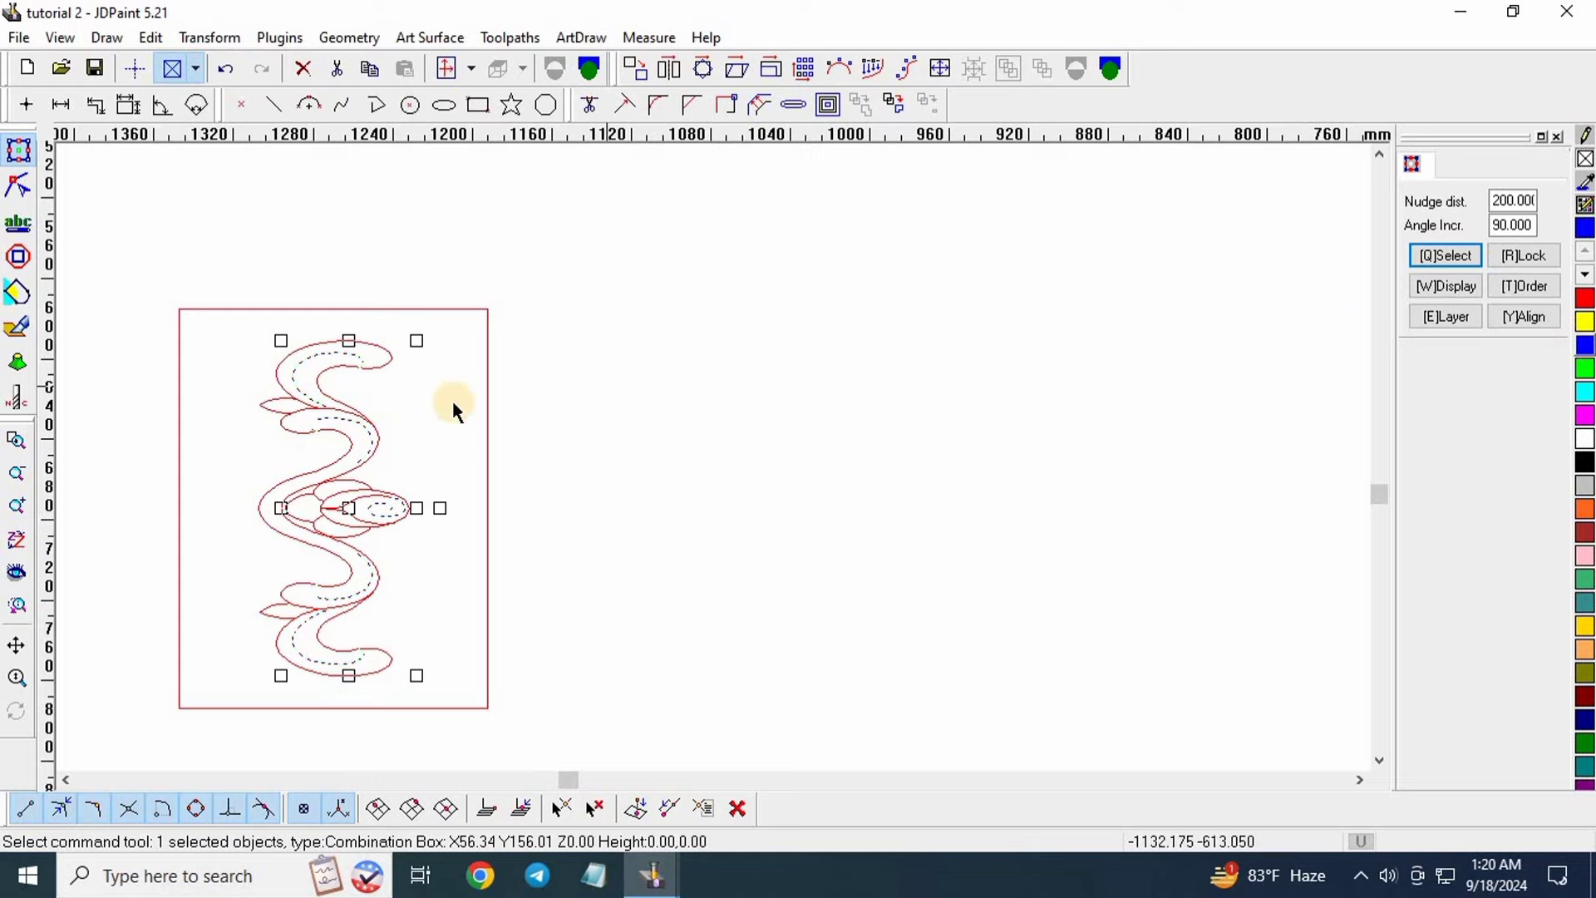
# Copy the combined blue curves together with the rectangular frame 200 mm to the right of the rotated design.
pyautogui.scroll(2, 382, 344)
pyautogui.click(339, 353)
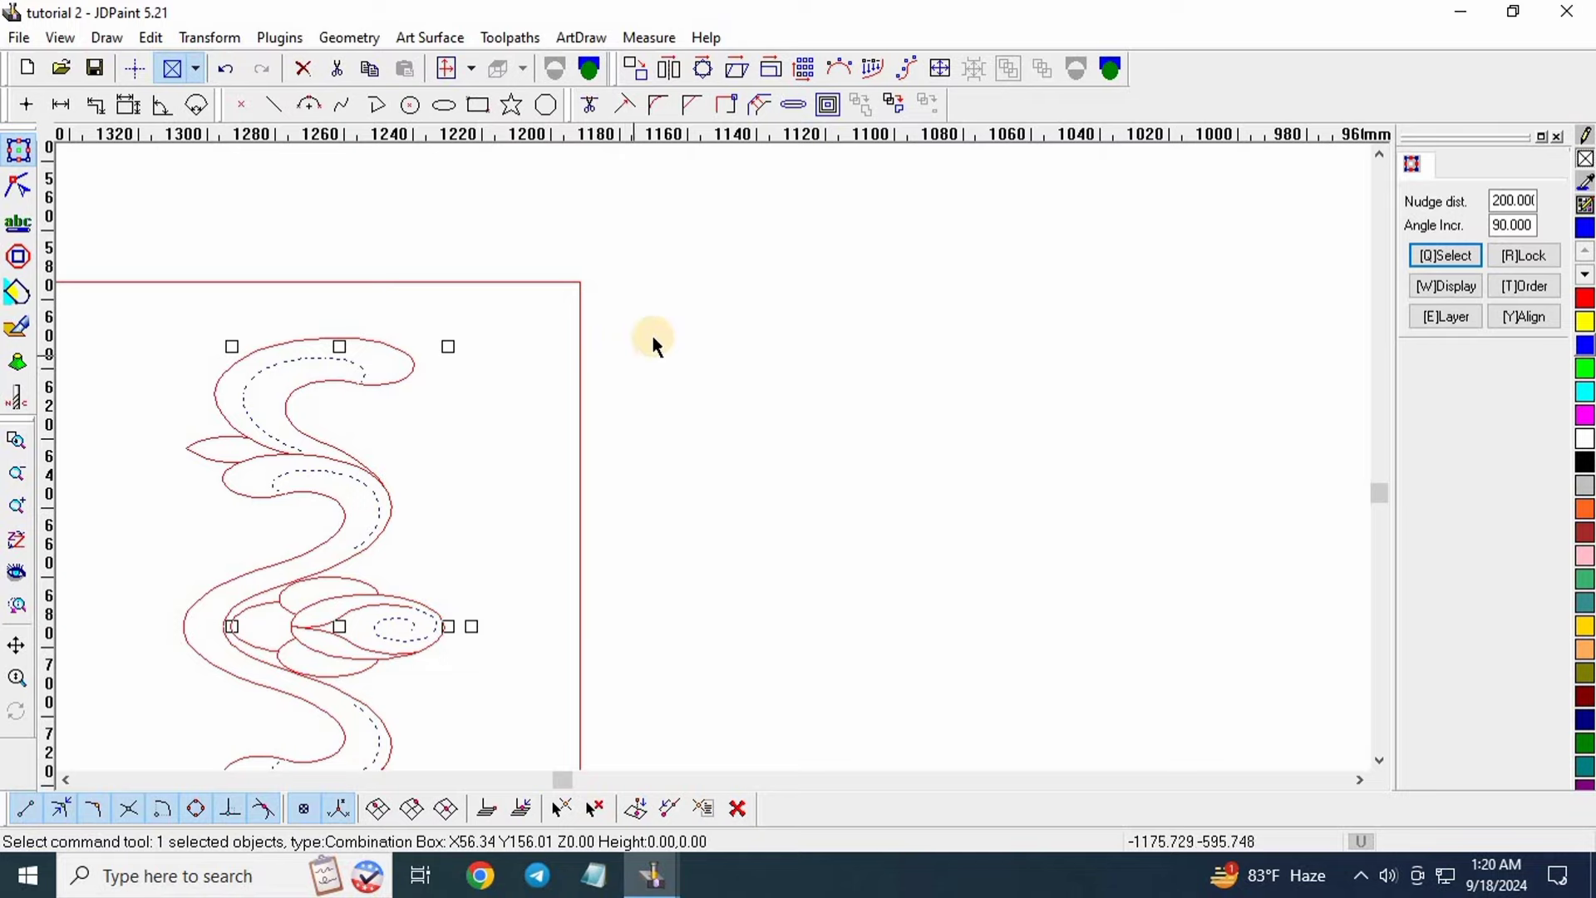
pyautogui.keyDown('shift'); pyautogui.moveTo(657, 345); pyautogui.dragTo(520, 428); pyautogui.keyUp('shift')
pyautogui.scroll(-3, 298, 326)
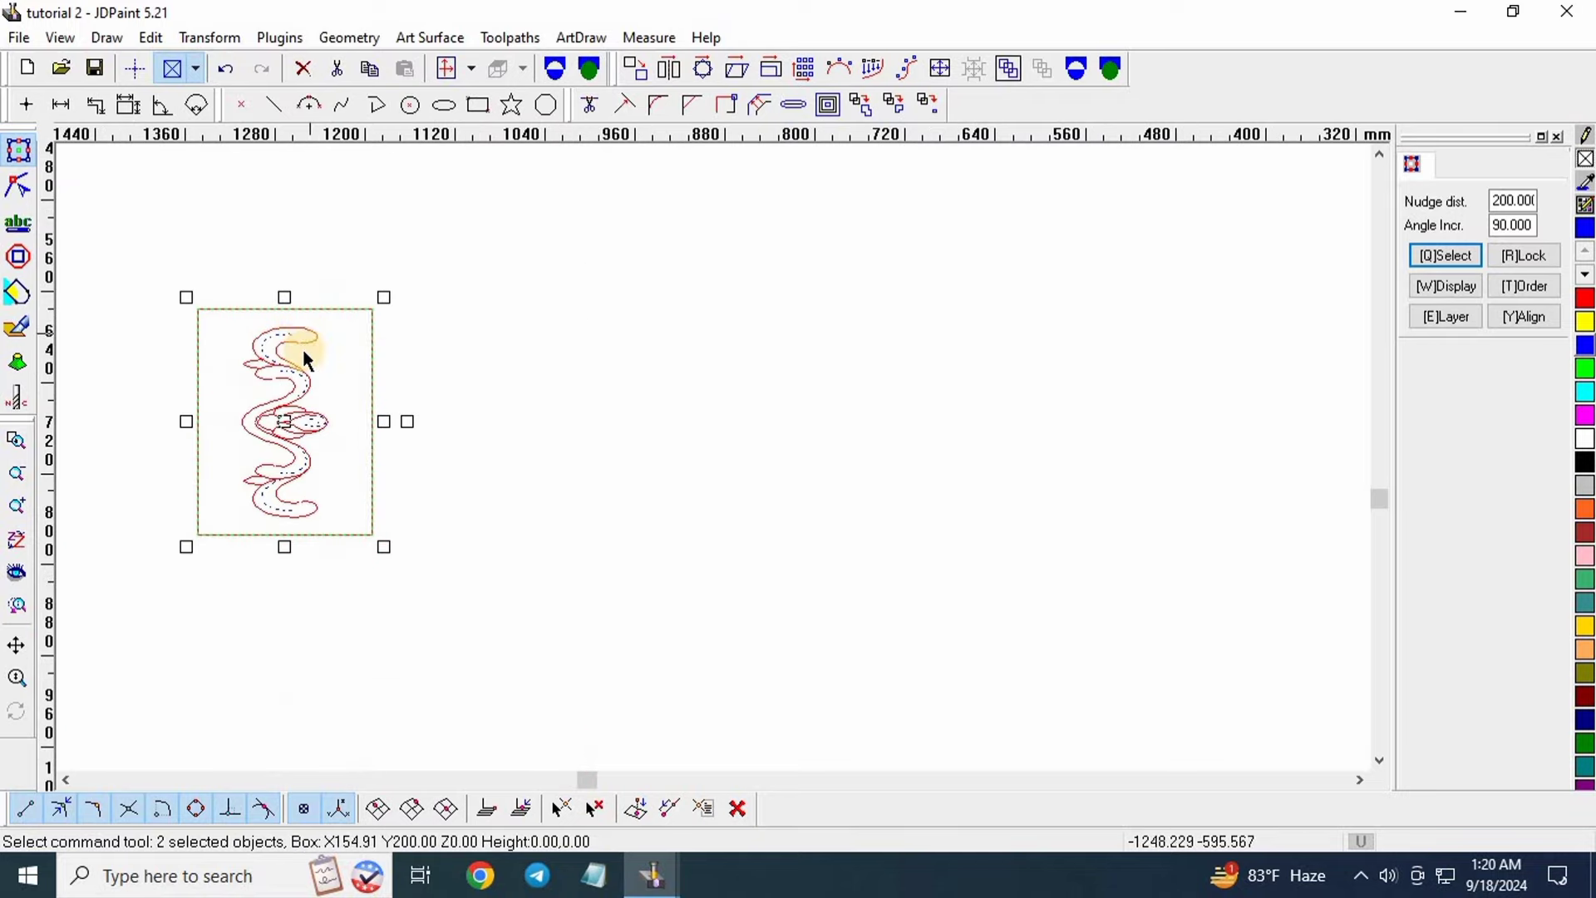
pyautogui.hotkey('ctrl', 'Right')
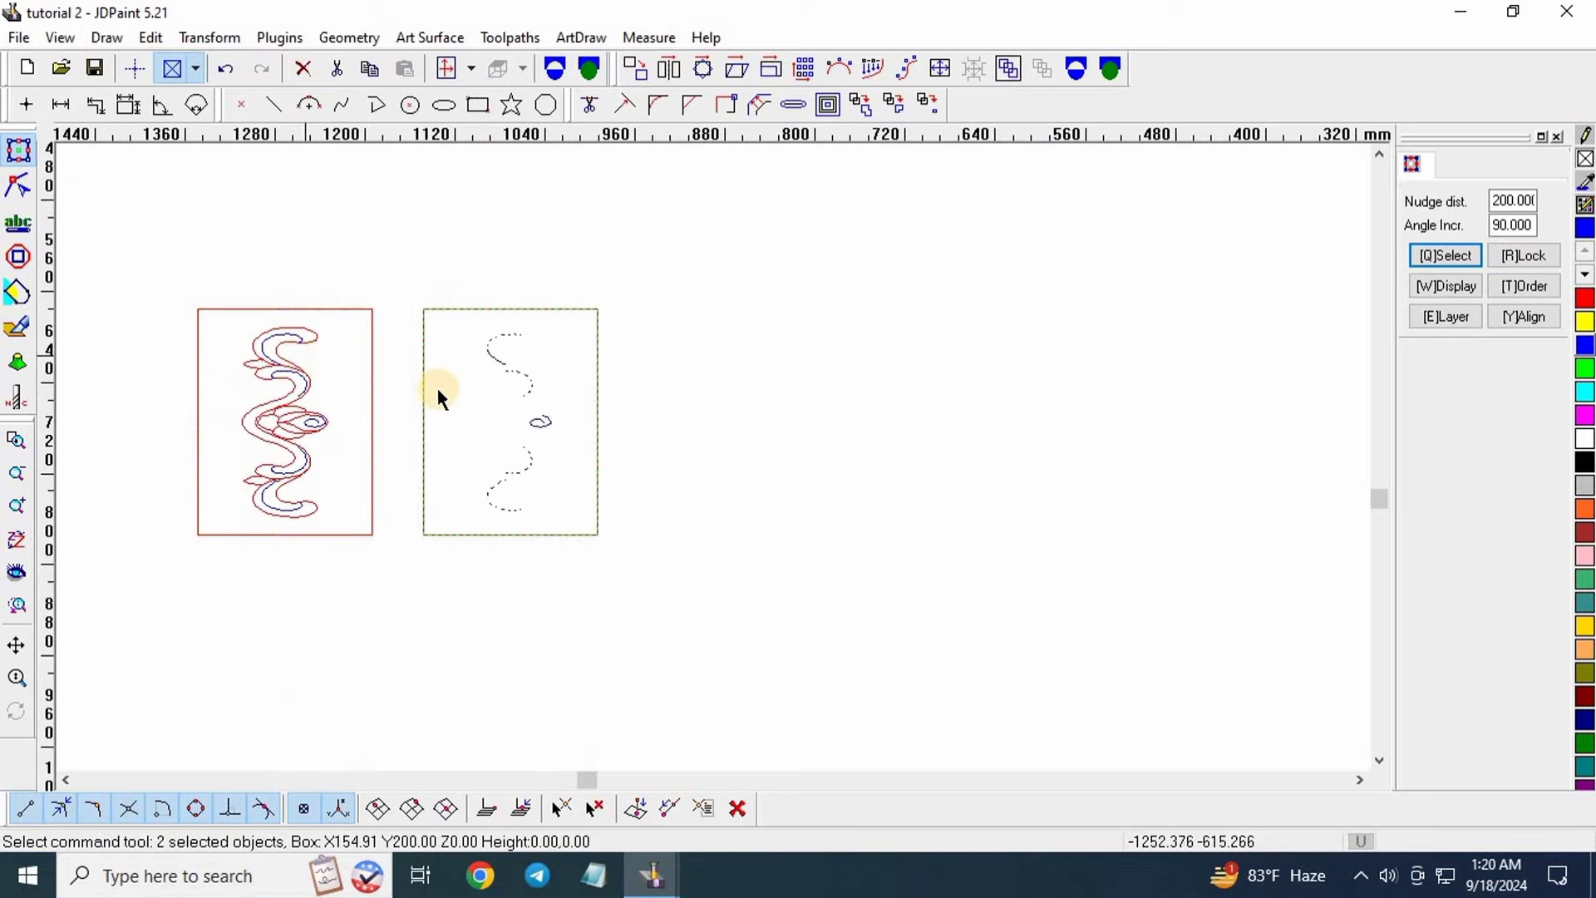
# Move the framed copy of the blue curves 400 mm further right, in two 200 mm nudges.
pyautogui.press('Right')
pyautogui.press('Right')
pyautogui.scroll(3, 1222, 367)
pyautogui.scroll(-3, 757, 422)
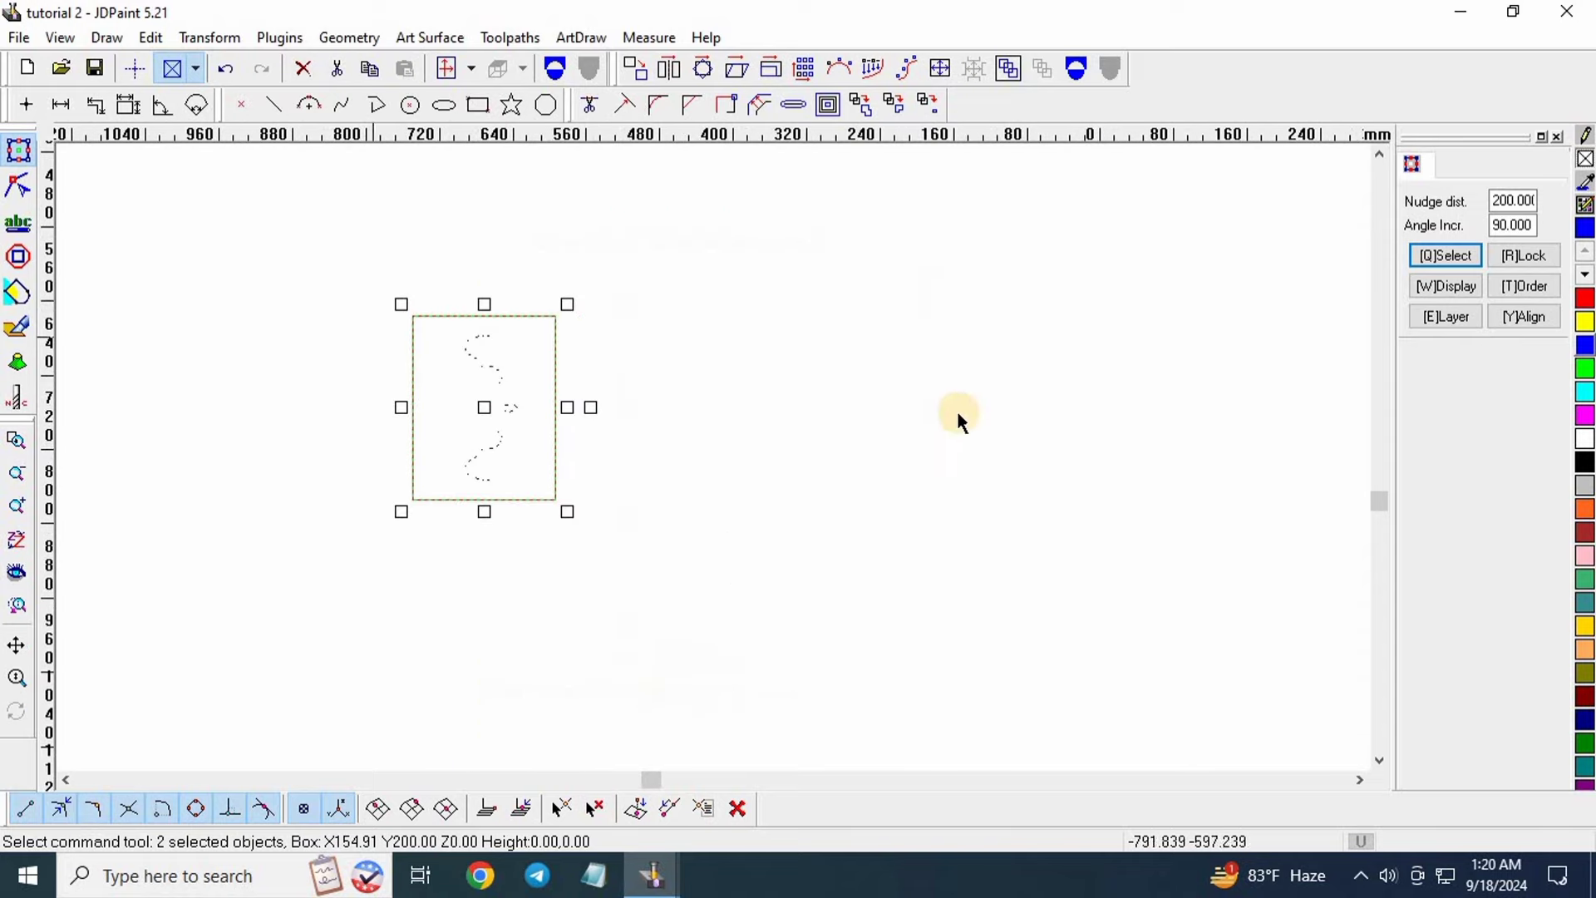
# Compare the blue inner curves in the rotated design with the separated curves in the framed copy.
pyautogui.scroll(-2, 772, 439)
pyautogui.scroll(4, 268, 381)
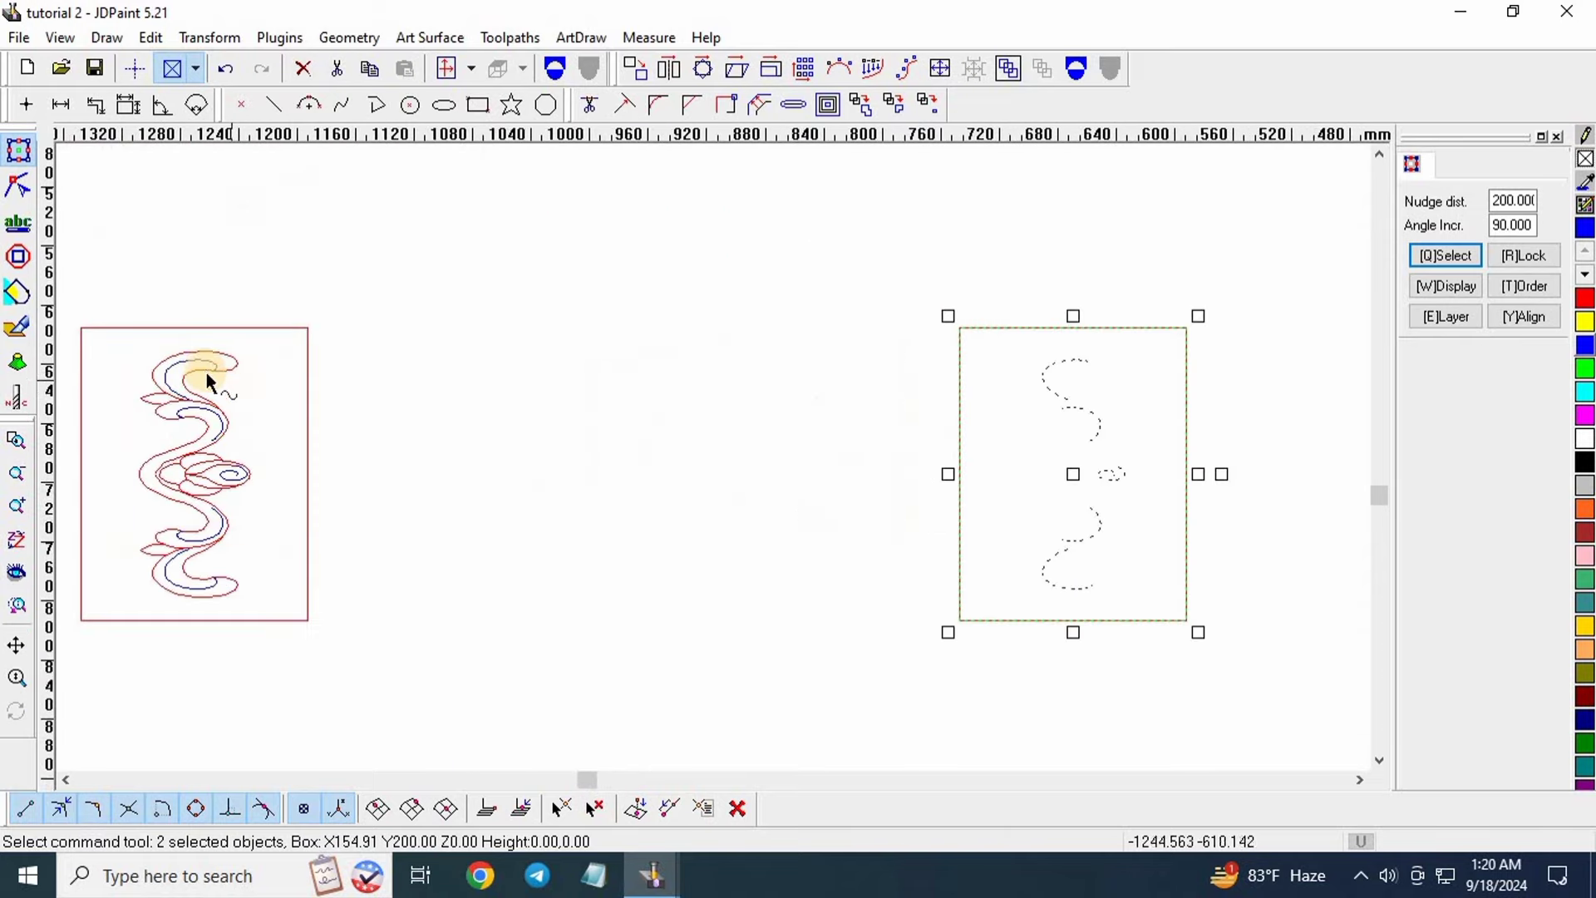
pyautogui.scroll(4, 177, 360)
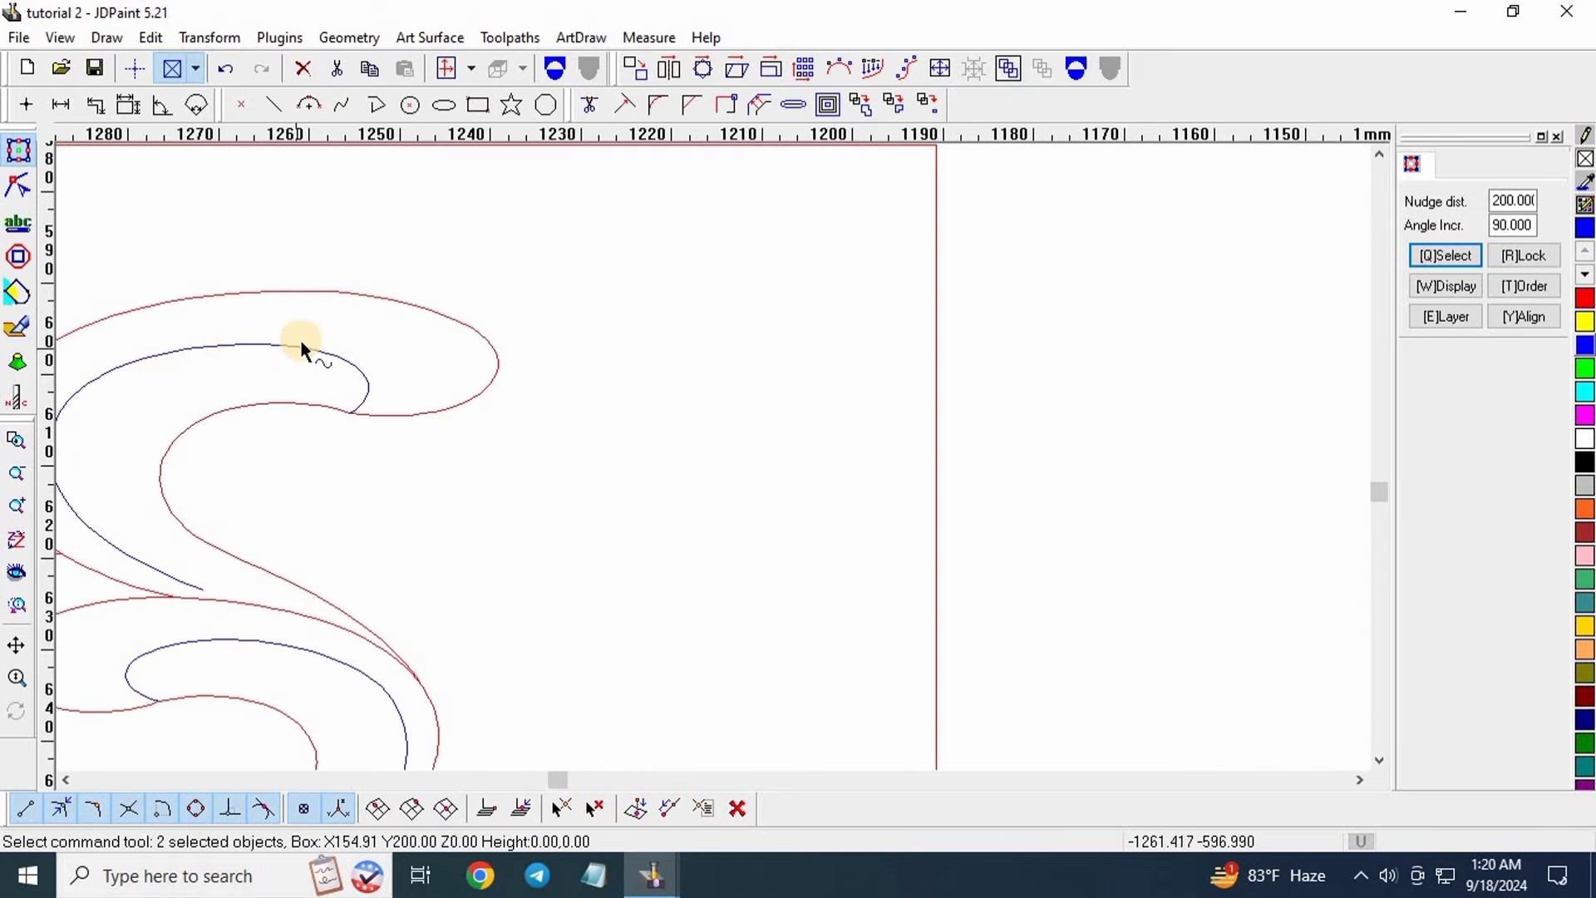
pyautogui.scroll(-2, 301, 349)
pyautogui.scroll(-3, 150, 332)
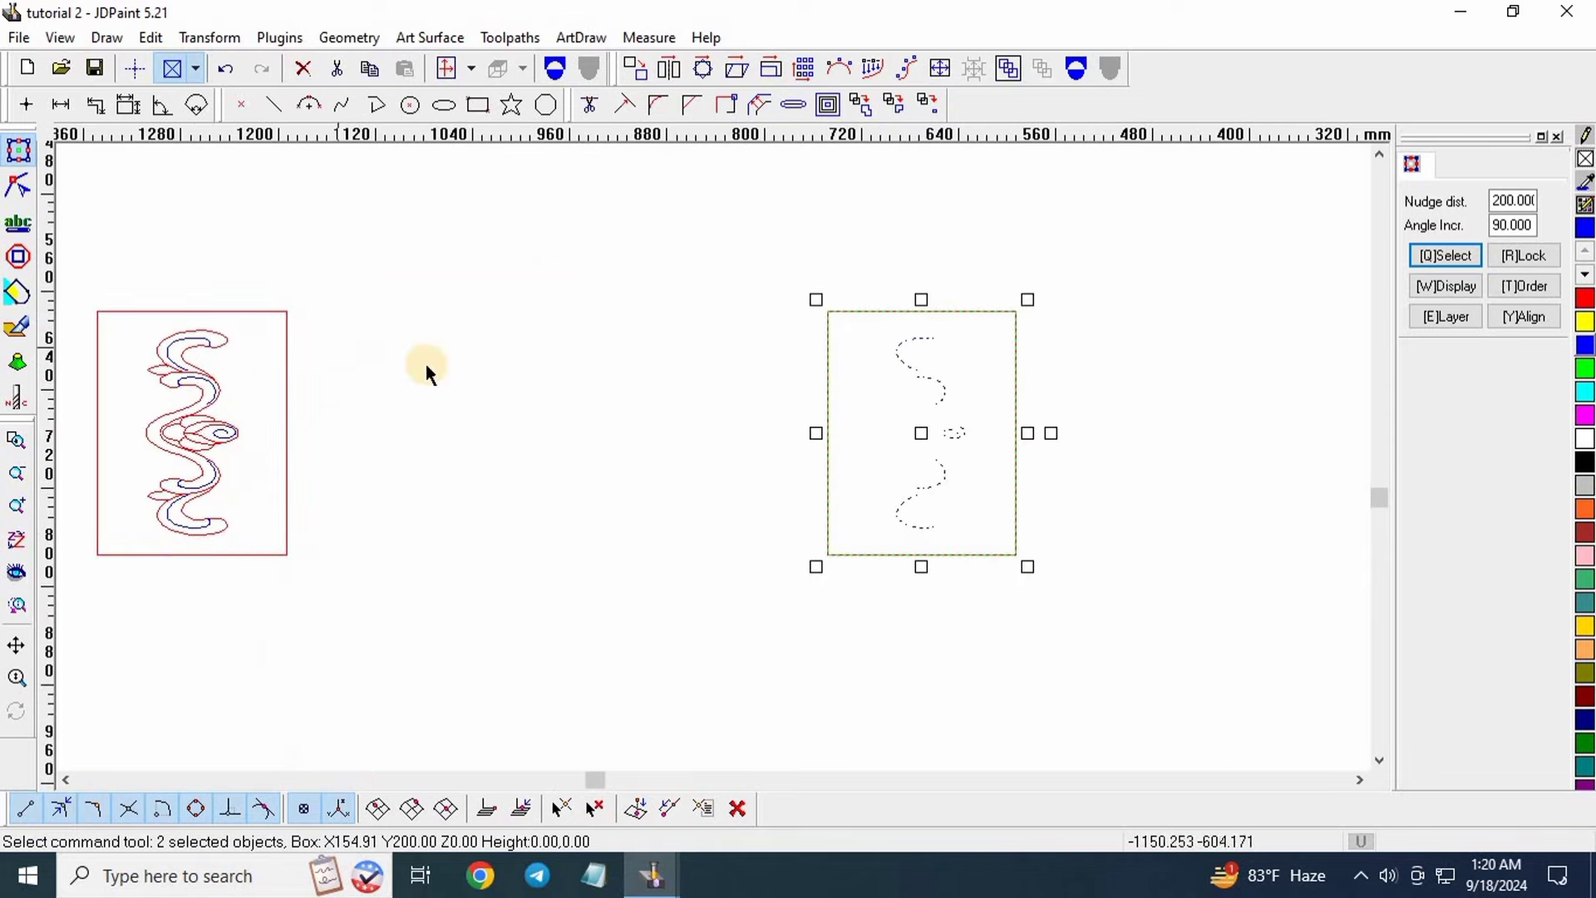
pyautogui.scroll(4, 923, 492)
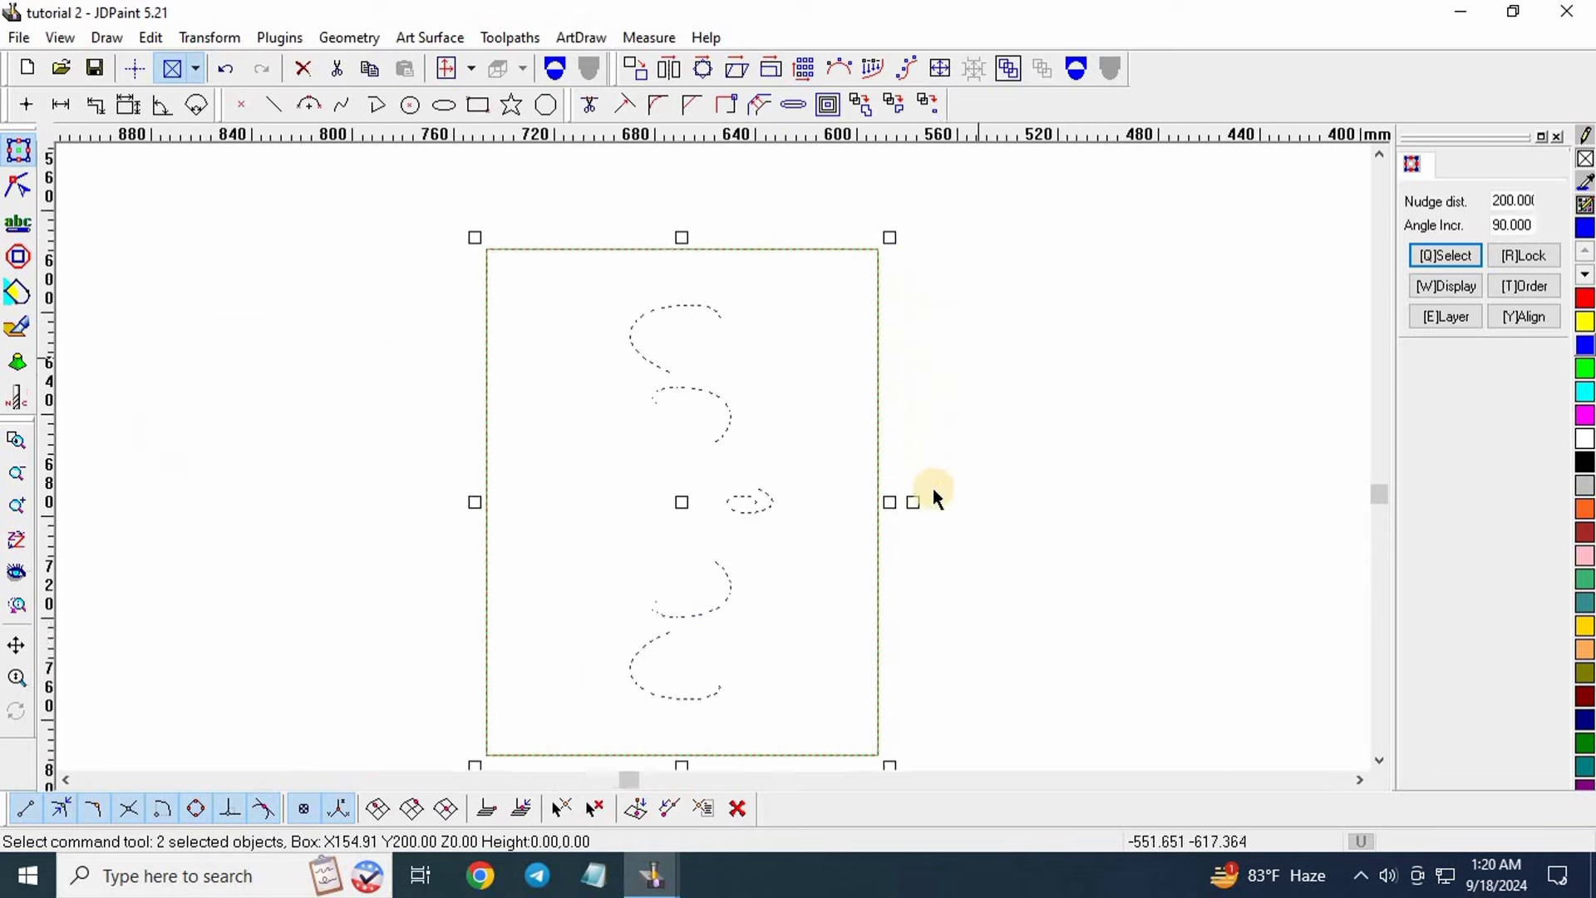
pyautogui.scroll(-2, 565, 390)
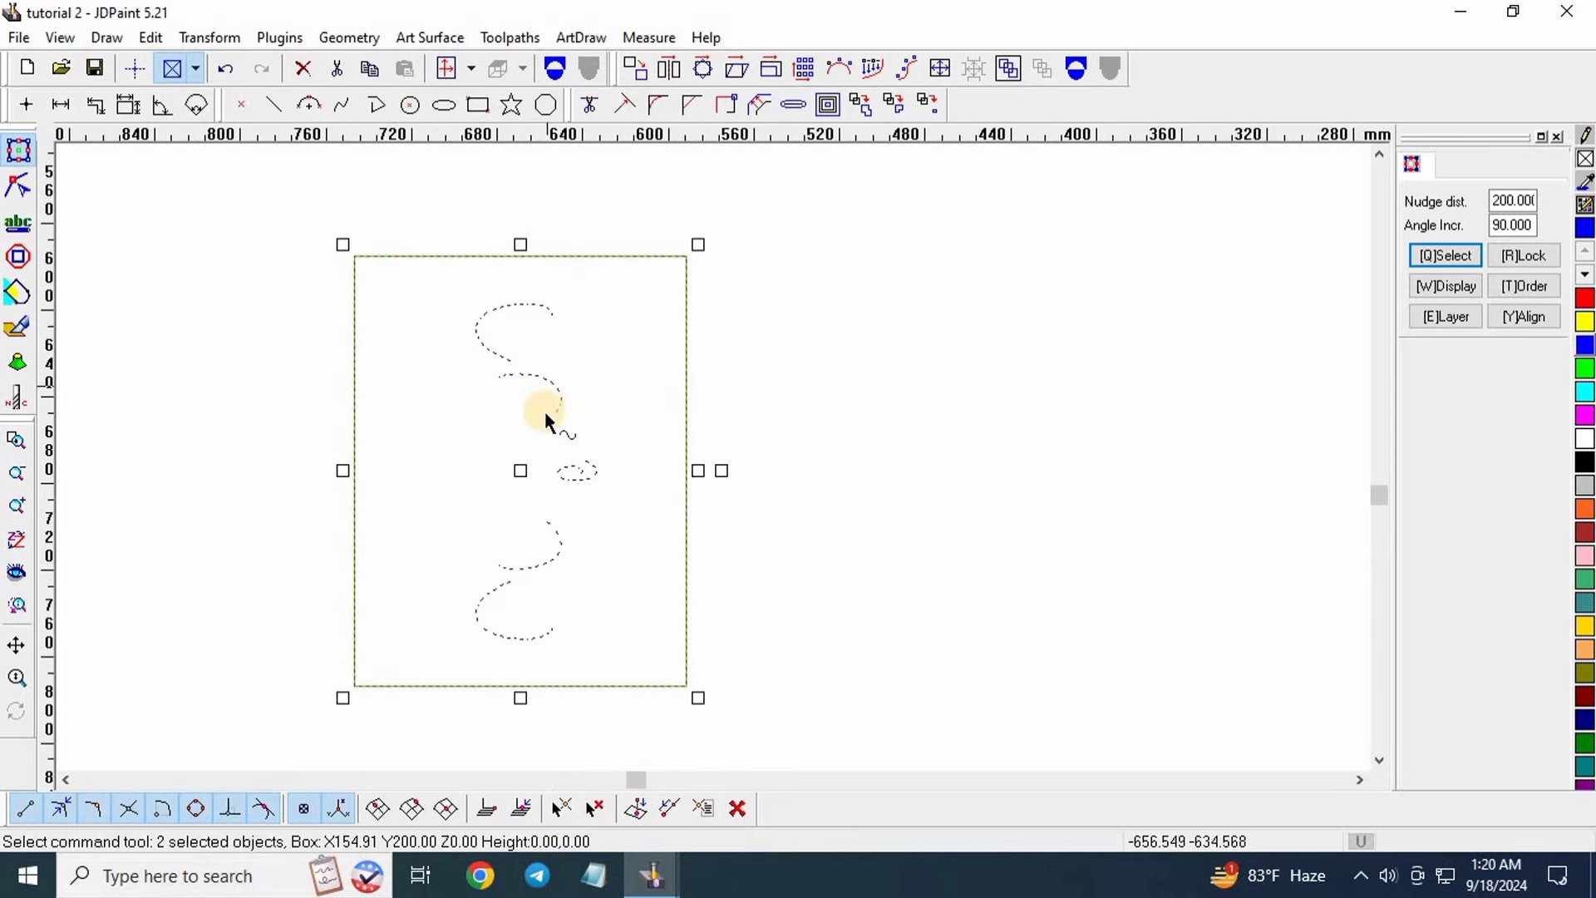
pyautogui.scroll(-2, 545, 410)
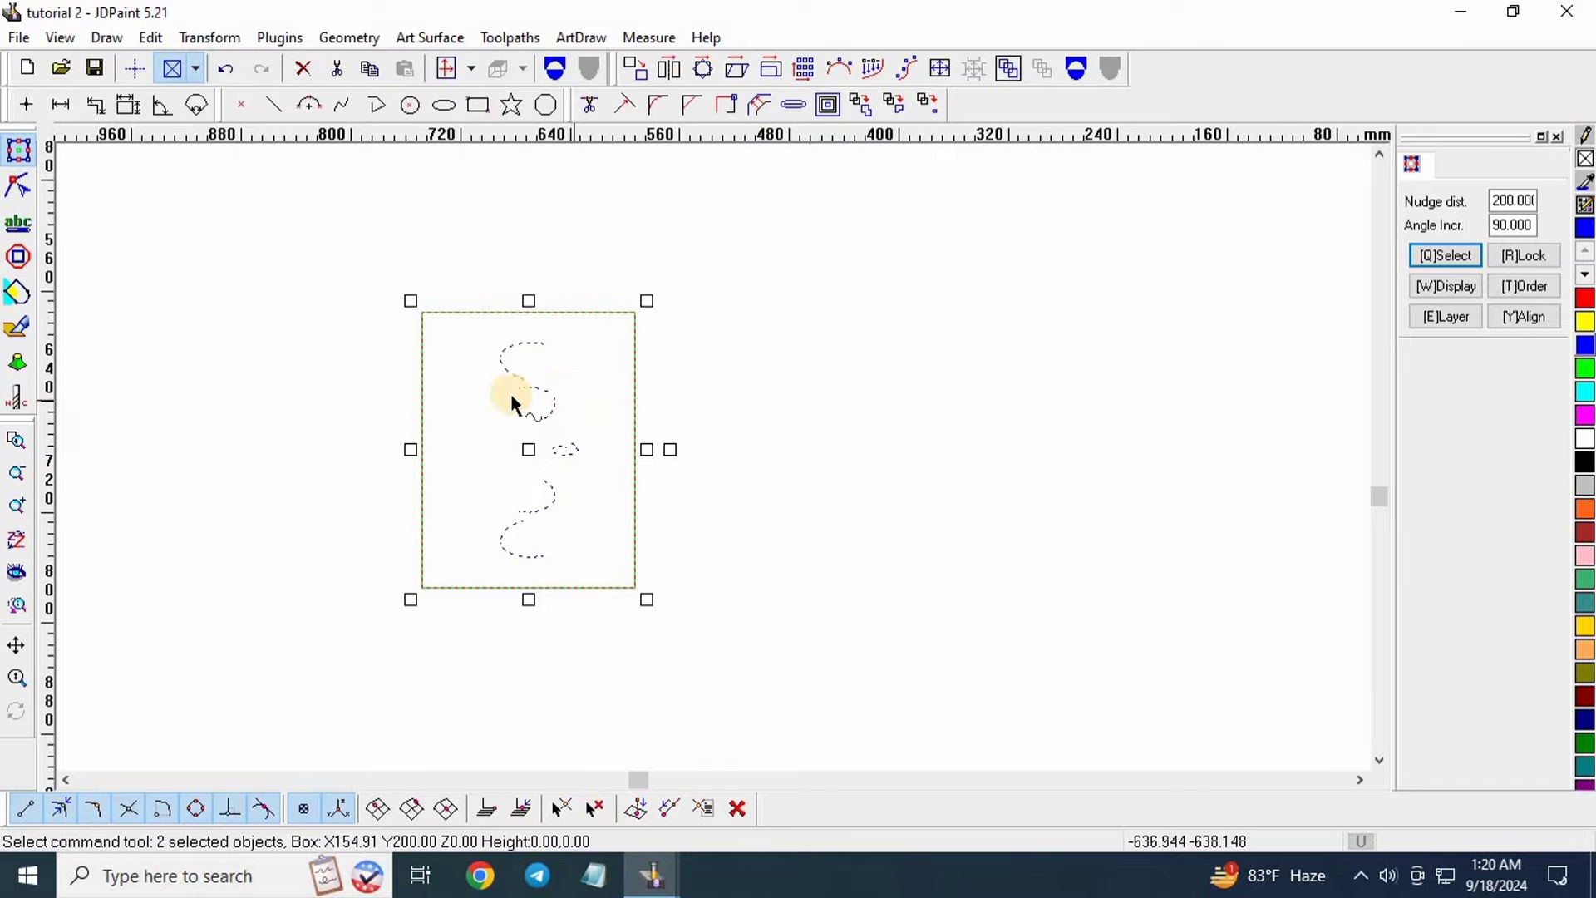
# In virtual sculpting mode, create a new model from the combined curves with a 2 mm margin and a 0.1 XY step.
pyautogui.click(21, 331)
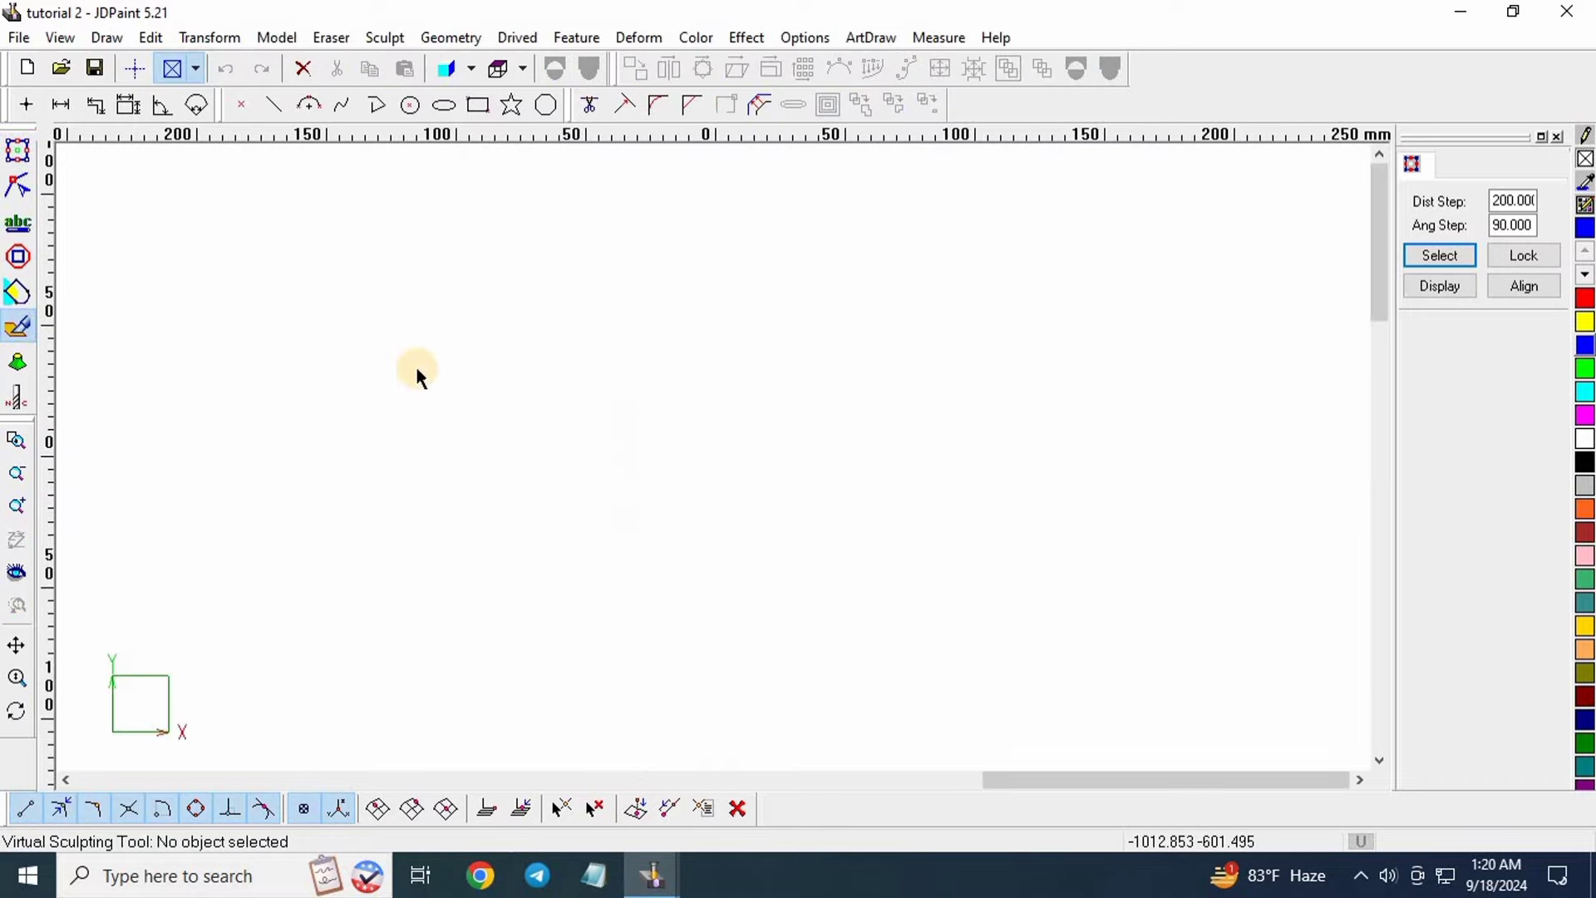
pyautogui.scroll(-2, 467, 366)
pyautogui.scroll(5, 278, 464)
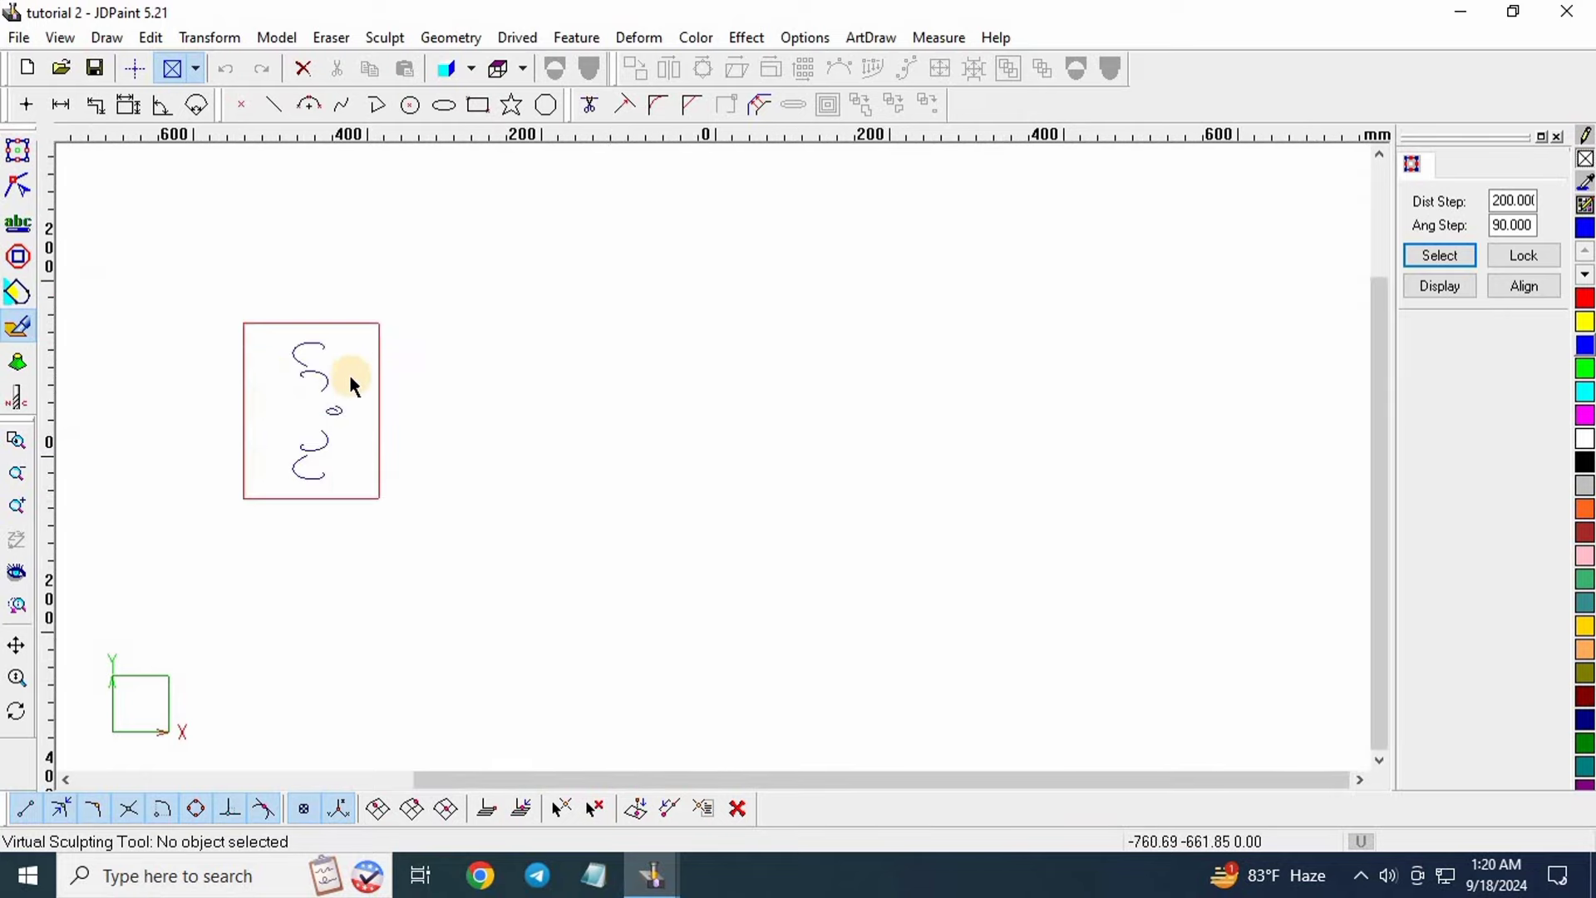
pyautogui.moveTo(442, 196); pyautogui.dragTo(819, 555)
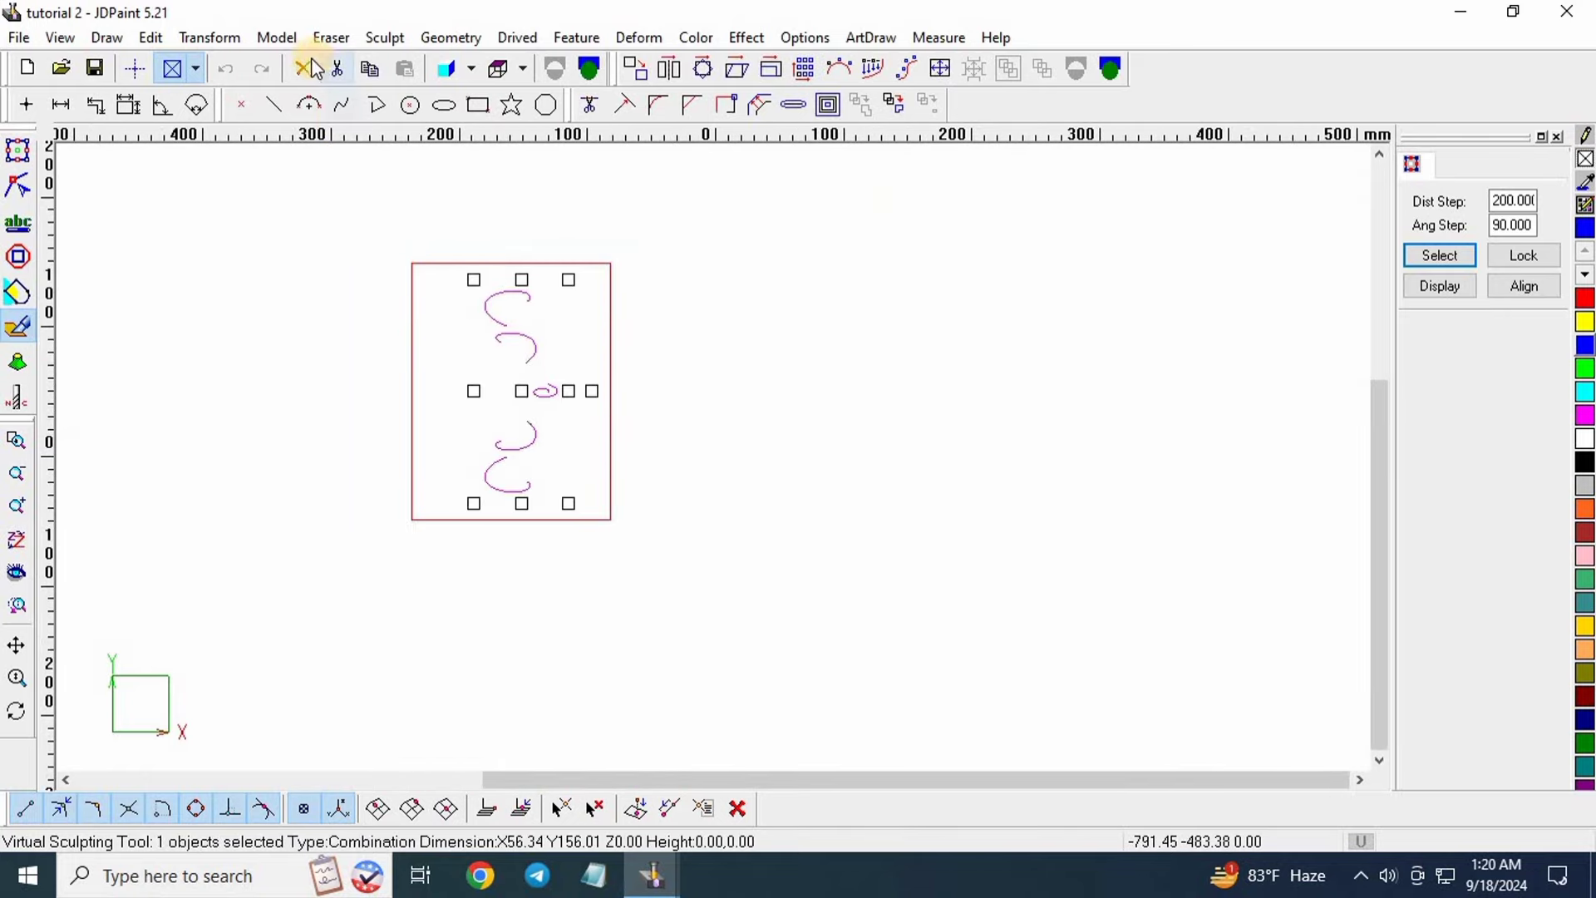
pyautogui.click(279, 38)
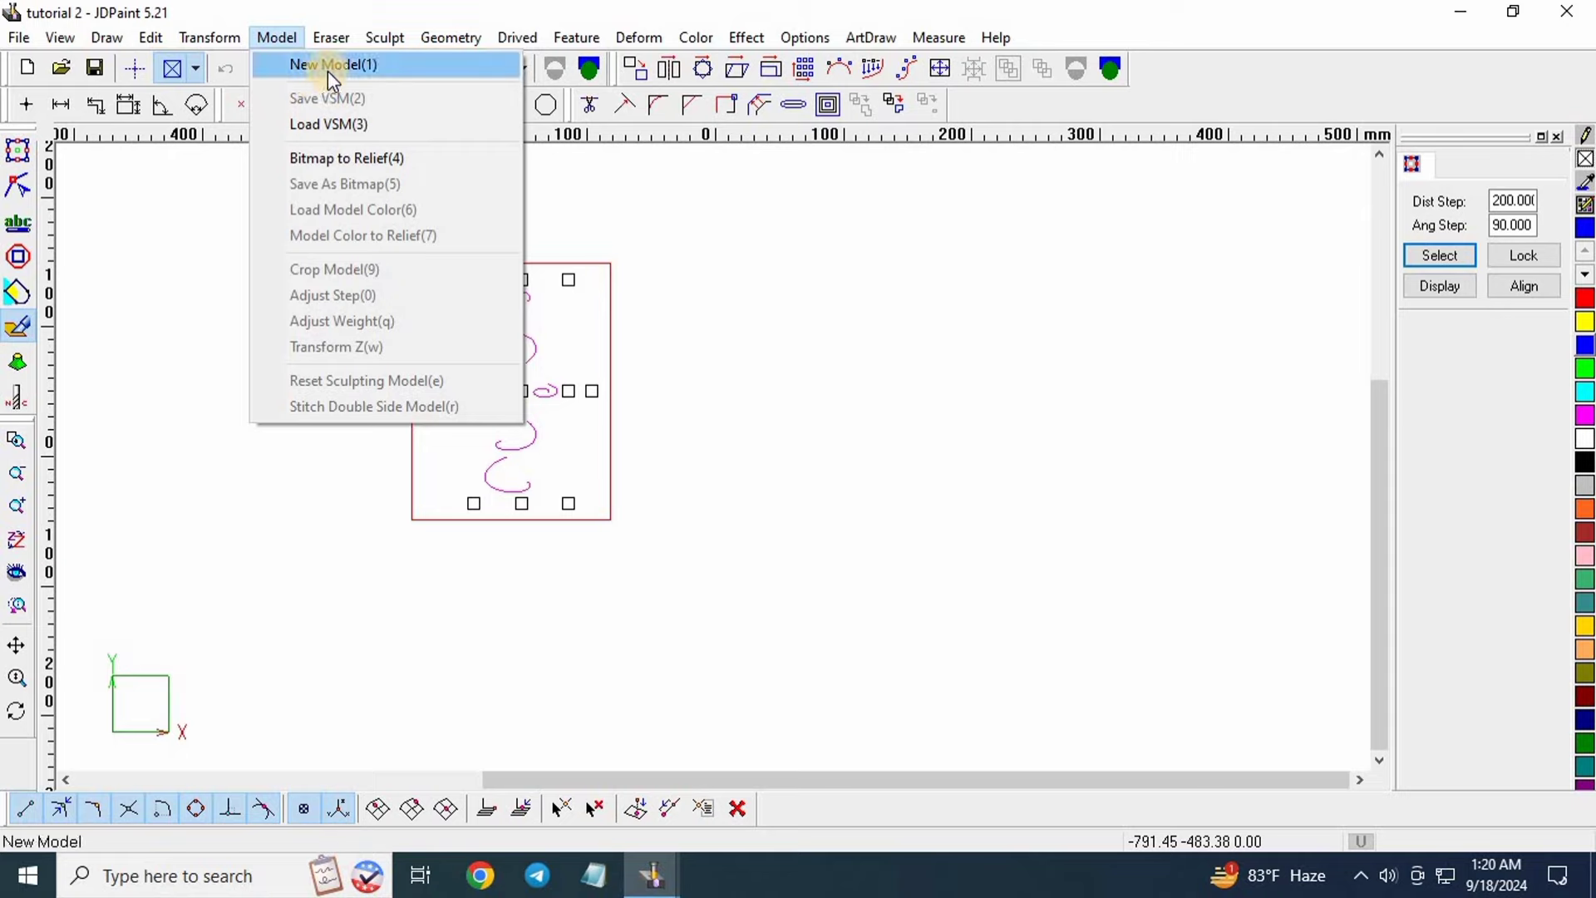
pyautogui.click(328, 67)
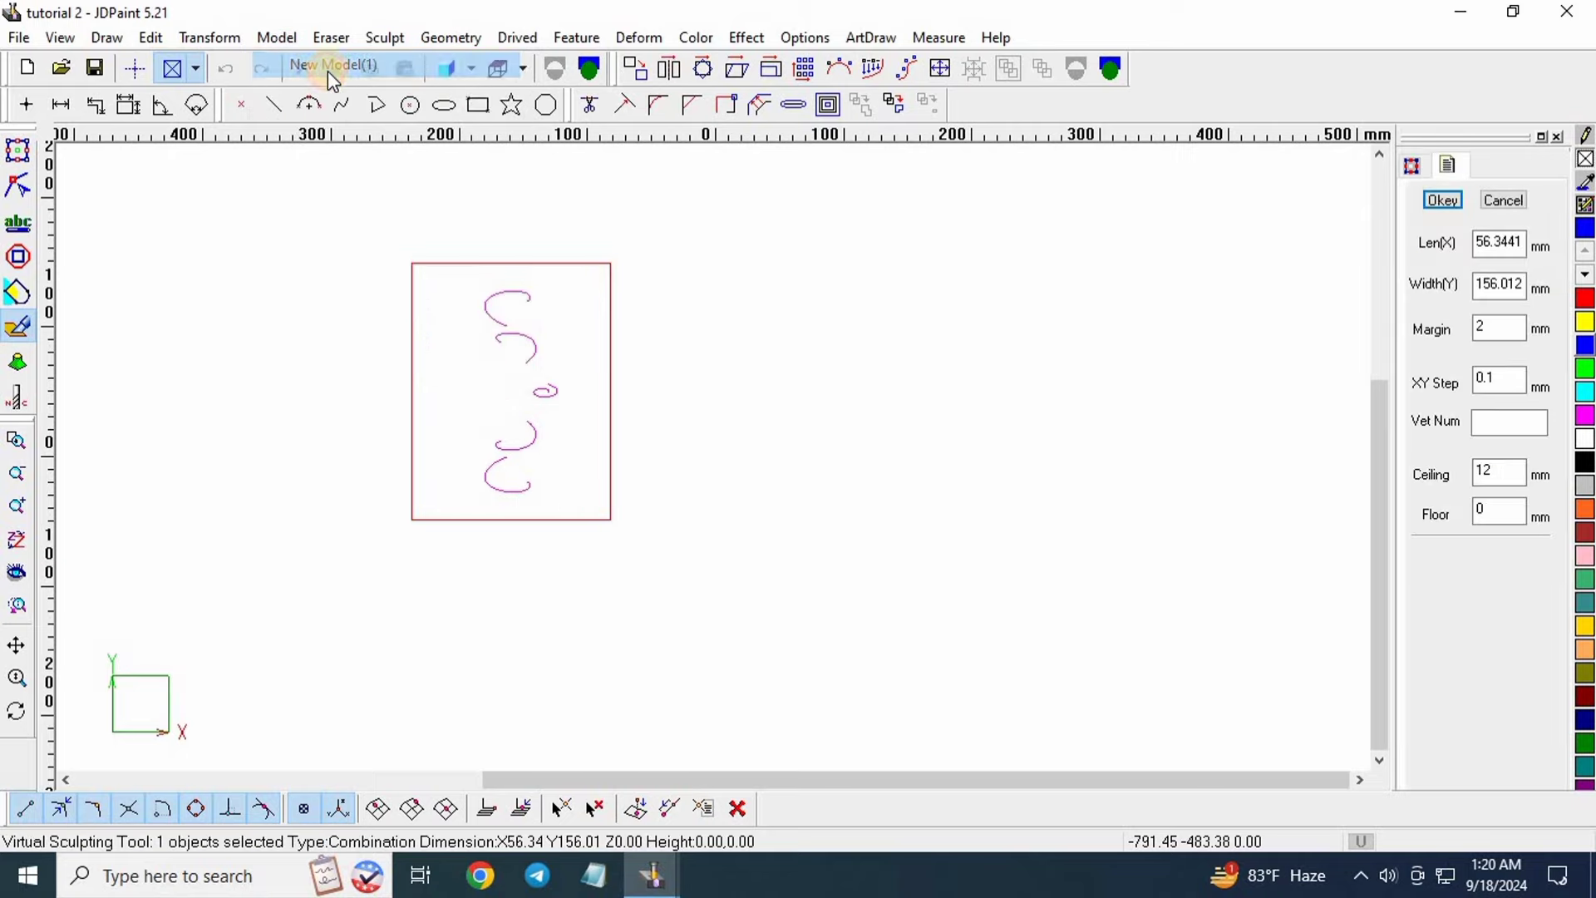
pyautogui.click(1443, 200)
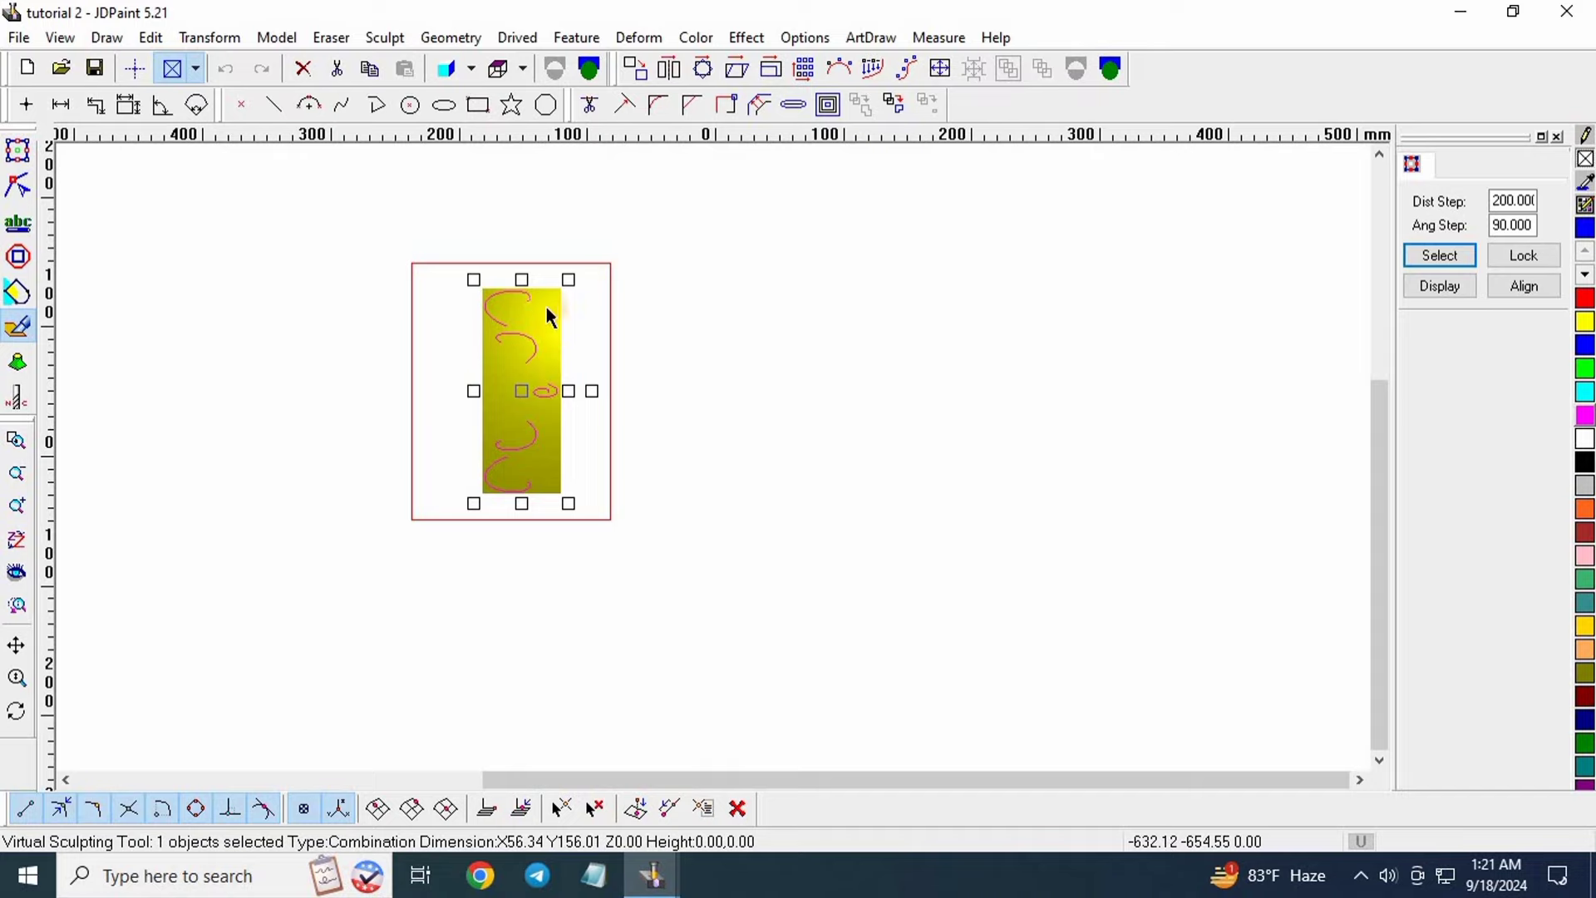
# Start wire cornering with brush radius 3, shaft diameter 3 and a full angle of 18.
pyautogui.scroll(2, 526, 331)
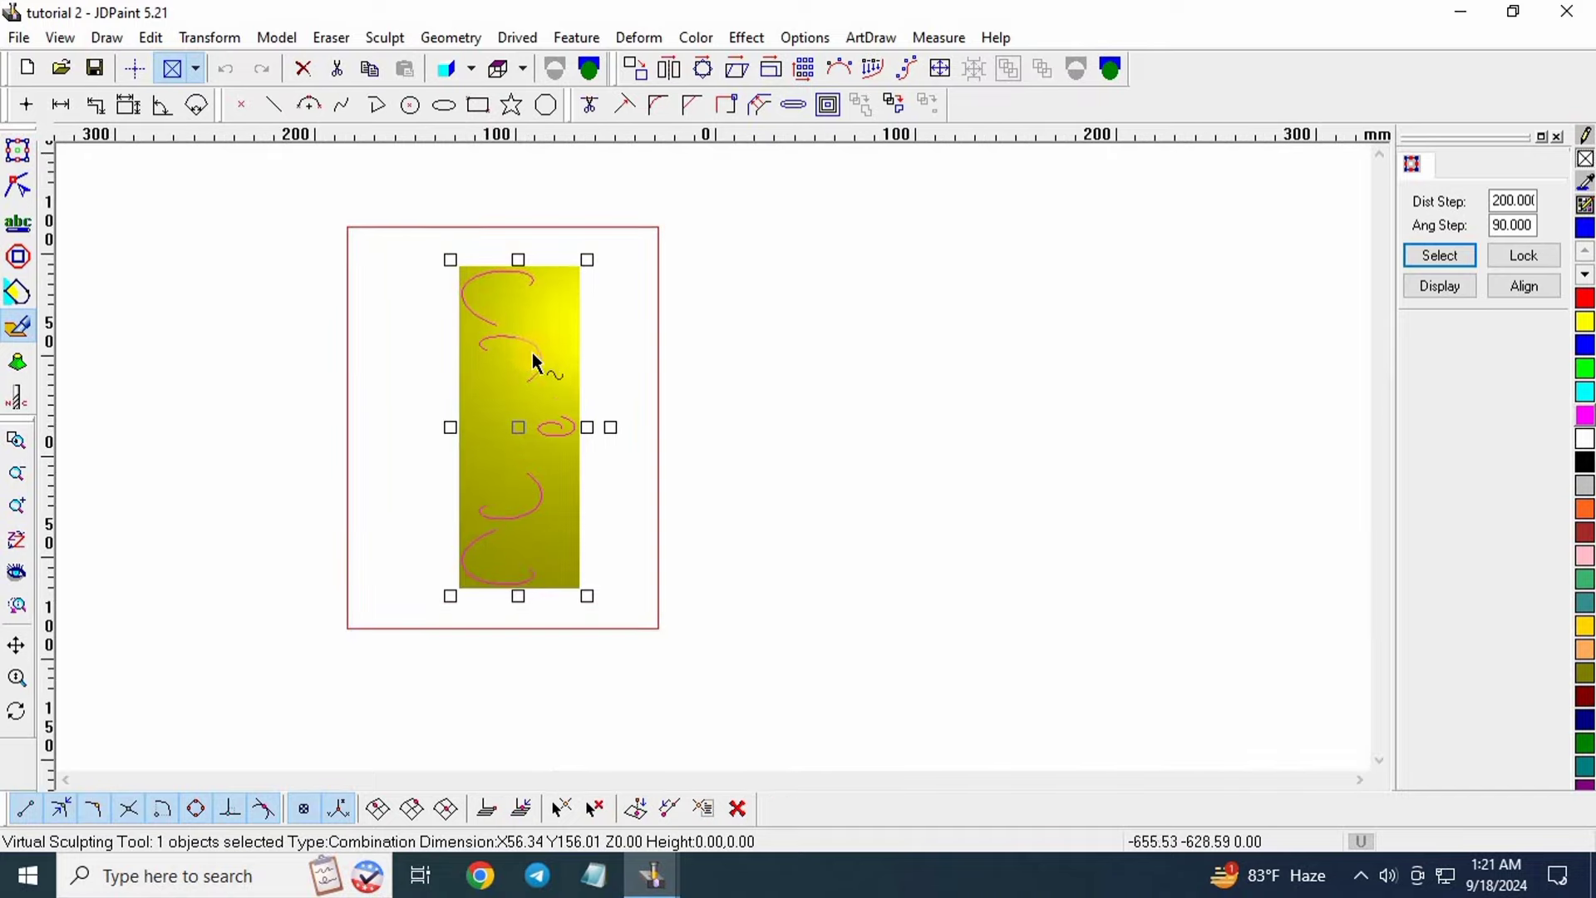
pyautogui.click(385, 39)
pyautogui.click(477, 374)
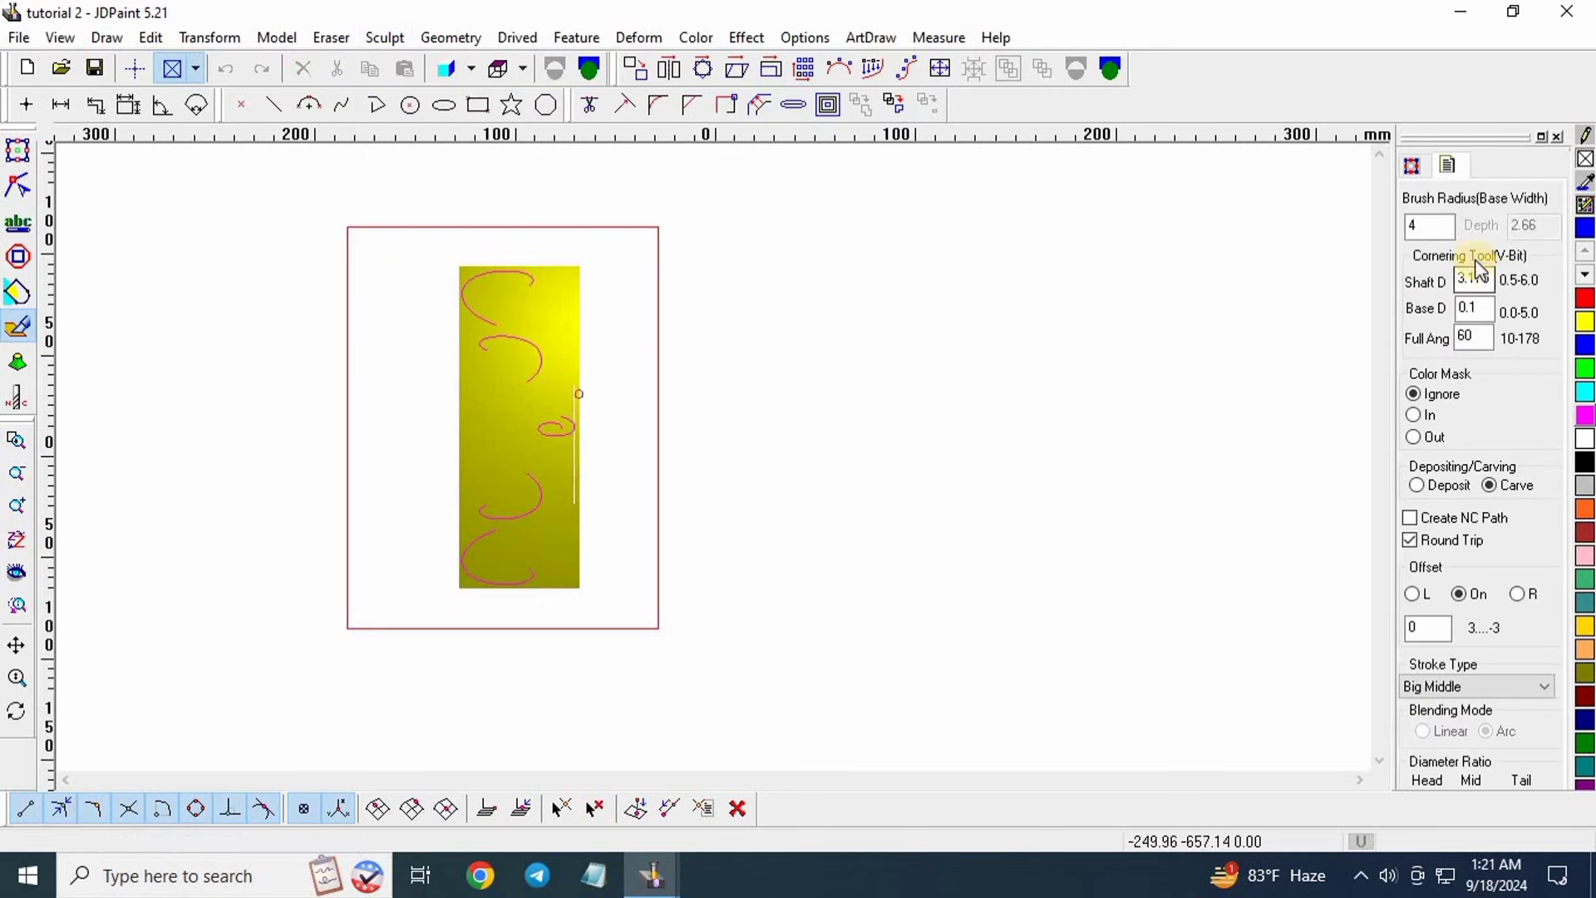
pyautogui.doubleClick(1436, 225)
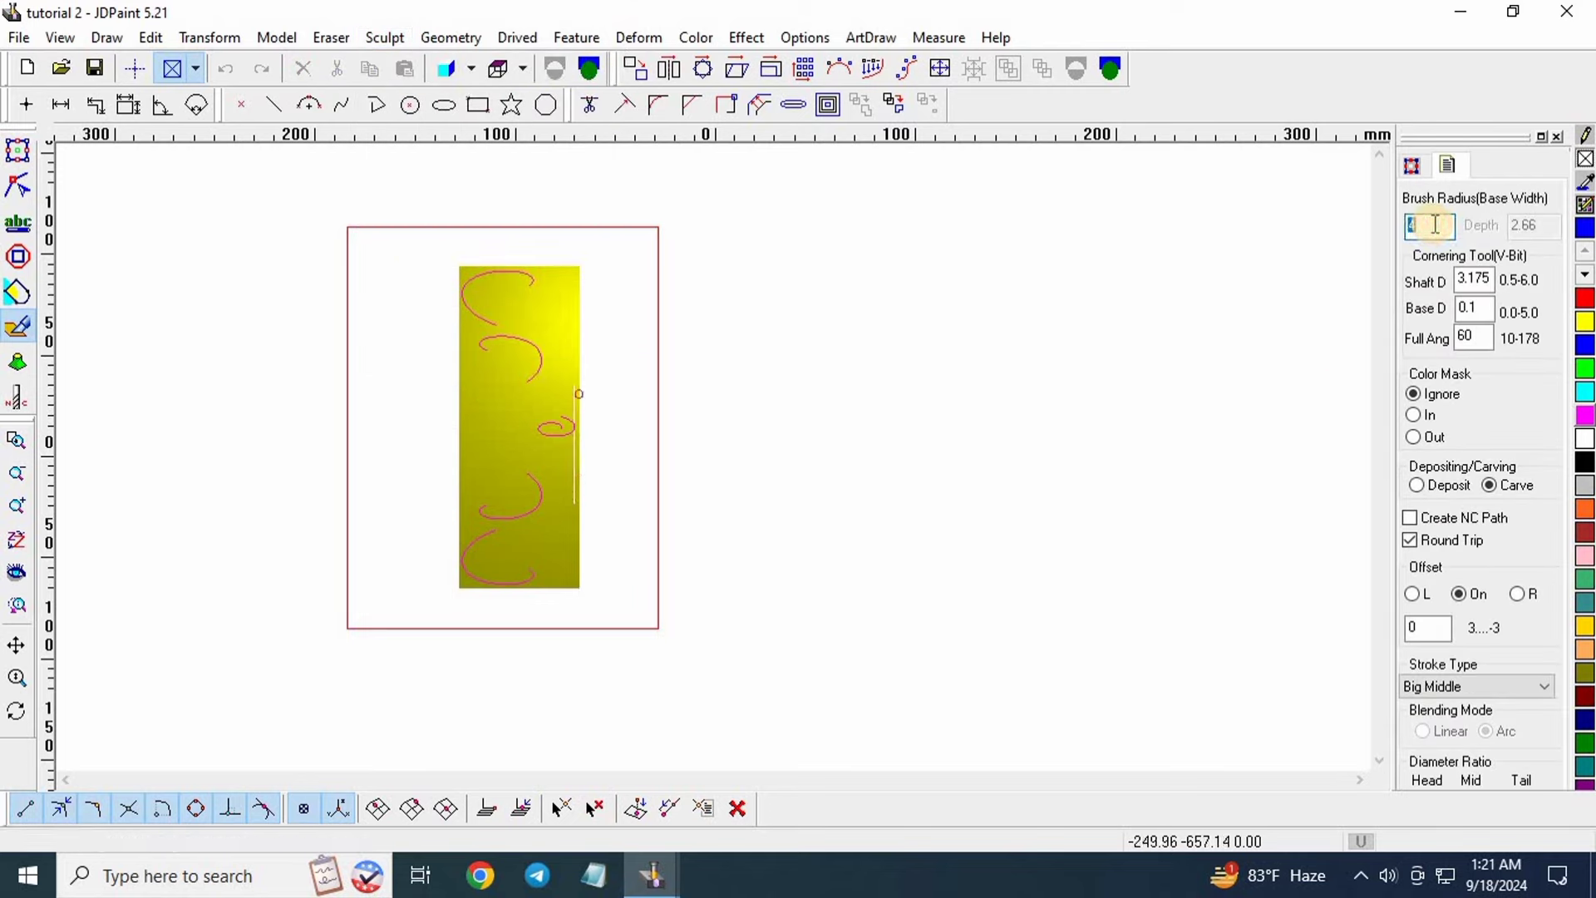
pyautogui.write('3')
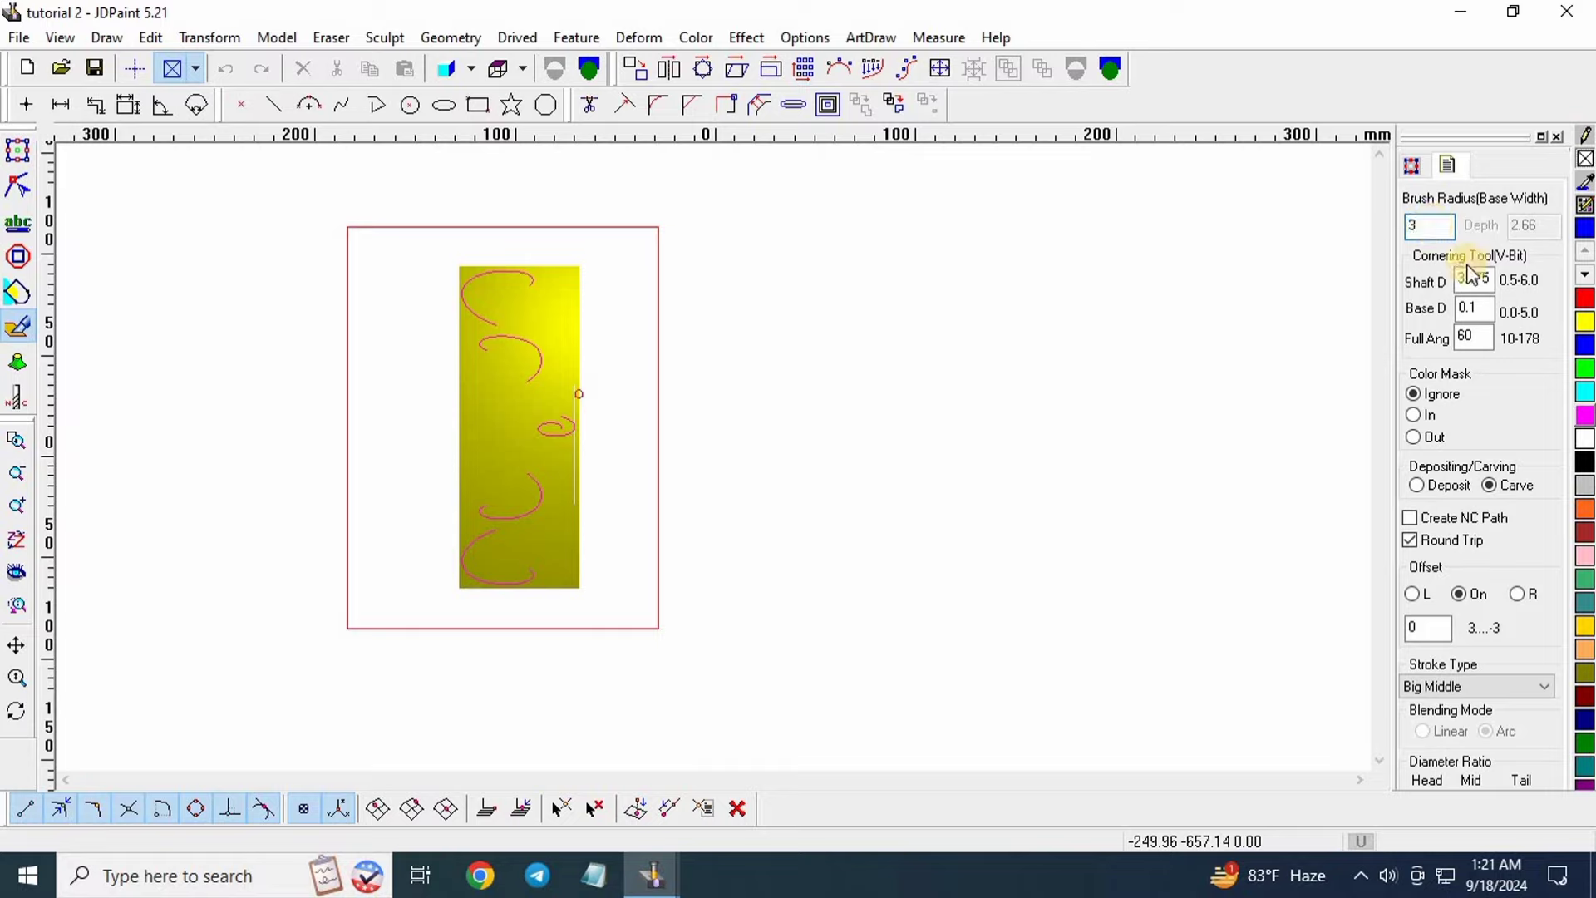
pyautogui.doubleClick(1475, 283)
pyautogui.write('3')
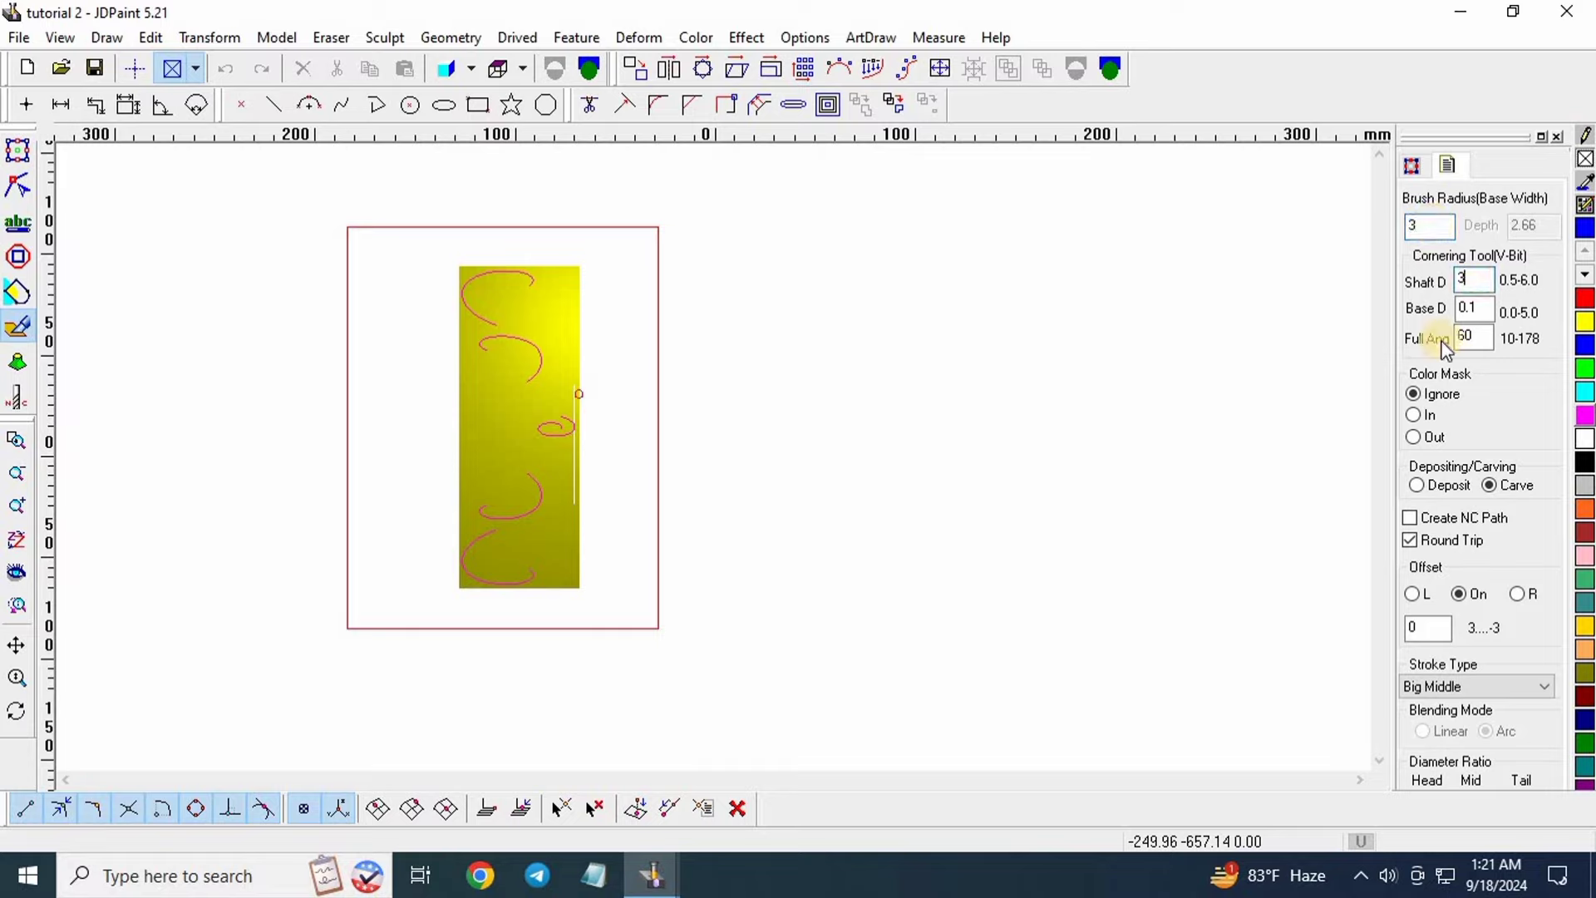
pyautogui.doubleClick(1473, 337)
pyautogui.write('1')
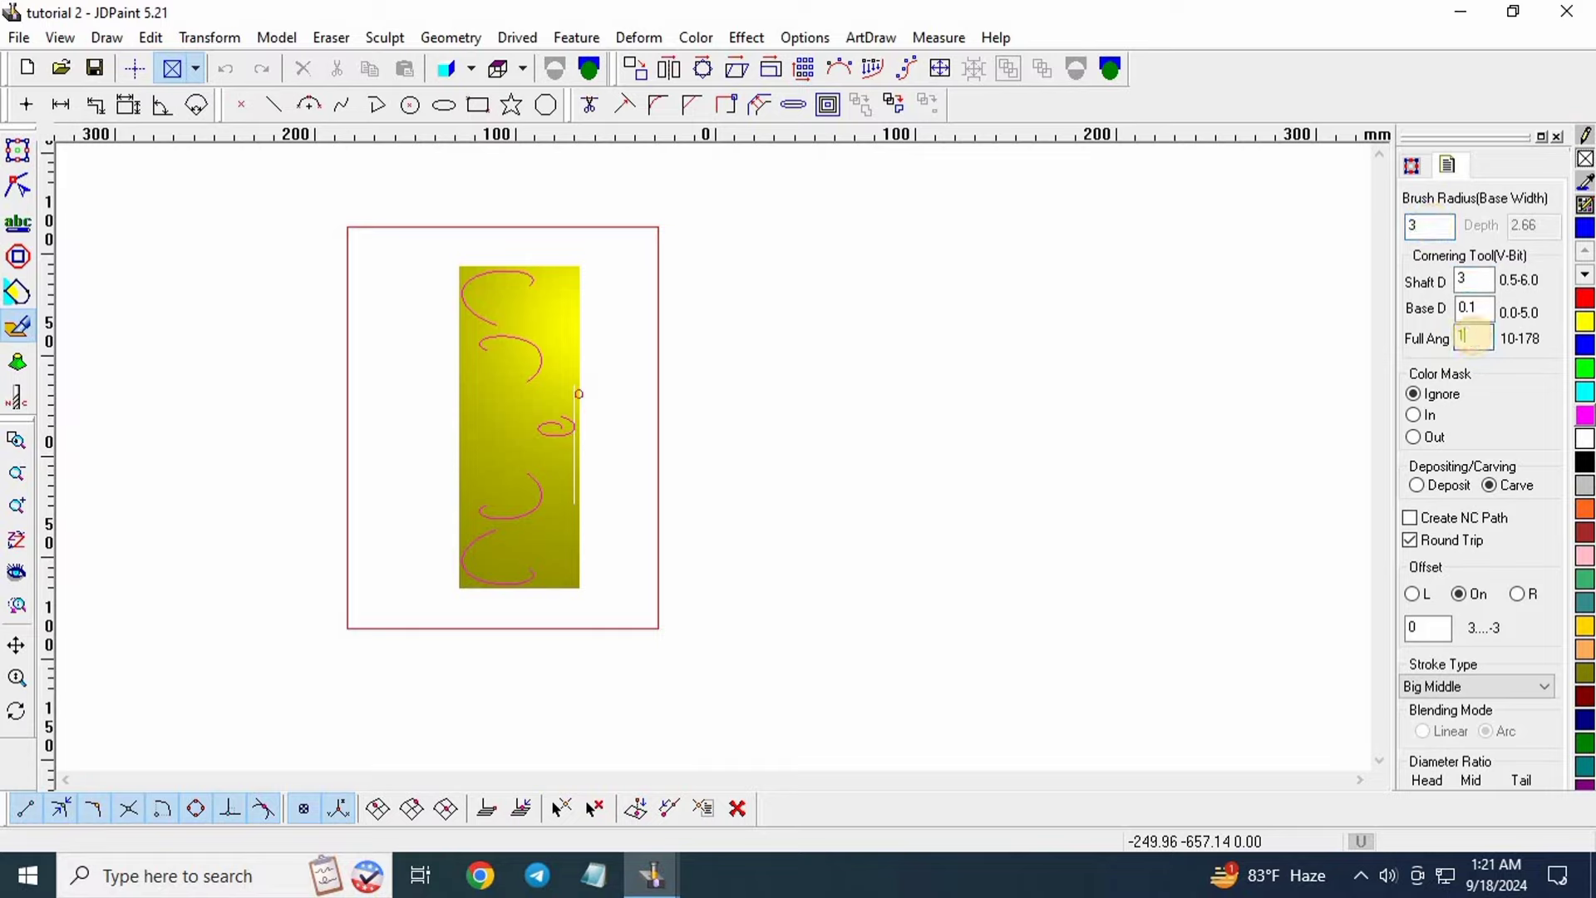
pyautogui.write('8')
# Enable NC path creation with the Big Head Small Tail stroke type, and carve the combined curves into the model.
pyautogui.click(1411, 517)
pyautogui.click(1443, 688)
pyautogui.click(1446, 723)
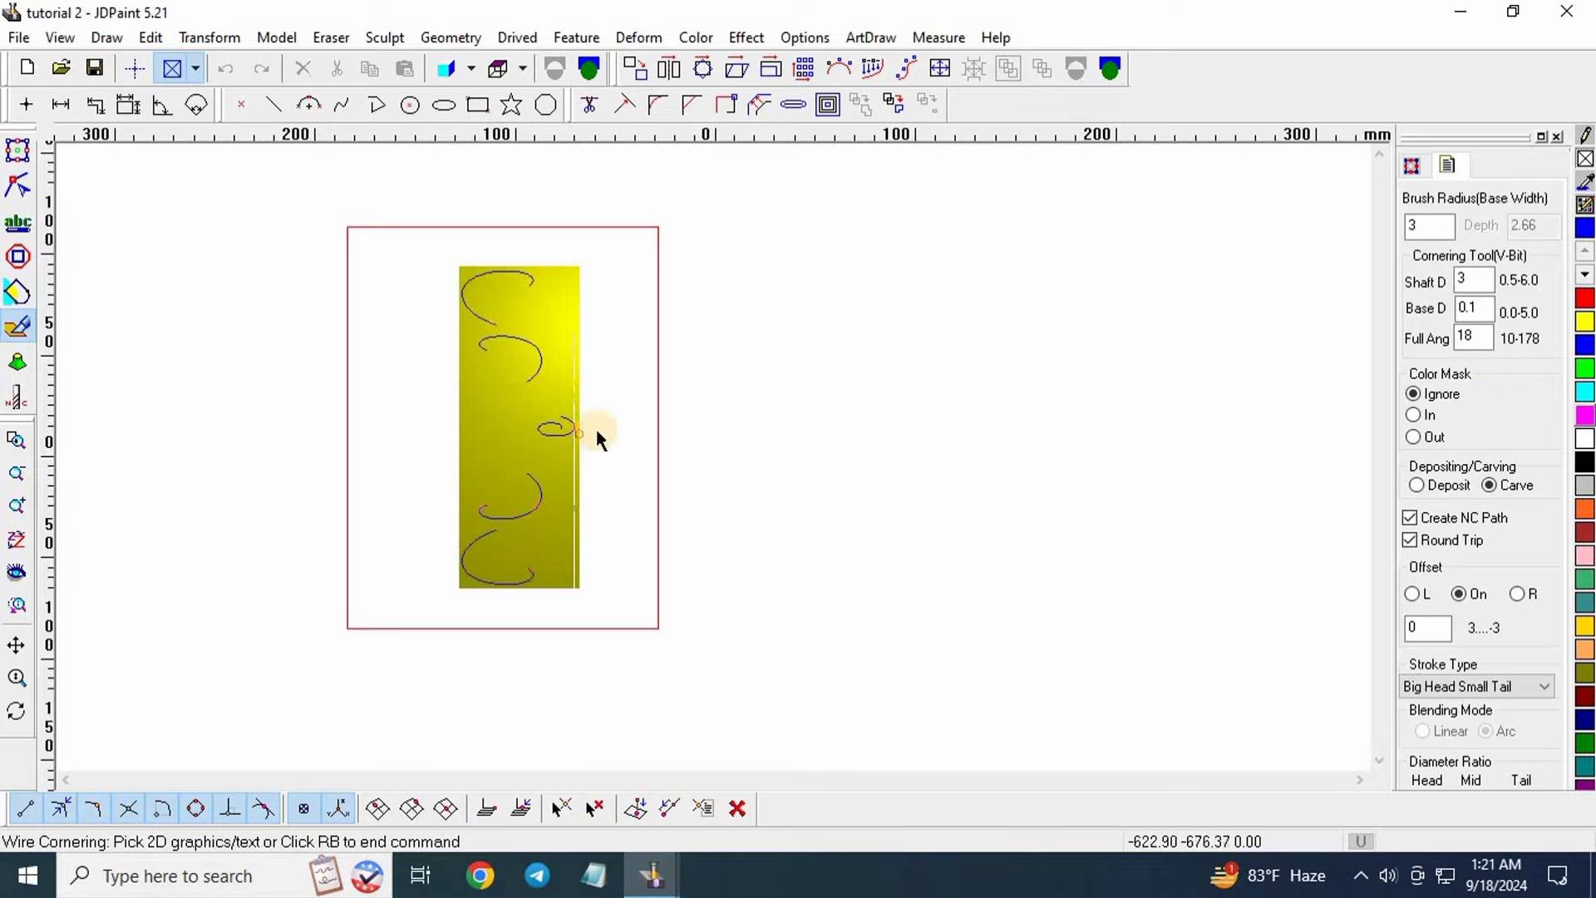
pyautogui.click(549, 397)
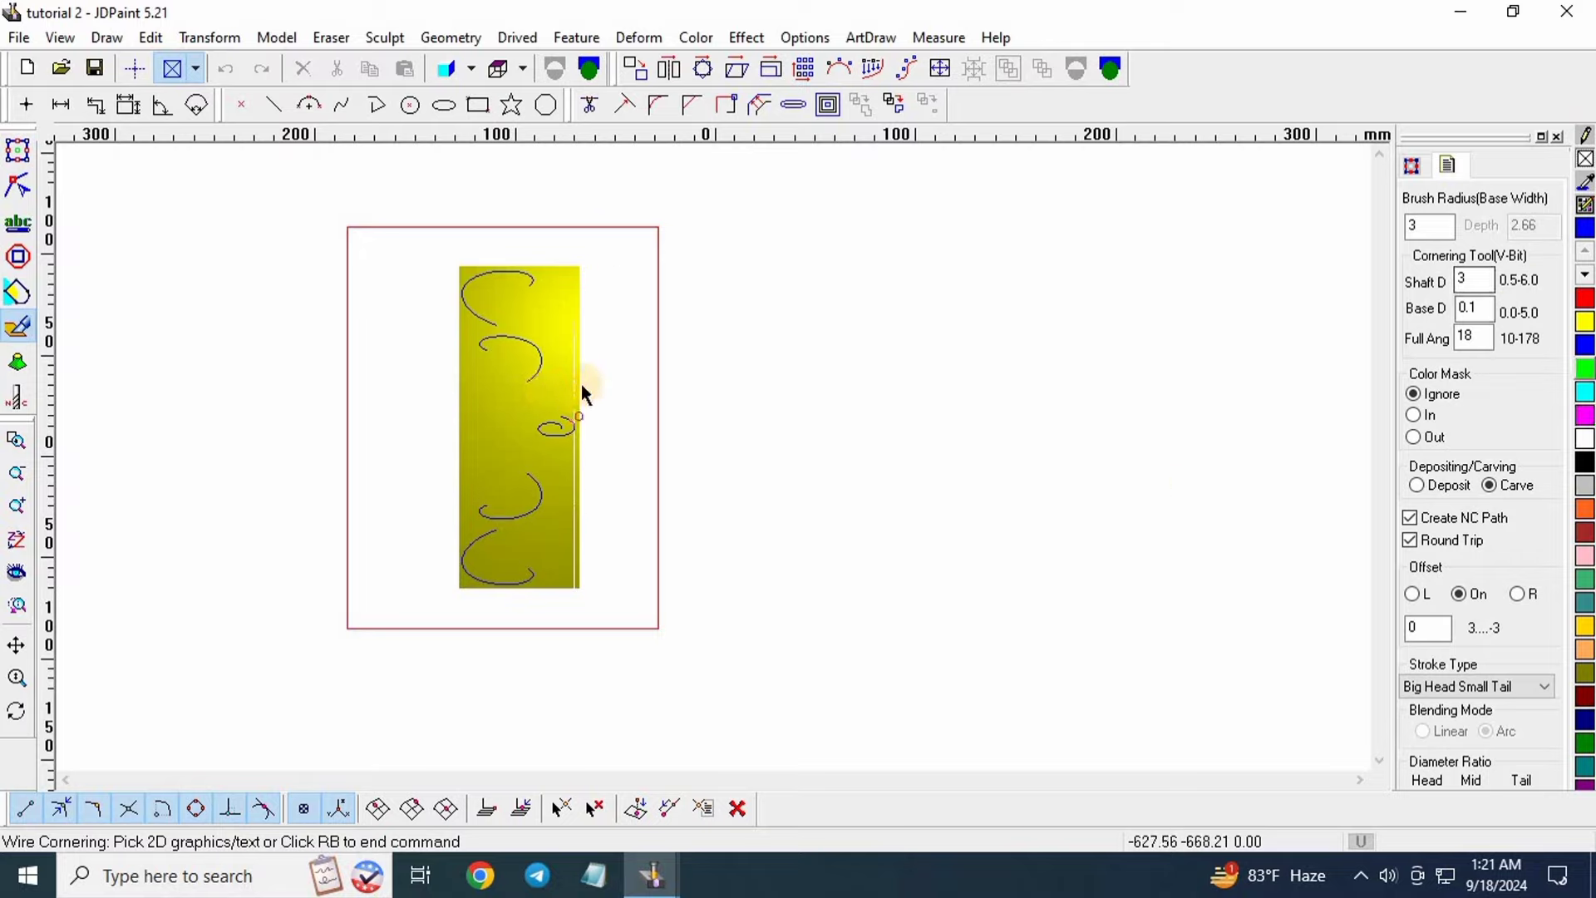
pyautogui.rightClick(610, 410)
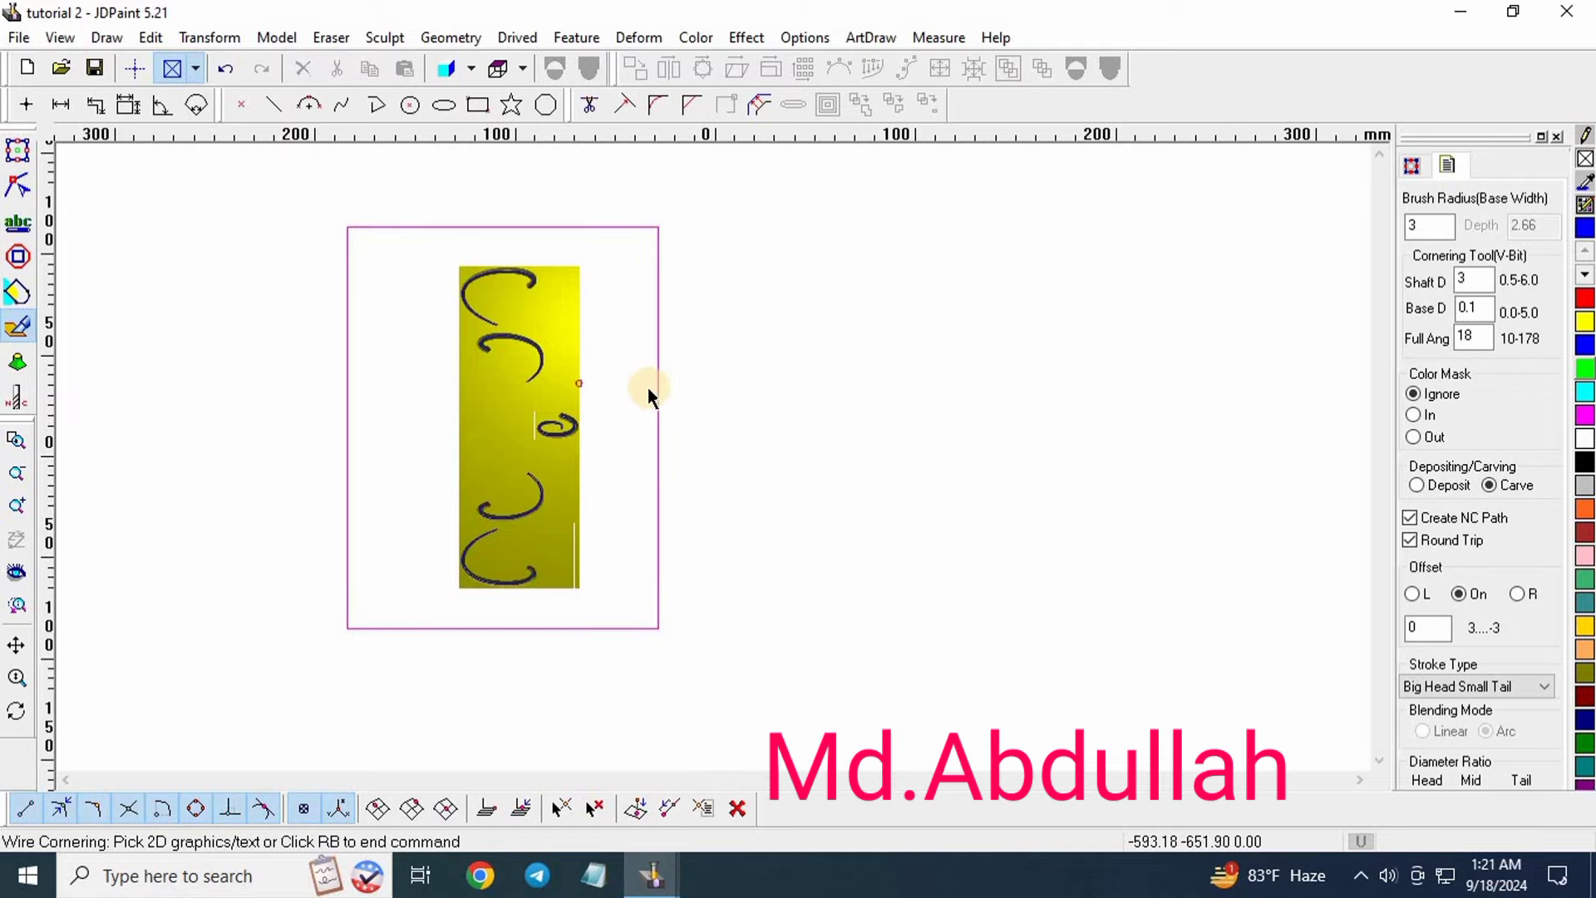
# Return to object selection mode and delete the carved model's mesh around the curves.
pyautogui.click(17, 150)
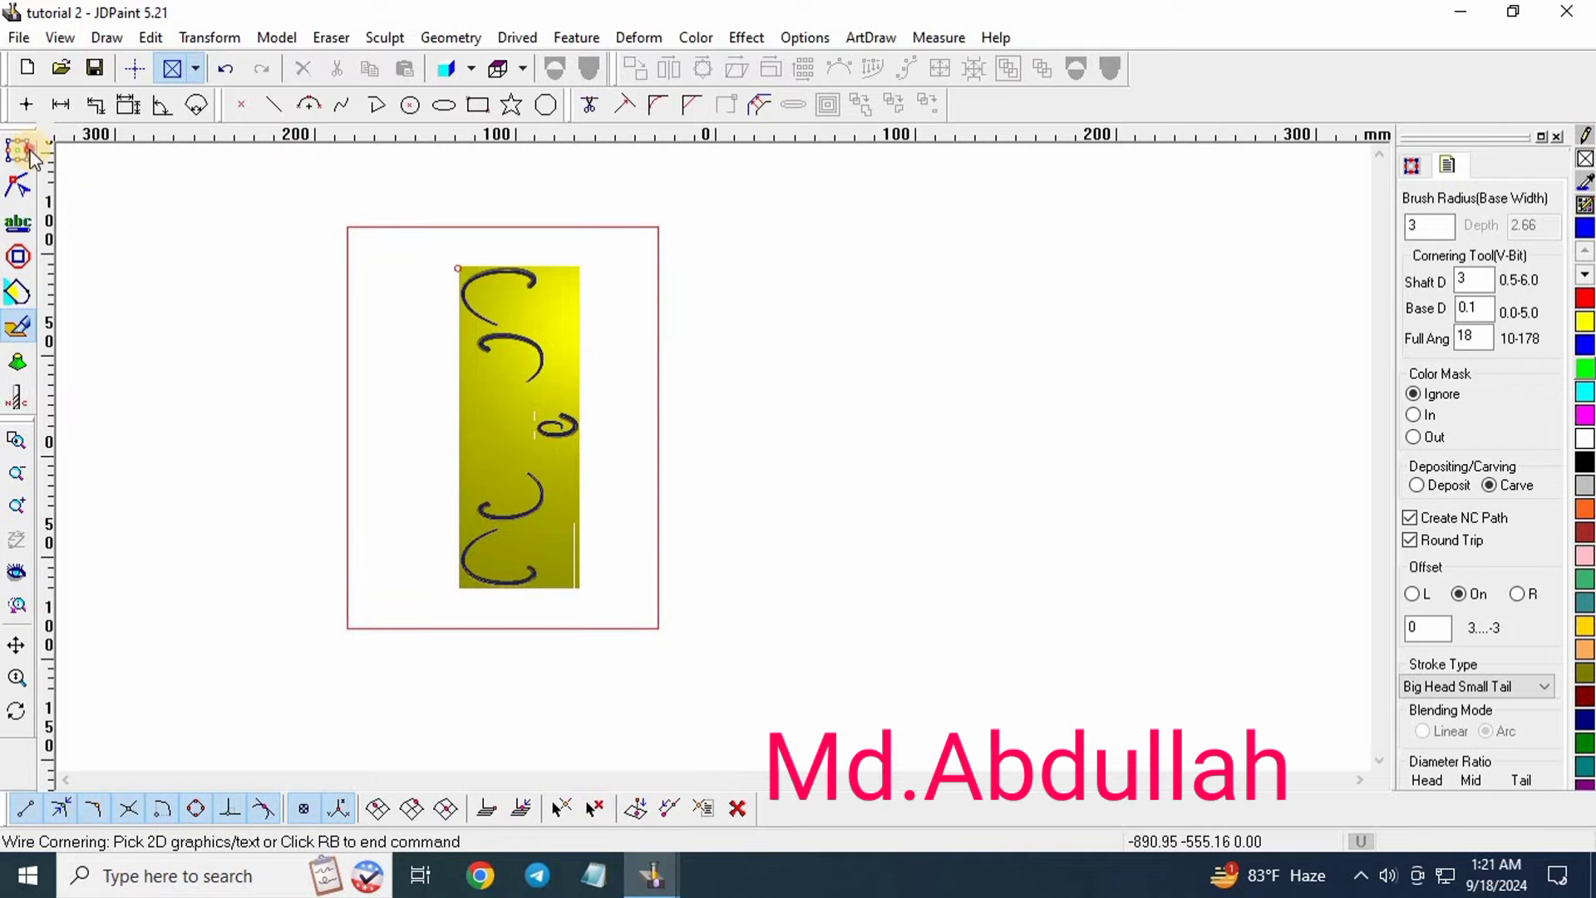
pyautogui.scroll(3, 576, 503)
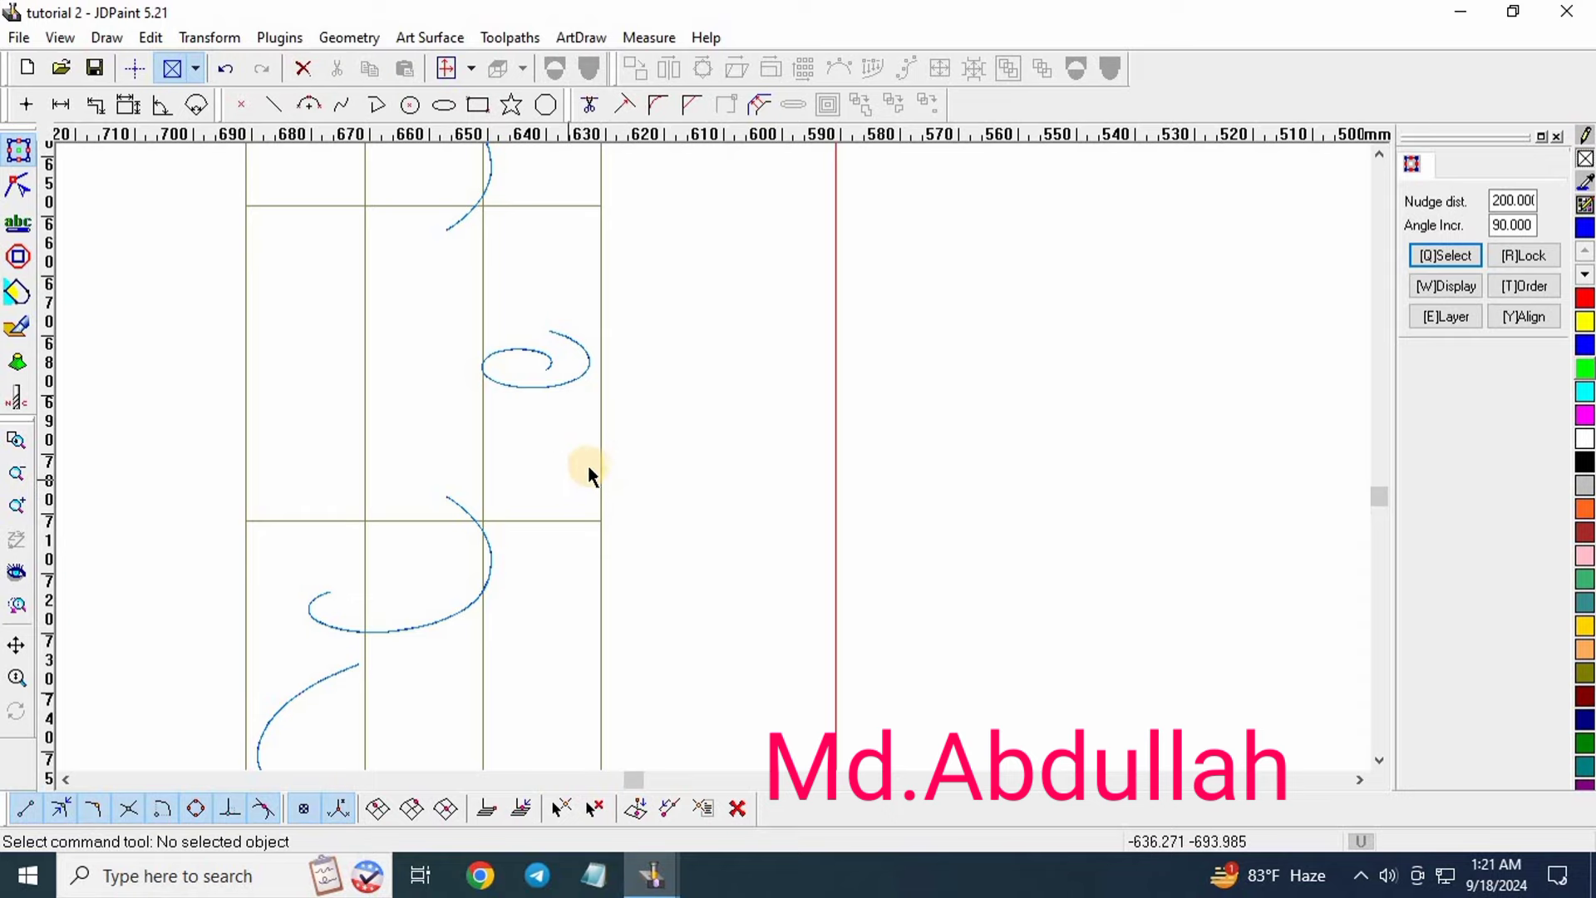
pyautogui.scroll(-2, 578, 449)
pyautogui.scroll(4, 590, 433)
# Check the general properties of the rose spiral's toolpath group, including its Z position.
pyautogui.click(590, 420)
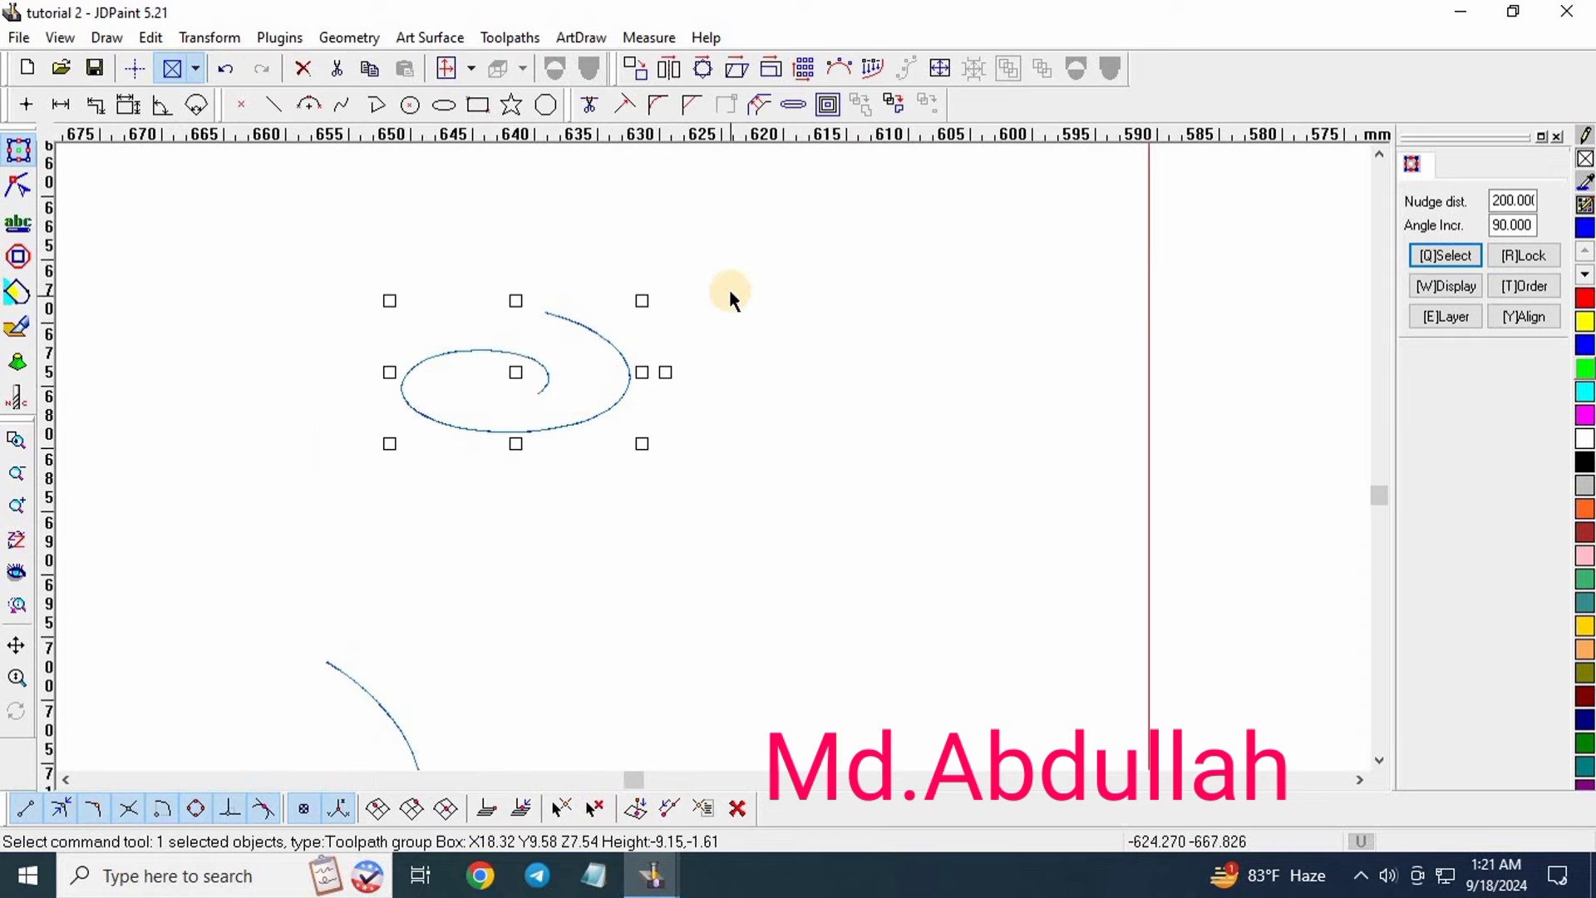
pyautogui.rightClick(686, 317)
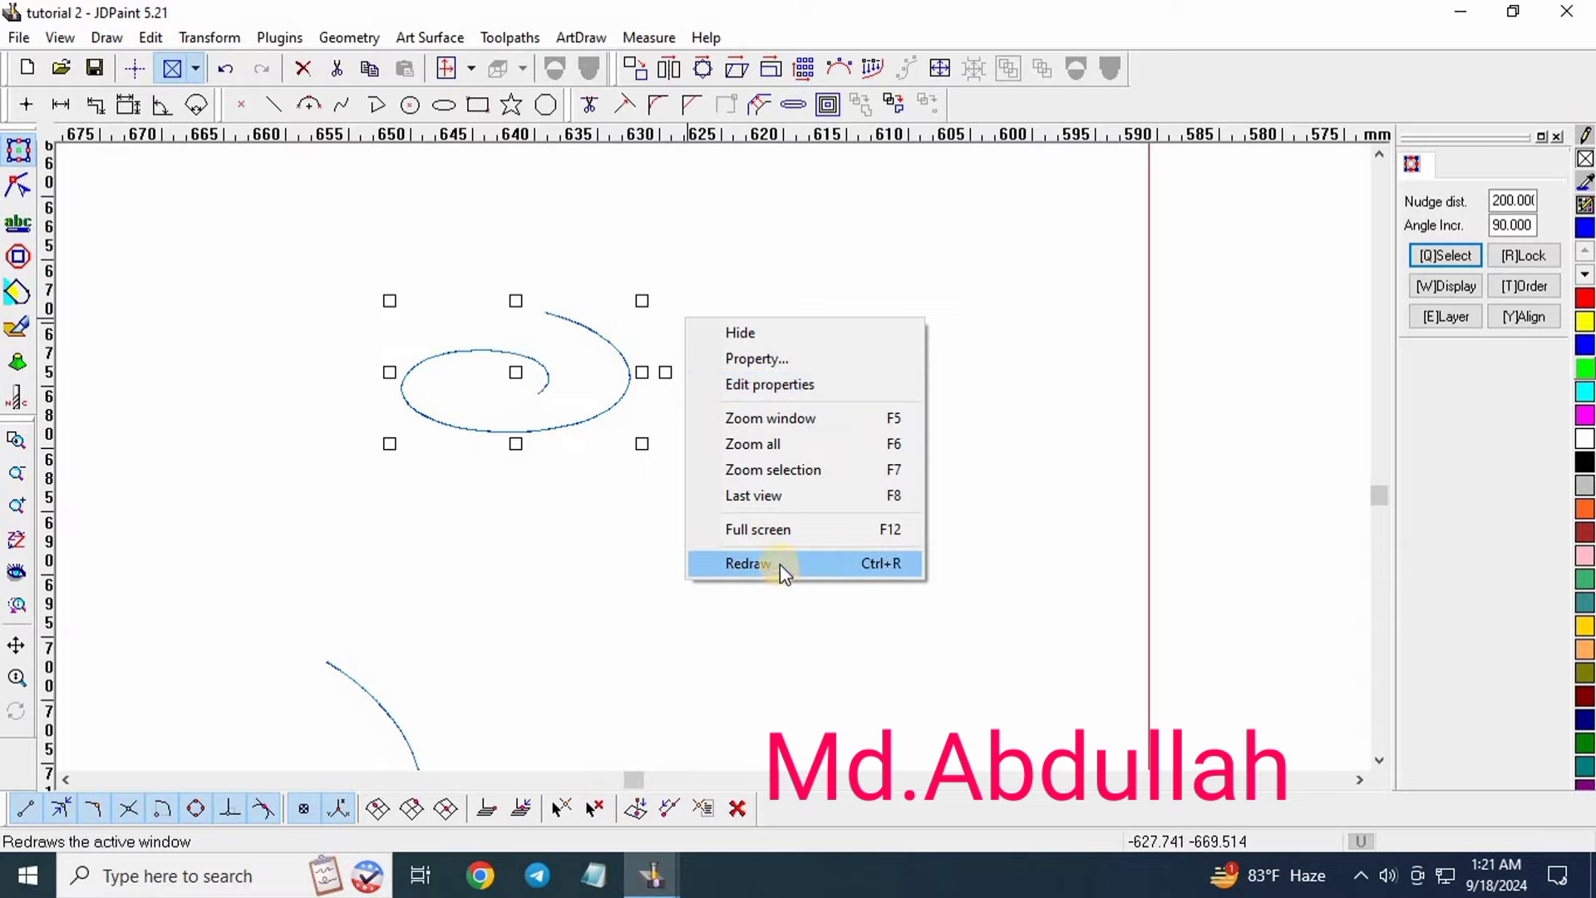
pyautogui.click(776, 363)
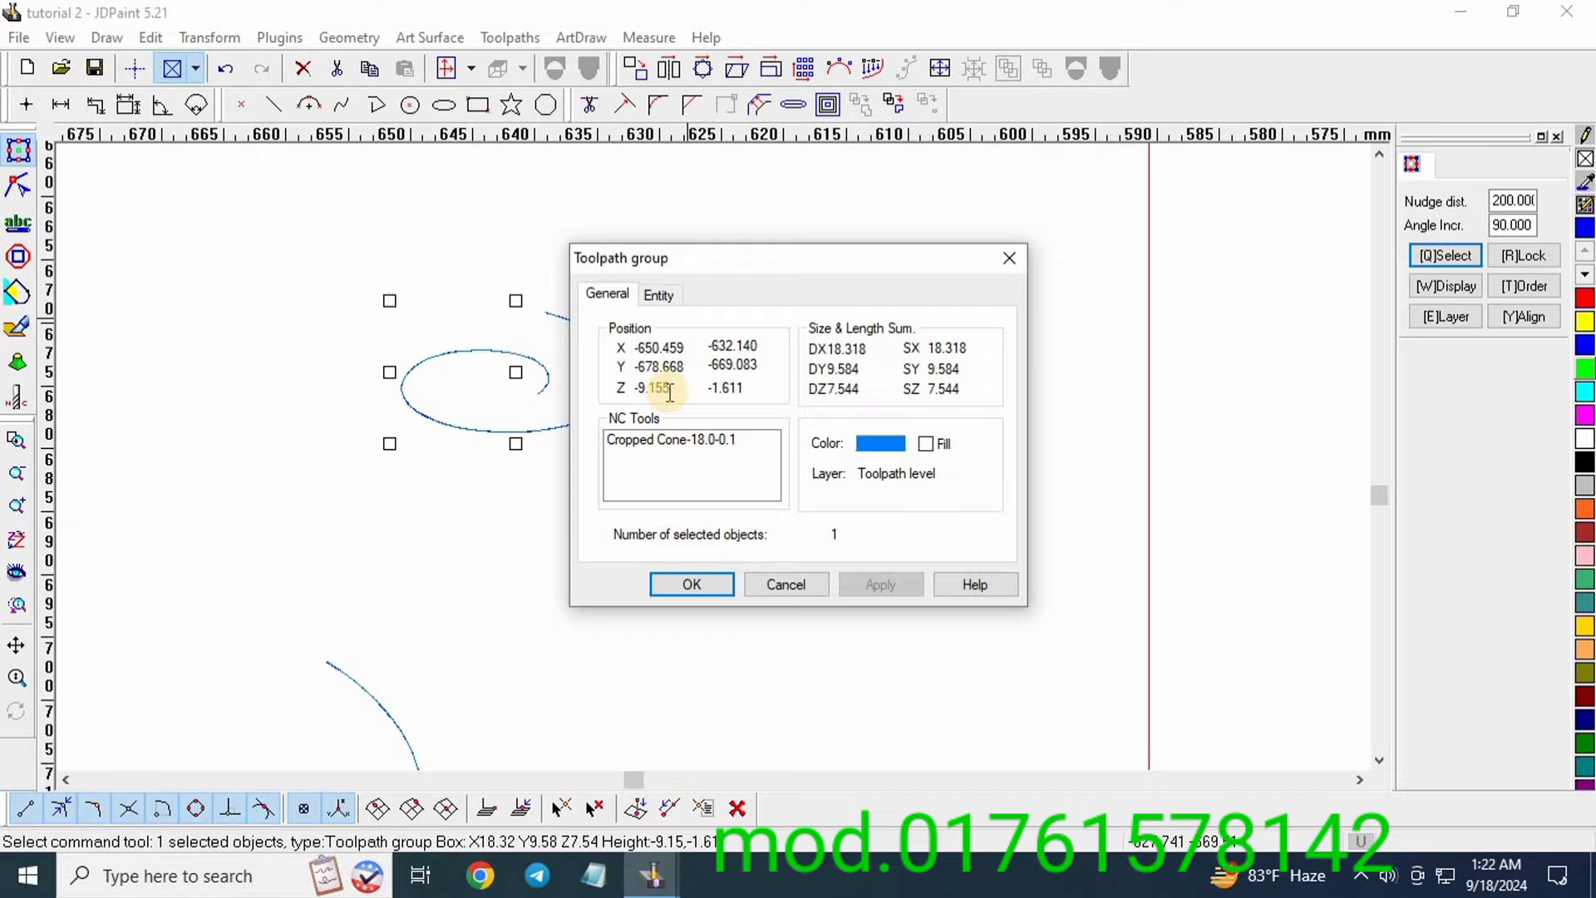
pyautogui.click(1009, 261)
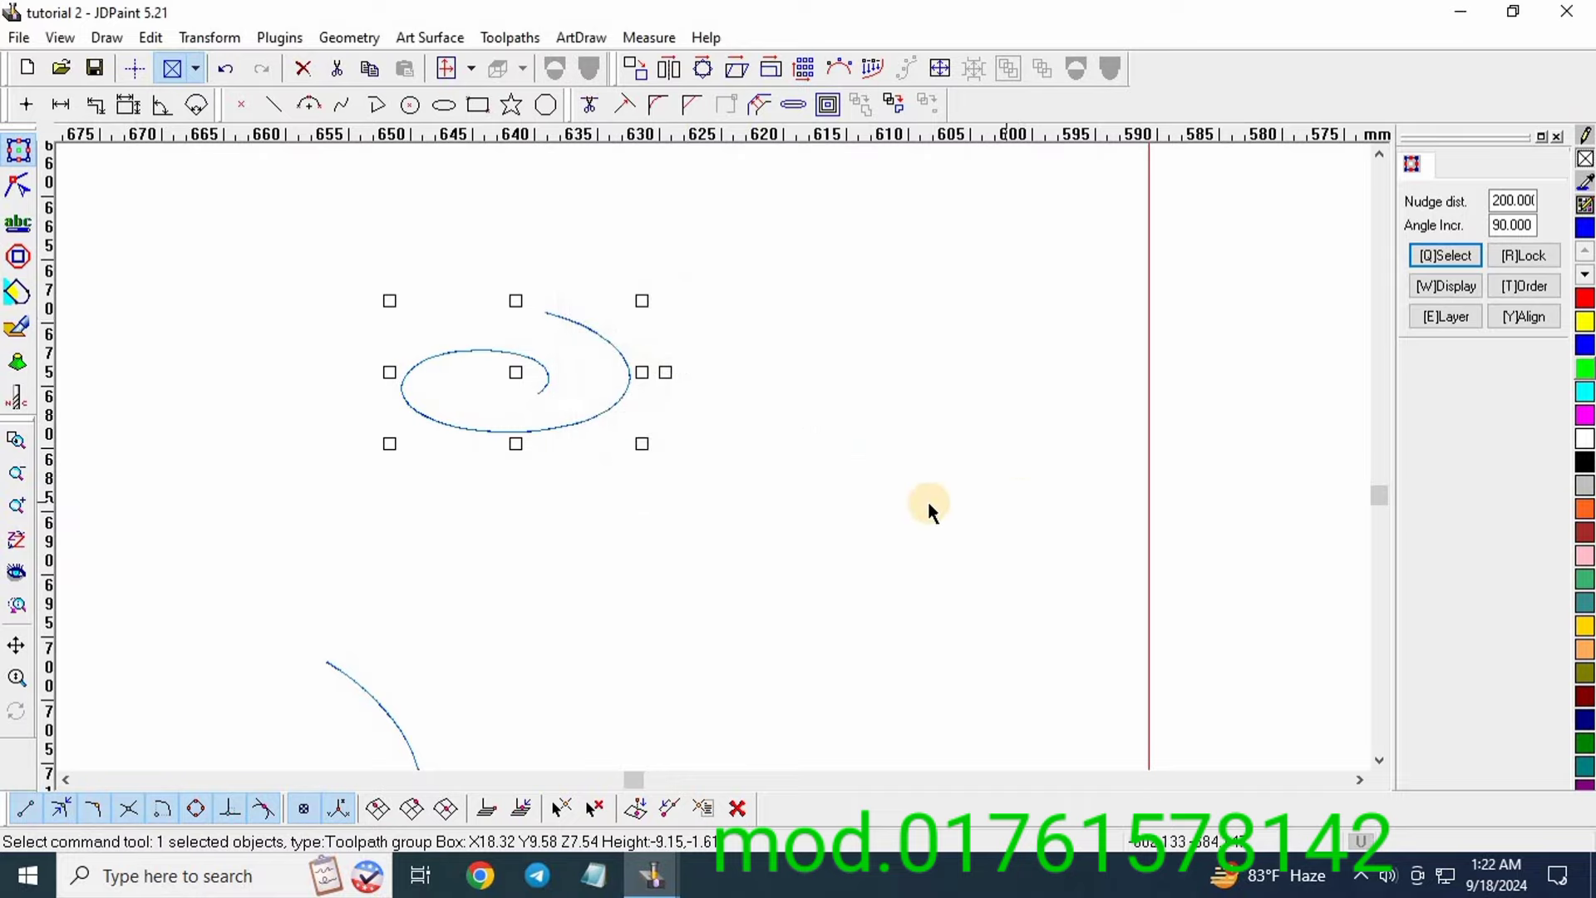
# Delete the toolpath groups generated along the spiral and the other curves, keeping the original blue curves.
pyautogui.scroll(-6, 557, 321)
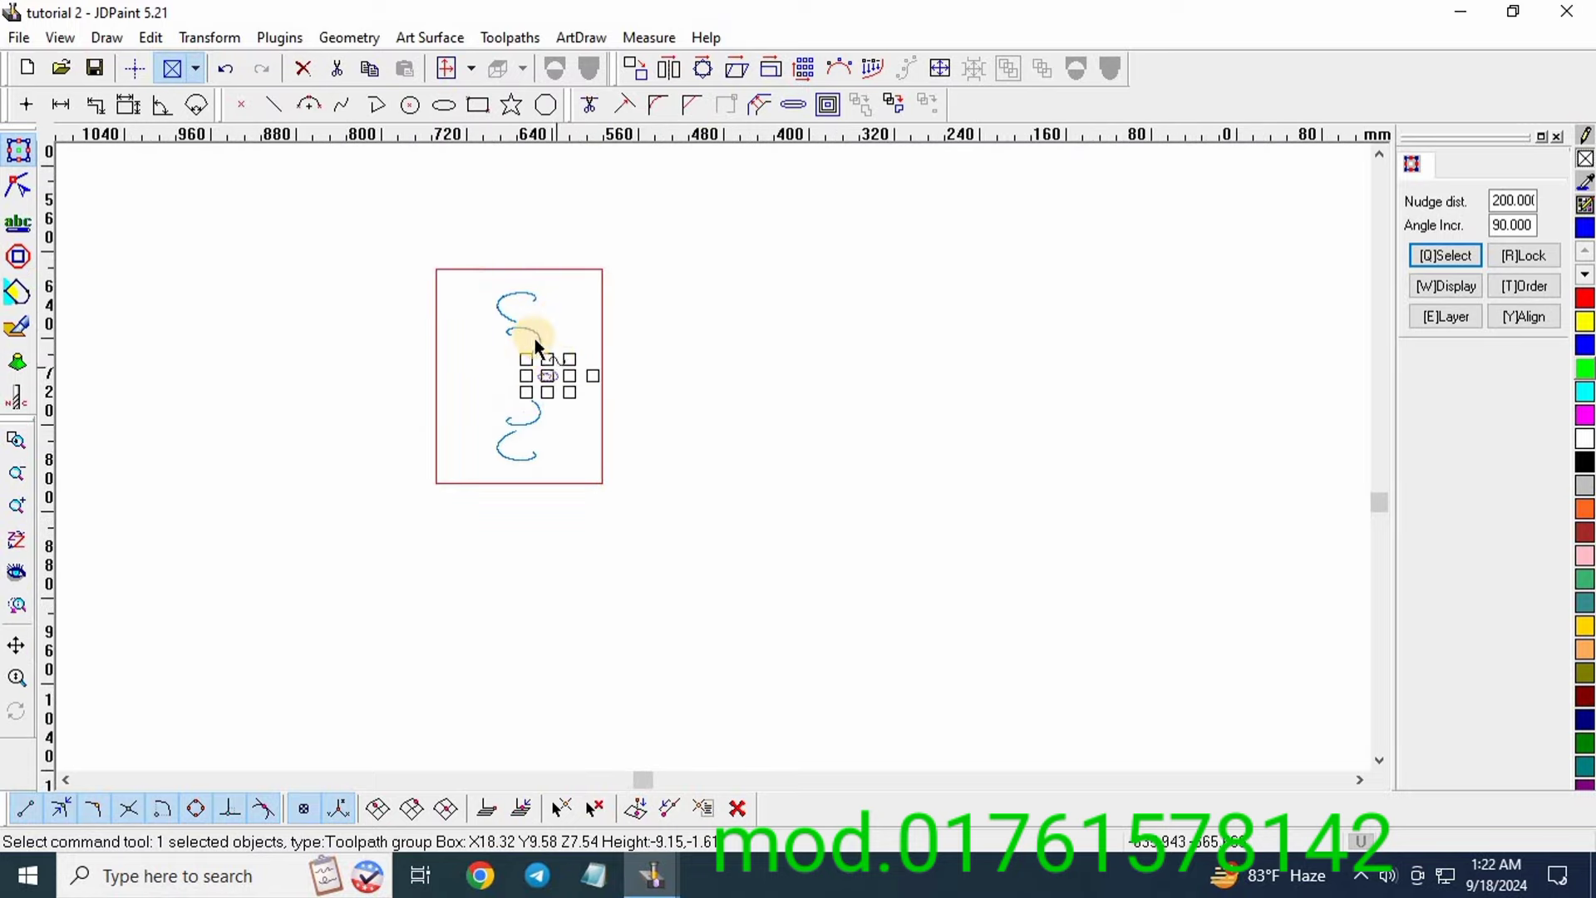
pyautogui.scroll(2, 536, 338)
pyautogui.click(516, 314)
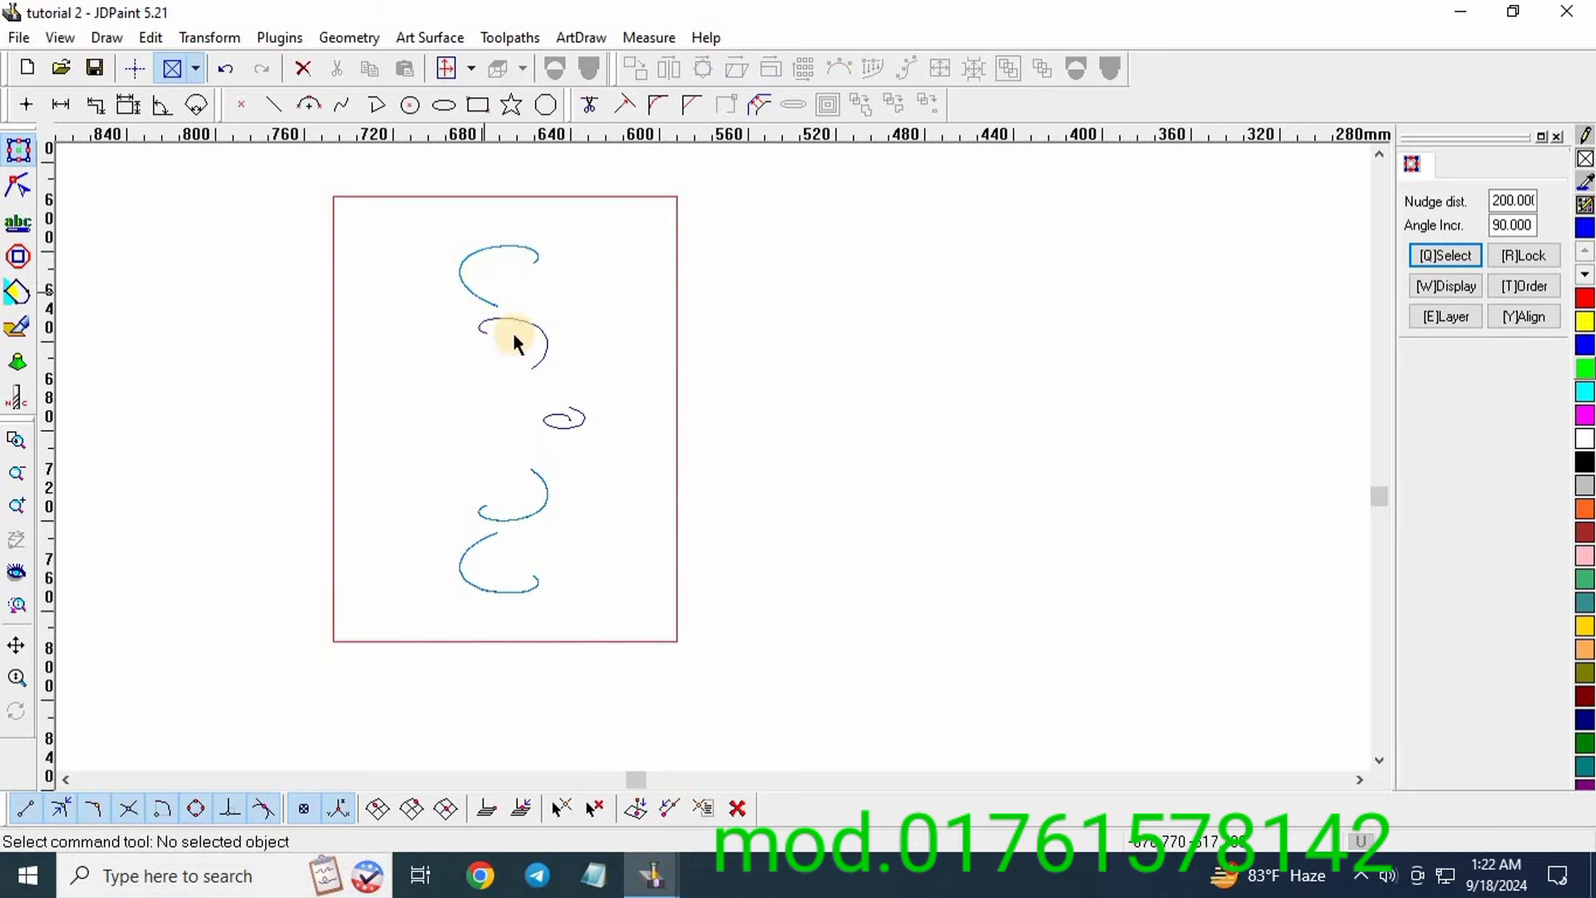
pyautogui.click(472, 289)
pyautogui.click(512, 499)
pyautogui.scroll(-2, 570, 411)
# Switch to virtual sculpting and create a new model from the combined curves with a 2 mm margin and 0.1 mm XY step.
pyautogui.moveTo(474, 260); pyautogui.dragTo(875, 681)
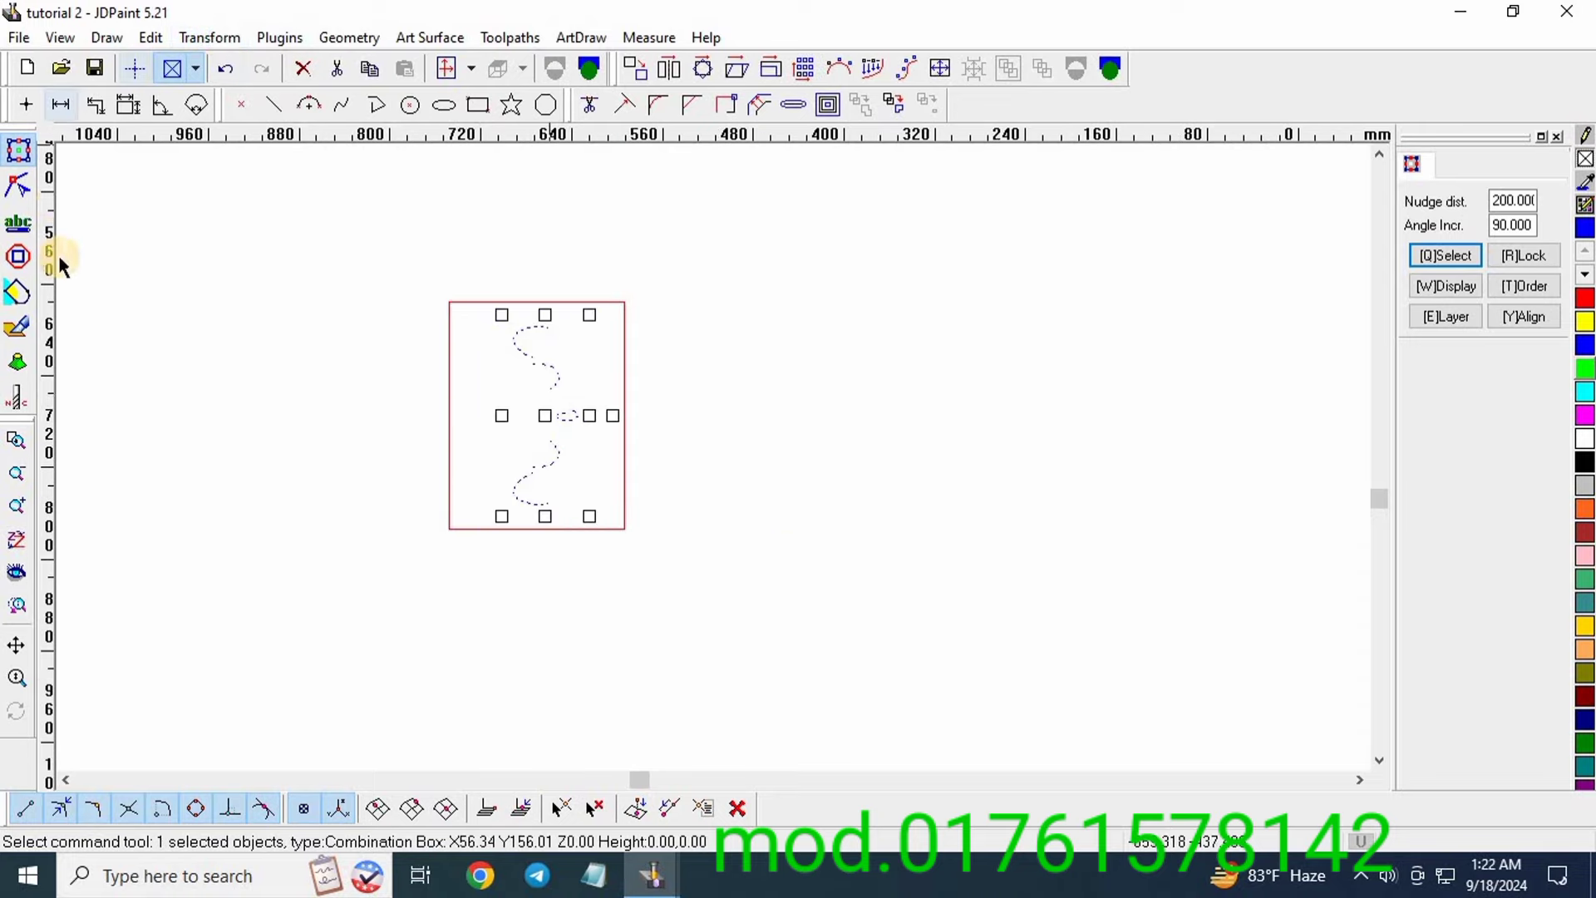
pyautogui.click(18, 326)
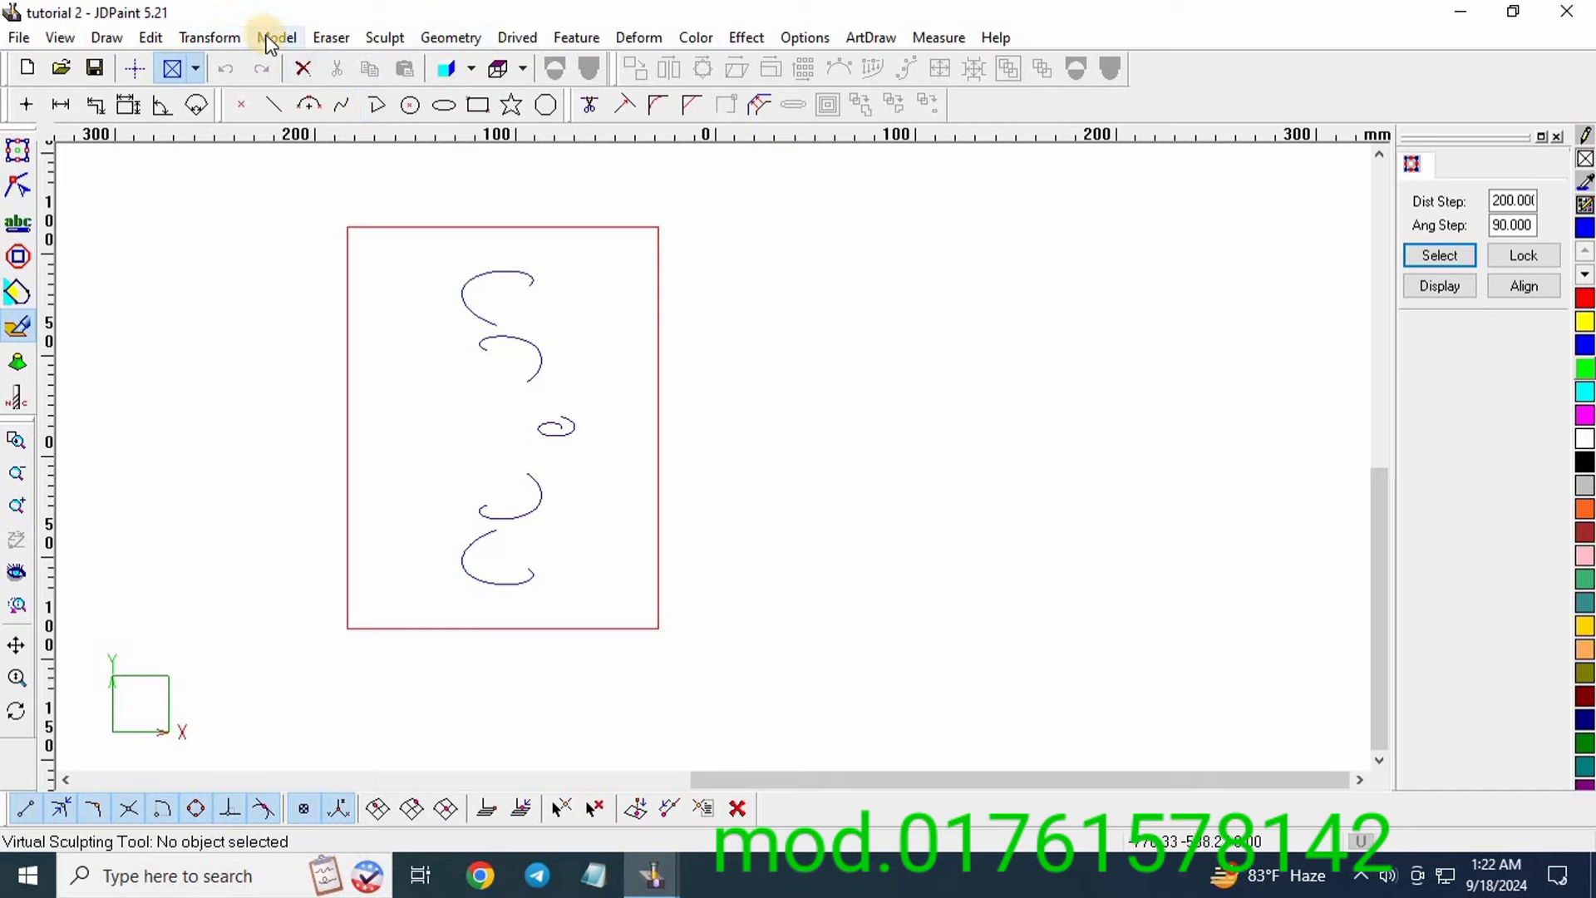
pyautogui.click(276, 38)
pyautogui.click(875, 415)
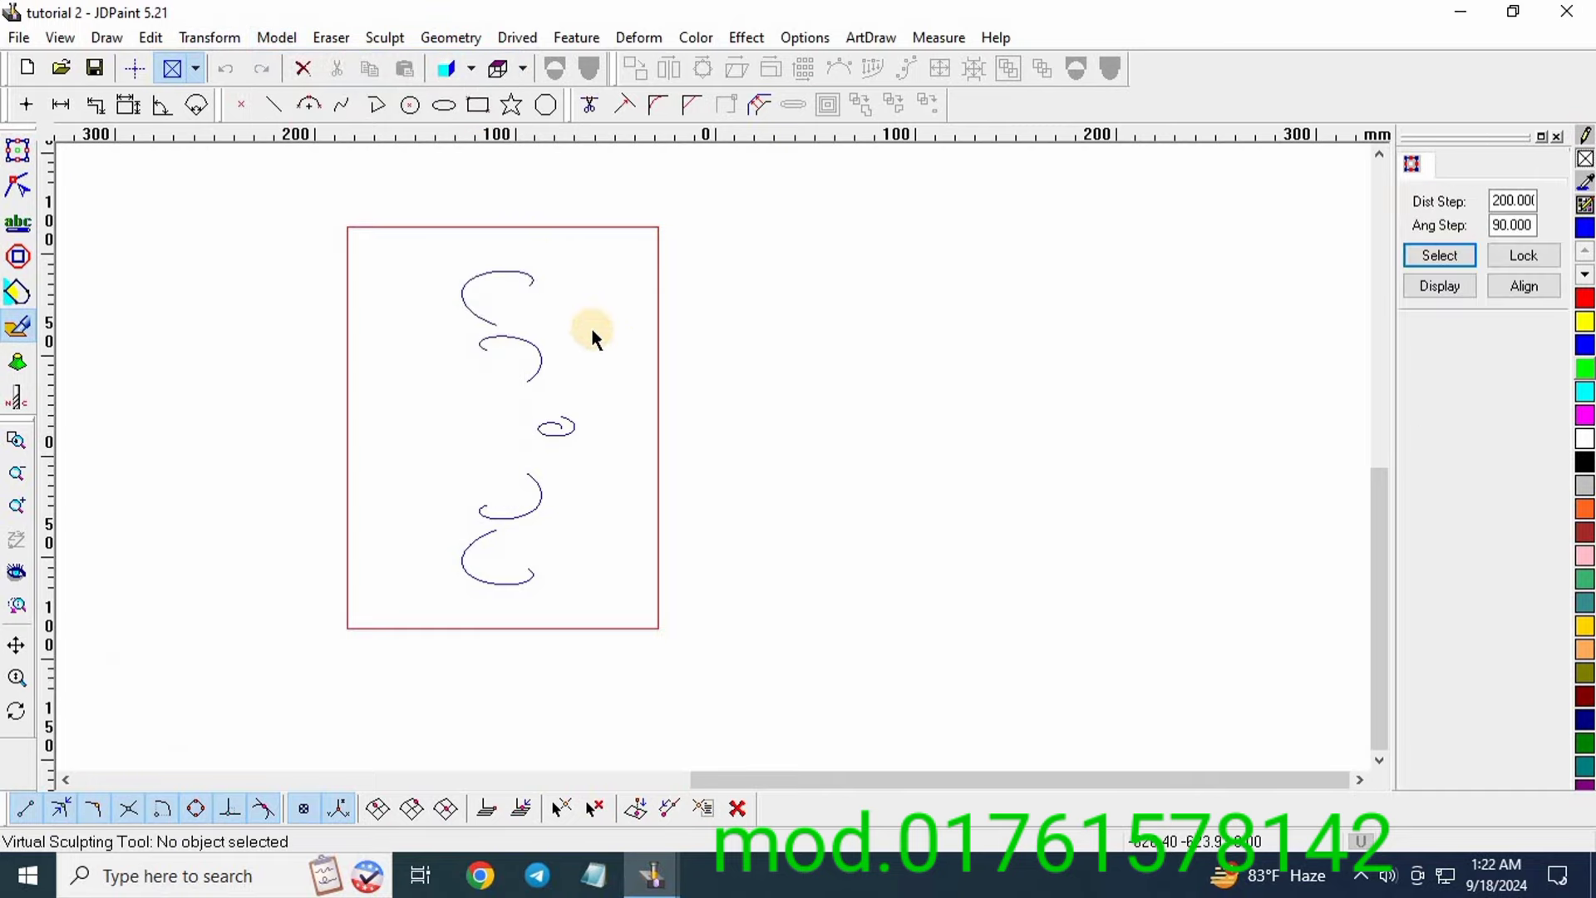
pyautogui.scroll(-3, 591, 328)
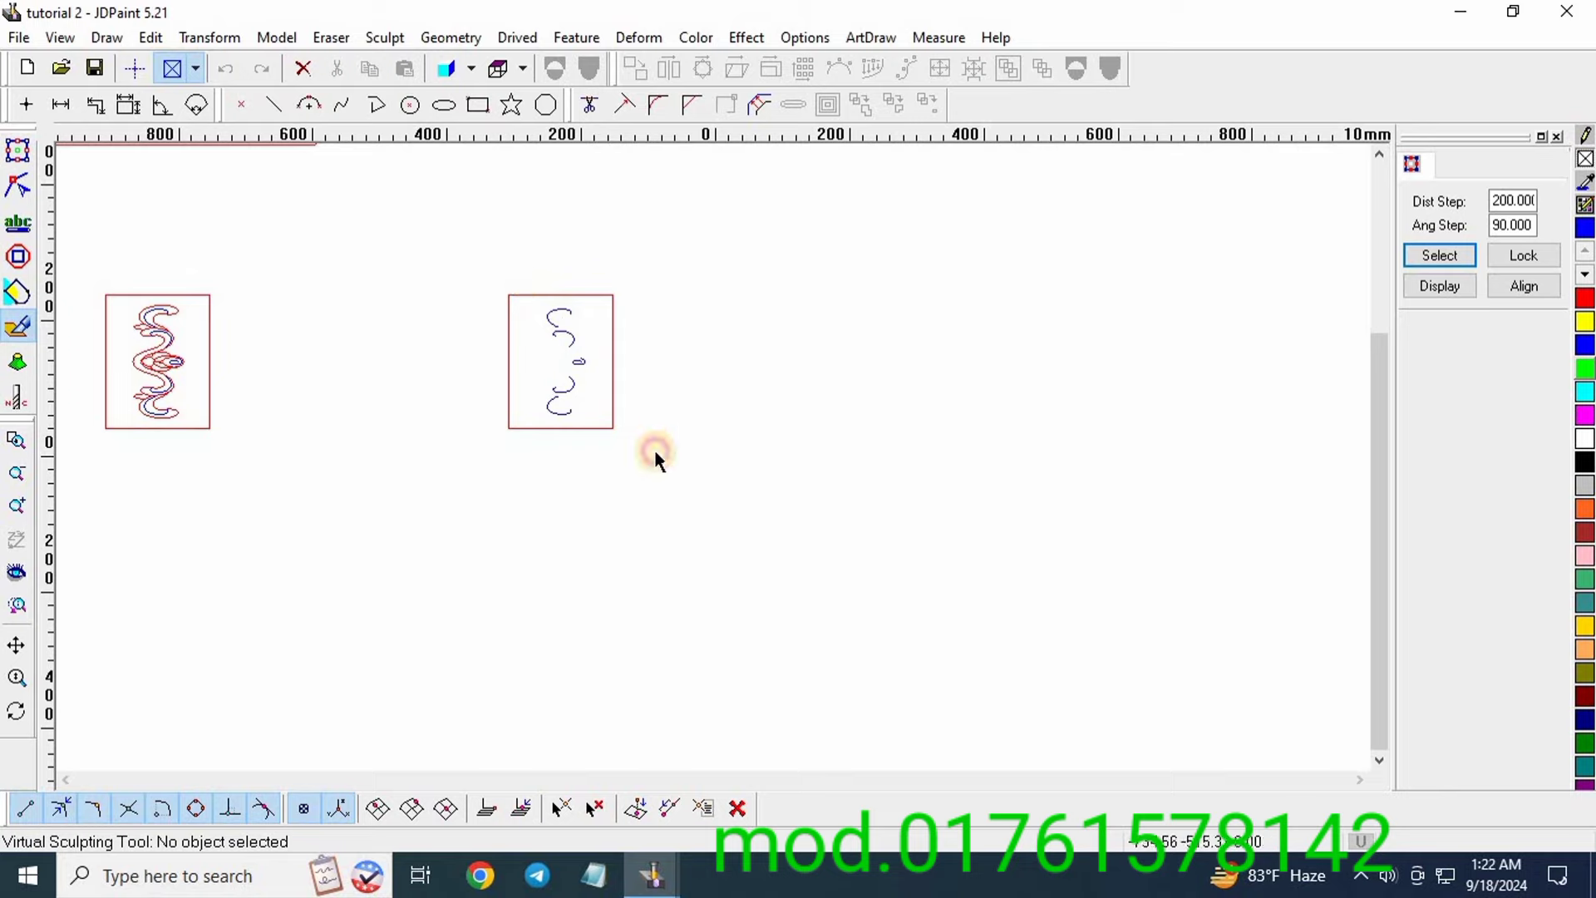
pyautogui.moveTo(516, 256); pyautogui.dragTo(748, 532)
pyautogui.click(276, 37)
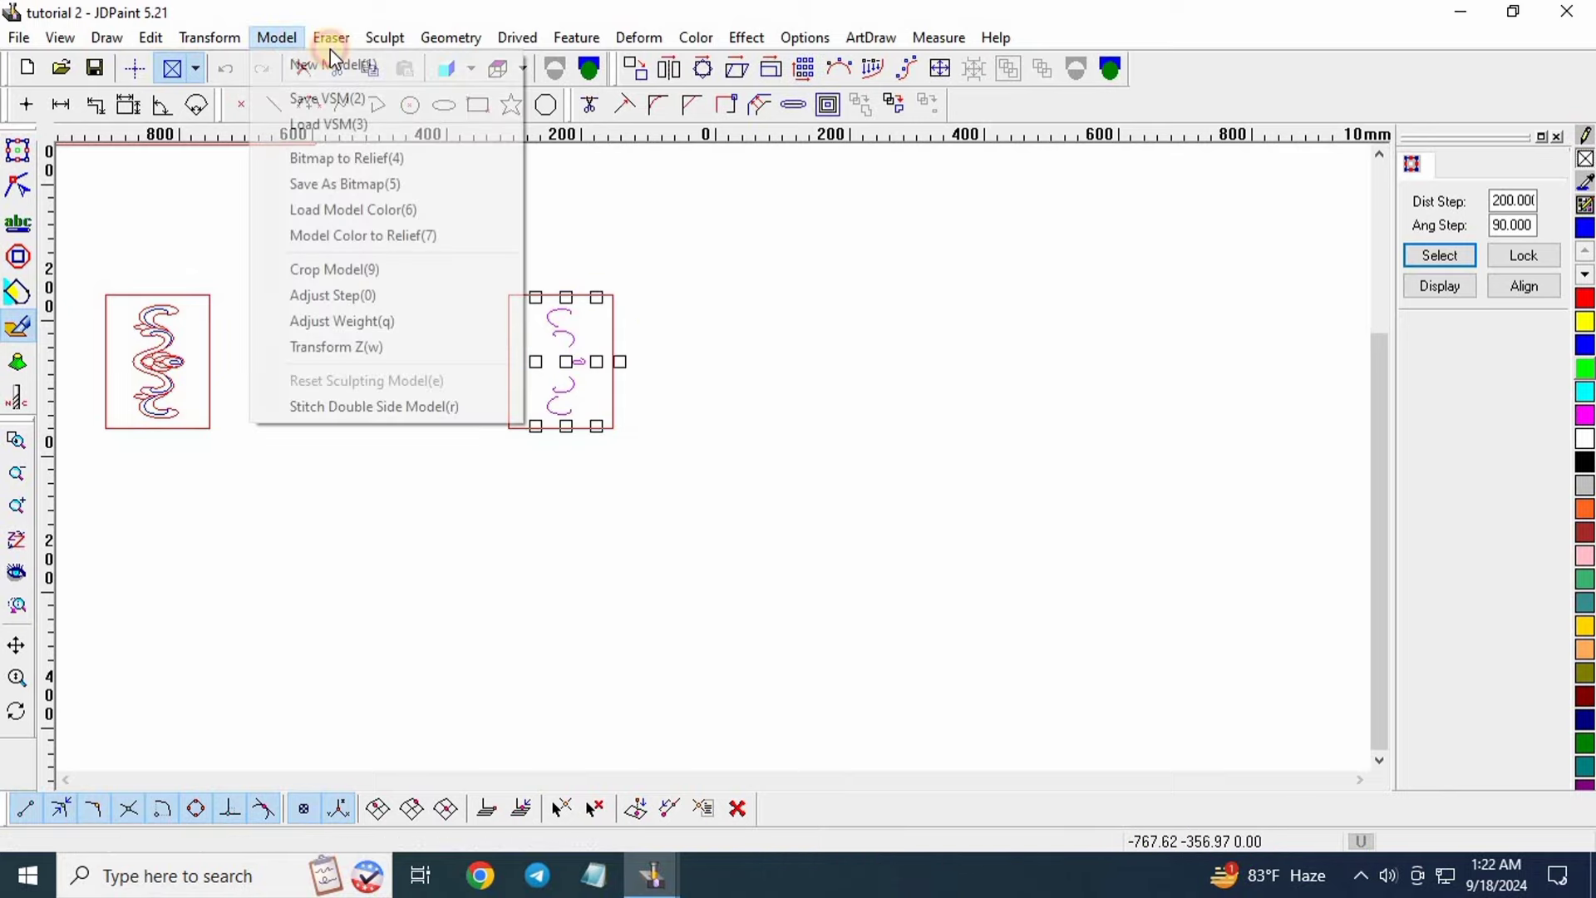
pyautogui.click(335, 63)
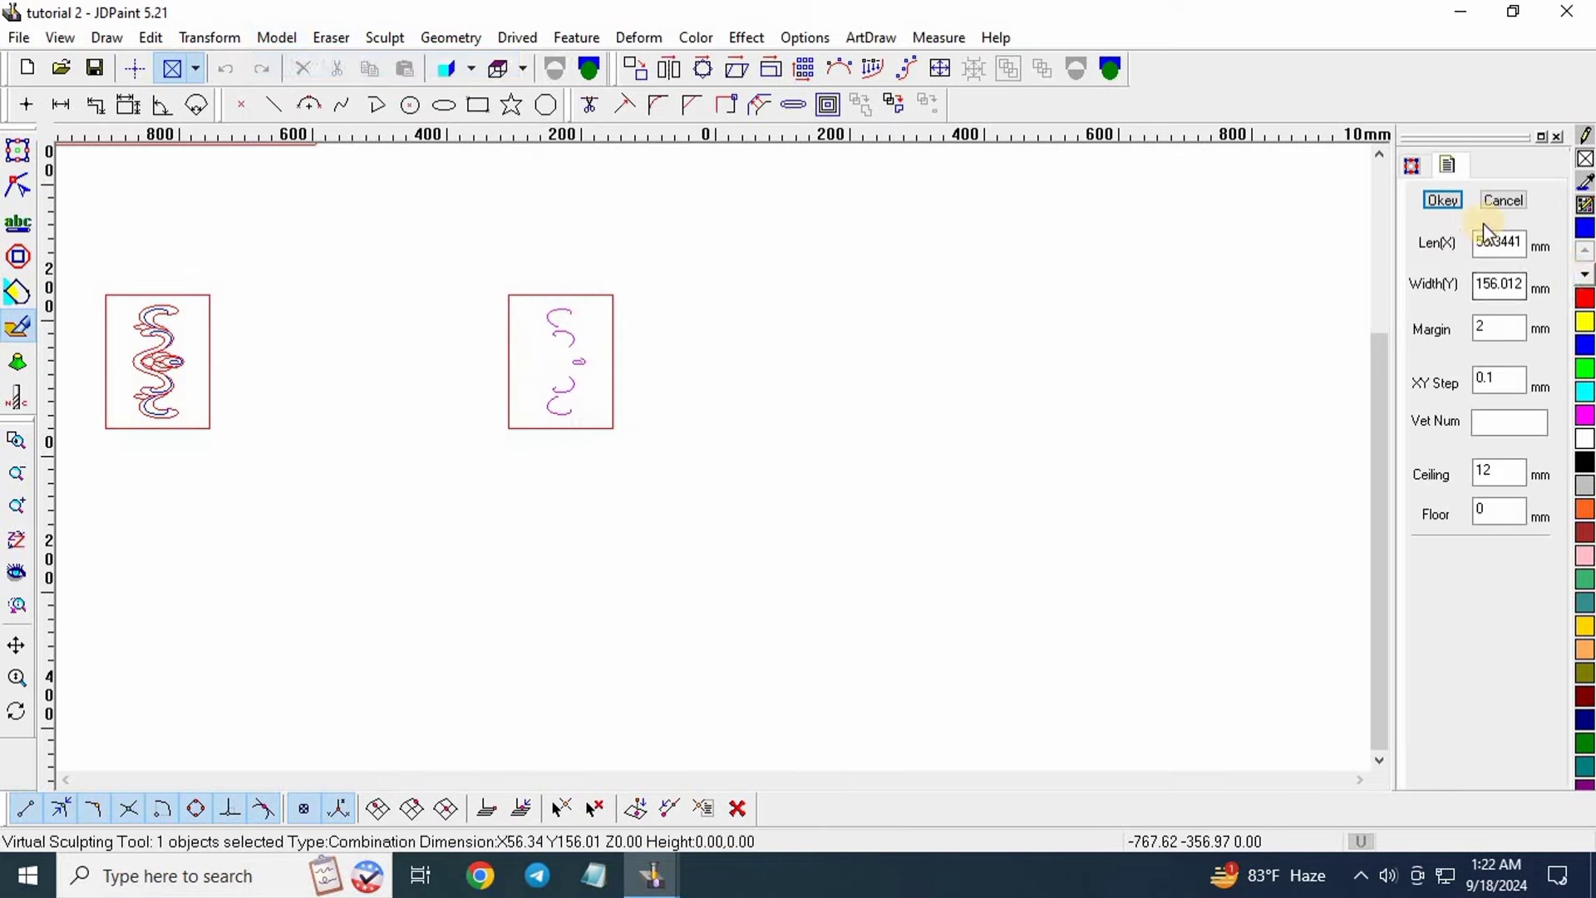
pyautogui.click(1451, 201)
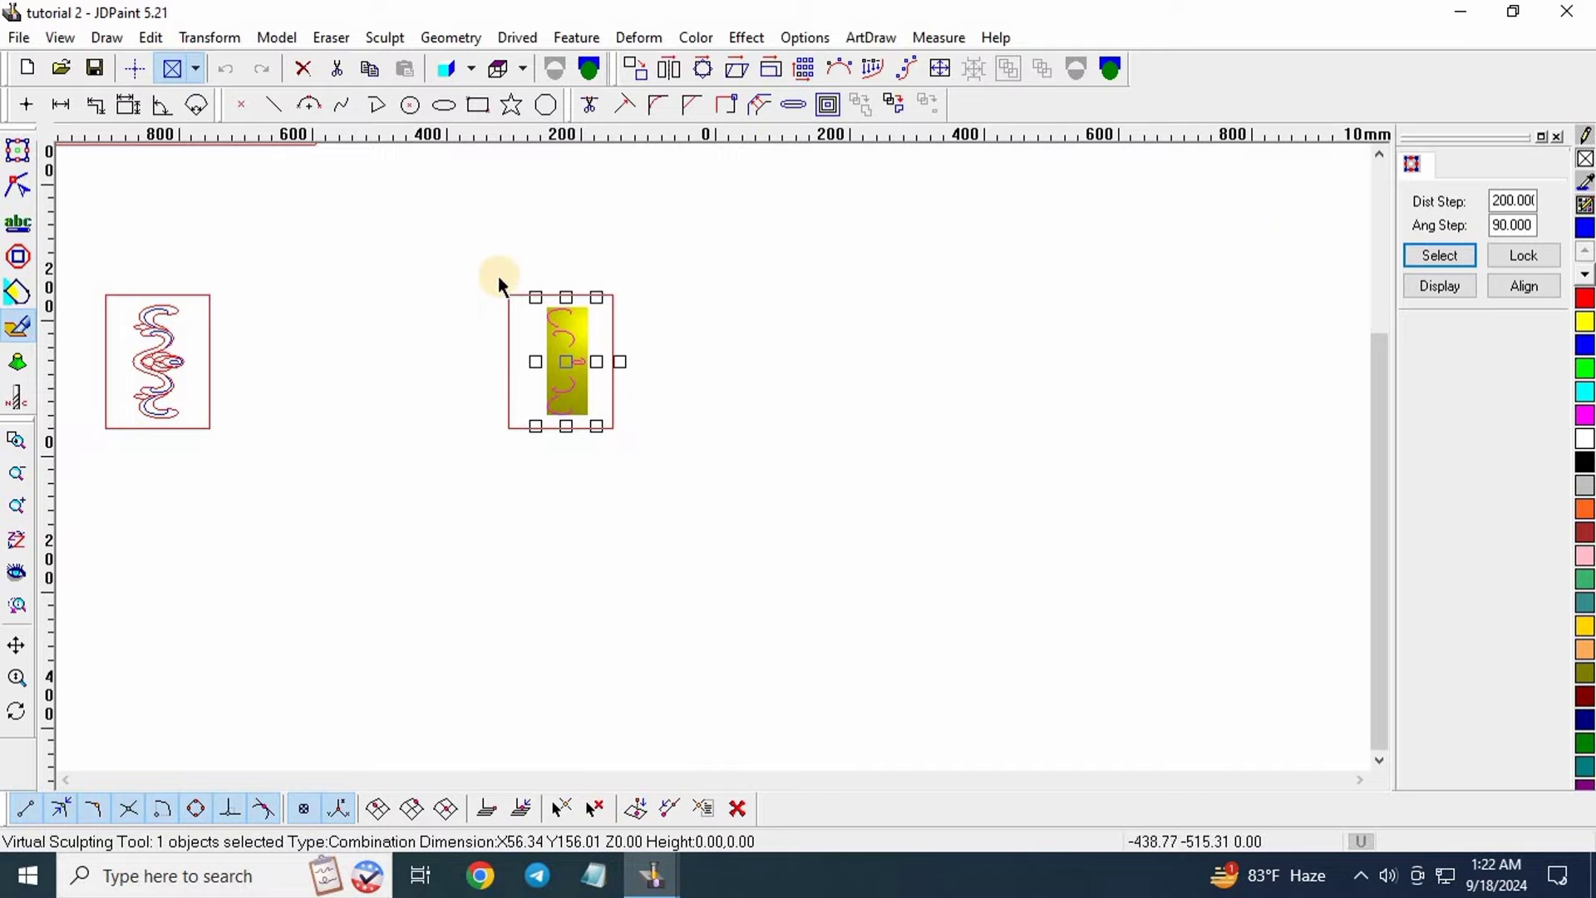
# Carve the combined curves into the model with Wire Cornering, using a brush radius of 4.
pyautogui.scroll(5, 497, 276)
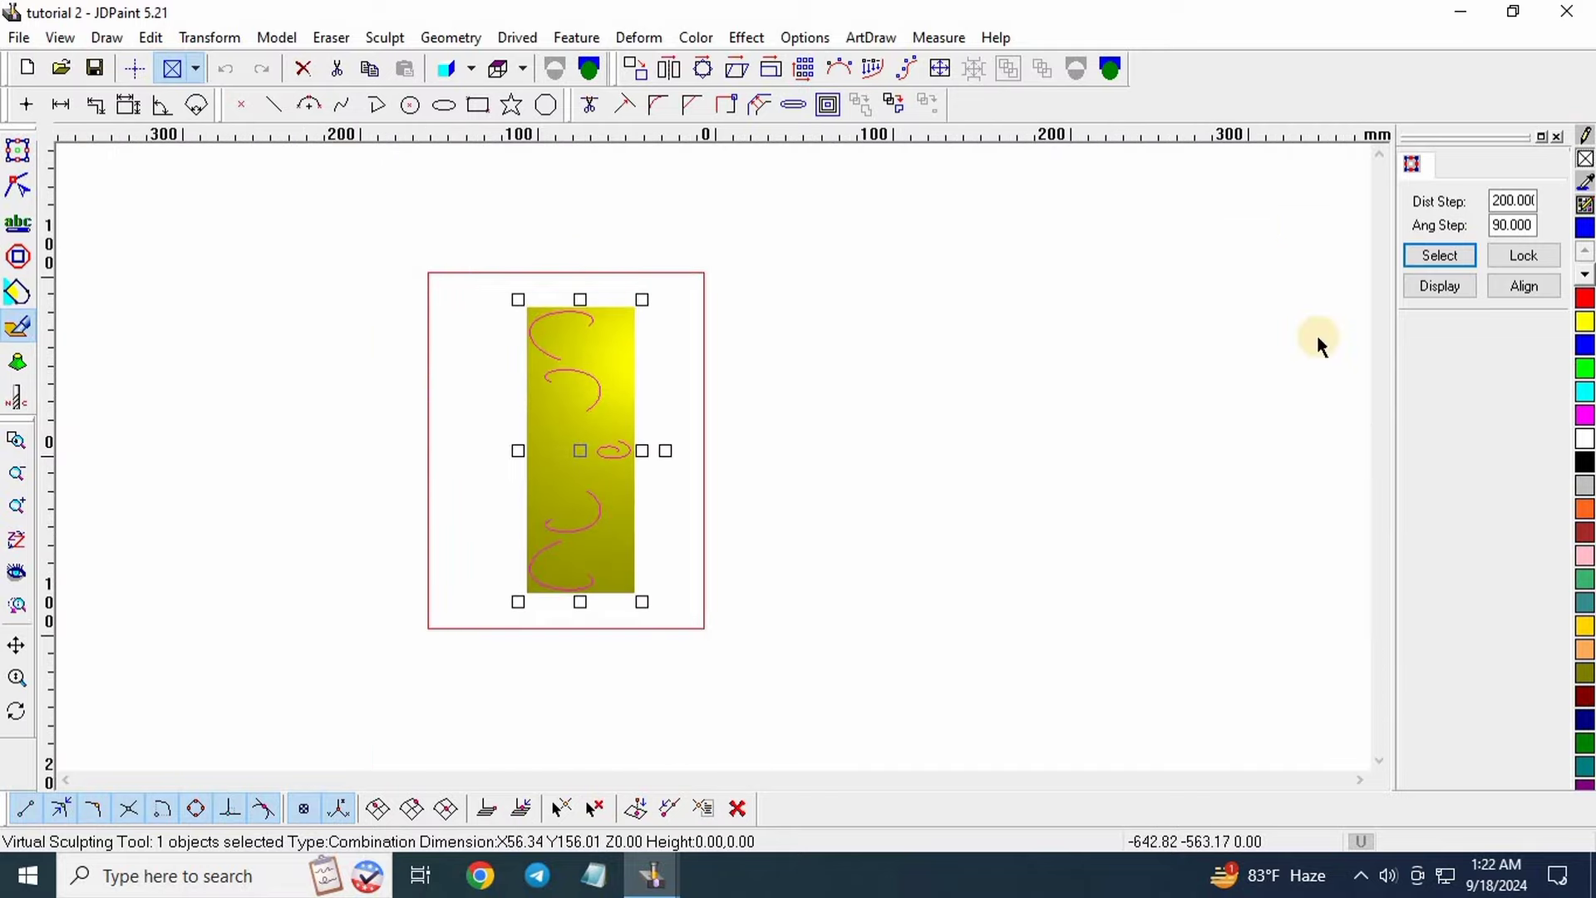
pyautogui.click(385, 37)
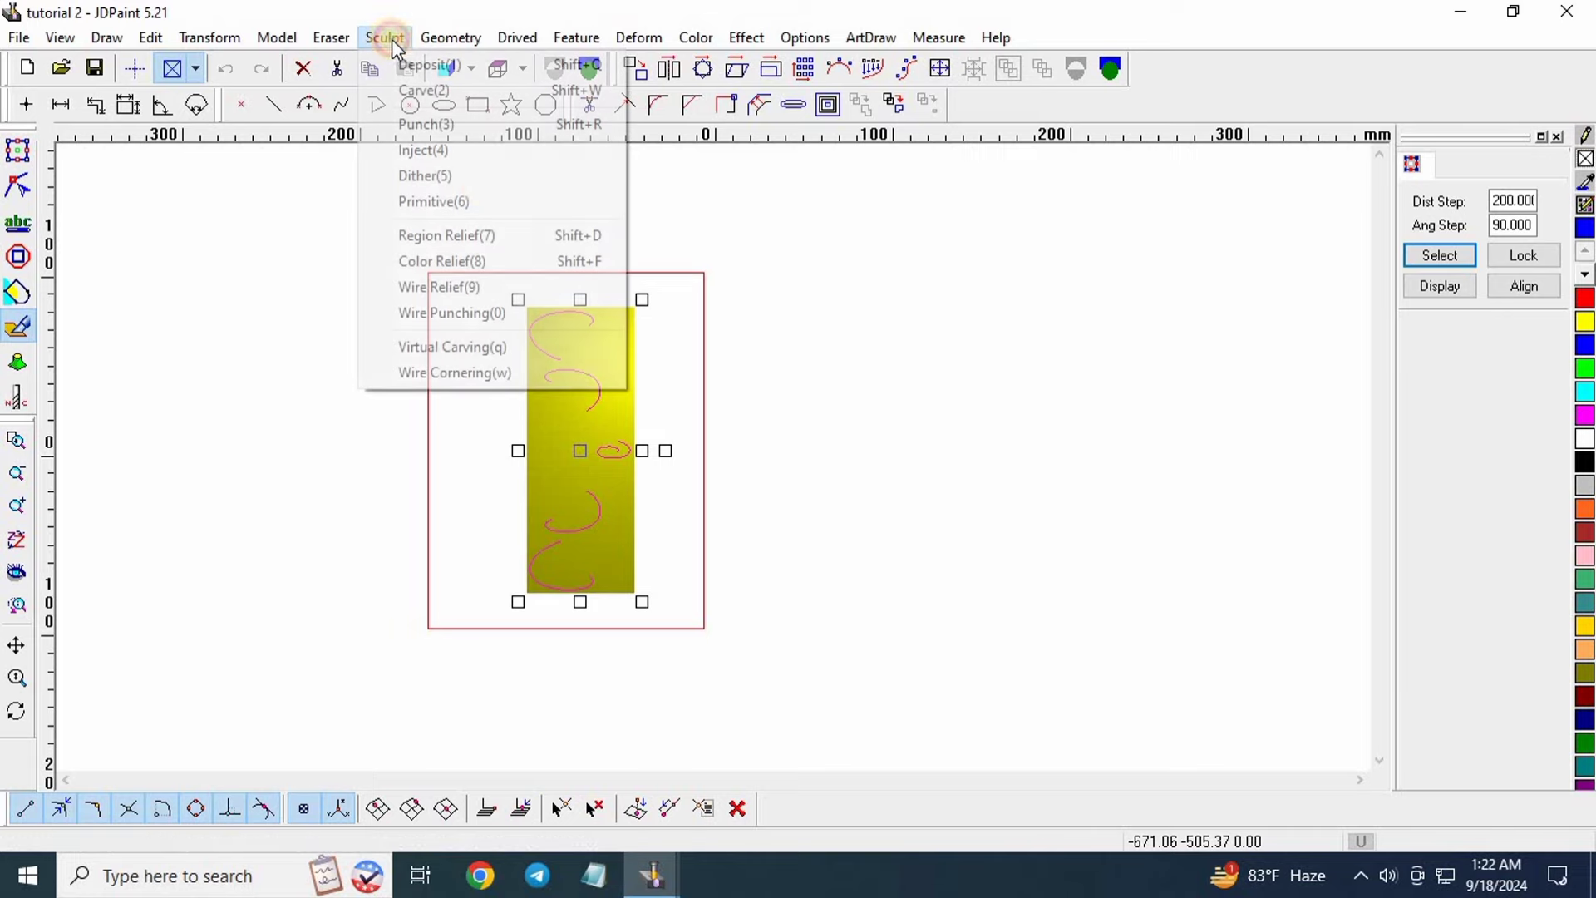
pyautogui.click(477, 381)
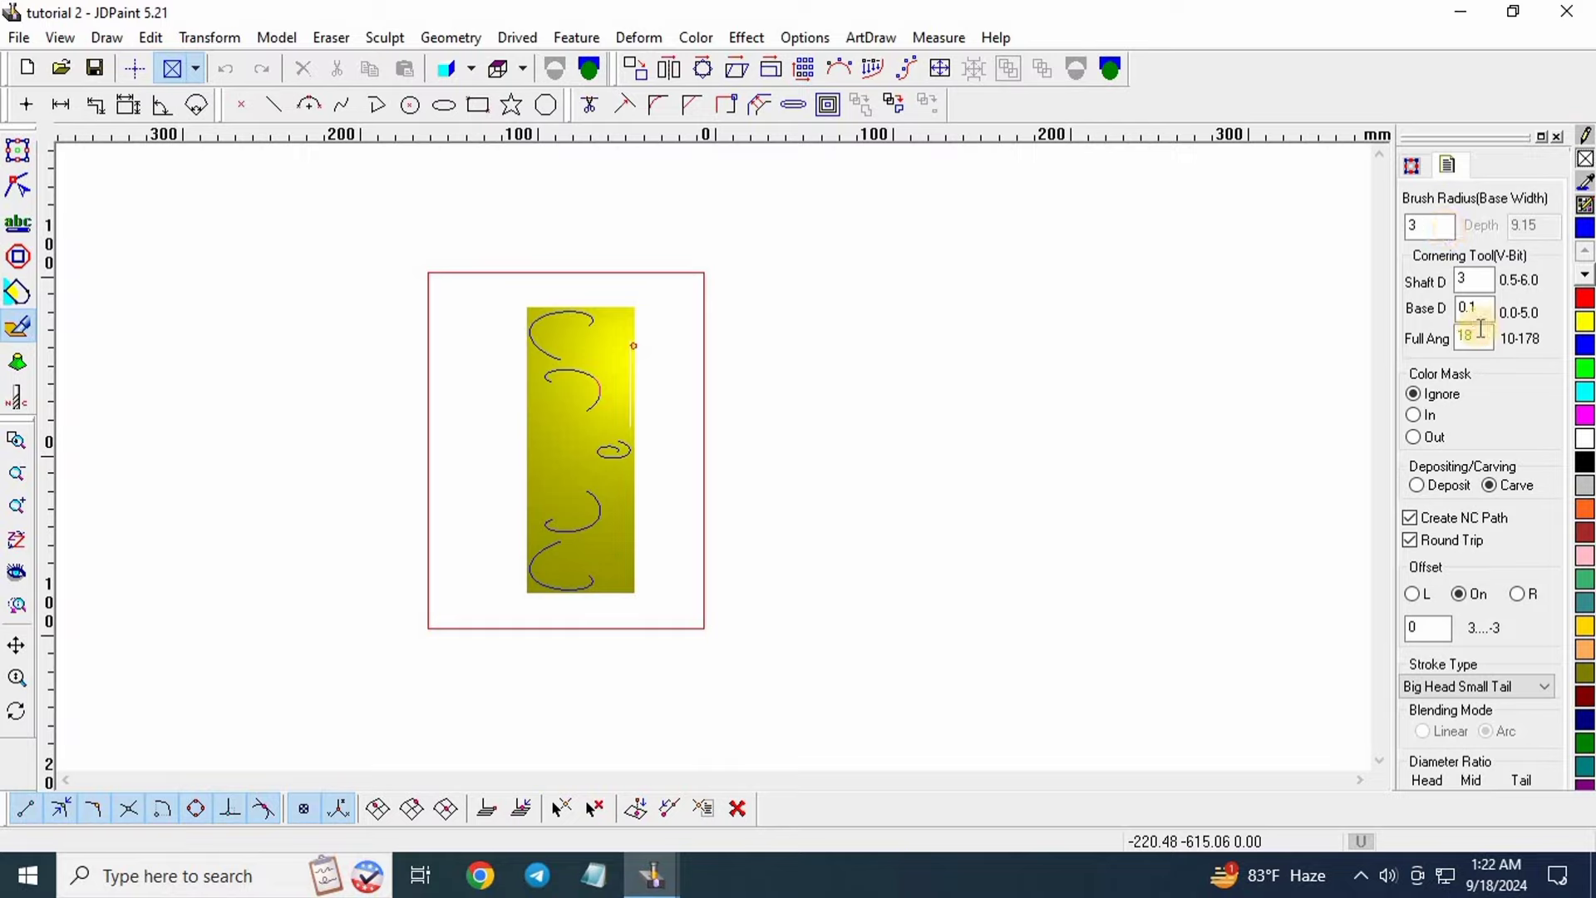
pyautogui.doubleClick(1435, 224)
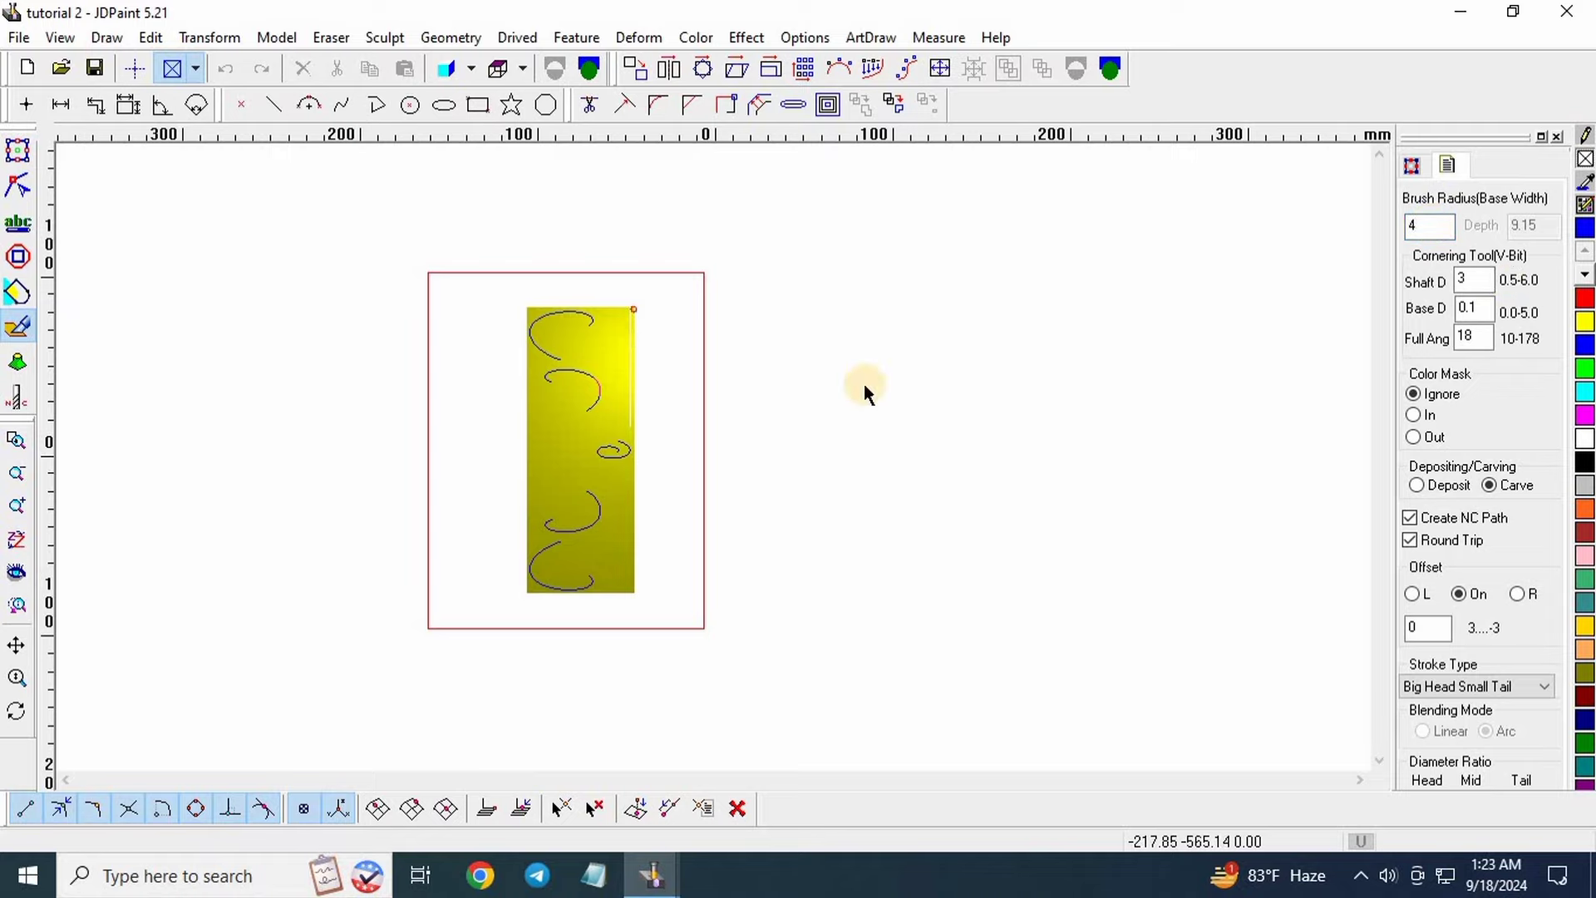
pyautogui.click(590, 425)
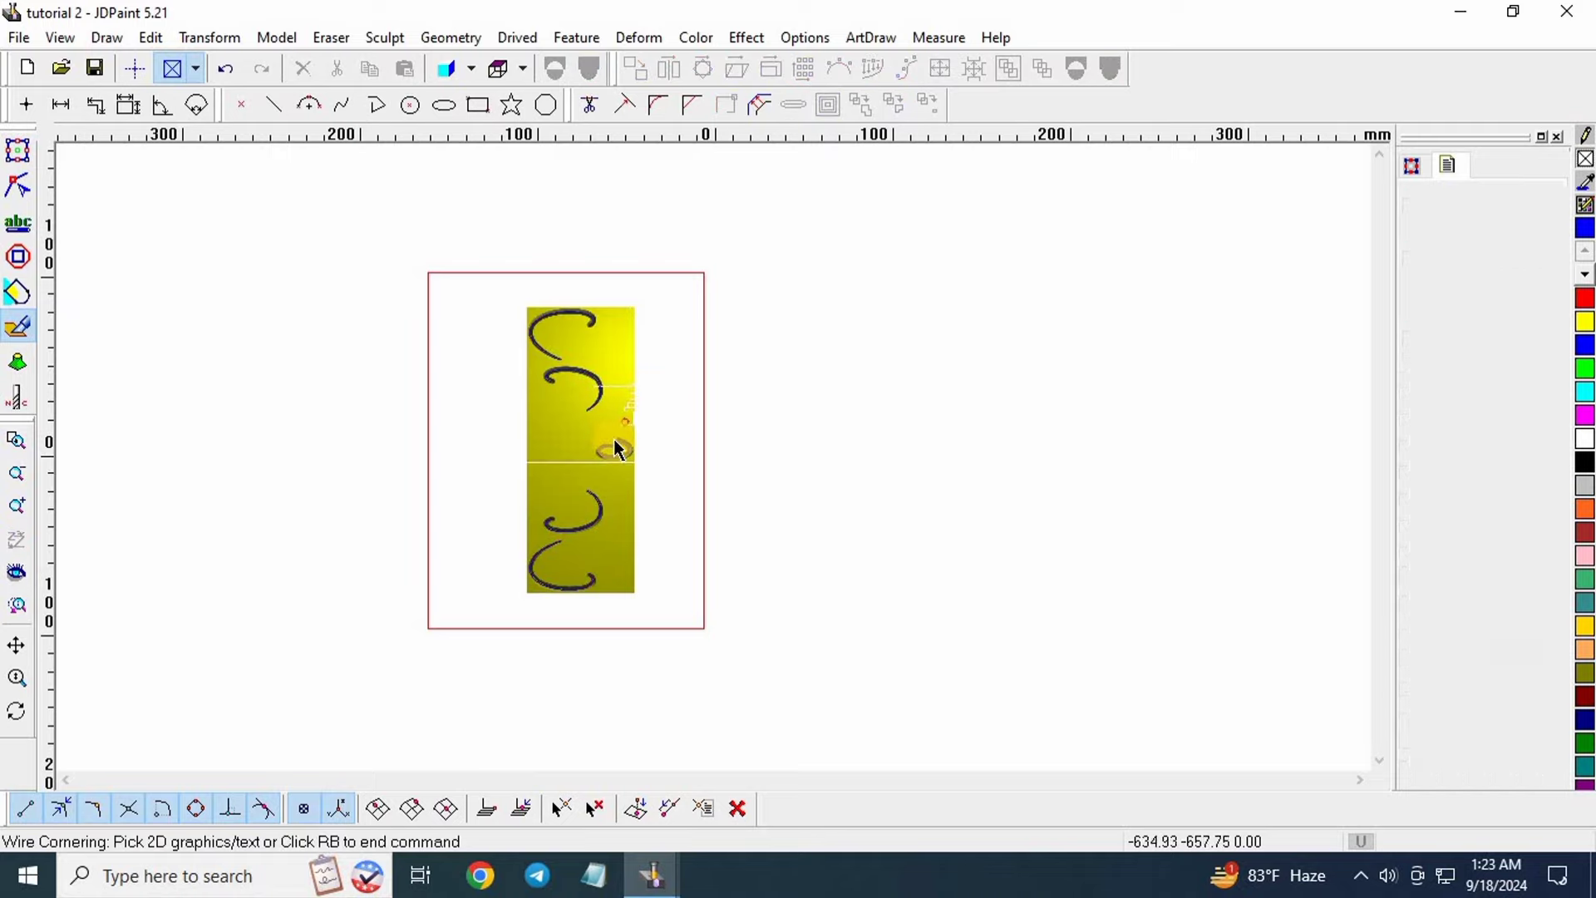
pyautogui.scroll(2, 613, 449)
pyautogui.scroll(-2, 503, 407)
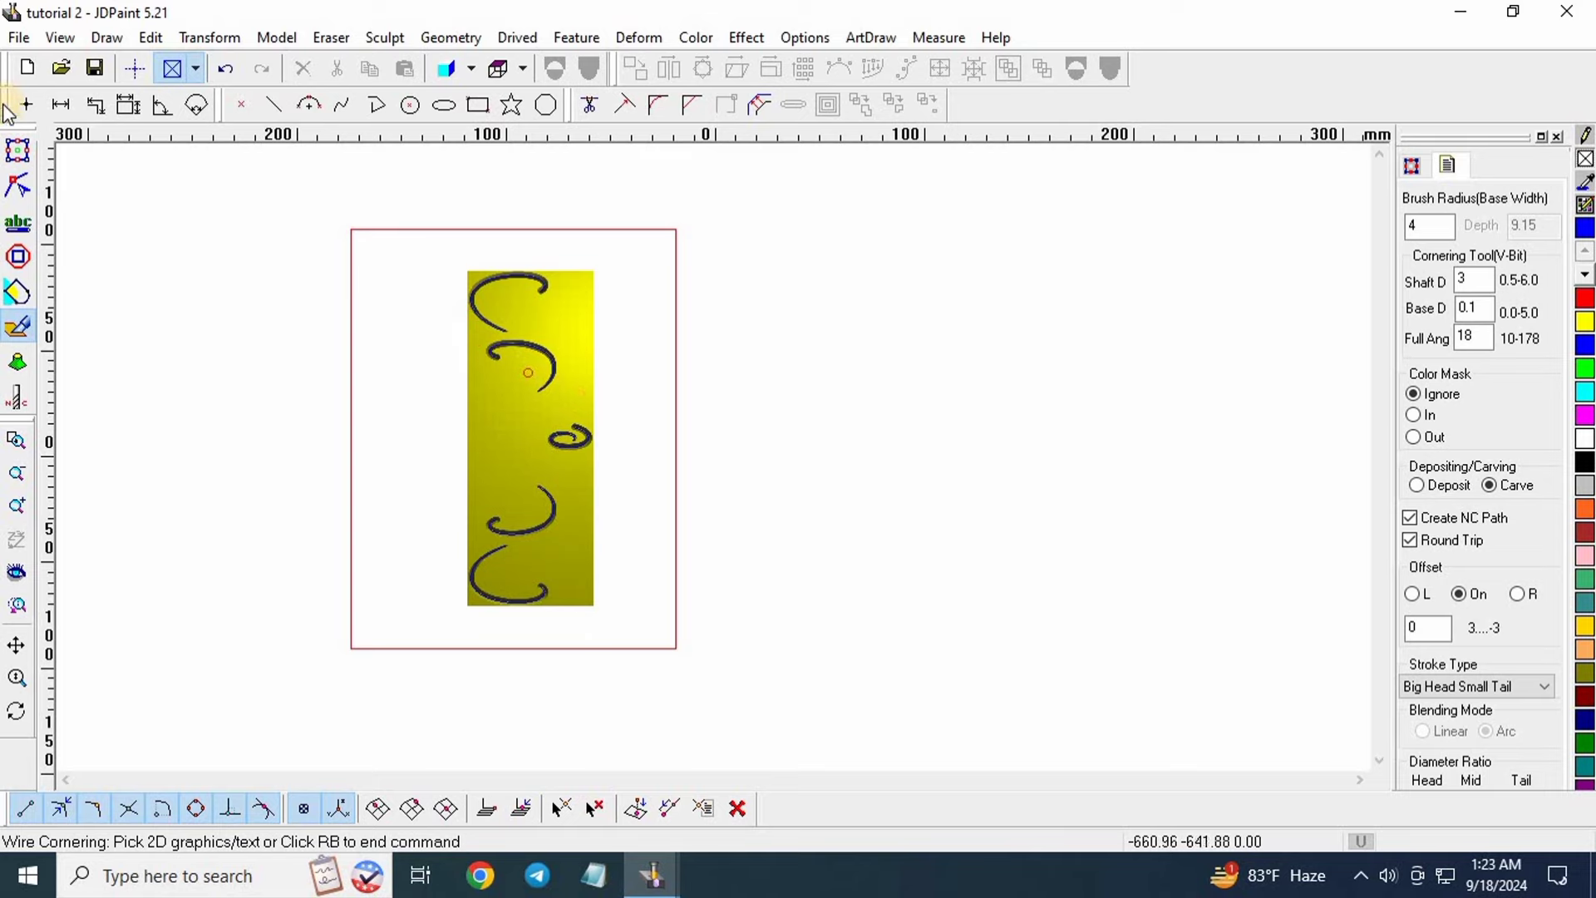
# Return to object selection mode and check the general properties of the second curve's toolpath group, including its Z position.
pyautogui.click(18, 158)
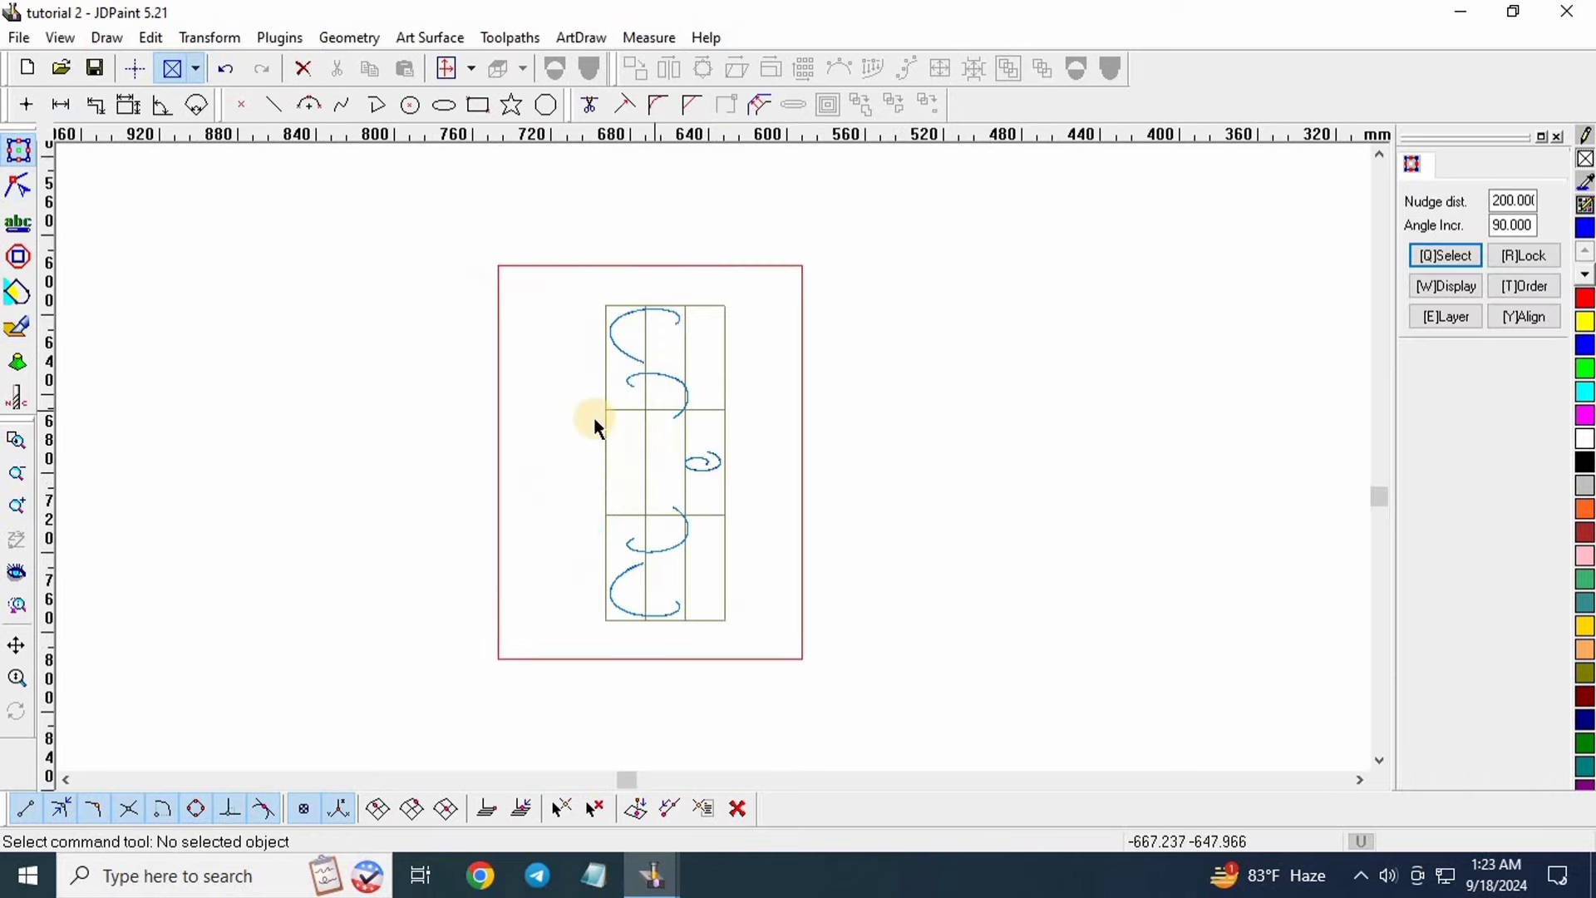
pyautogui.scroll(3, 592, 415)
pyautogui.scroll(2, 828, 375)
pyautogui.click(553, 303)
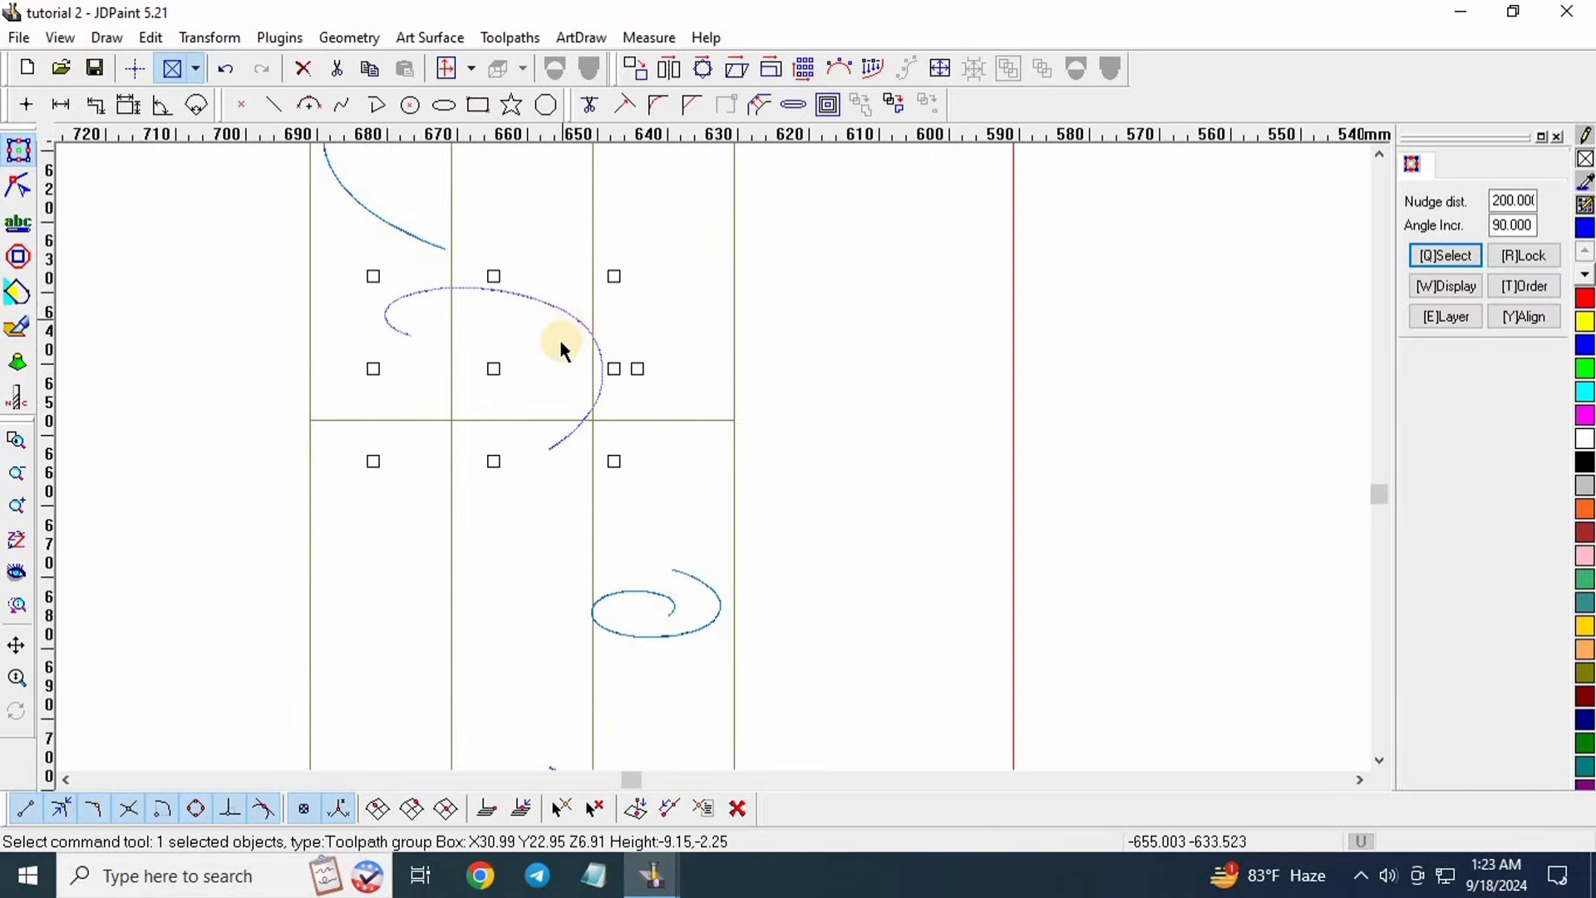
pyautogui.scroll(-2, 559, 349)
pyautogui.rightClick(722, 331)
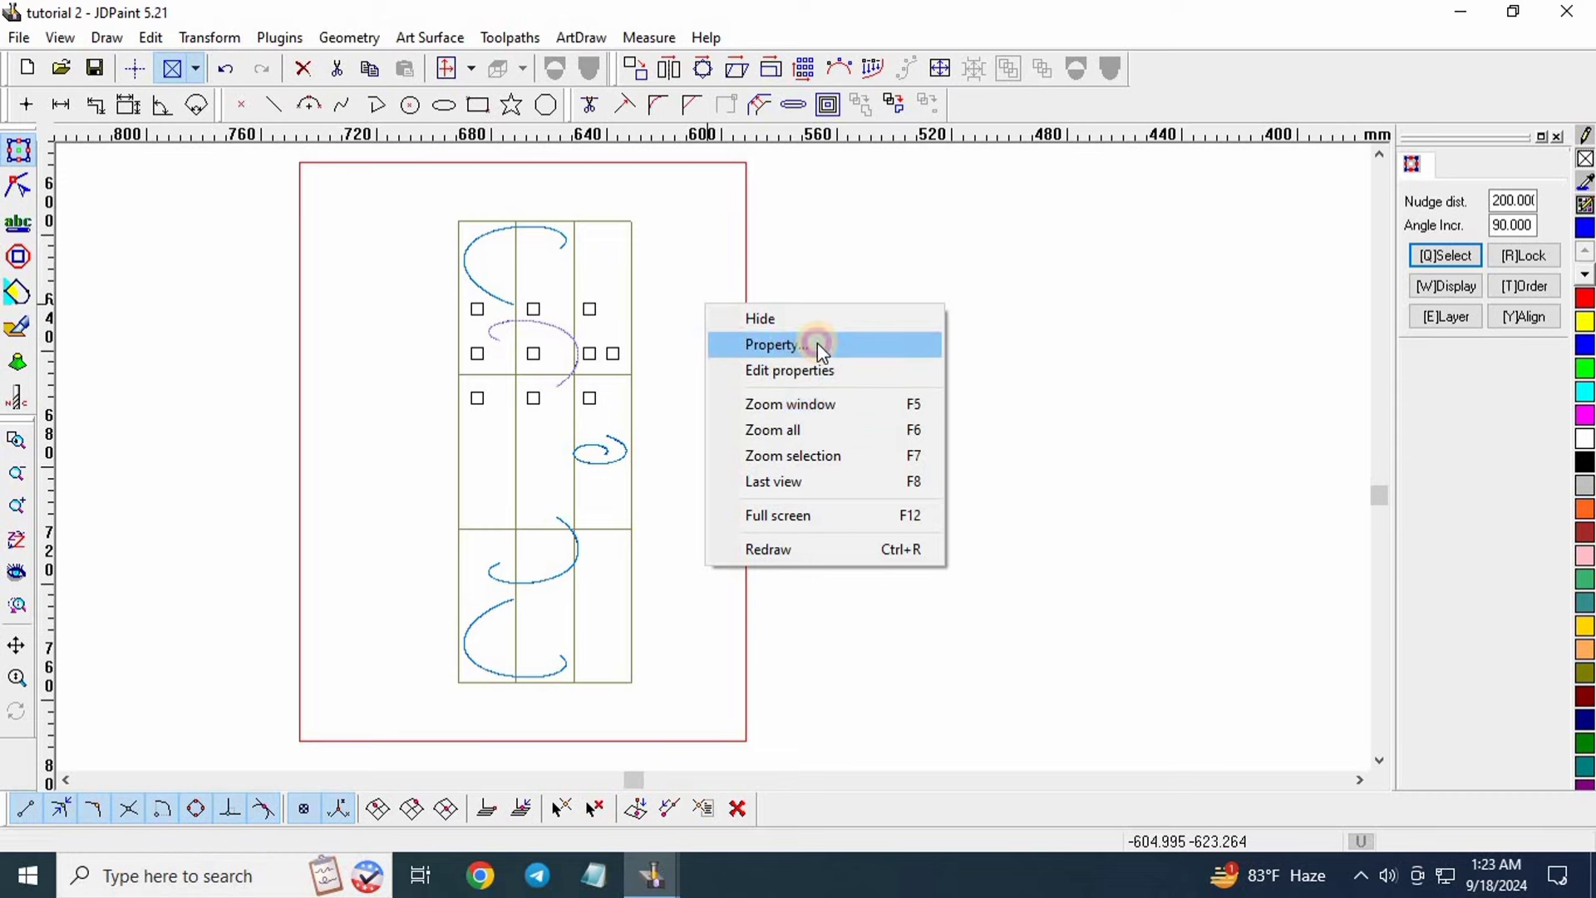
pyautogui.click(815, 343)
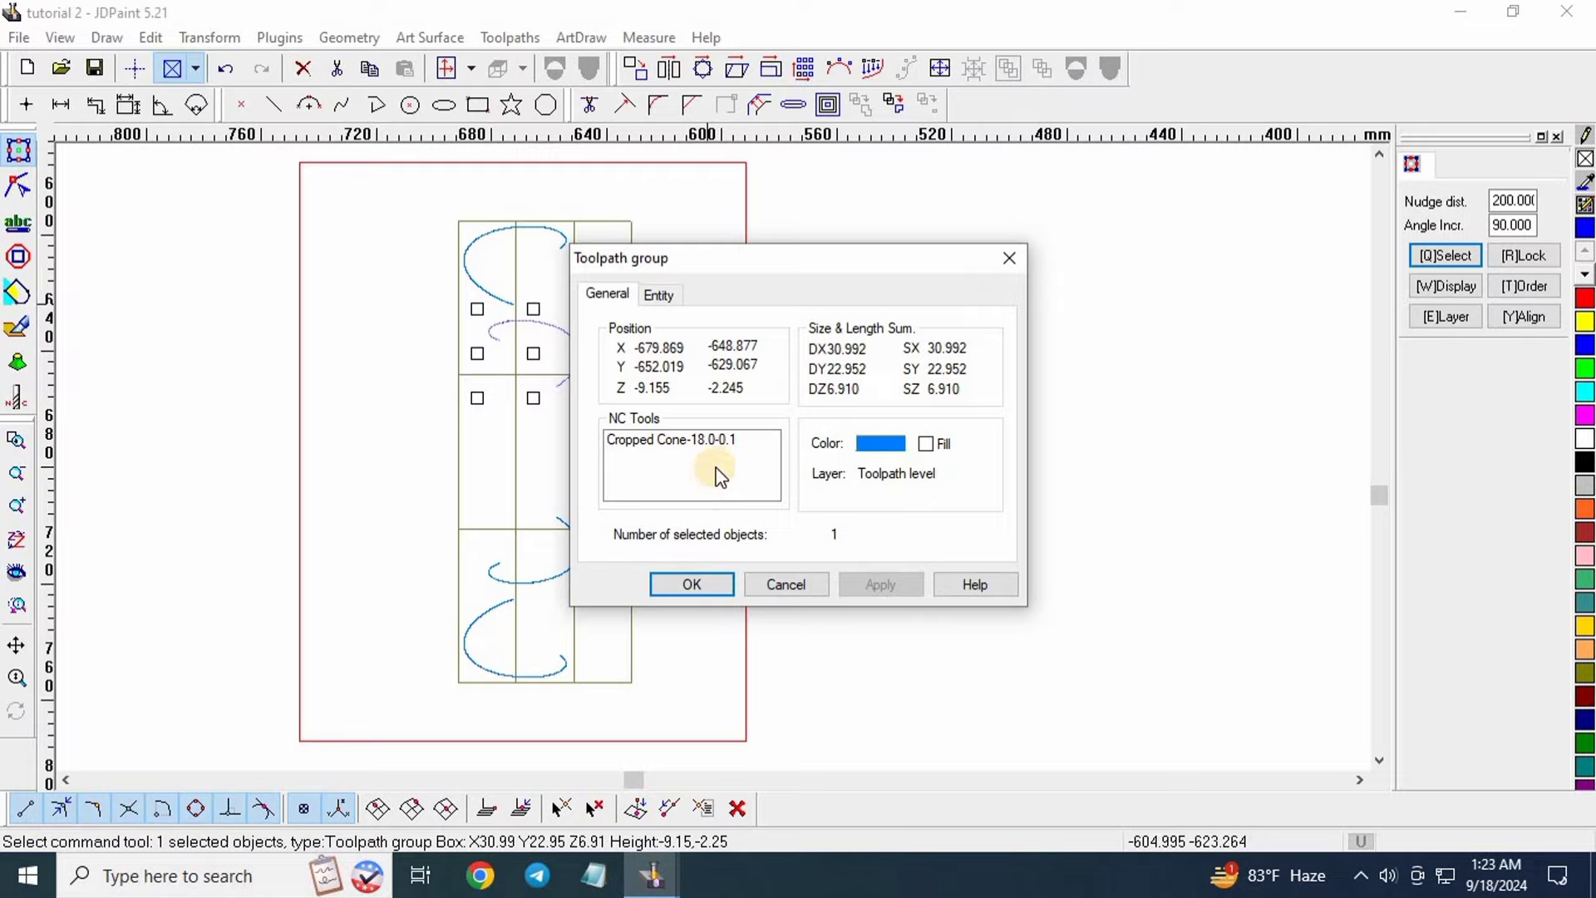
pyautogui.click(1009, 258)
# Delete the carved model's mesh and the toolpath groups along all the curves, keeping the original dark blue curves.
pyautogui.scroll(-2, 631, 327)
pyautogui.click(595, 306)
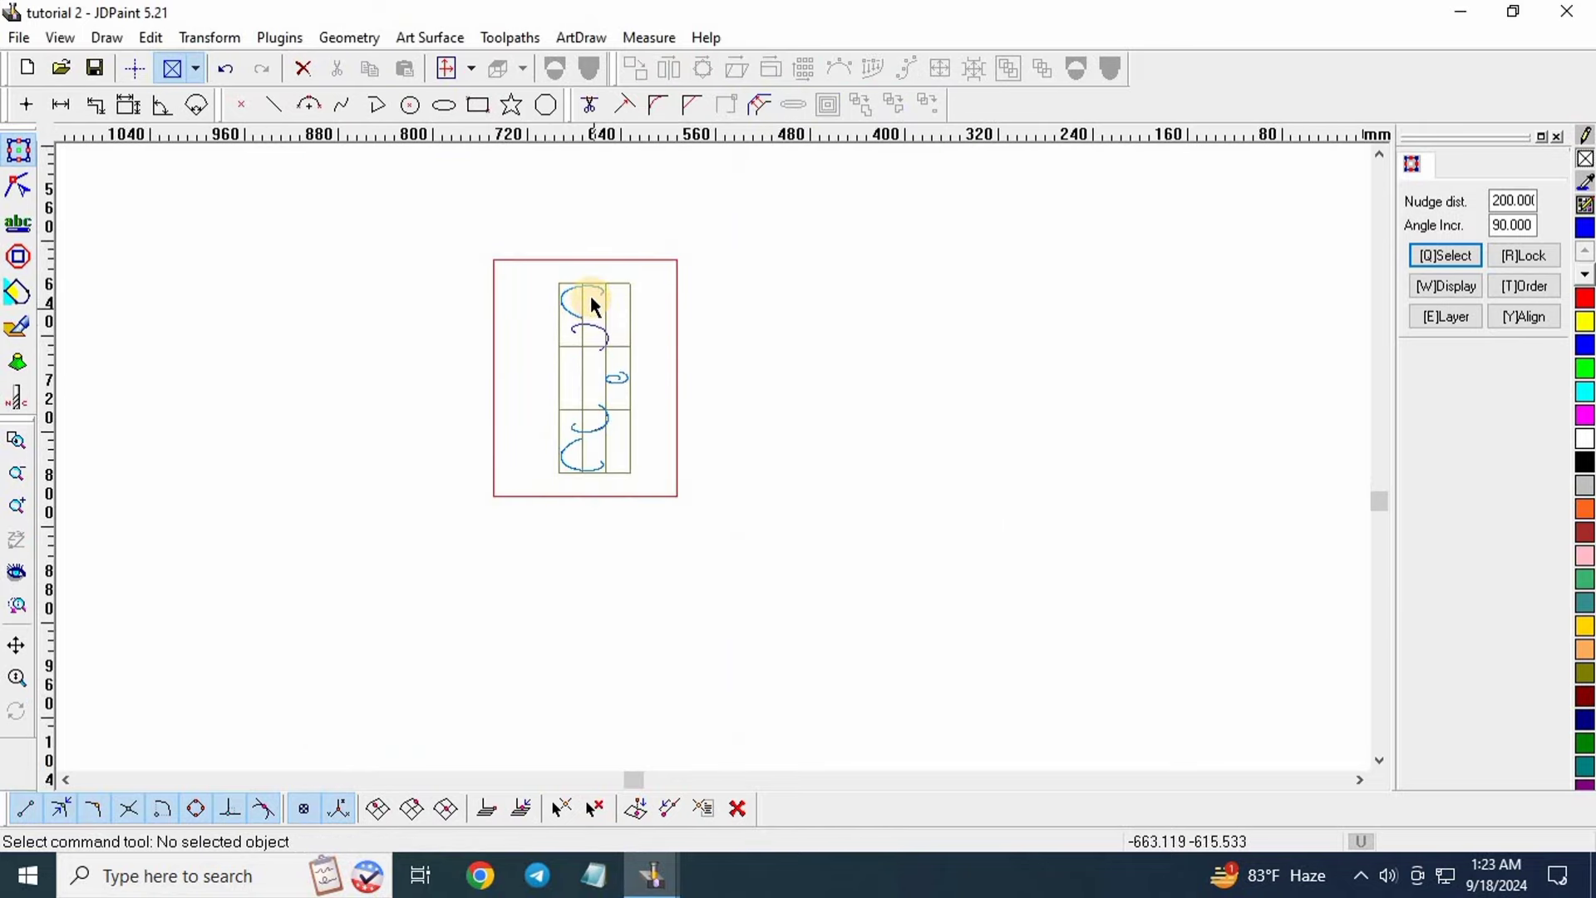
pyautogui.scroll(2, 595, 306)
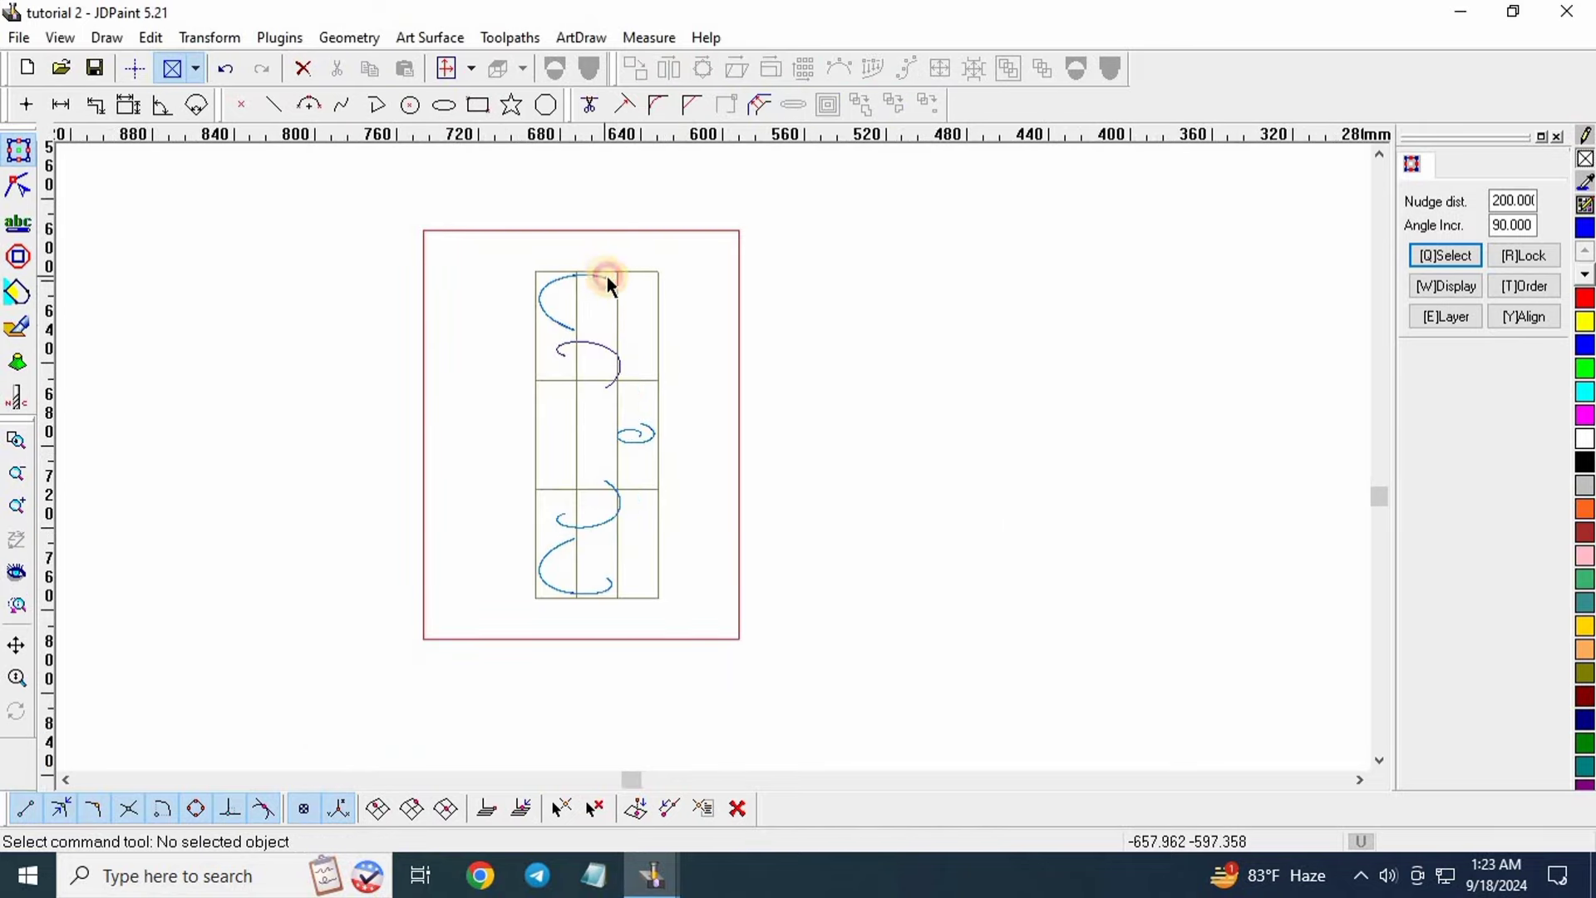
pyautogui.click(621, 274)
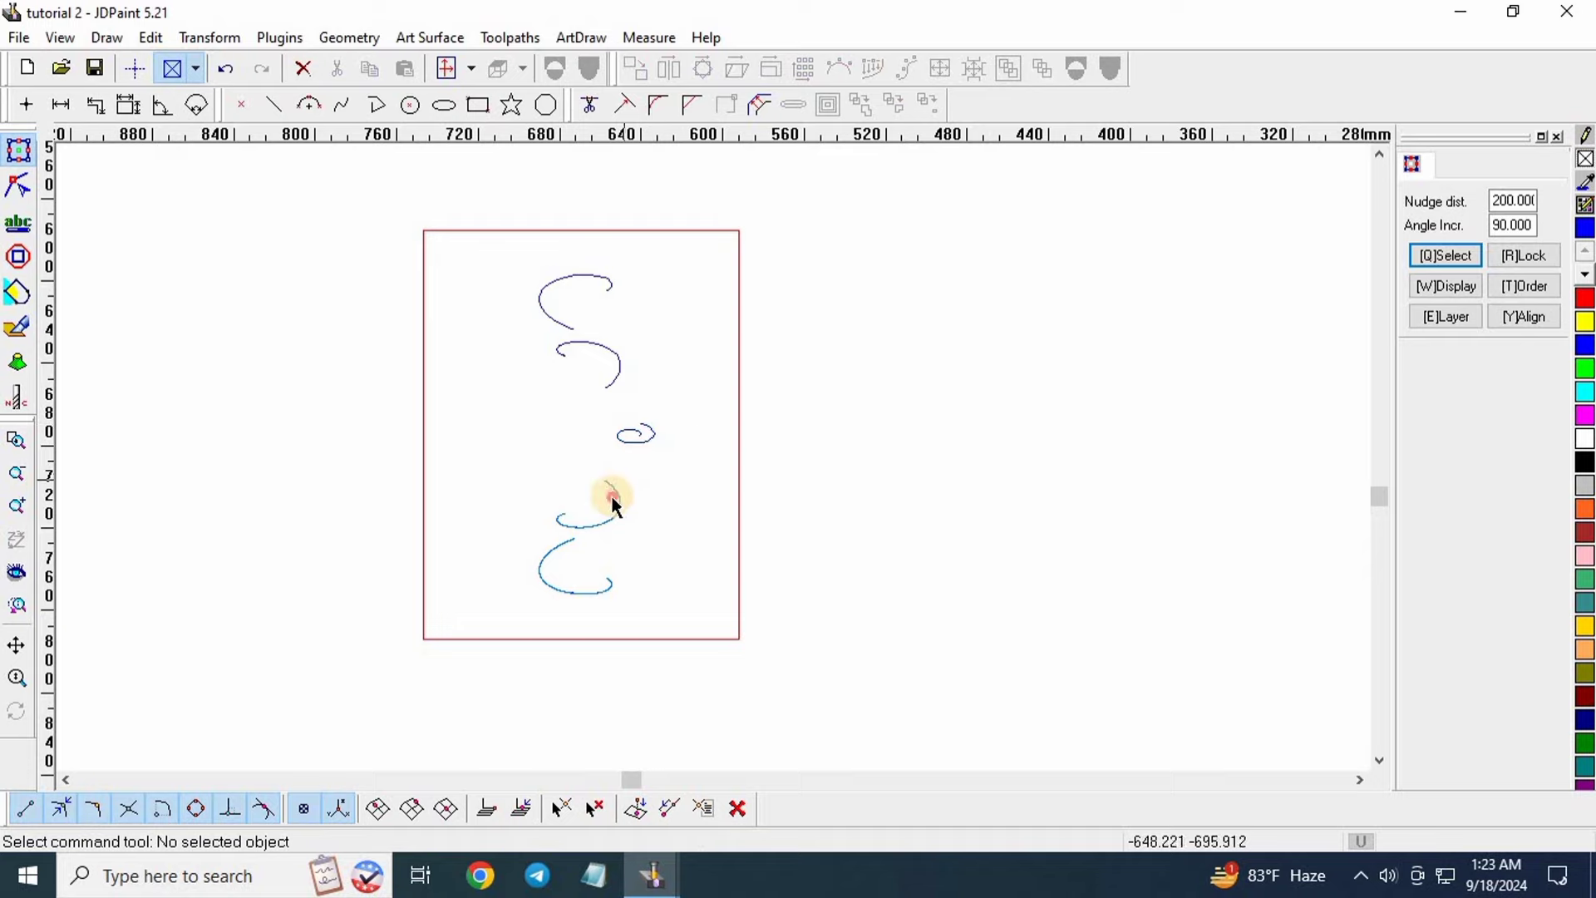
pyautogui.scroll(-2, 595, 293)
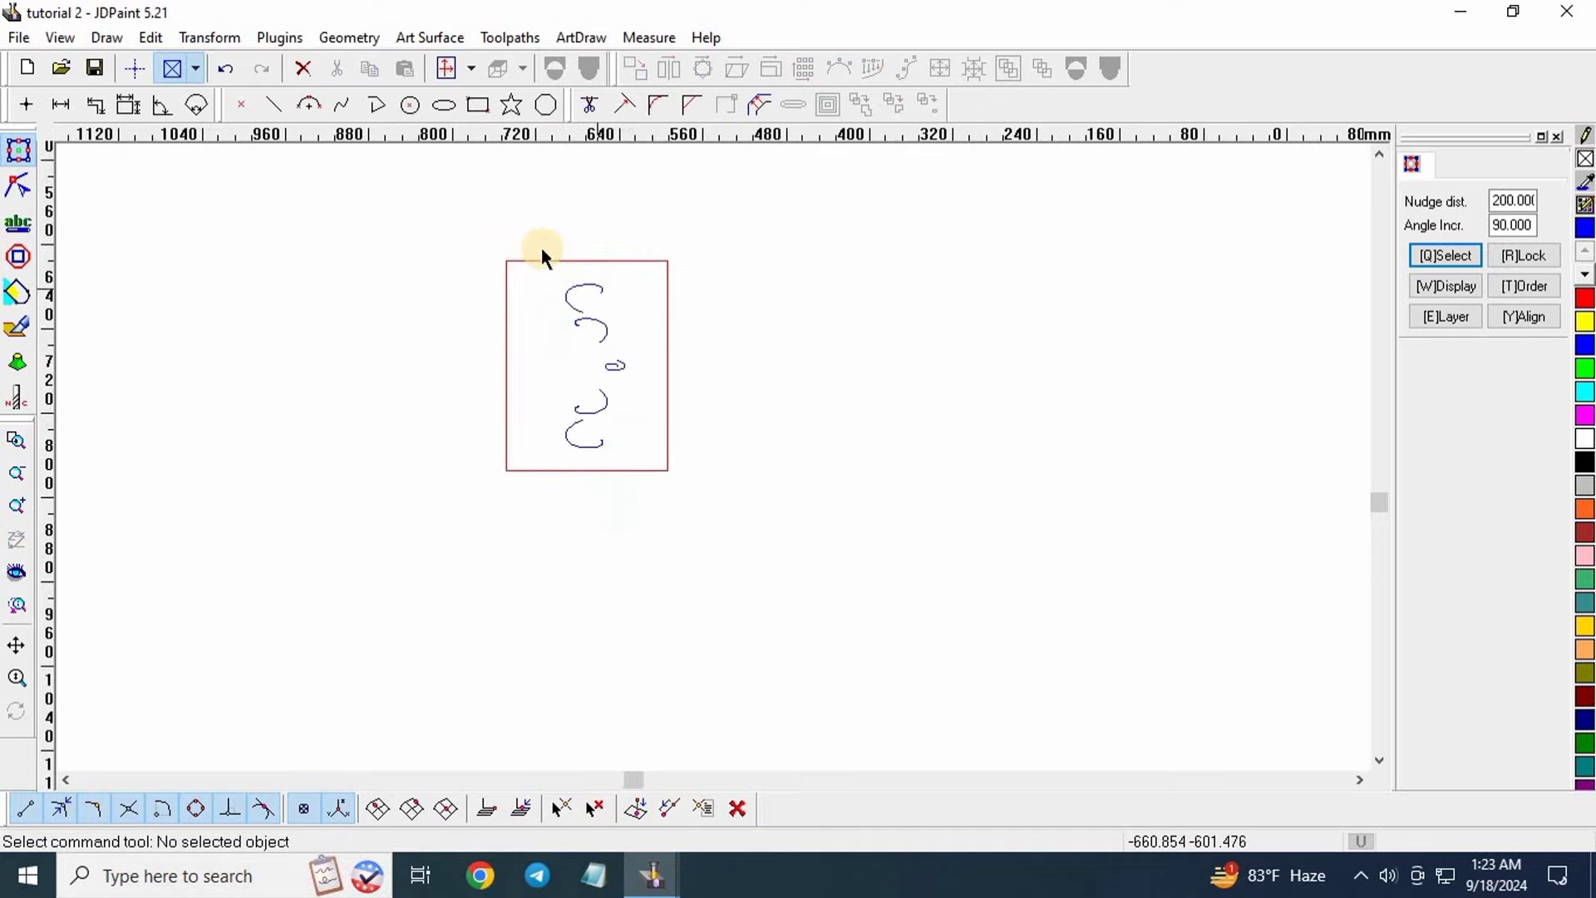
# Rebuild the sculpting model around the selected combined curves in virtual sculpting, with a 12 mm ceiling and 0 mm floor.
pyautogui.moveTo(542, 252); pyautogui.dragTo(856, 625)
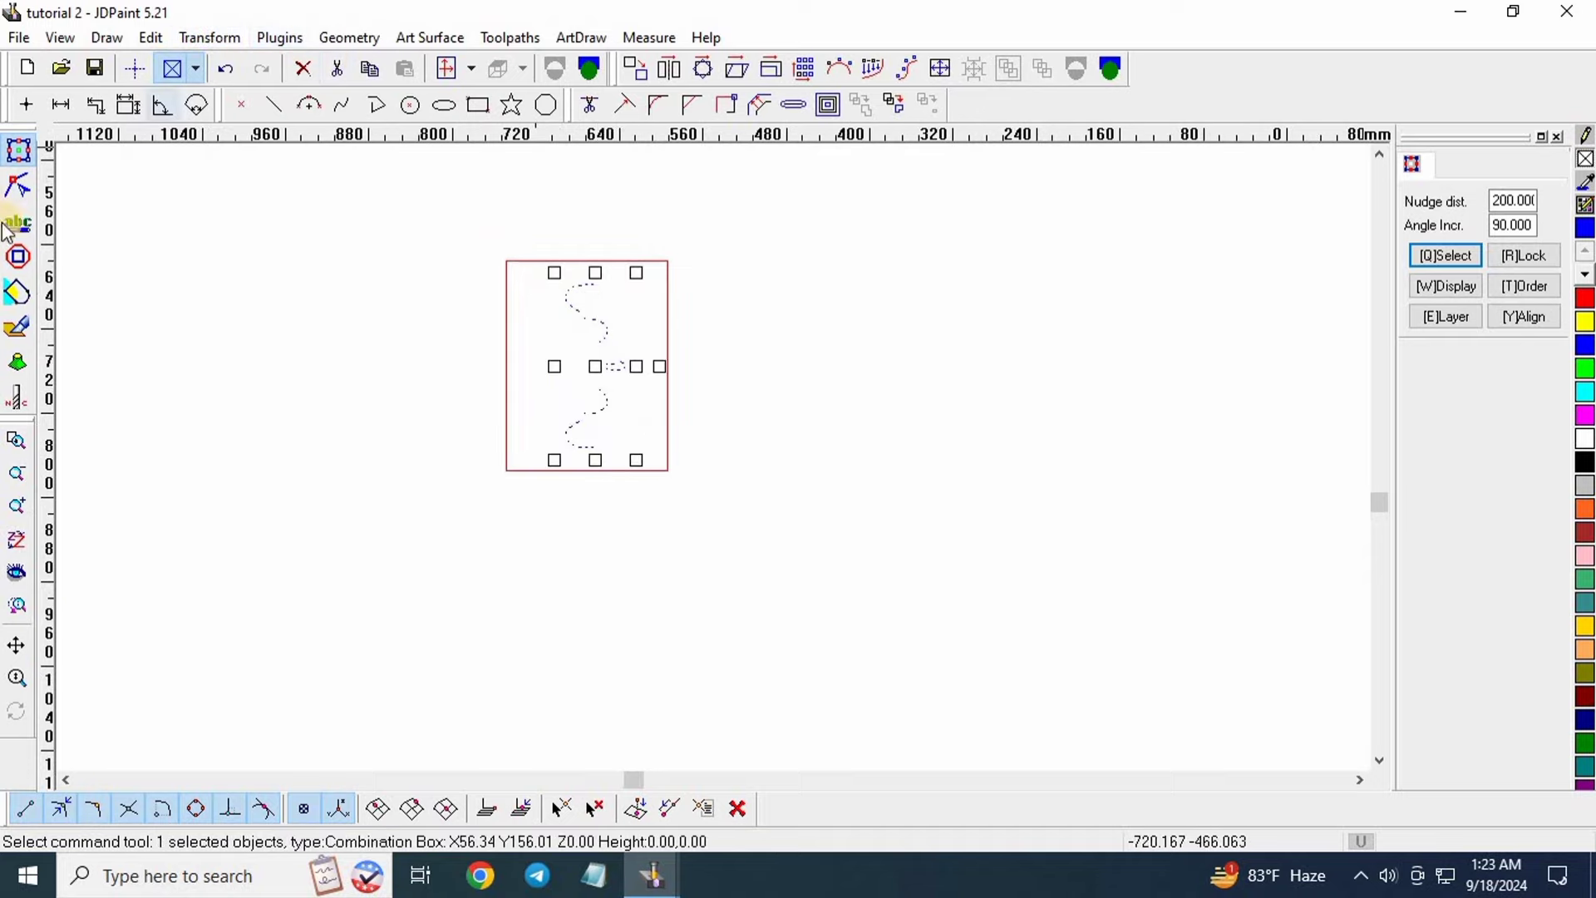
pyautogui.click(17, 327)
pyautogui.scroll(-2, 420, 266)
pyautogui.moveTo(425, 229); pyautogui.dragTo(740, 582)
pyautogui.click(277, 37)
pyautogui.click(341, 63)
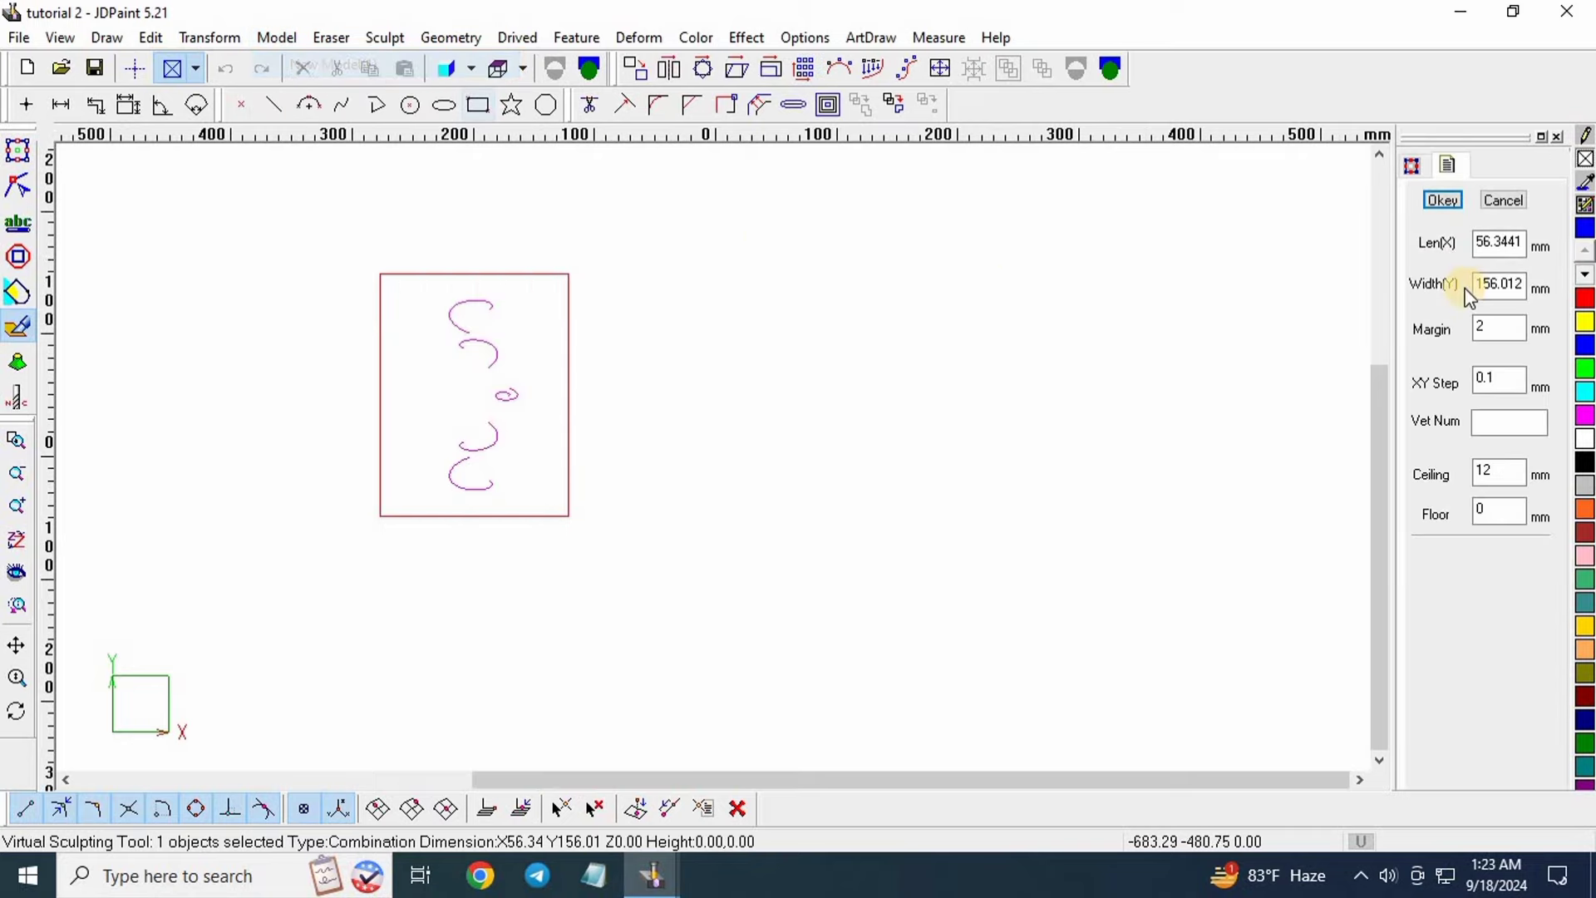
pyautogui.click(1444, 201)
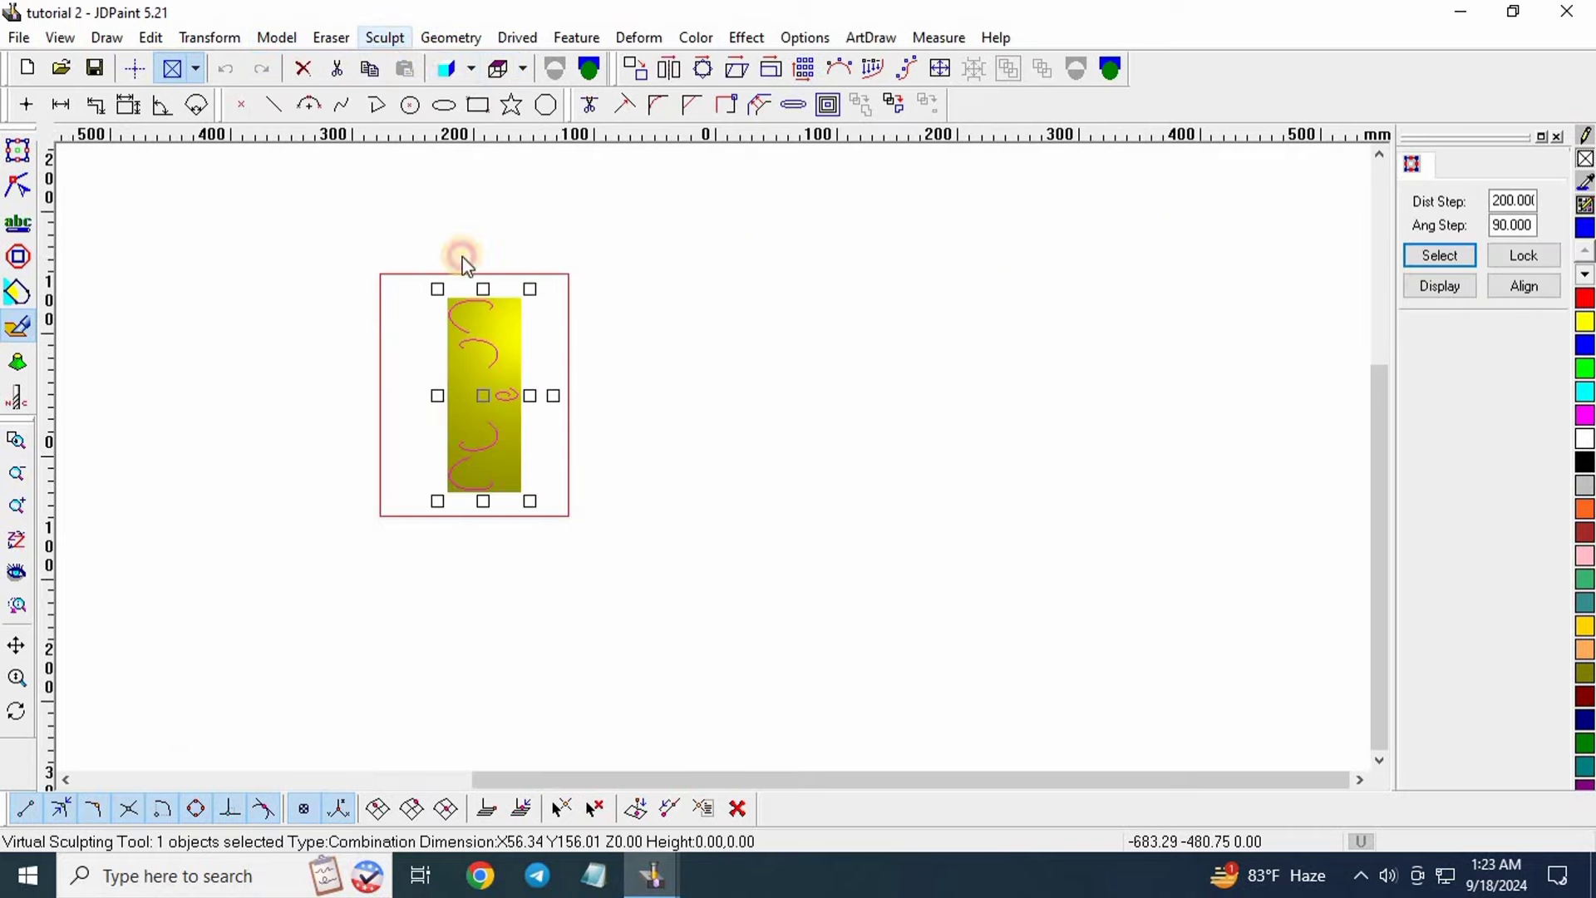
# Set the Wire Cornering tool's shaft diameter to 4 and carve the combined curves into the model.
pyautogui.click(385, 38)
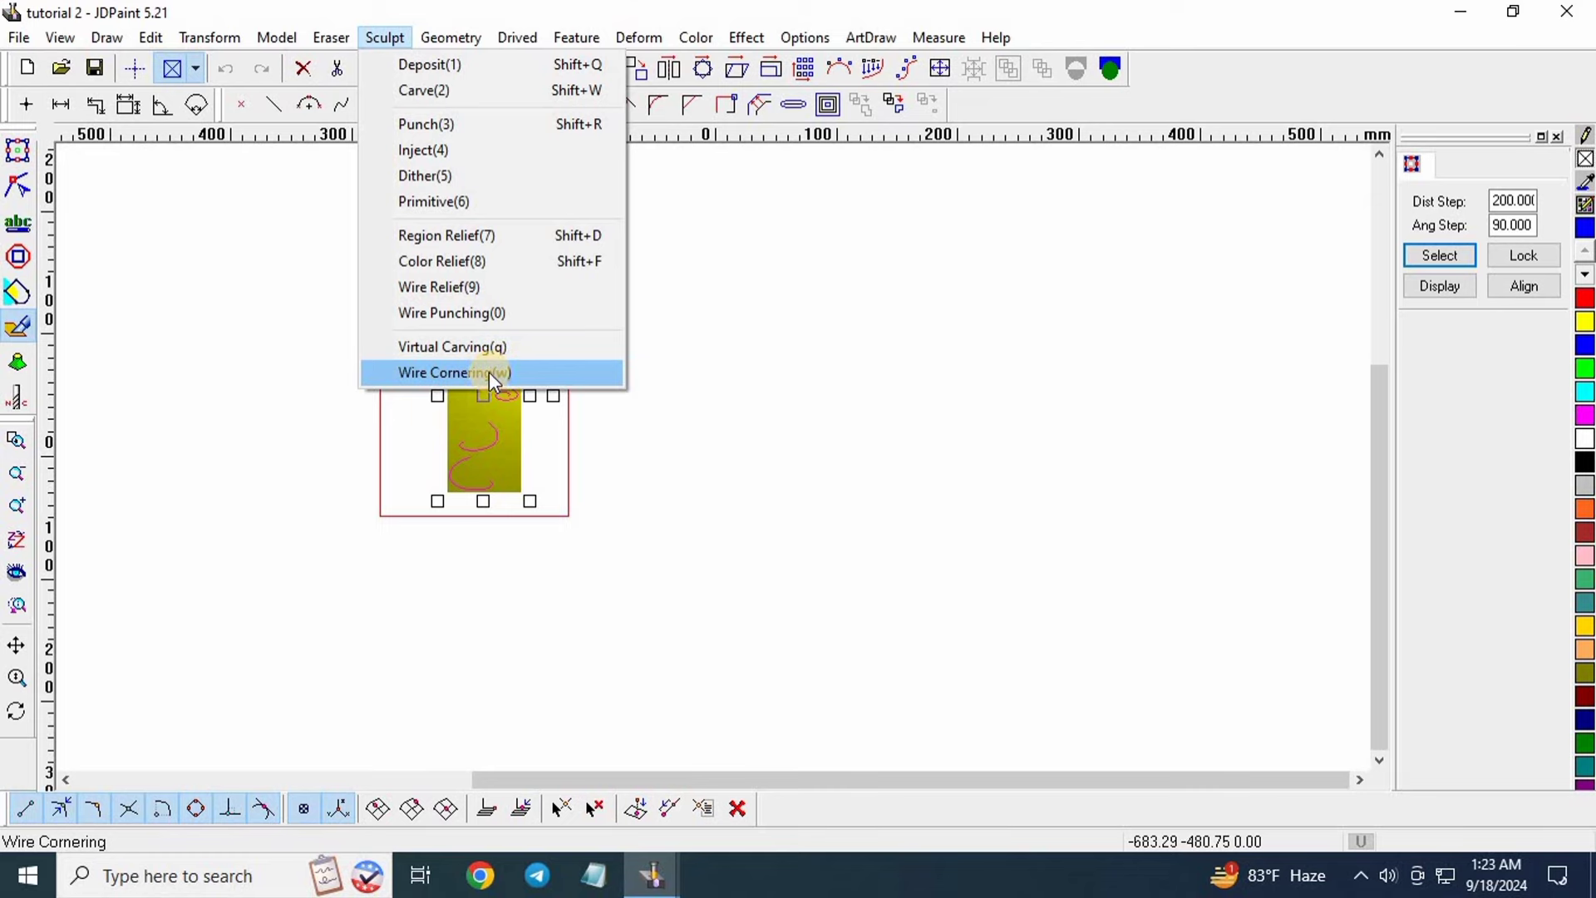
pyautogui.click(484, 370)
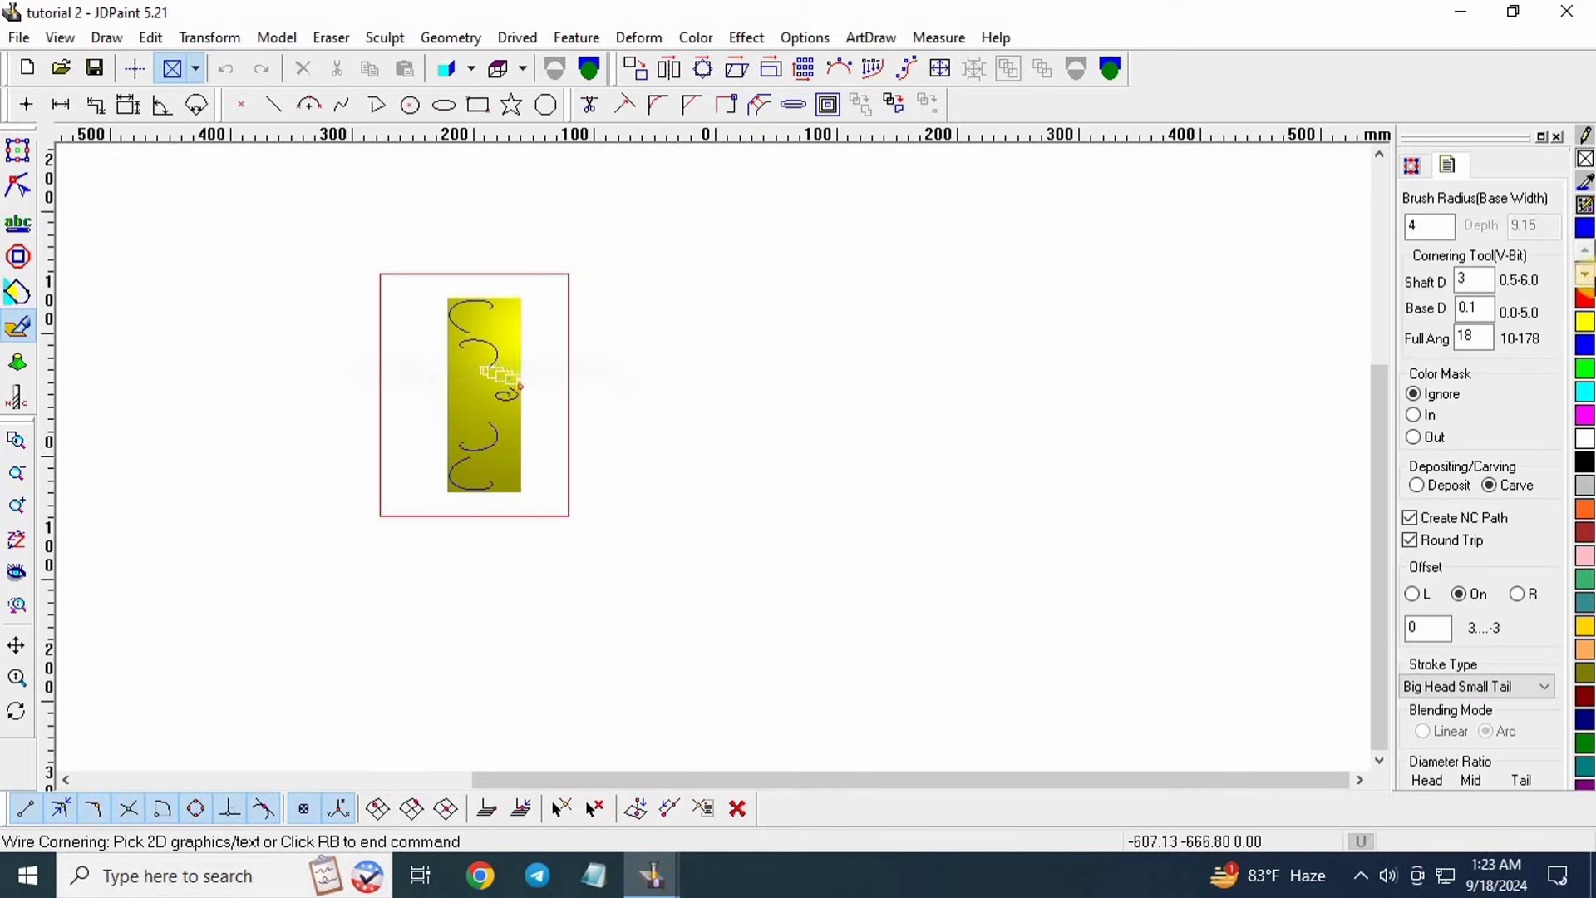
pyautogui.doubleClick(1480, 283)
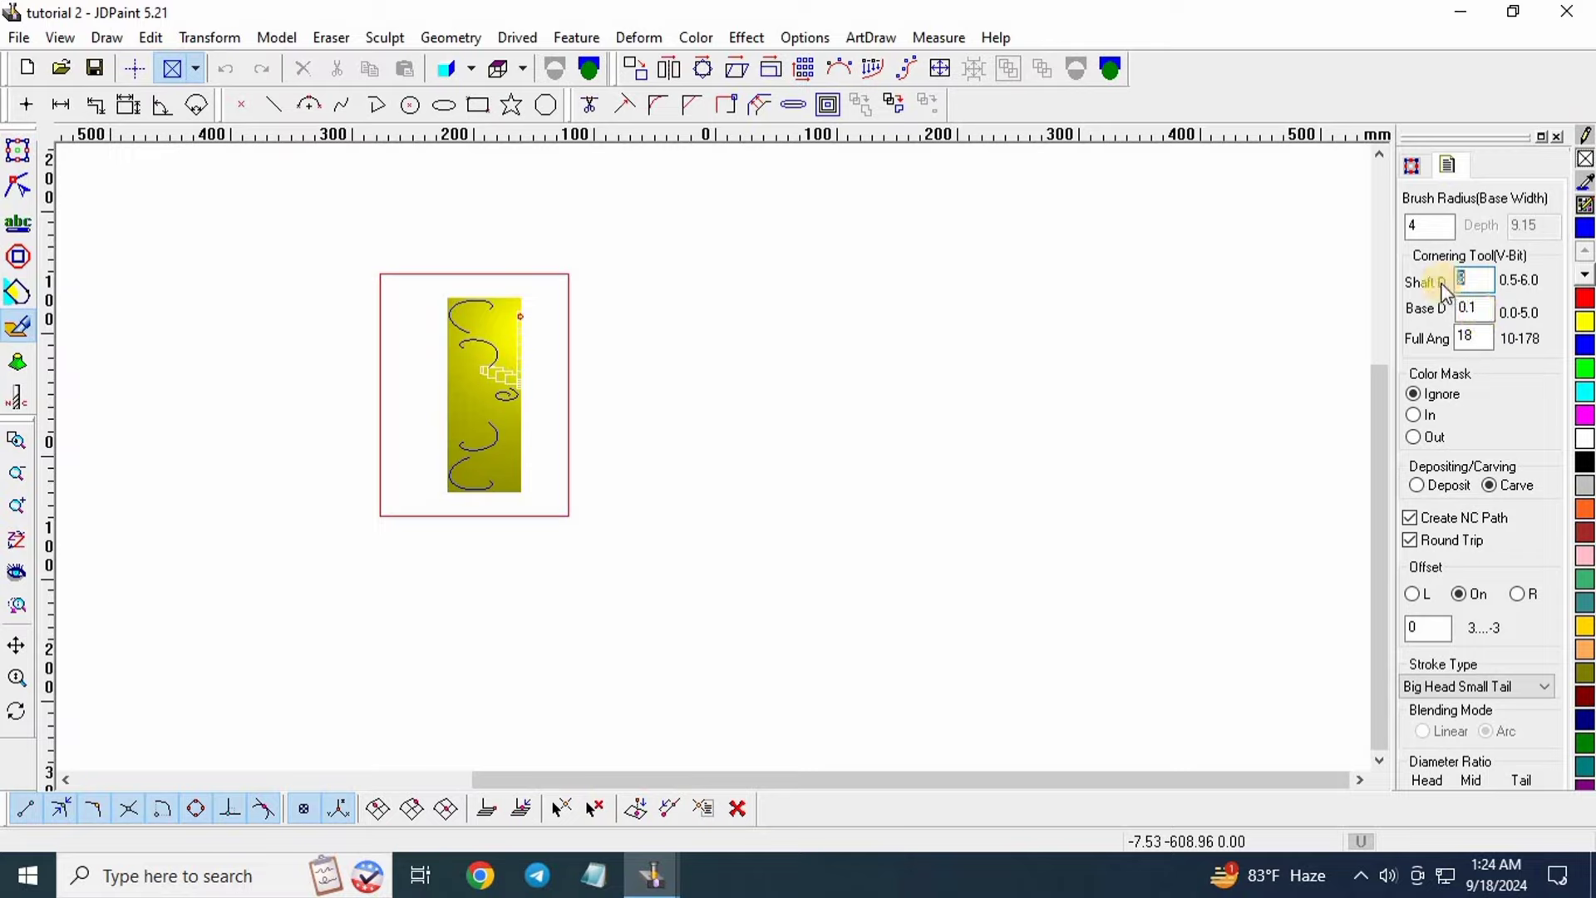
pyautogui.click(513, 401)
pyautogui.rightClick(513, 400)
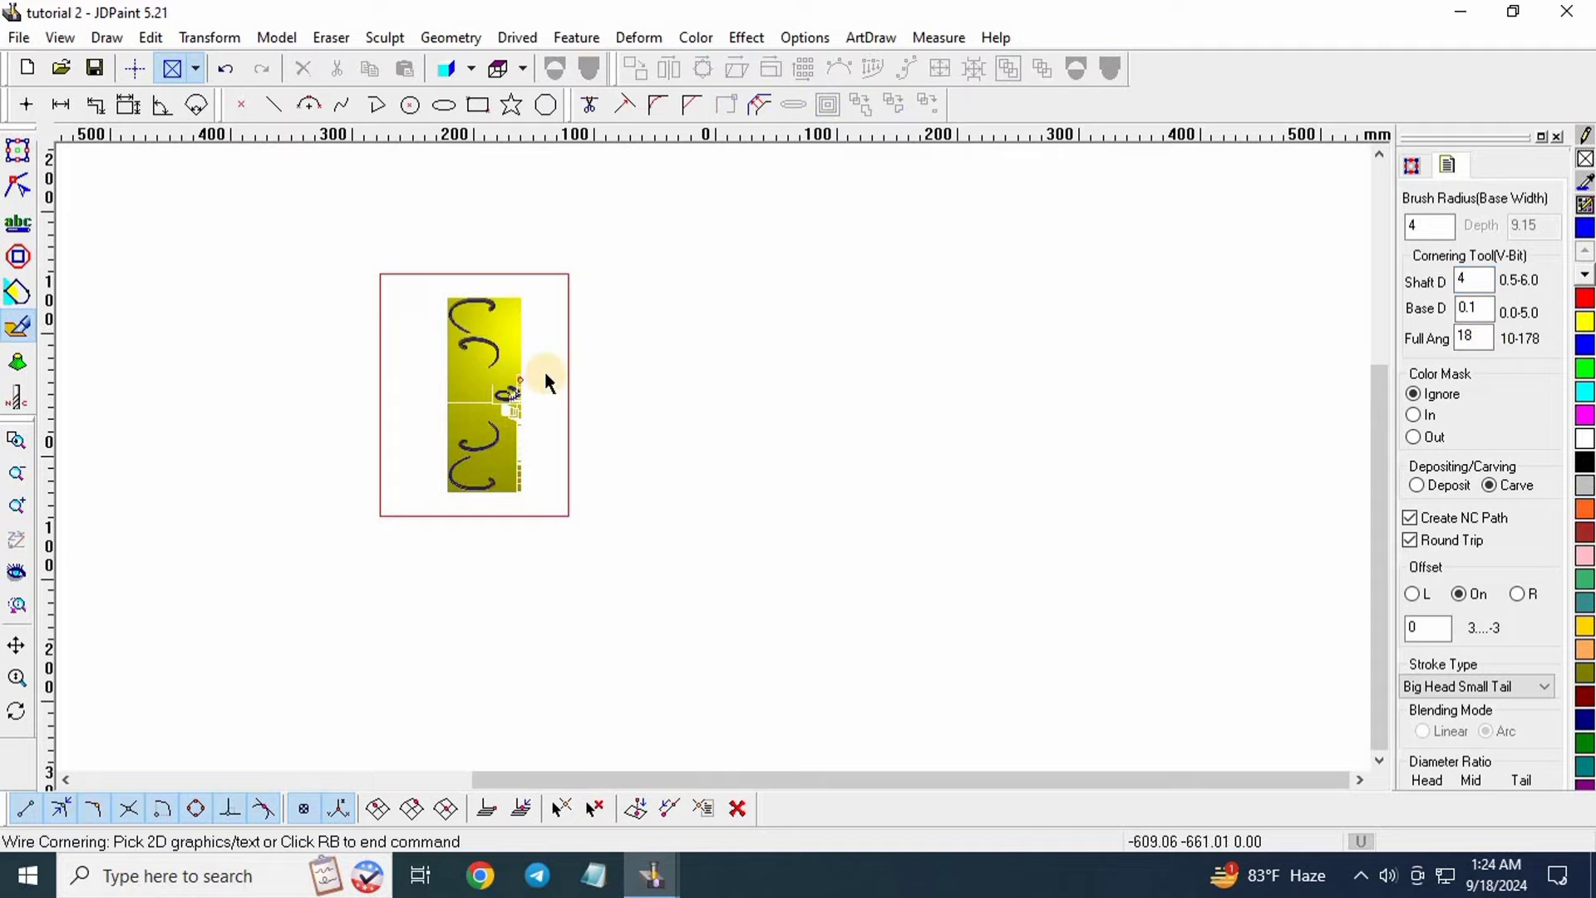
# Return to object selection mode and examine the Z position and NC tool of the second curve's new toolpath group.
pyautogui.click(16, 152)
pyautogui.scroll(4, 665, 332)
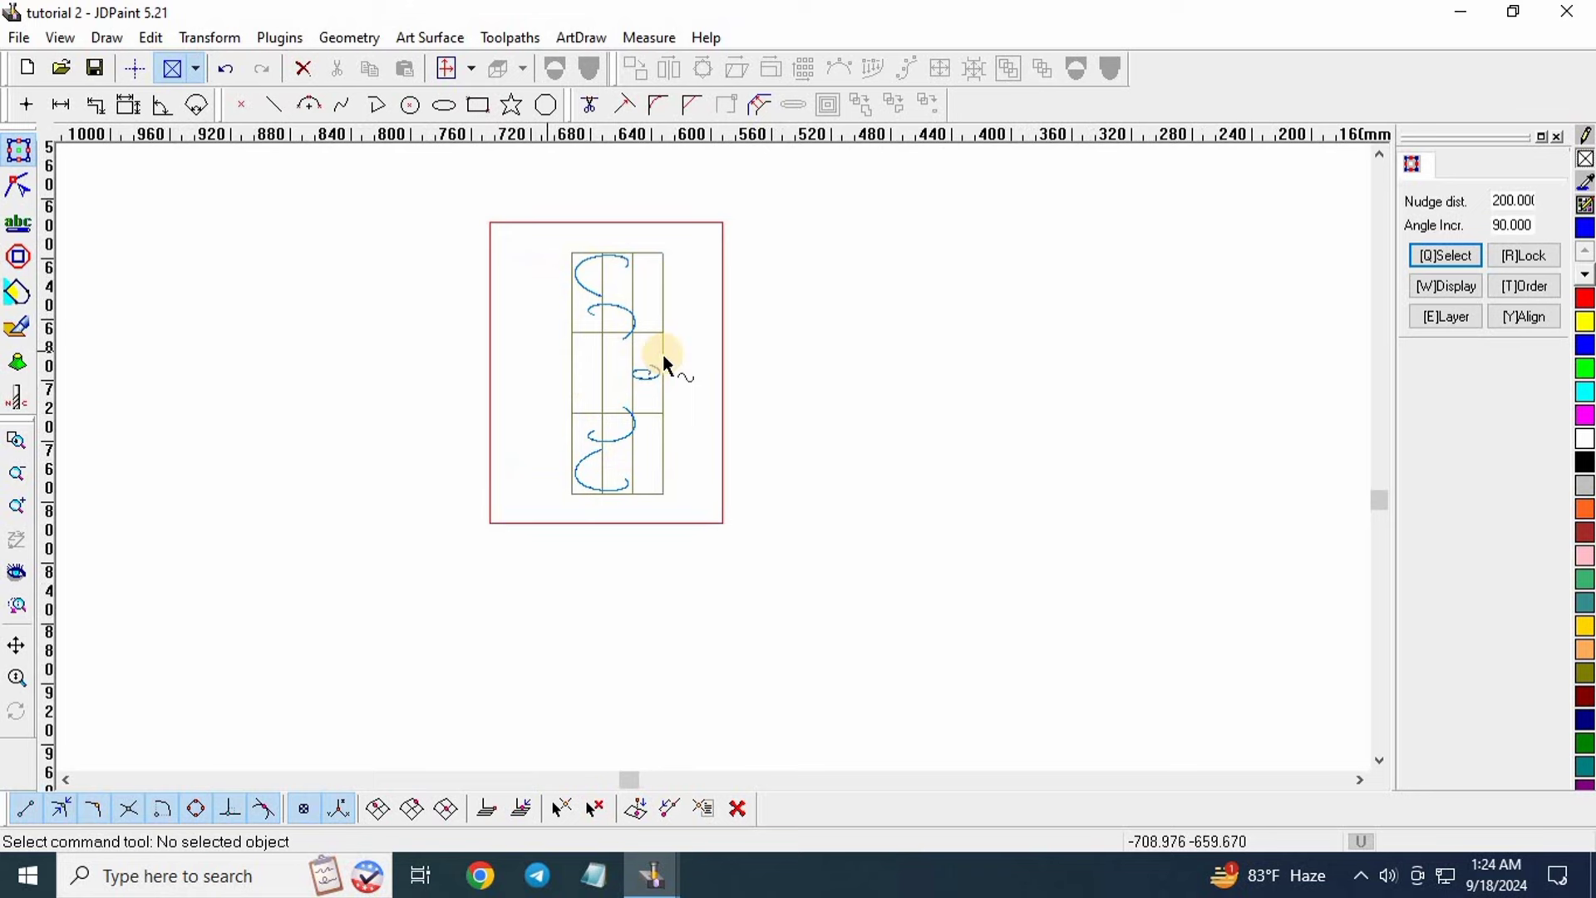
pyautogui.click(653, 261)
pyautogui.rightClick(700, 260)
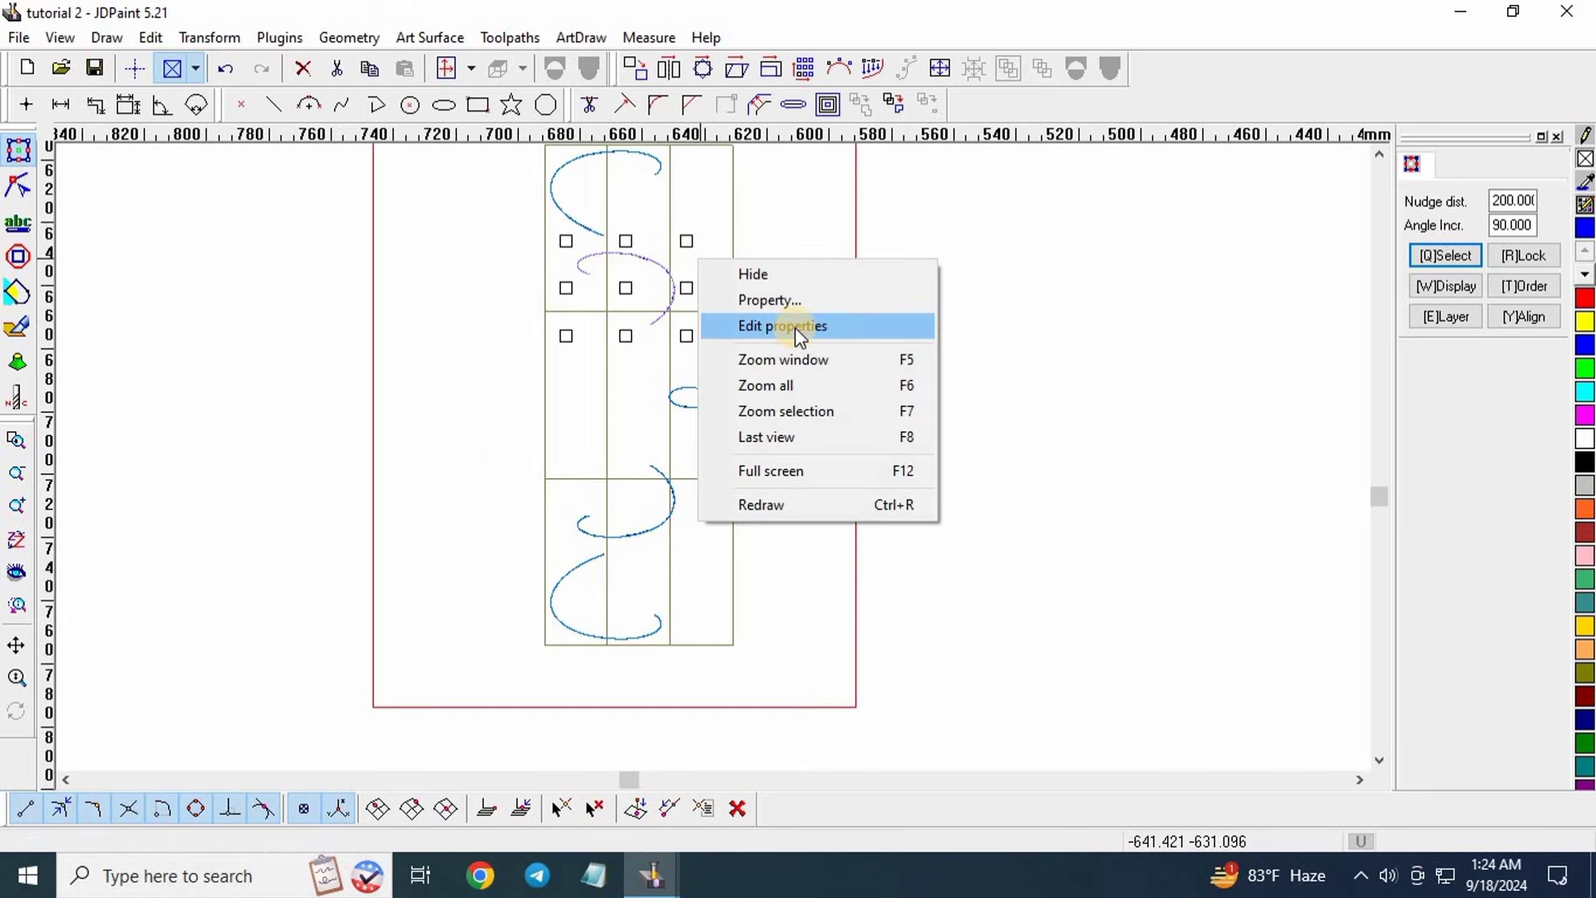
pyautogui.click(775, 301)
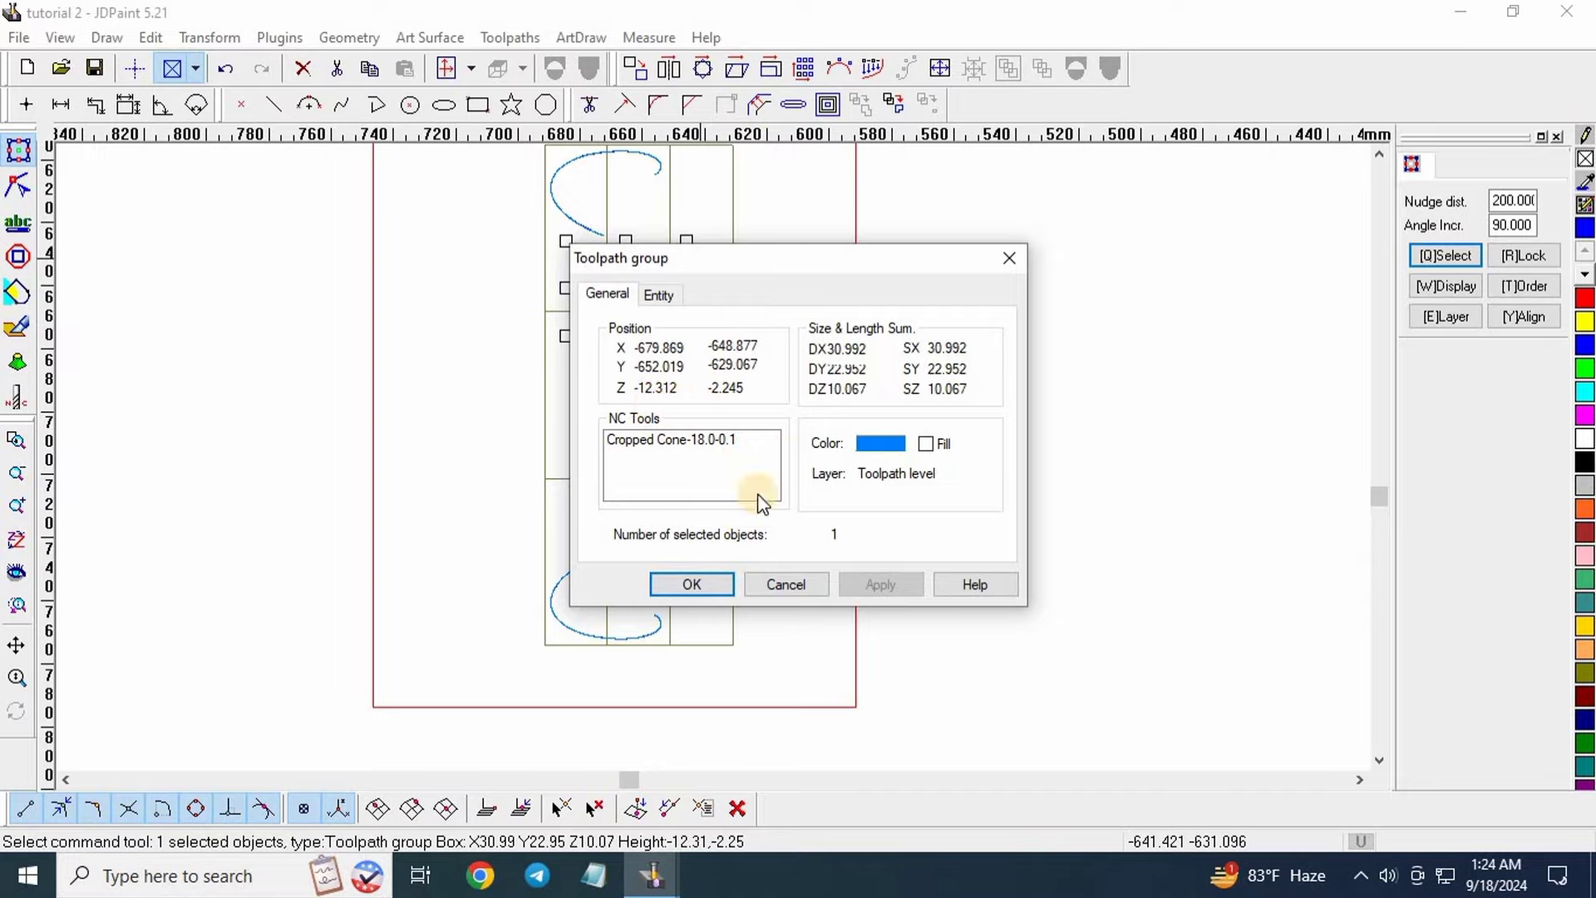
pyautogui.click(1010, 257)
# Delete the carved model's mesh and all the toolpath groups, keeping the original combined curves.
pyautogui.scroll(-3, 768, 316)
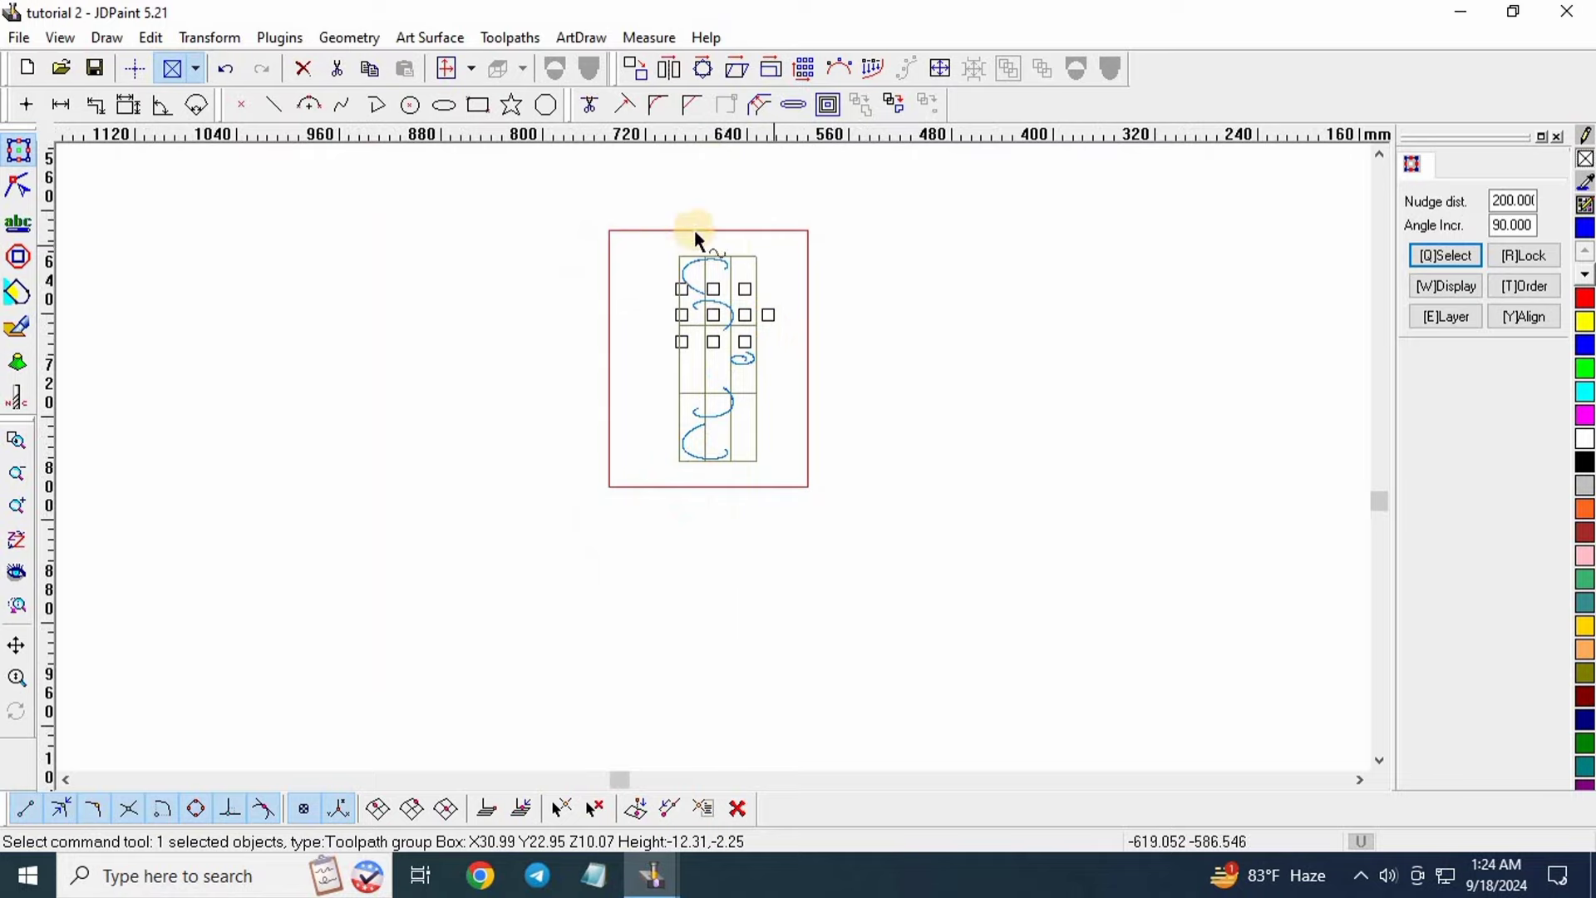
pyautogui.scroll(3, 782, 300)
pyautogui.scroll(-2, 570, 259)
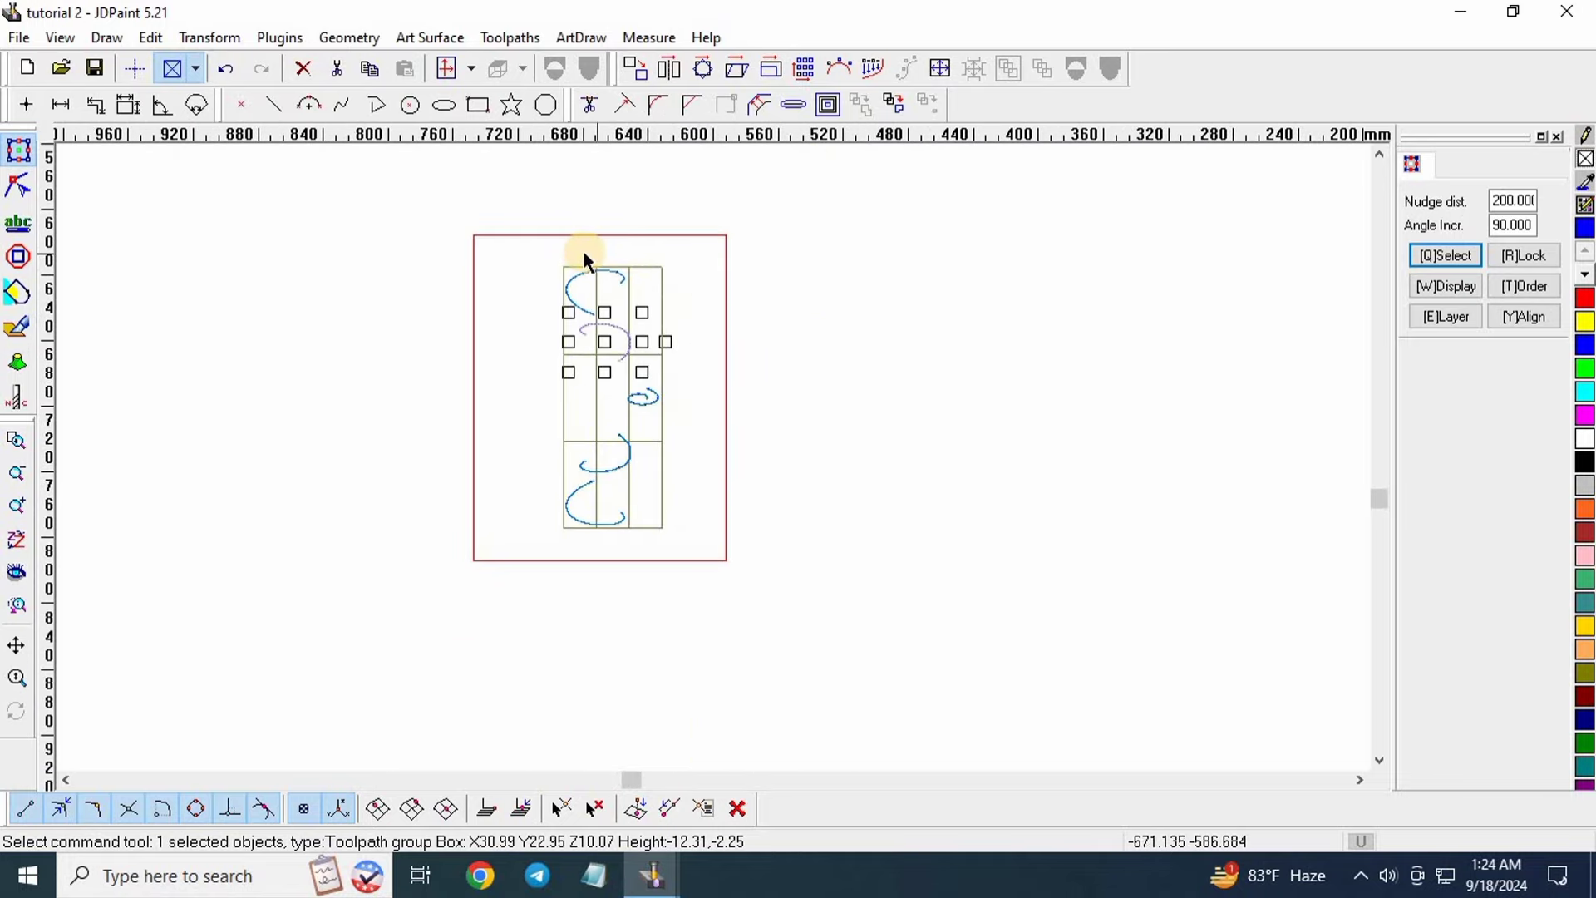
pyautogui.click(668, 287)
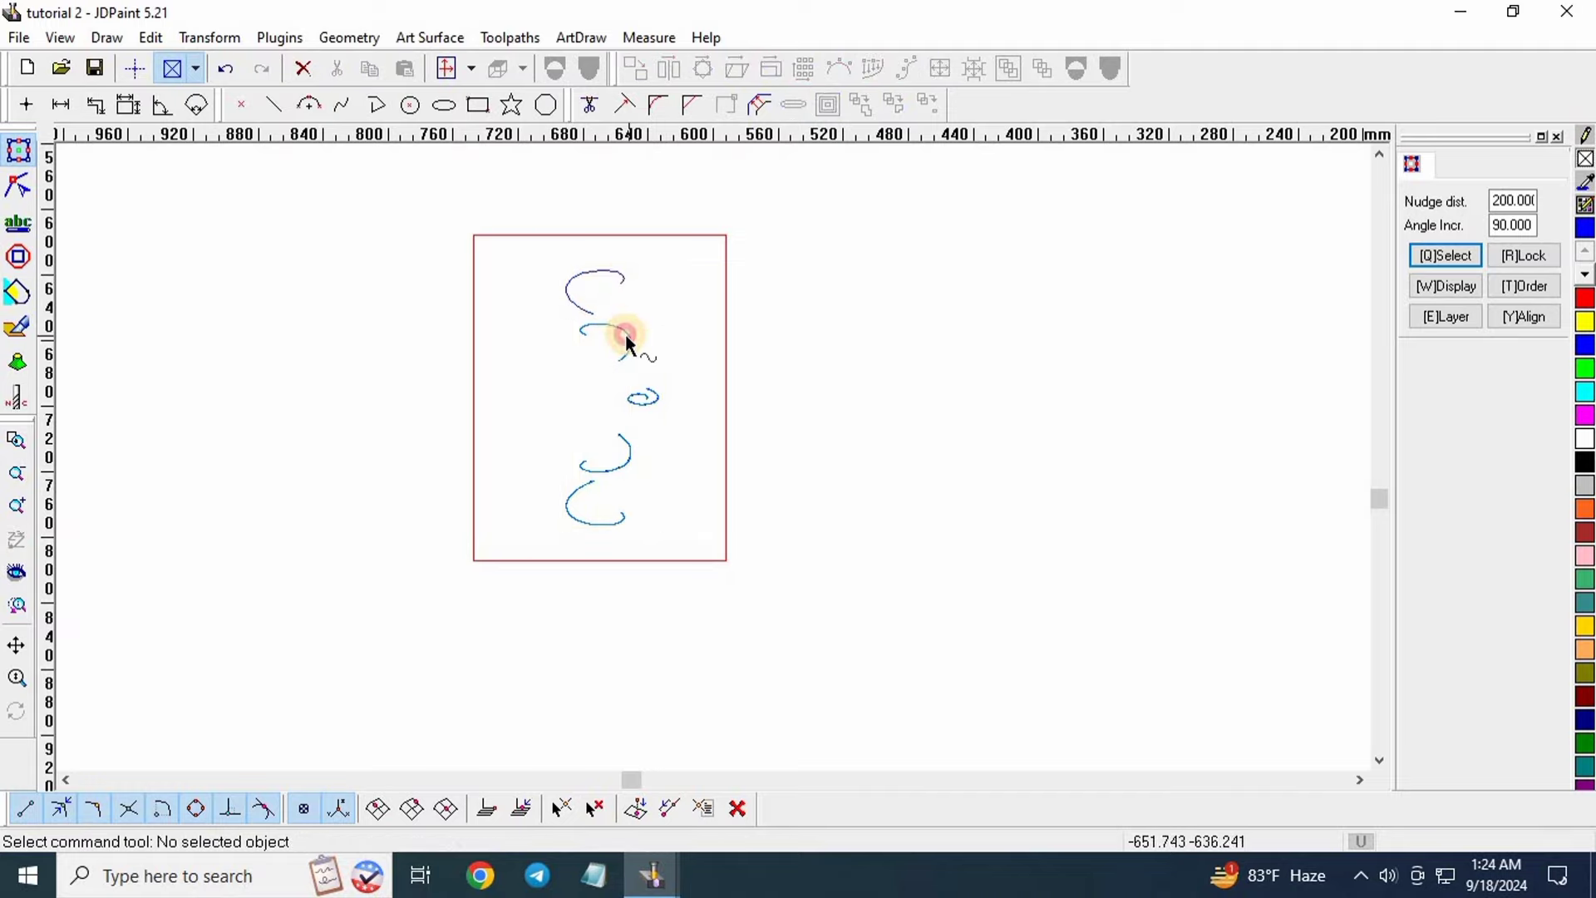
pyautogui.click(626, 467)
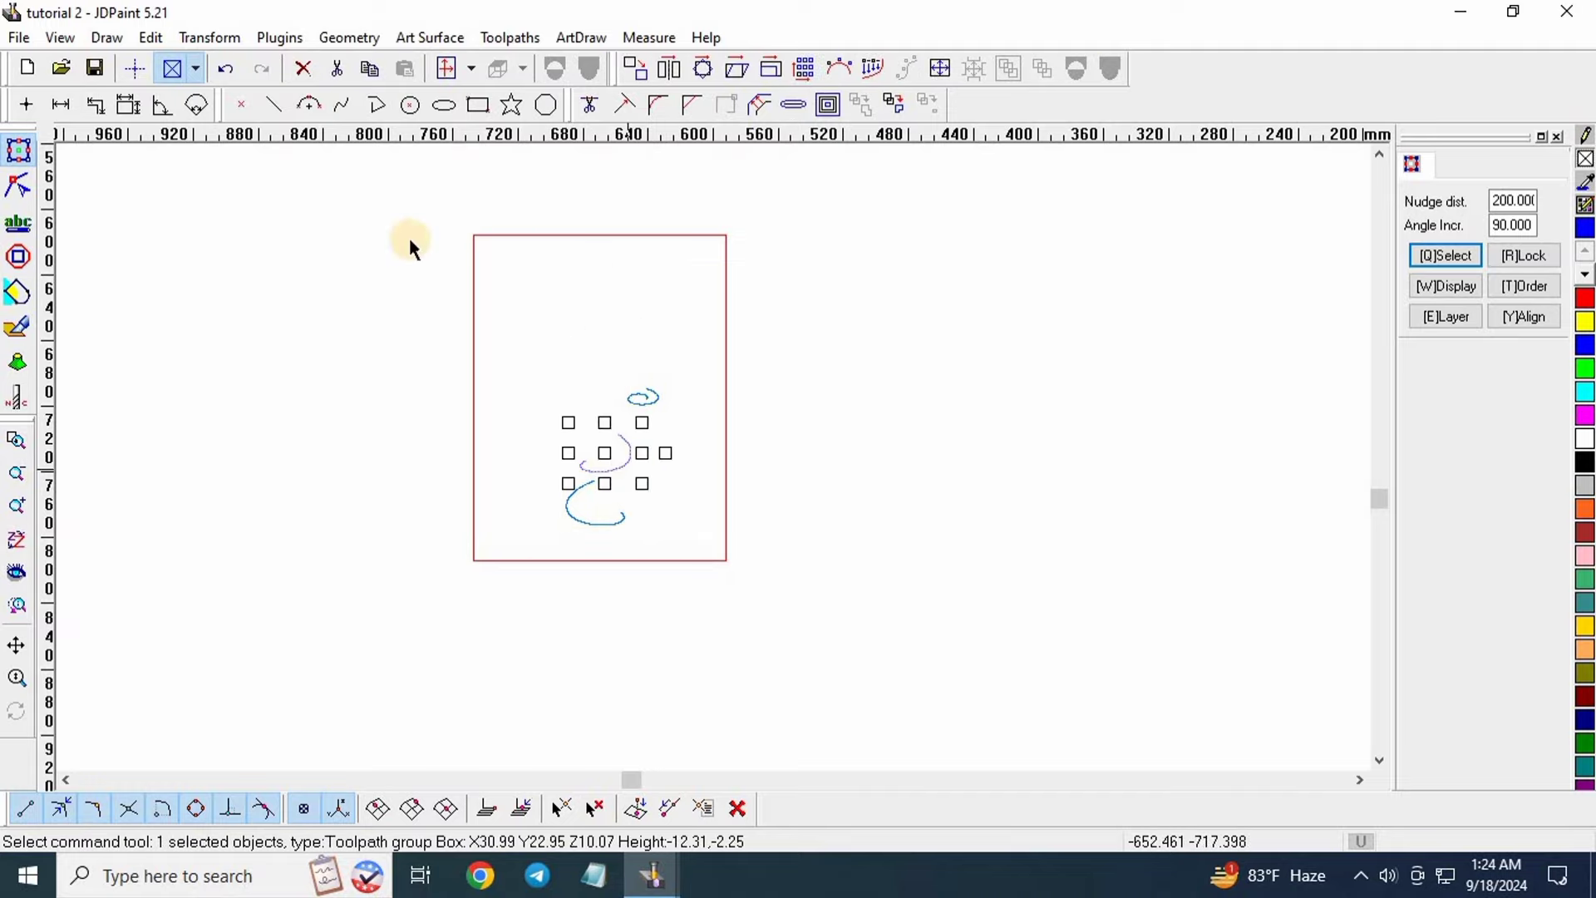
pyautogui.click(226, 68)
pyautogui.moveTo(664, 403); pyautogui.dragTo(535, 358)
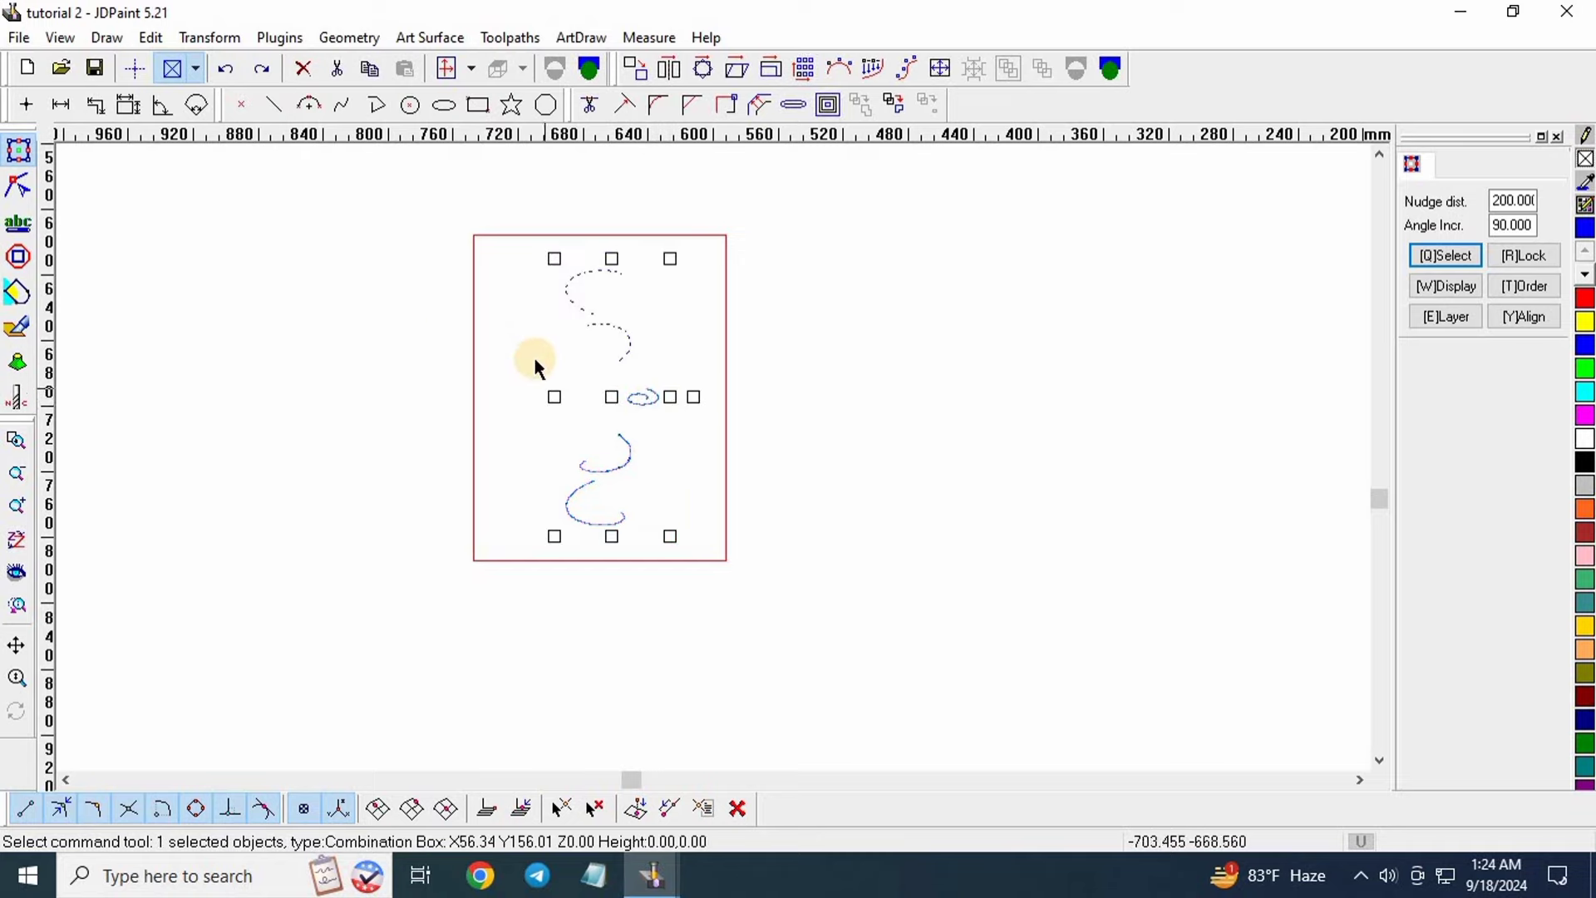
pyautogui.click(847, 530)
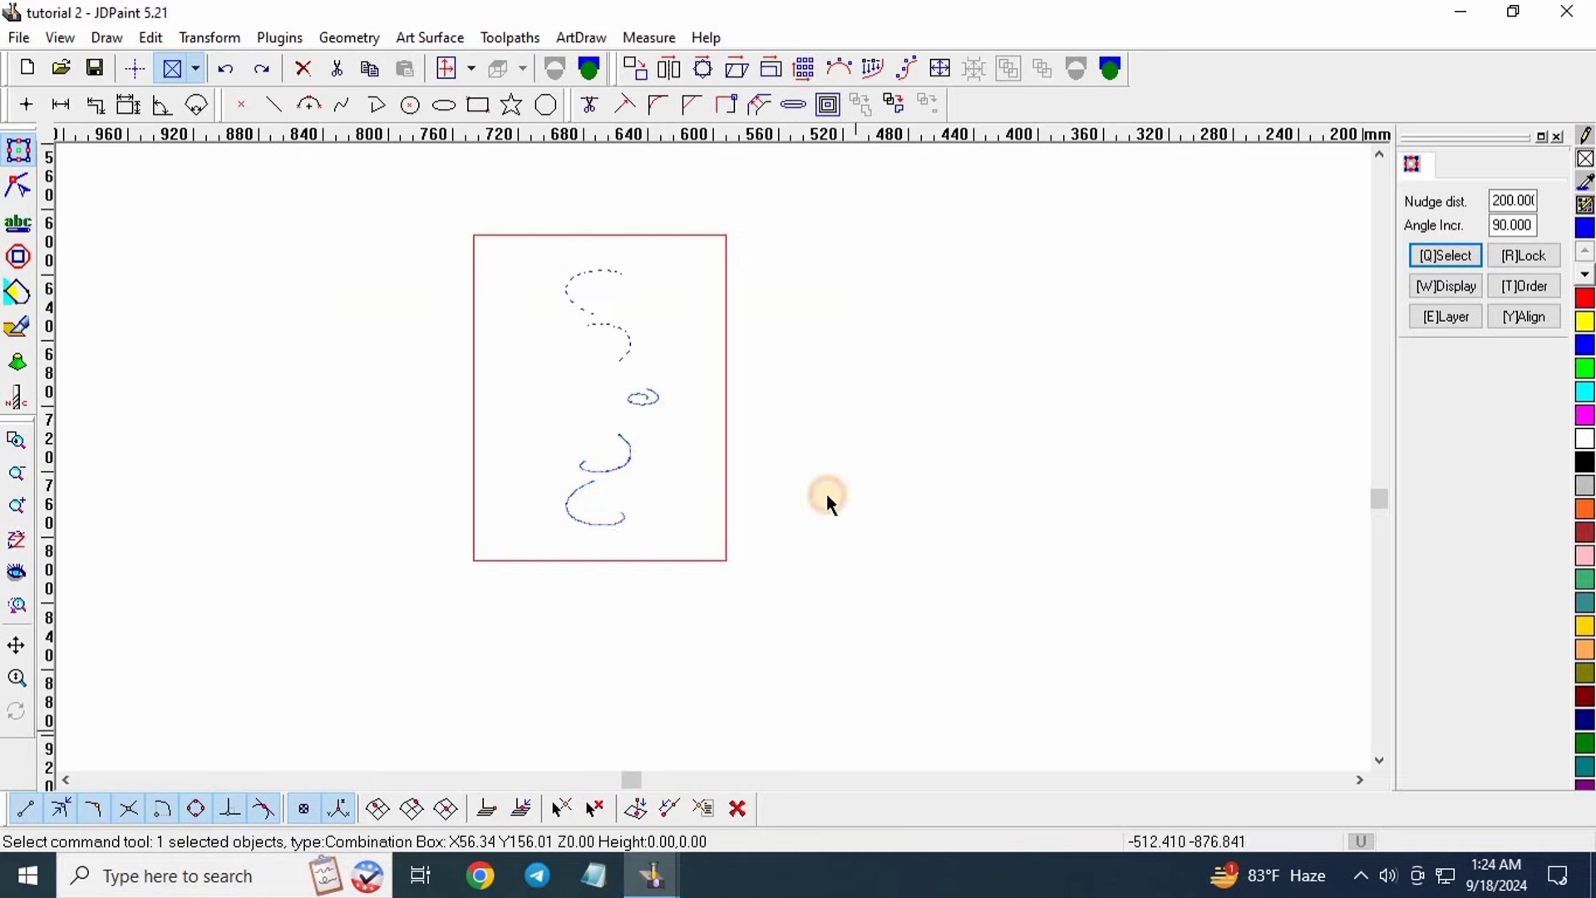
pyautogui.click(631, 418)
# Create a new sculpting model around the combined curves in virtual sculpting, with a 2 mm margin, 12 mm ceiling and 0 mm floor.
pyautogui.click(17, 327)
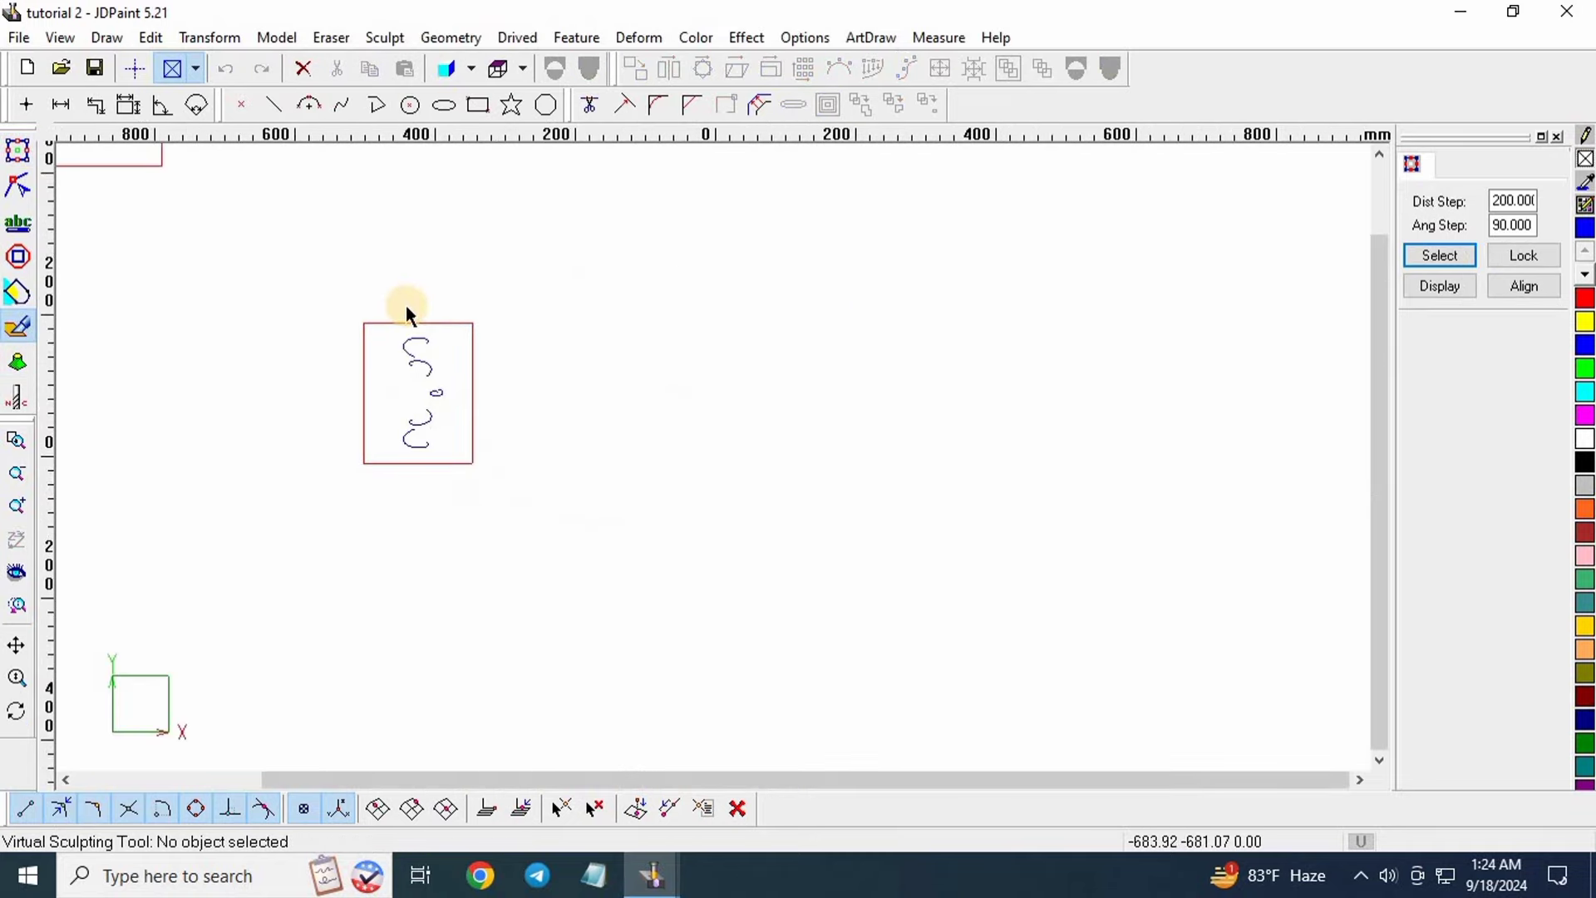
pyautogui.moveTo(377, 288); pyautogui.dragTo(640, 574)
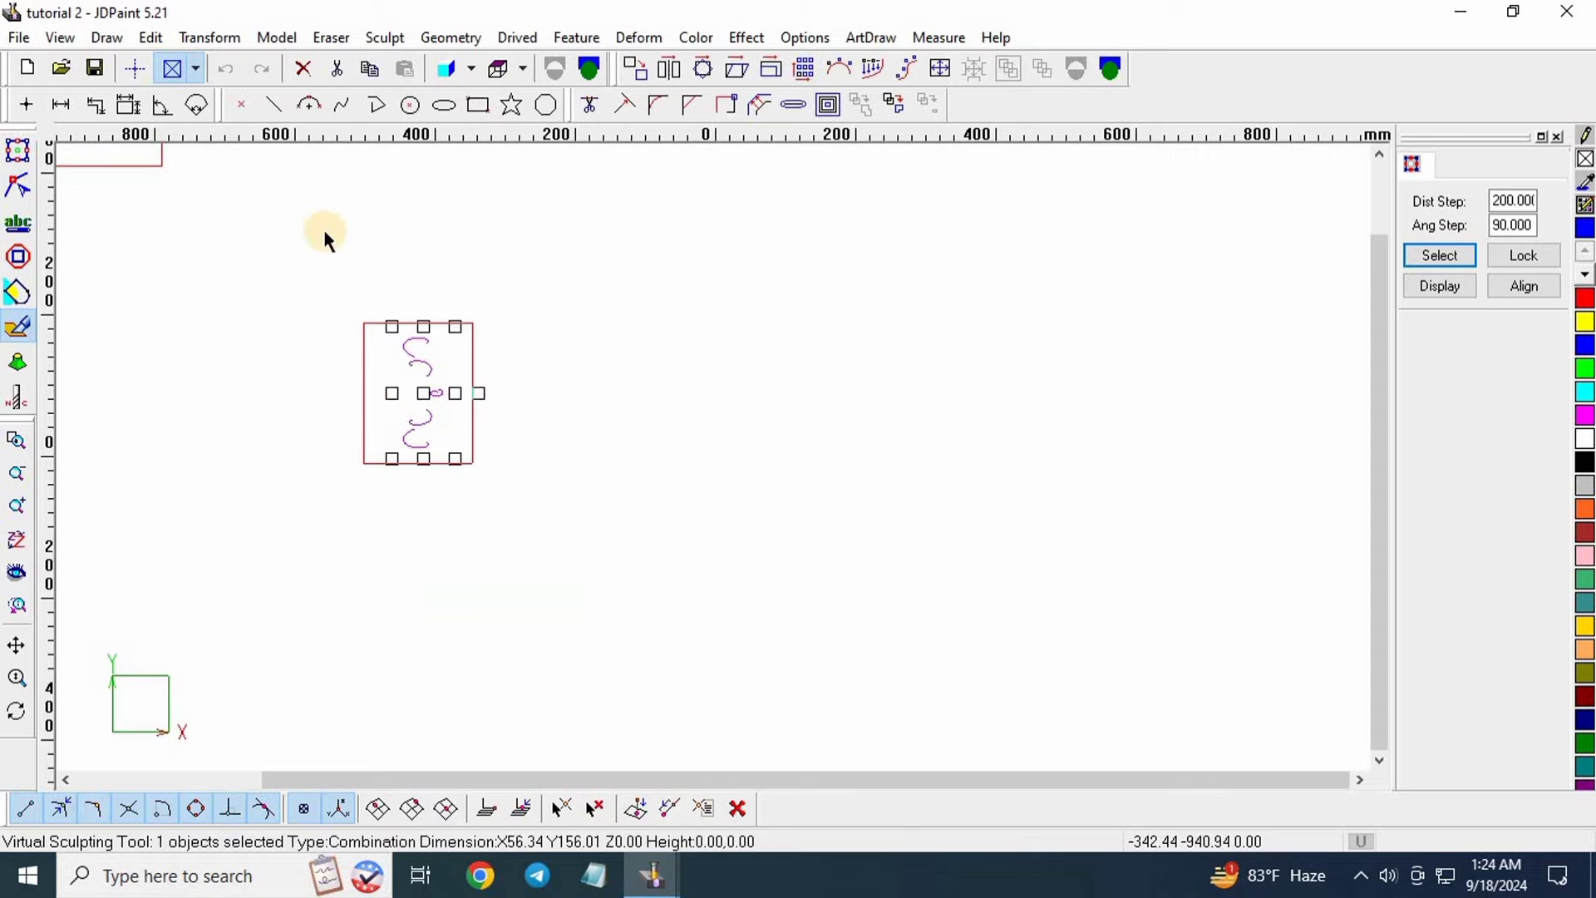
pyautogui.click(277, 37)
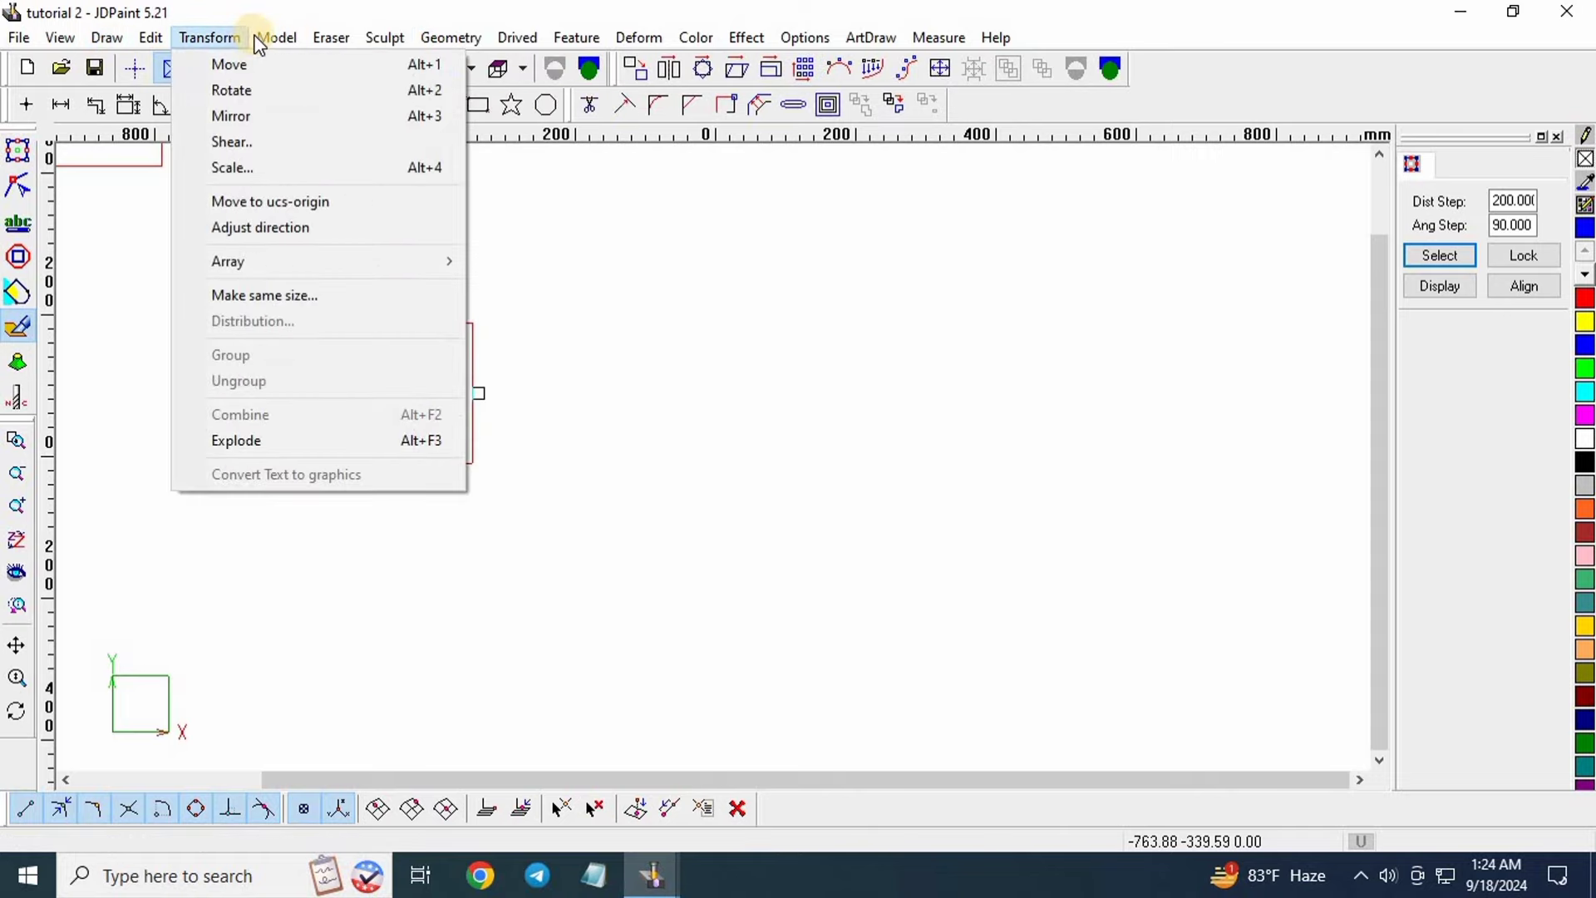
pyautogui.click(332, 64)
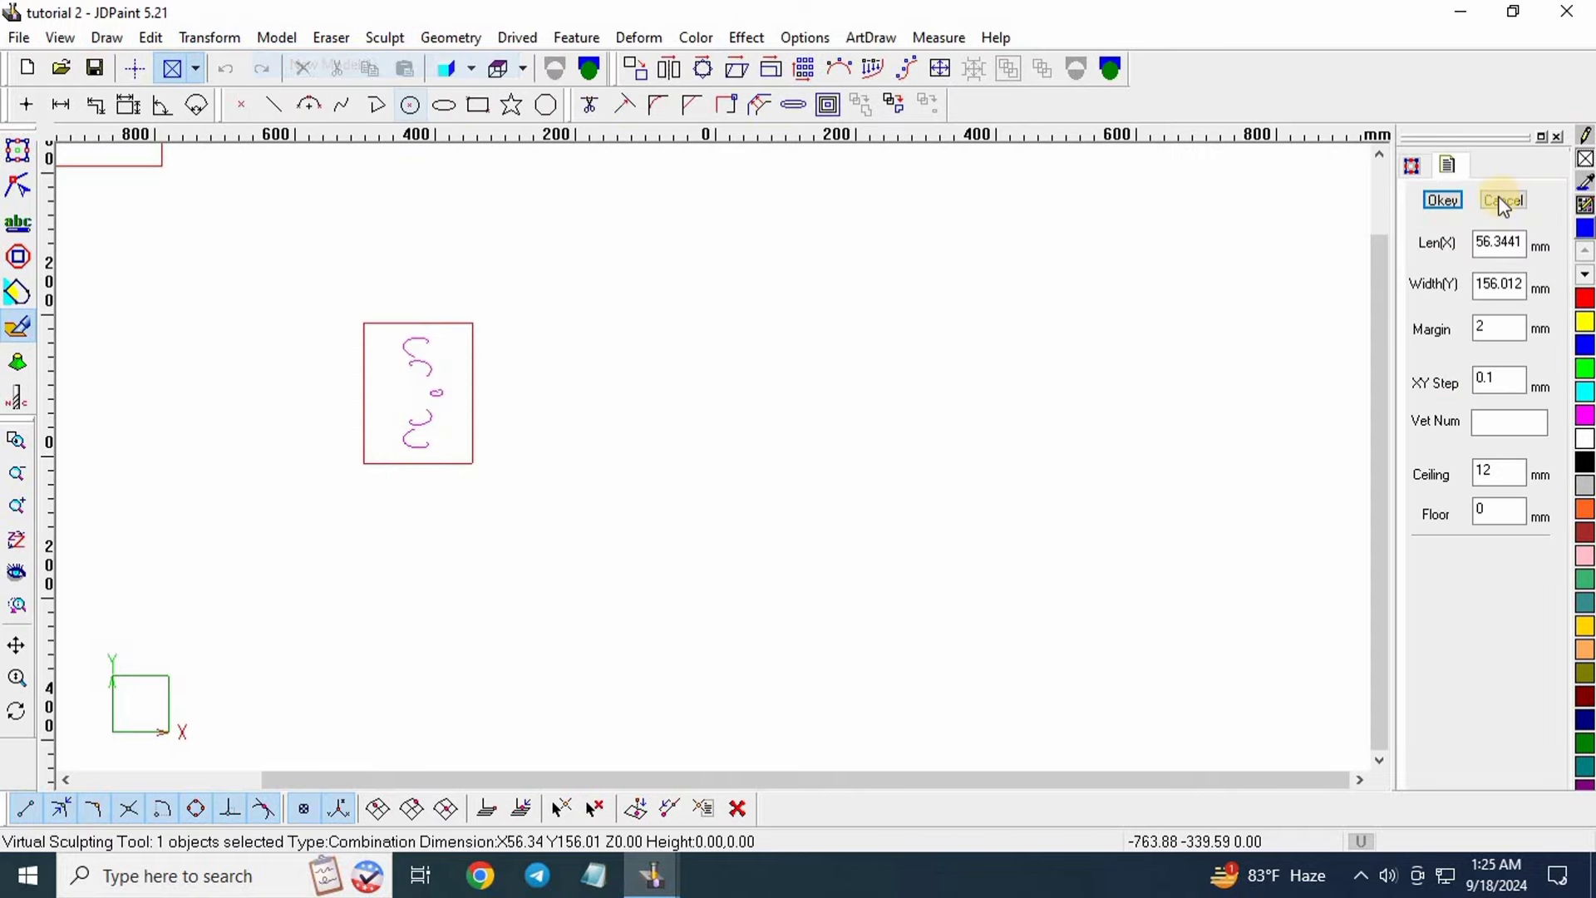
pyautogui.click(1442, 199)
# Carve the combined curves with Wire Cornering, using a brush radius of 2 and a shaft diameter of 2.
pyautogui.click(383, 37)
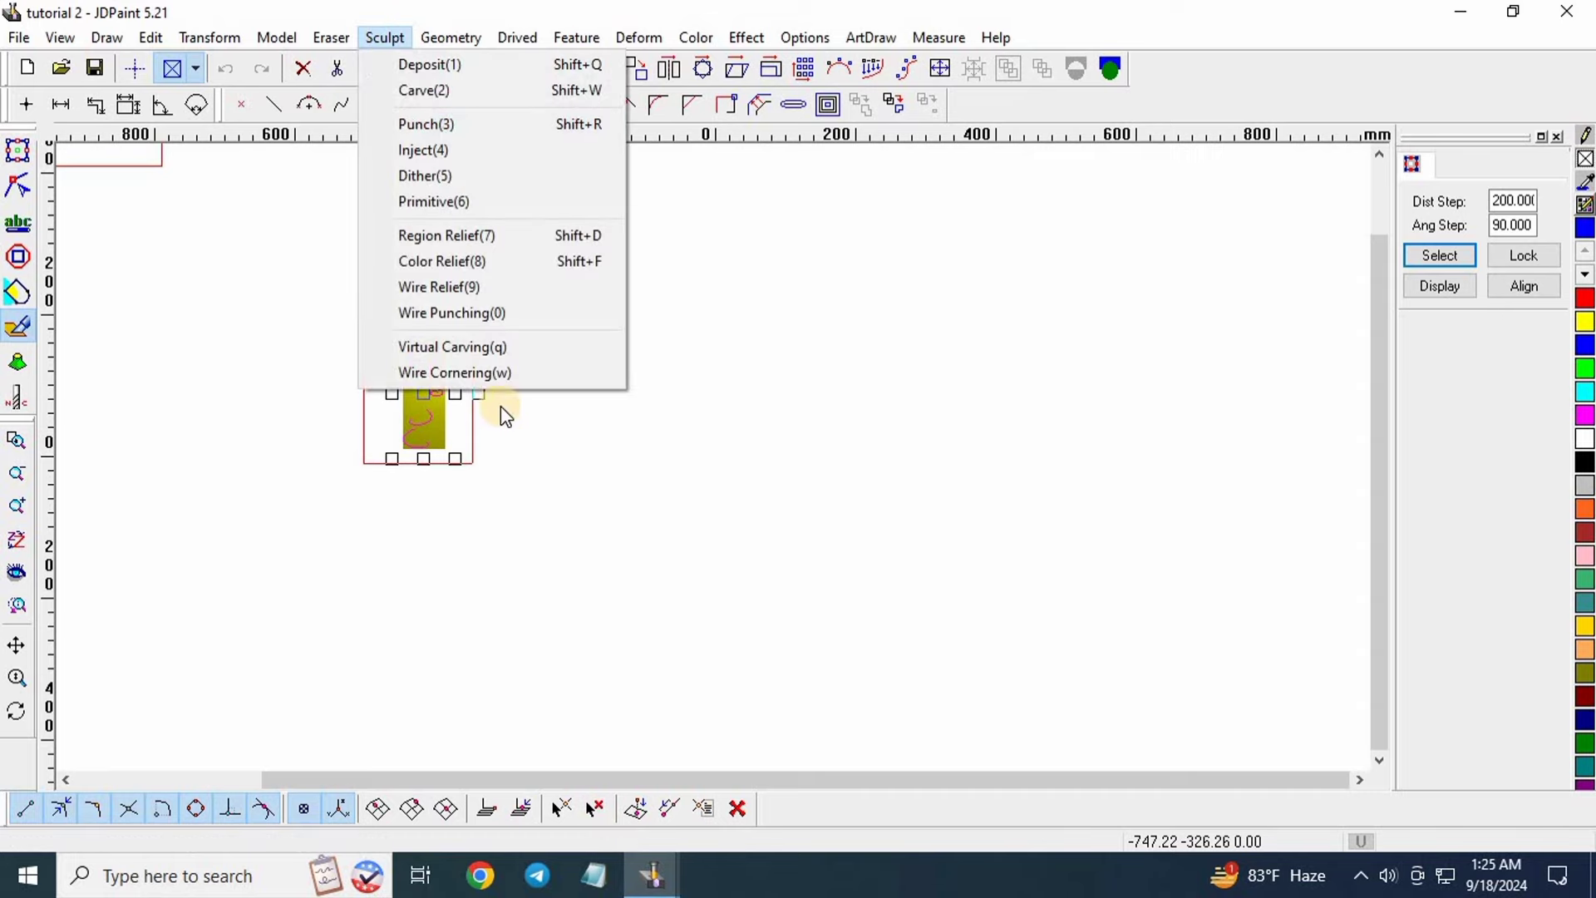
pyautogui.click(502, 378)
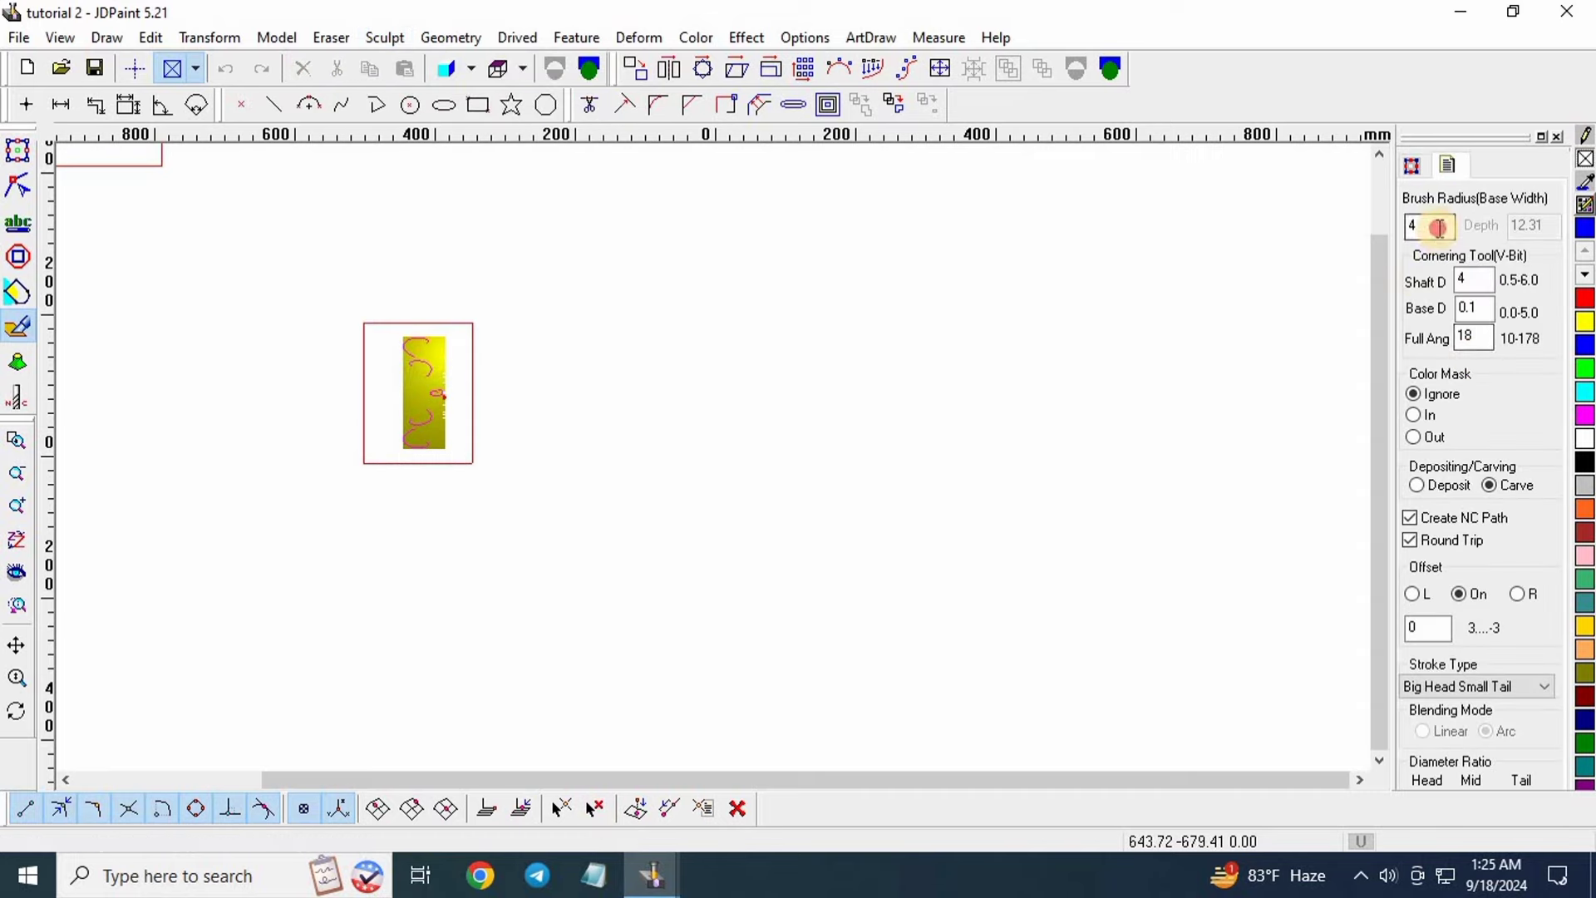
pyautogui.doubleClick(1441, 227)
pyautogui.write('2')
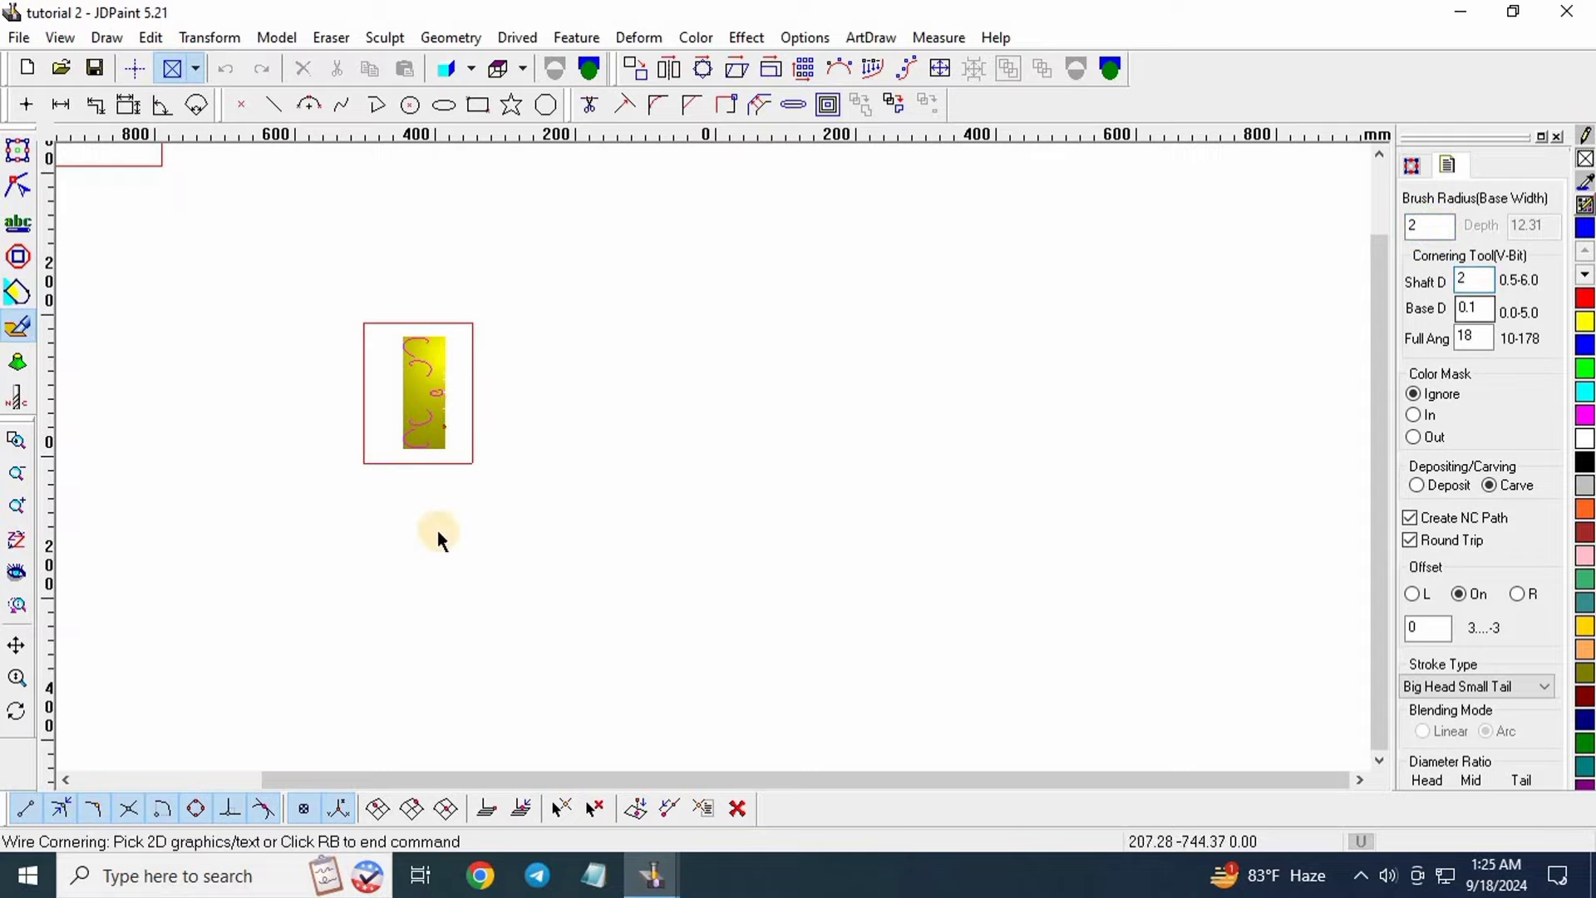
pyautogui.click(428, 389)
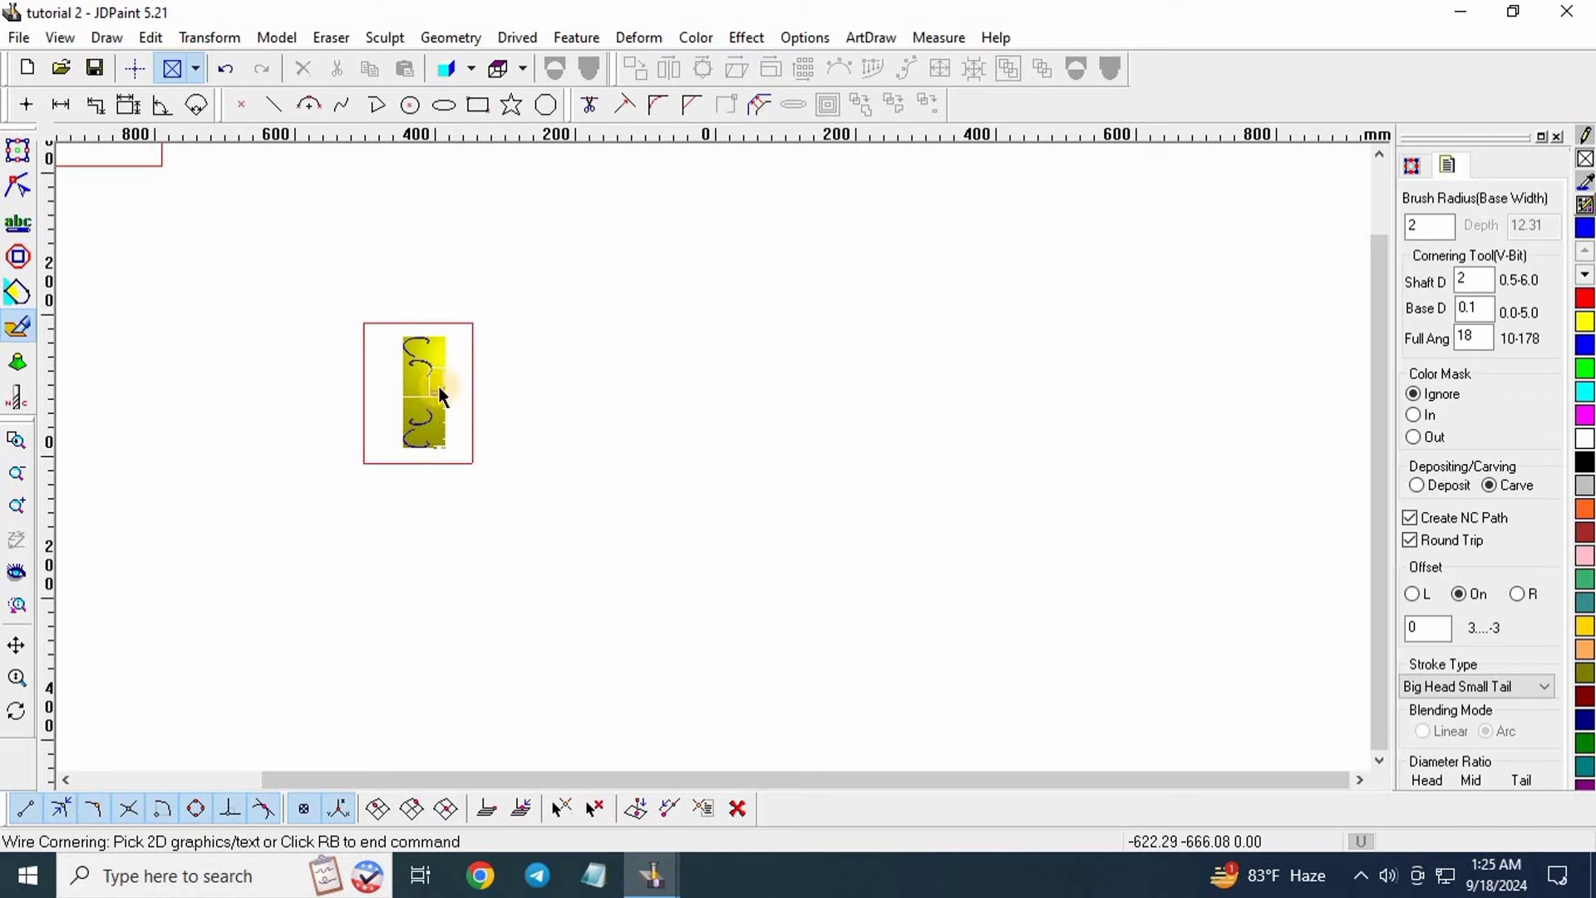
# Return to object selection mode and examine the Z position and NC tool of the small spiral's toolpath group.
pyautogui.click(20, 149)
pyautogui.scroll(3, 649, 408)
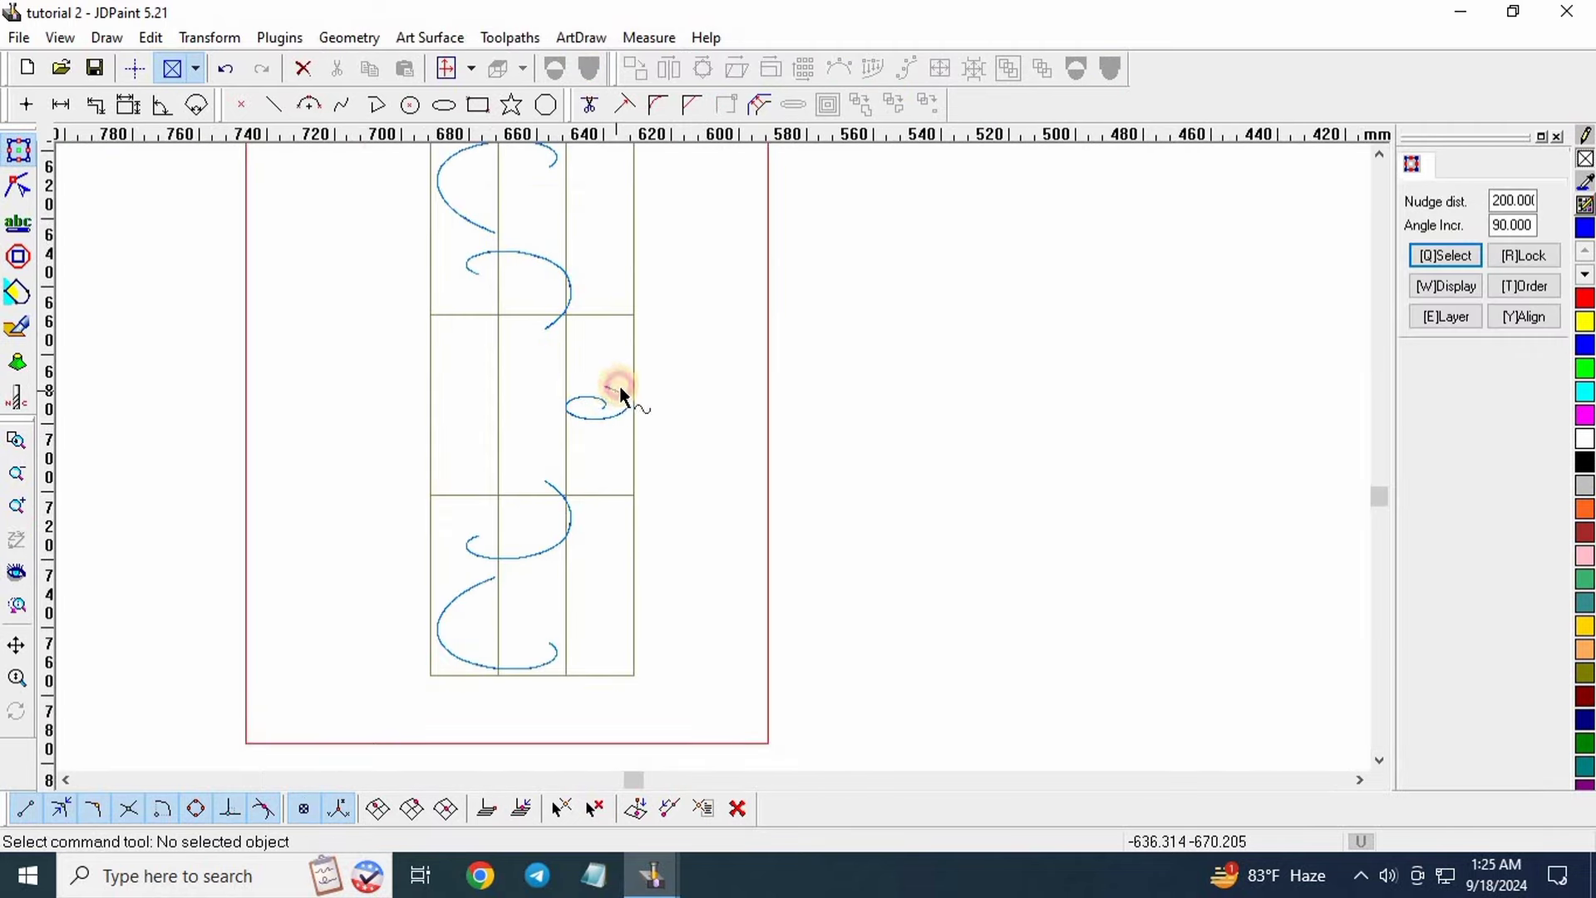
pyautogui.click(621, 386)
pyautogui.scroll(-3, 731, 316)
pyautogui.rightClick(806, 325)
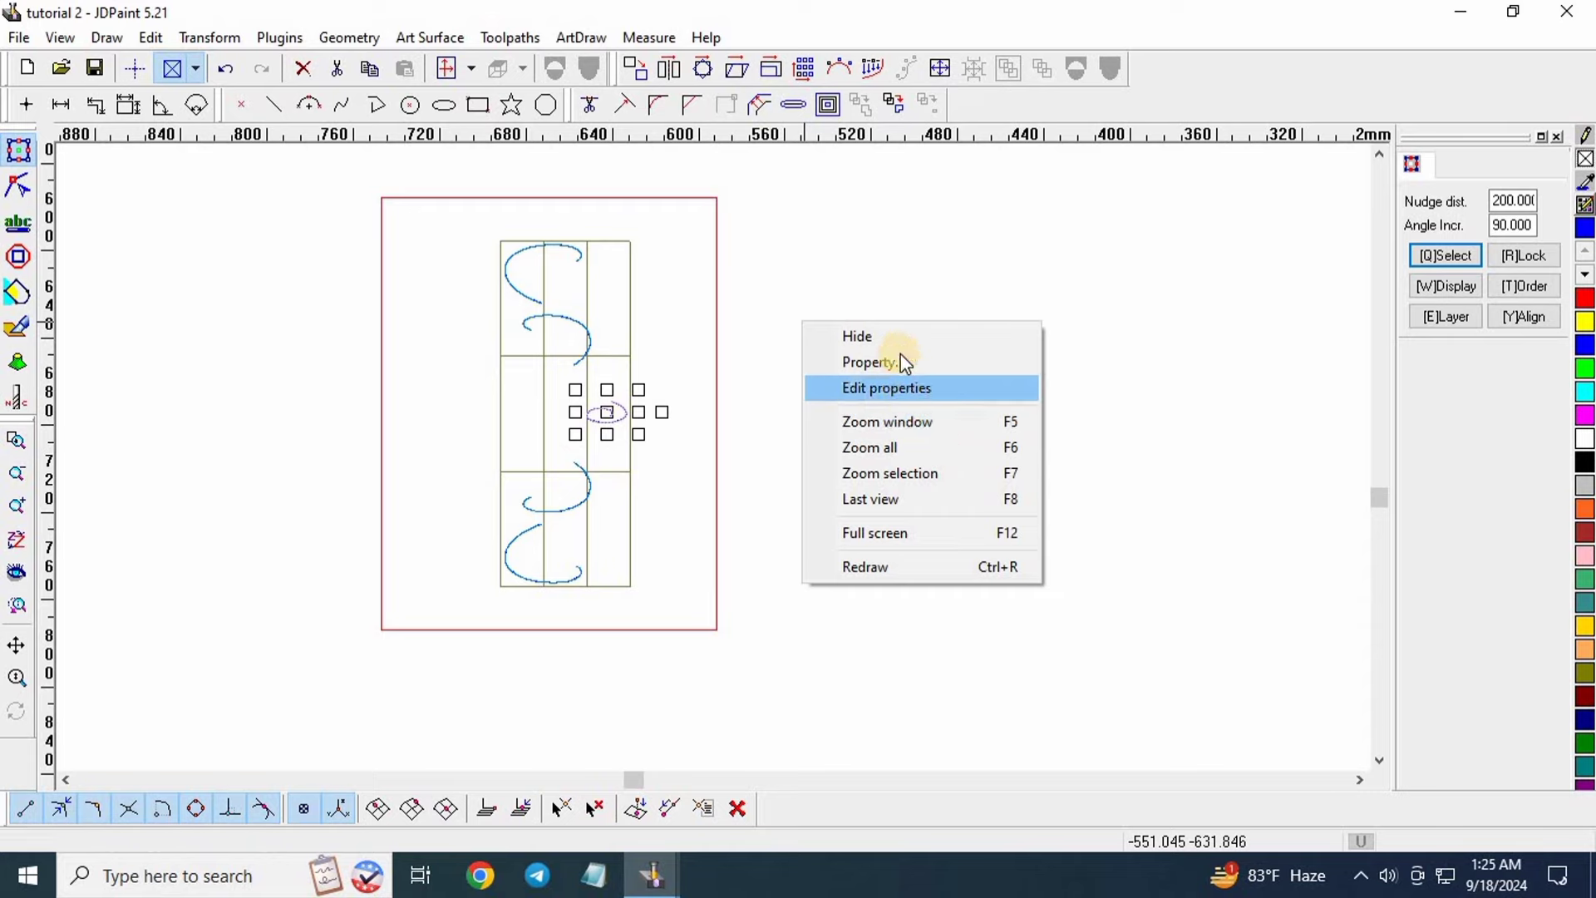
pyautogui.click(898, 364)
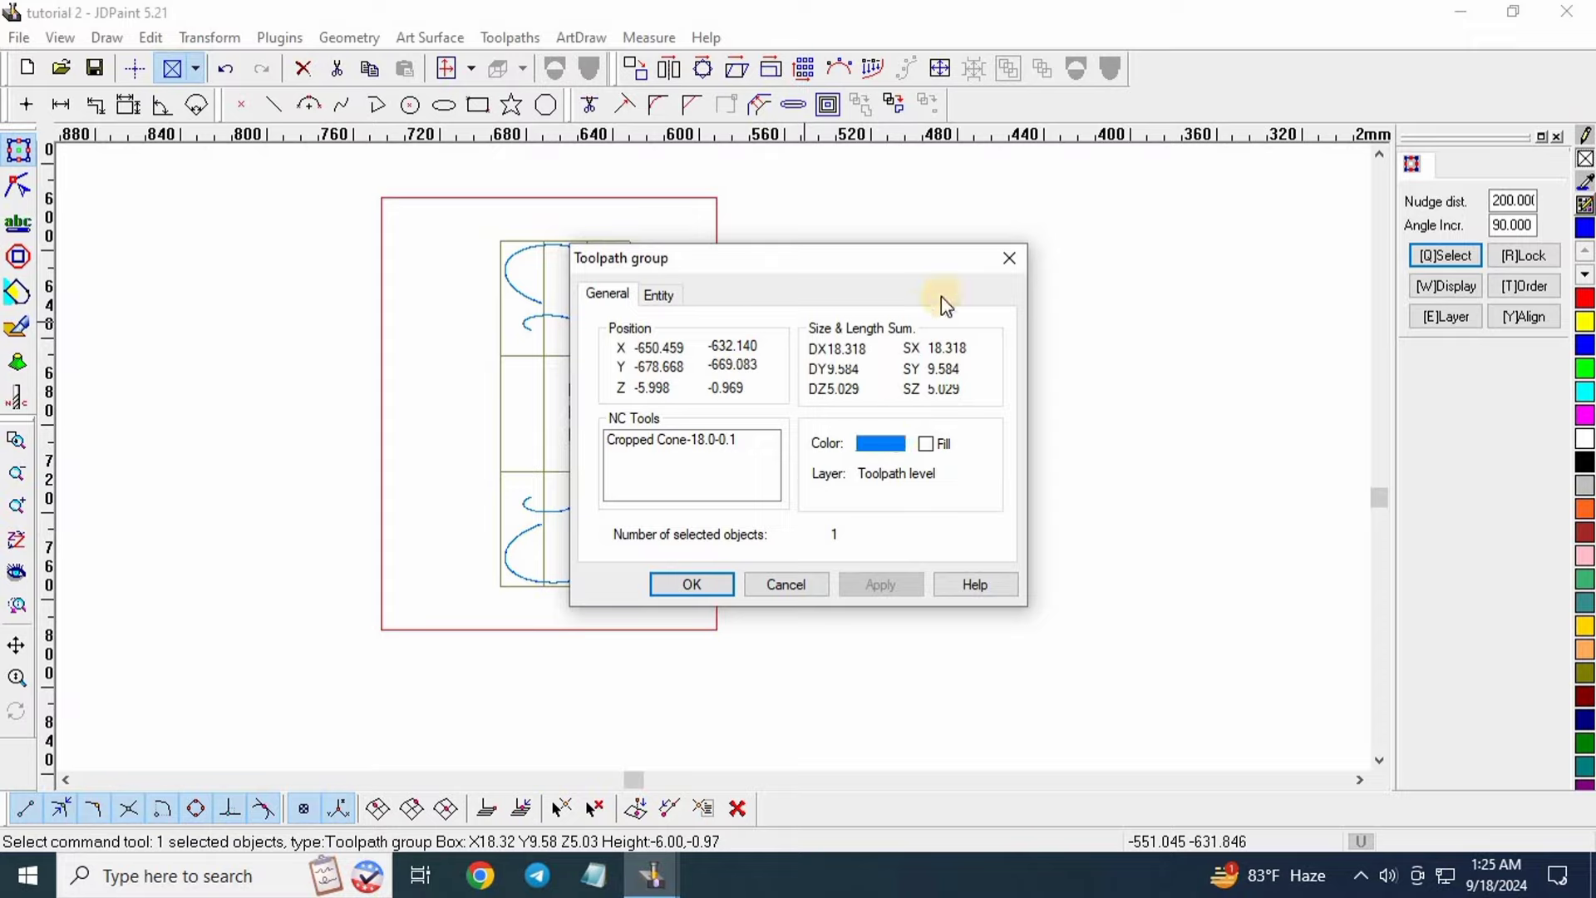
pyautogui.click(998, 264)
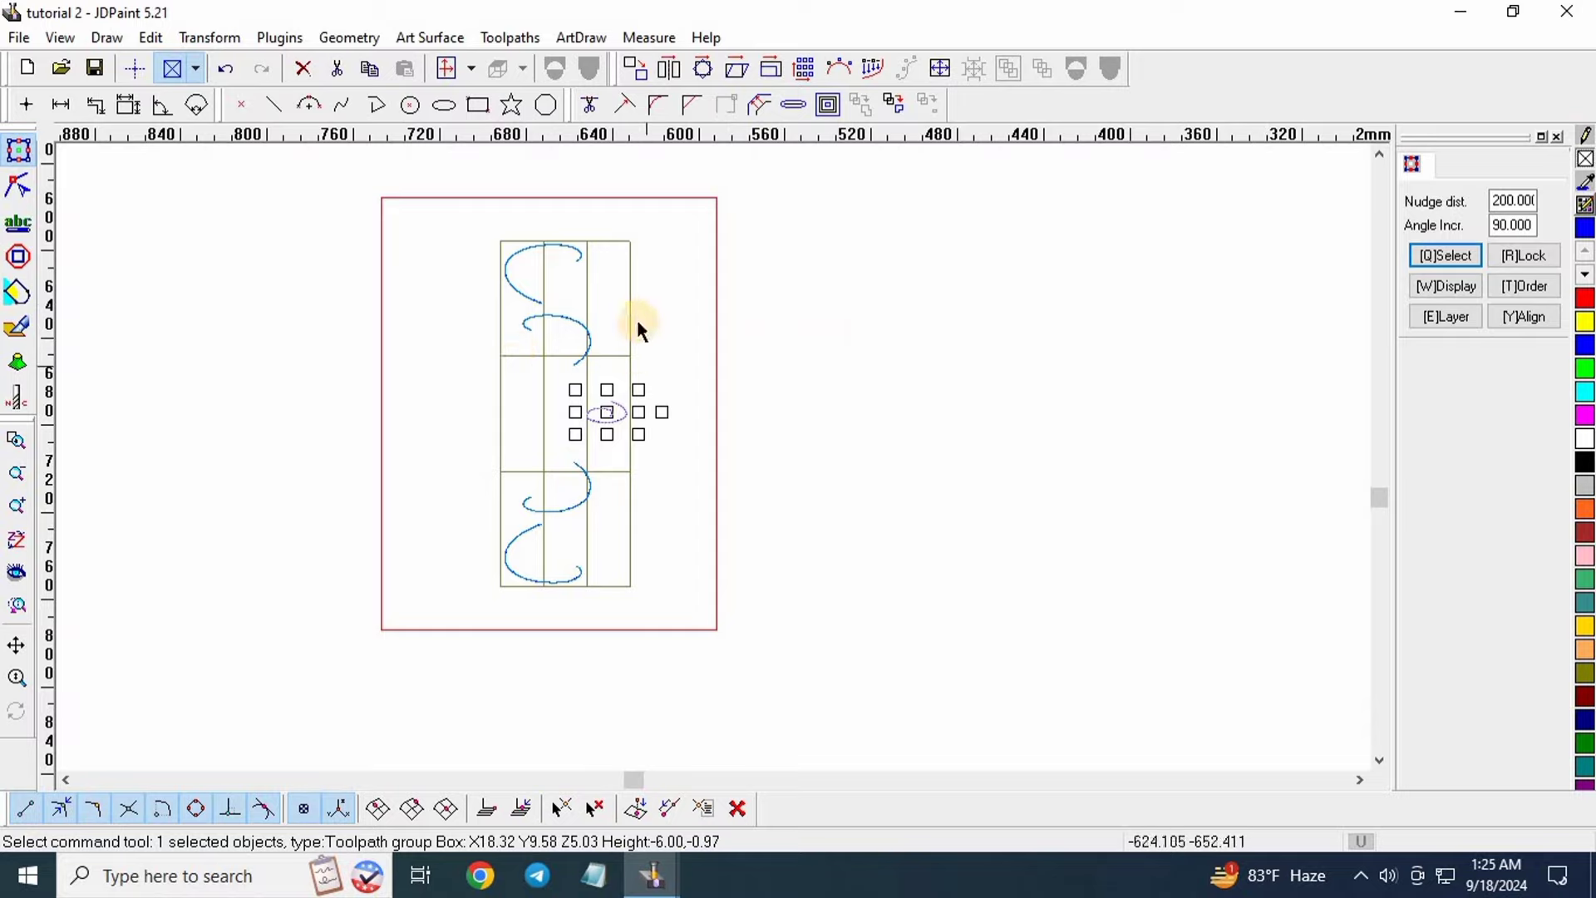
# Remove the mesh and the five toolpath groups made with the 2 mm shaft, leaving the dark blue source curves.
pyautogui.click(631, 320)
pyautogui.click(553, 265)
pyautogui.click(619, 382)
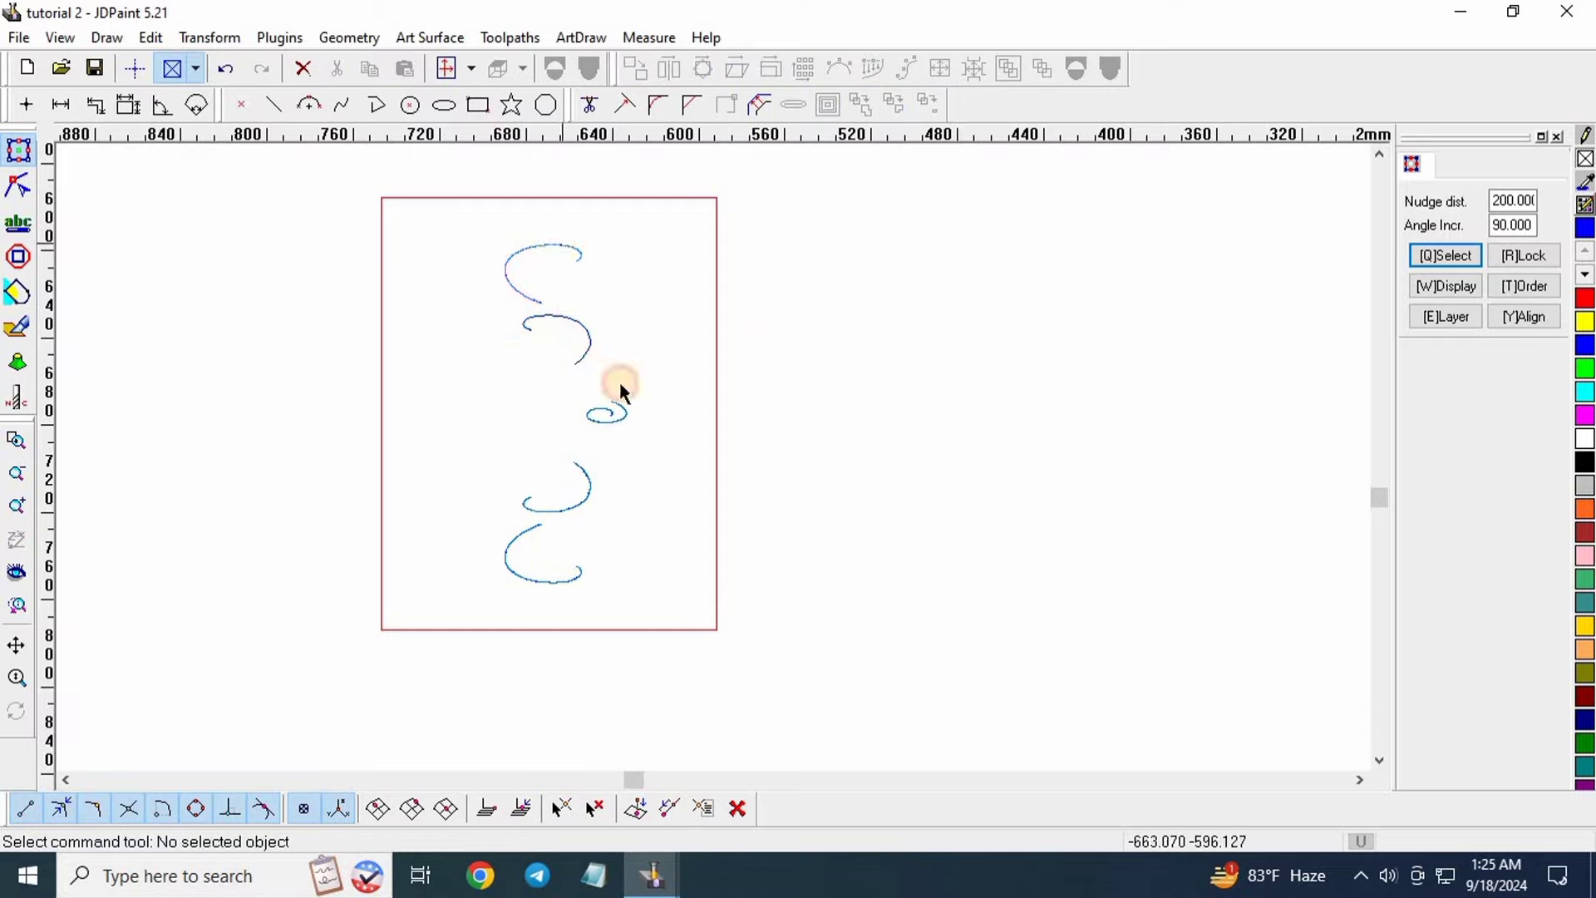
pyautogui.click(618, 409)
pyautogui.click(552, 522)
pyautogui.click(569, 507)
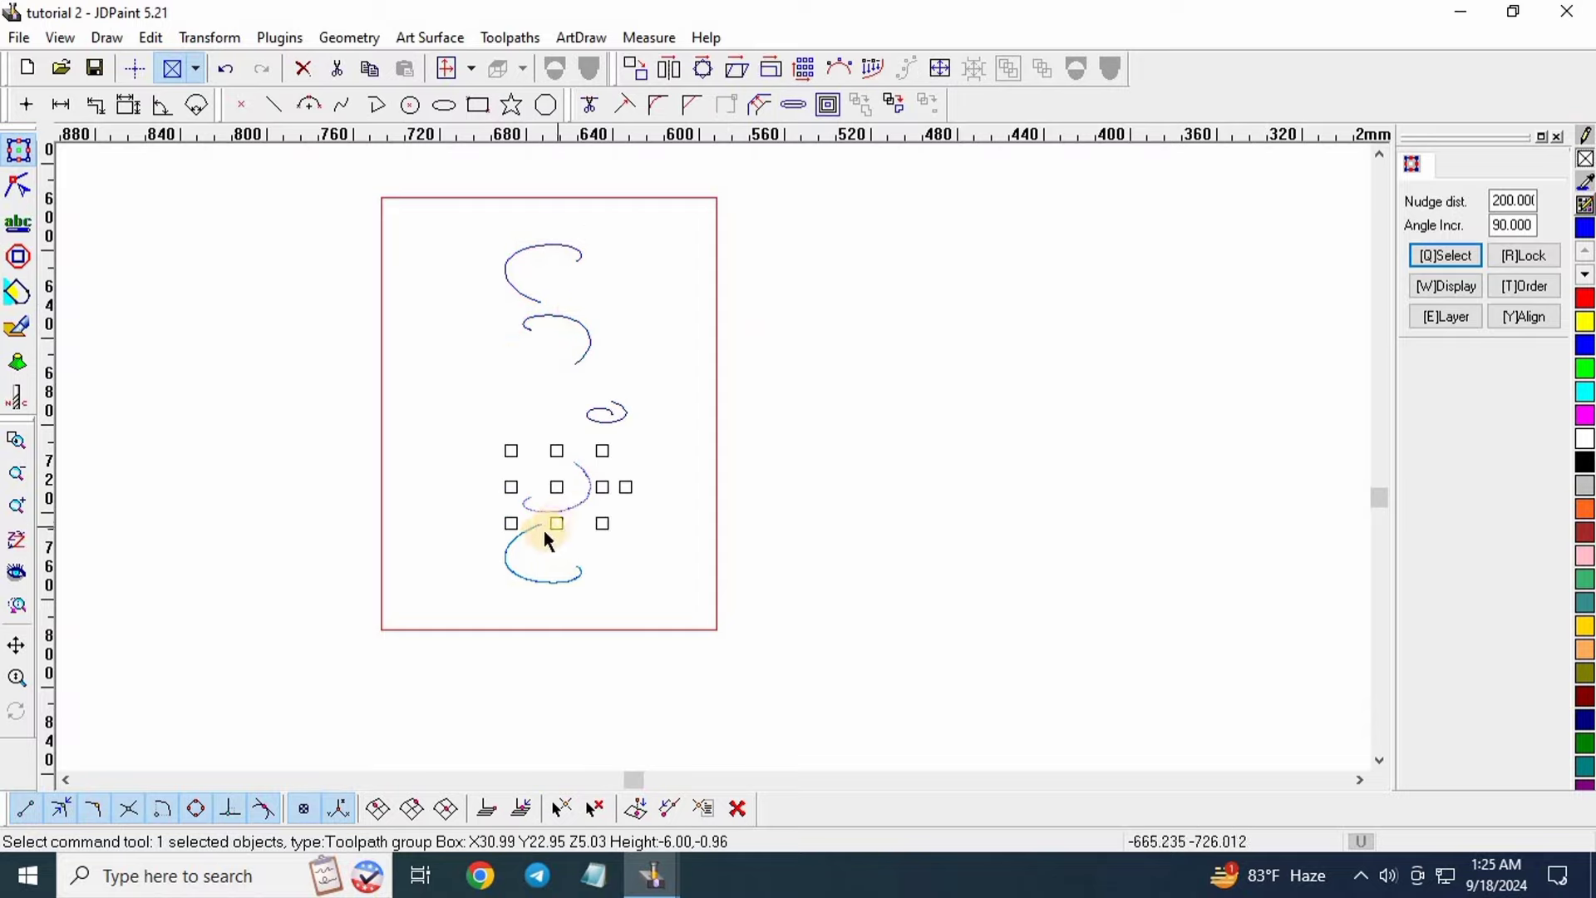
pyautogui.click(536, 539)
pyautogui.click(672, 399)
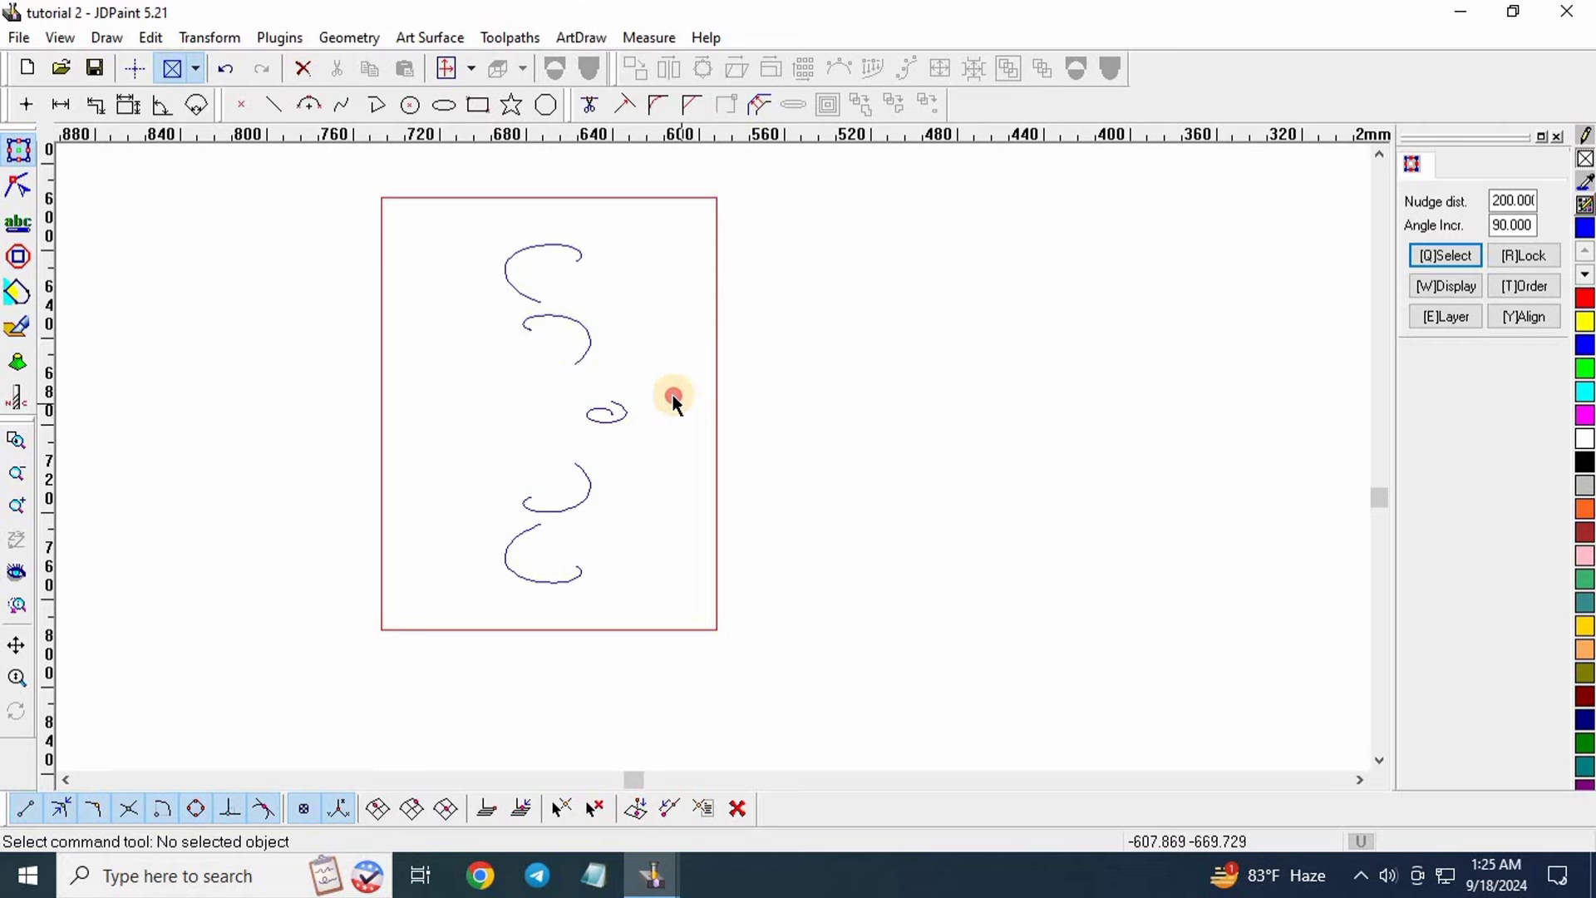
# Rebuild the sculpting model around the selected combined curves in virtual sculpting, with a 12 mm ceiling and 0 mm floor.
pyautogui.click(16, 329)
pyautogui.moveTo(418, 308); pyautogui.dragTo(596, 566)
pyautogui.click(439, 411)
pyautogui.scroll(2, 439, 411)
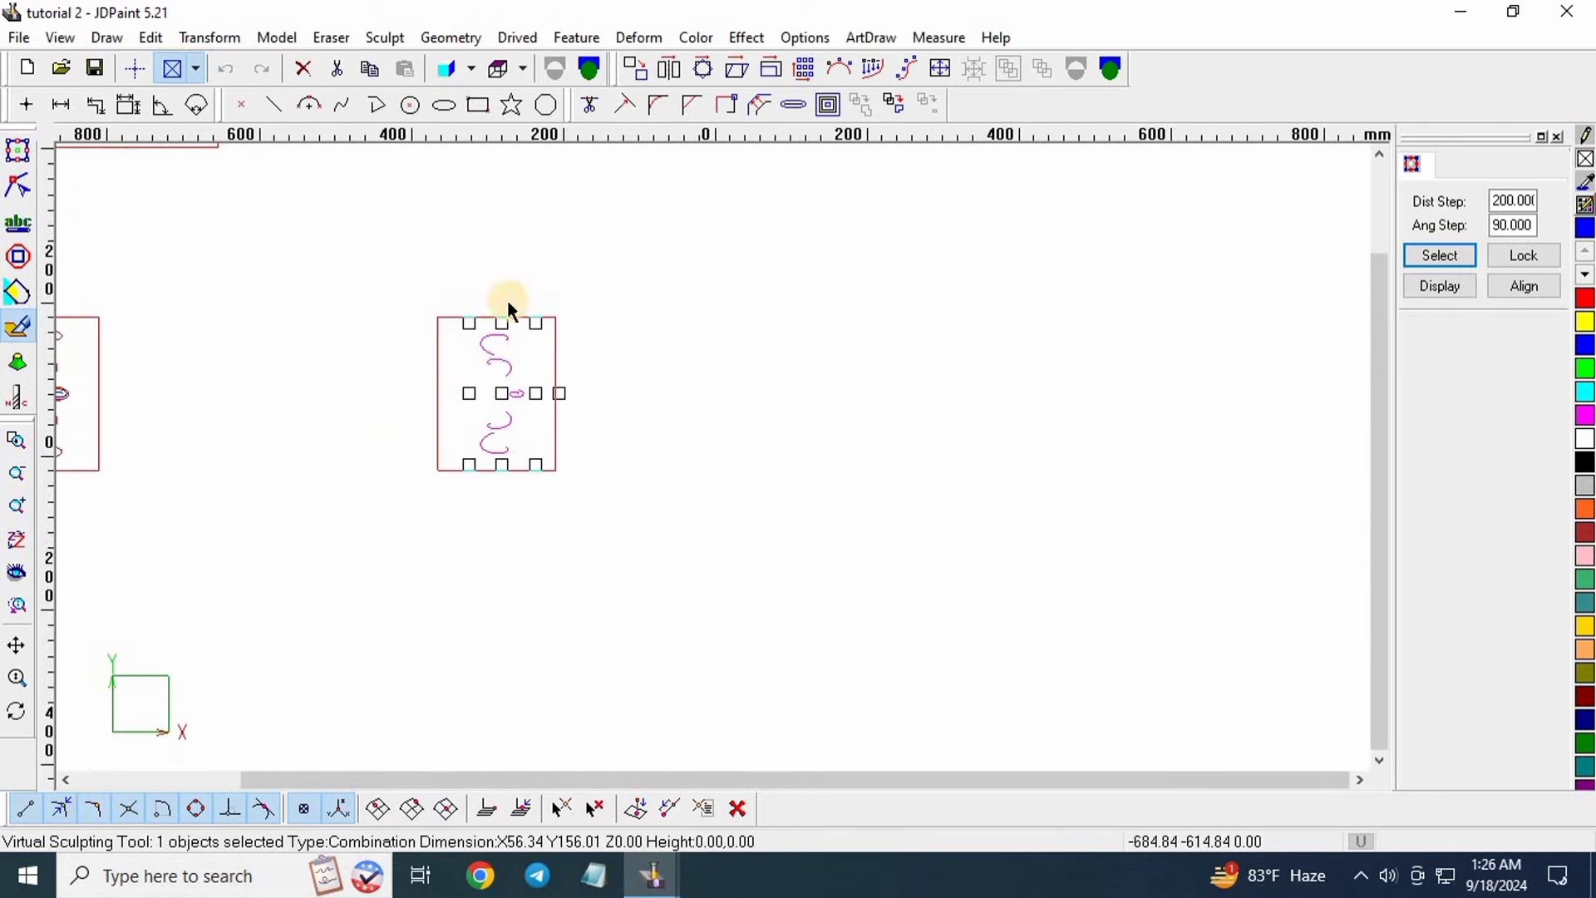
pyautogui.click(263, 36)
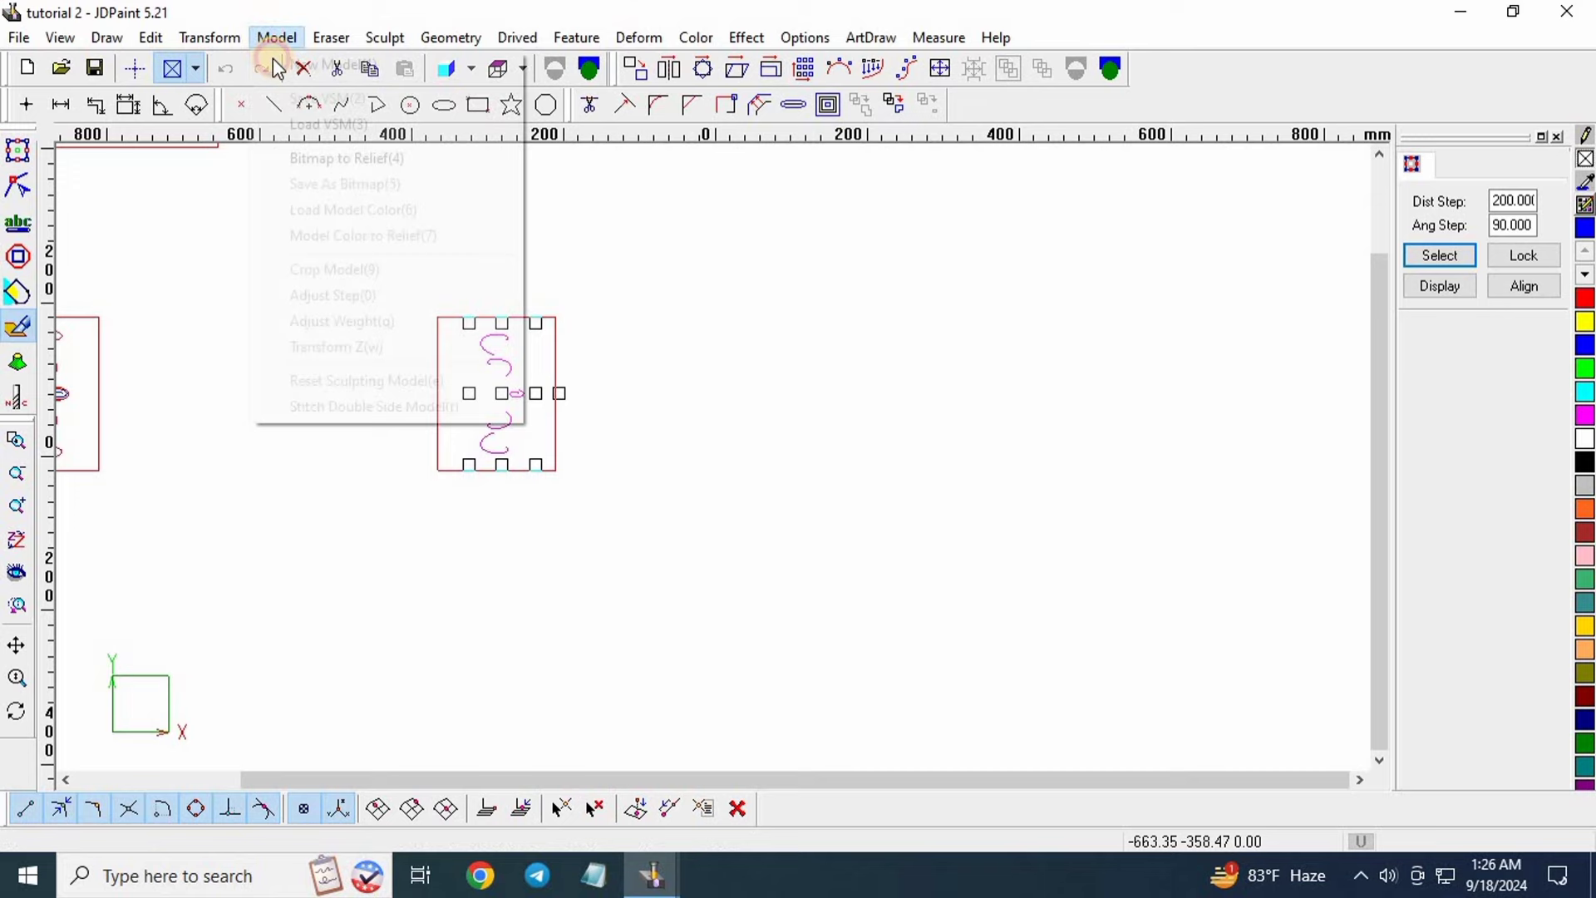
pyautogui.click(364, 79)
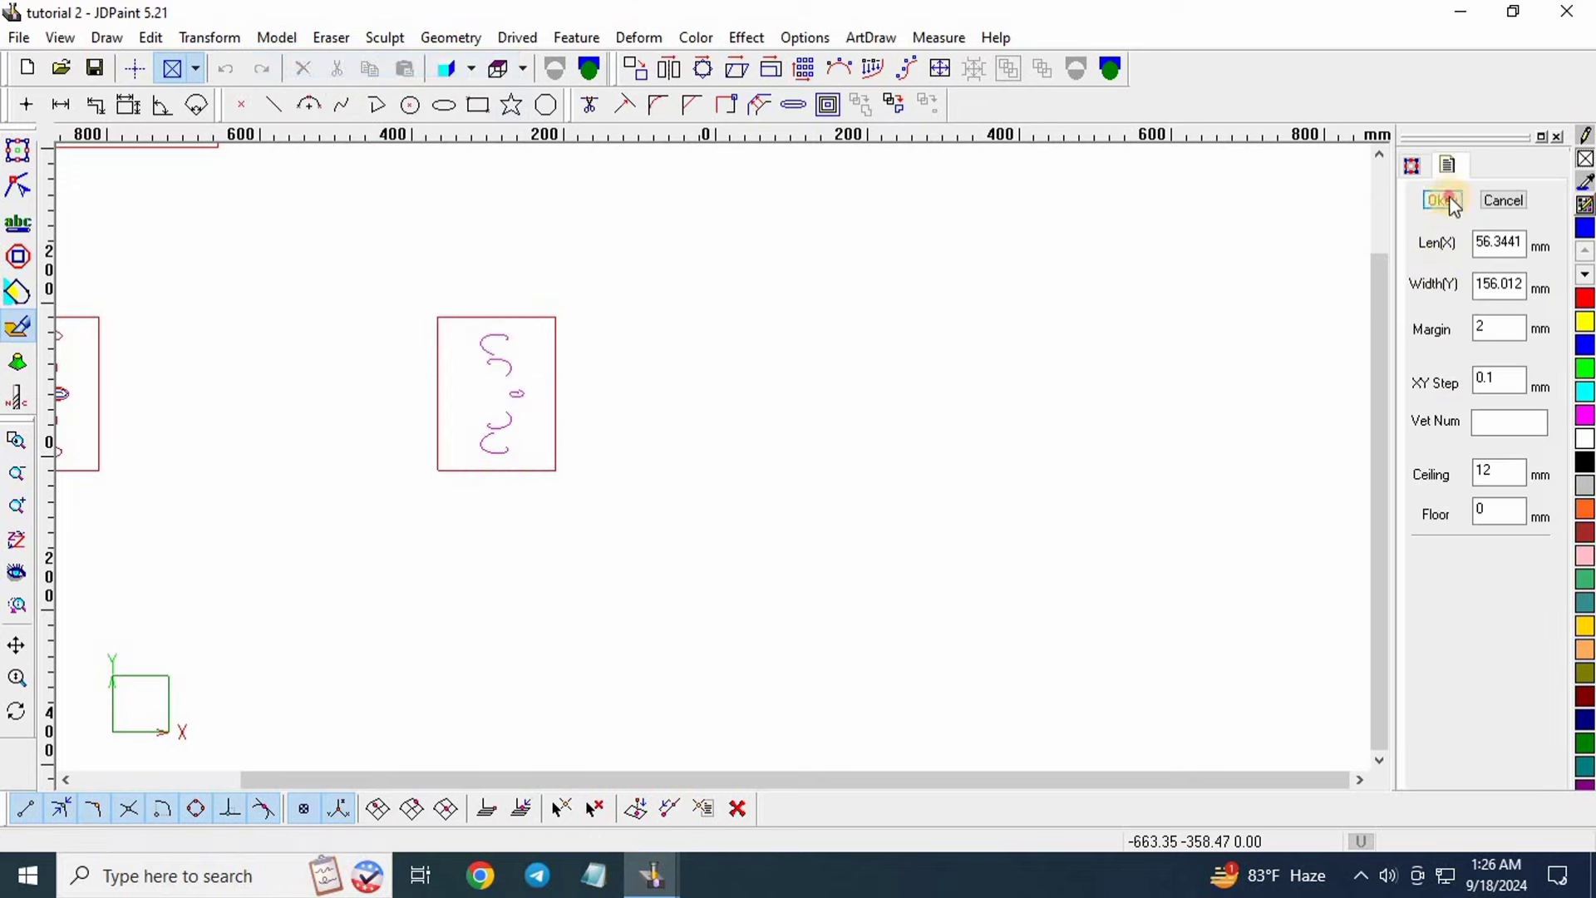
pyautogui.rightClick(516, 438)
# Set the Wire Cornering tool's full angle to 19 and carve the combined curves into the model.
pyautogui.click(384, 37)
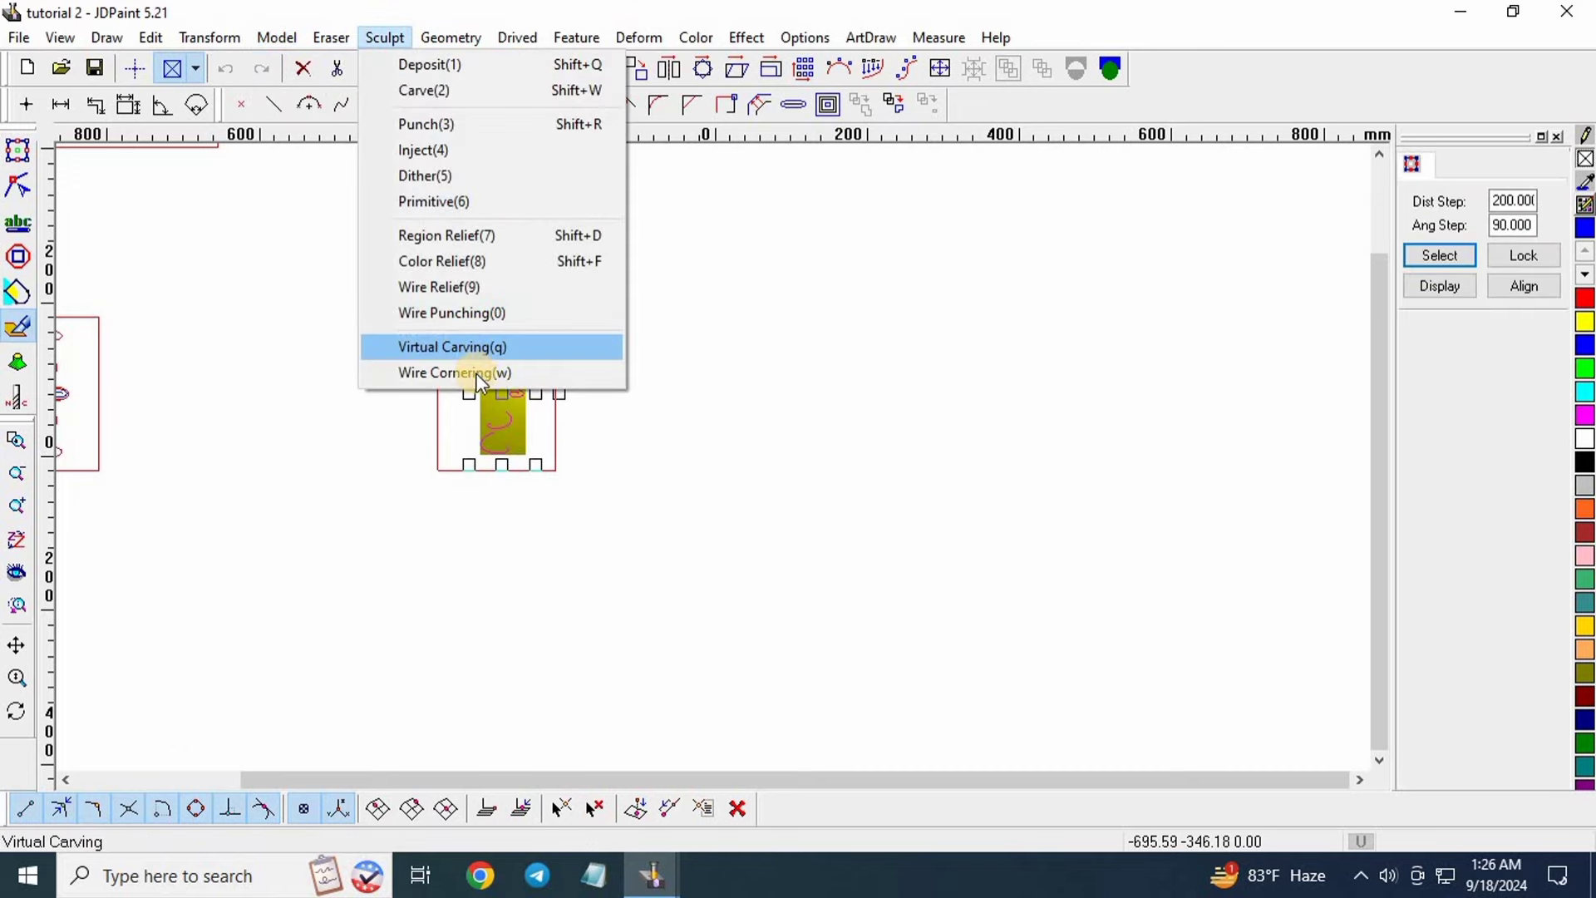
pyautogui.click(480, 374)
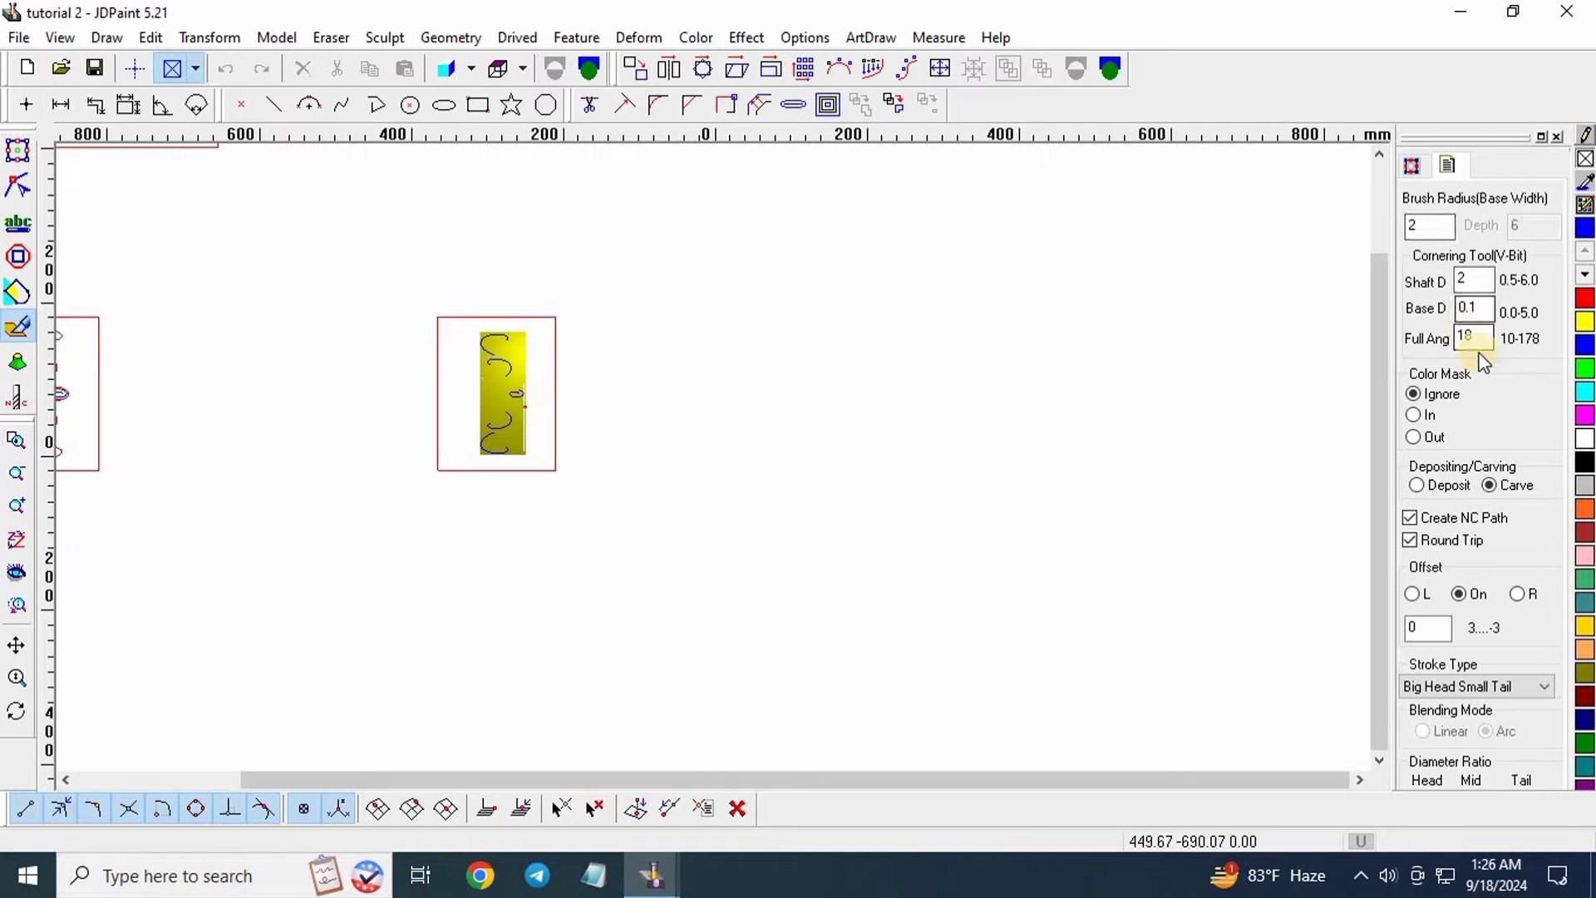
pyautogui.click(516, 420)
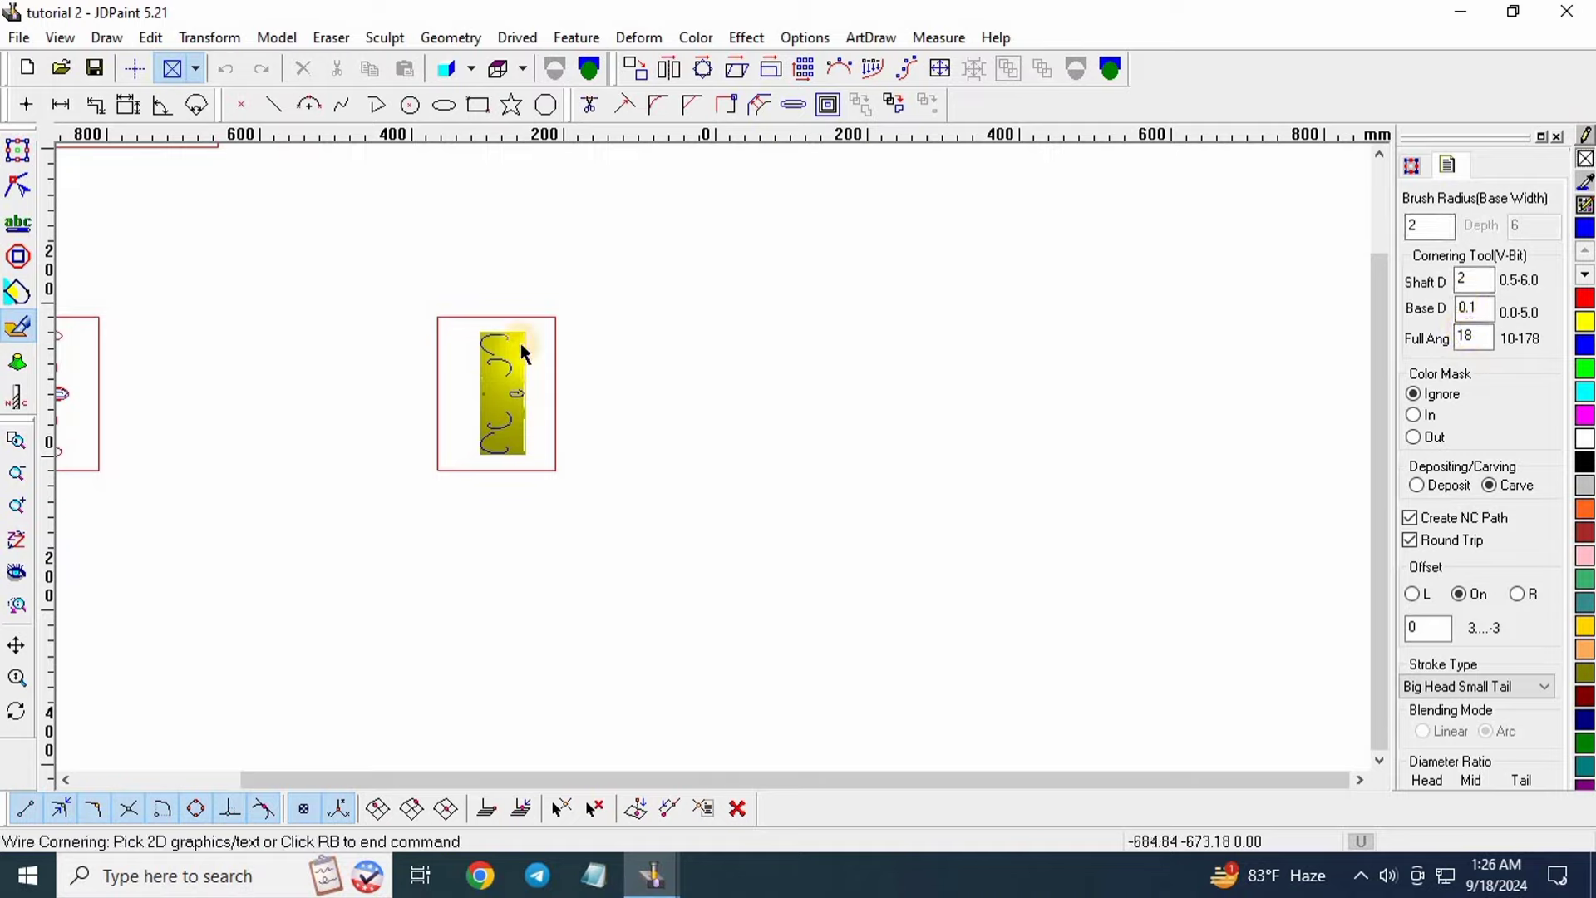
pyautogui.rightClick(536, 389)
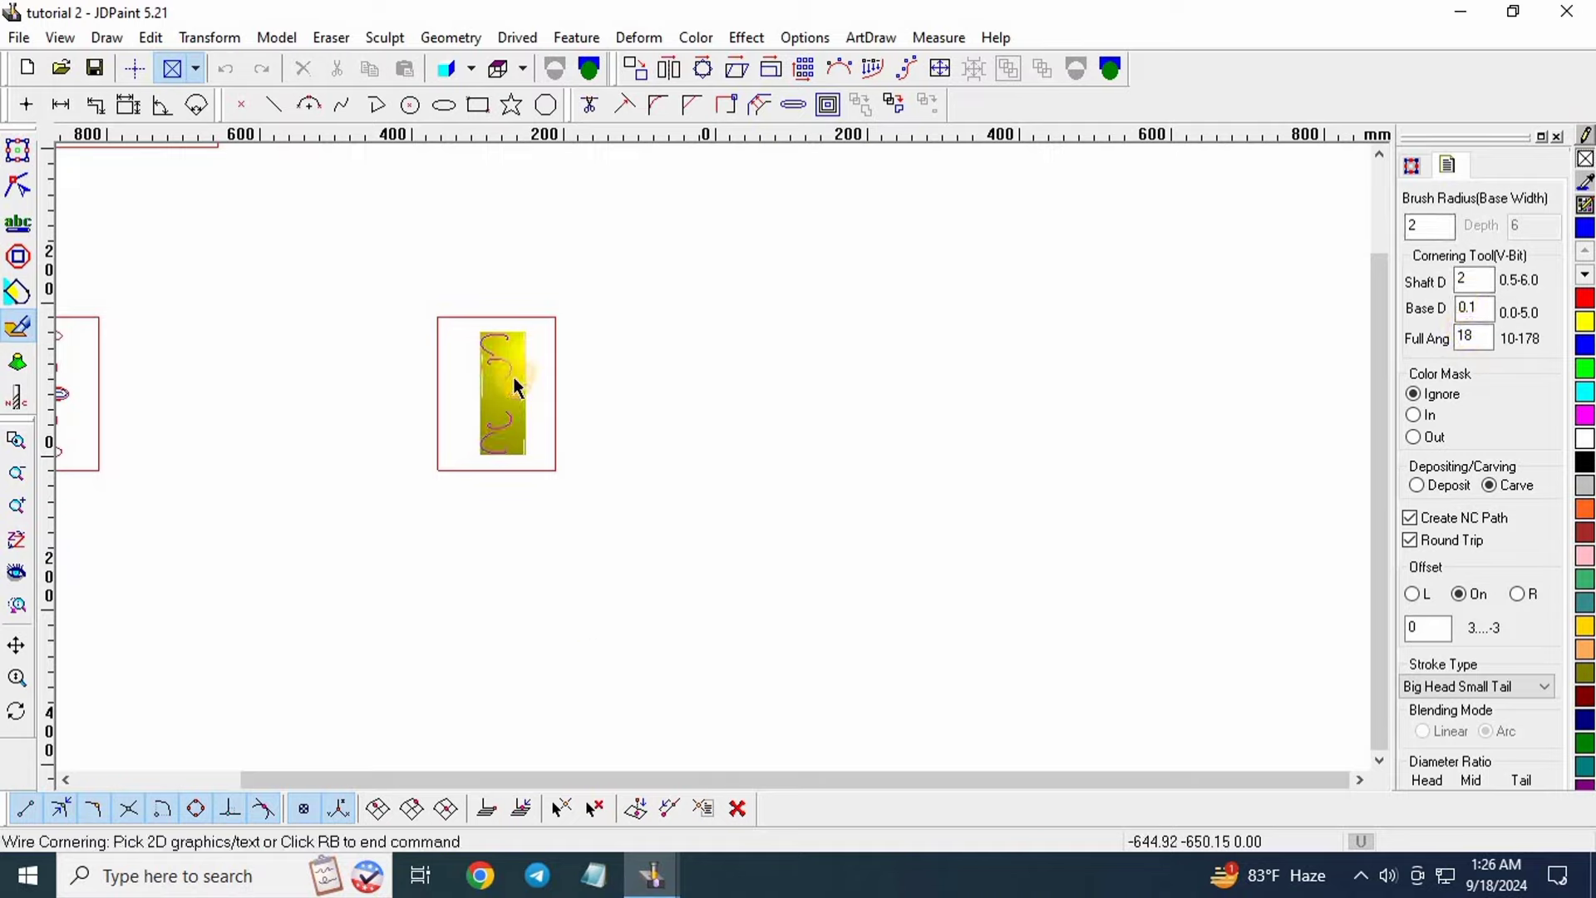
pyautogui.click(511, 406)
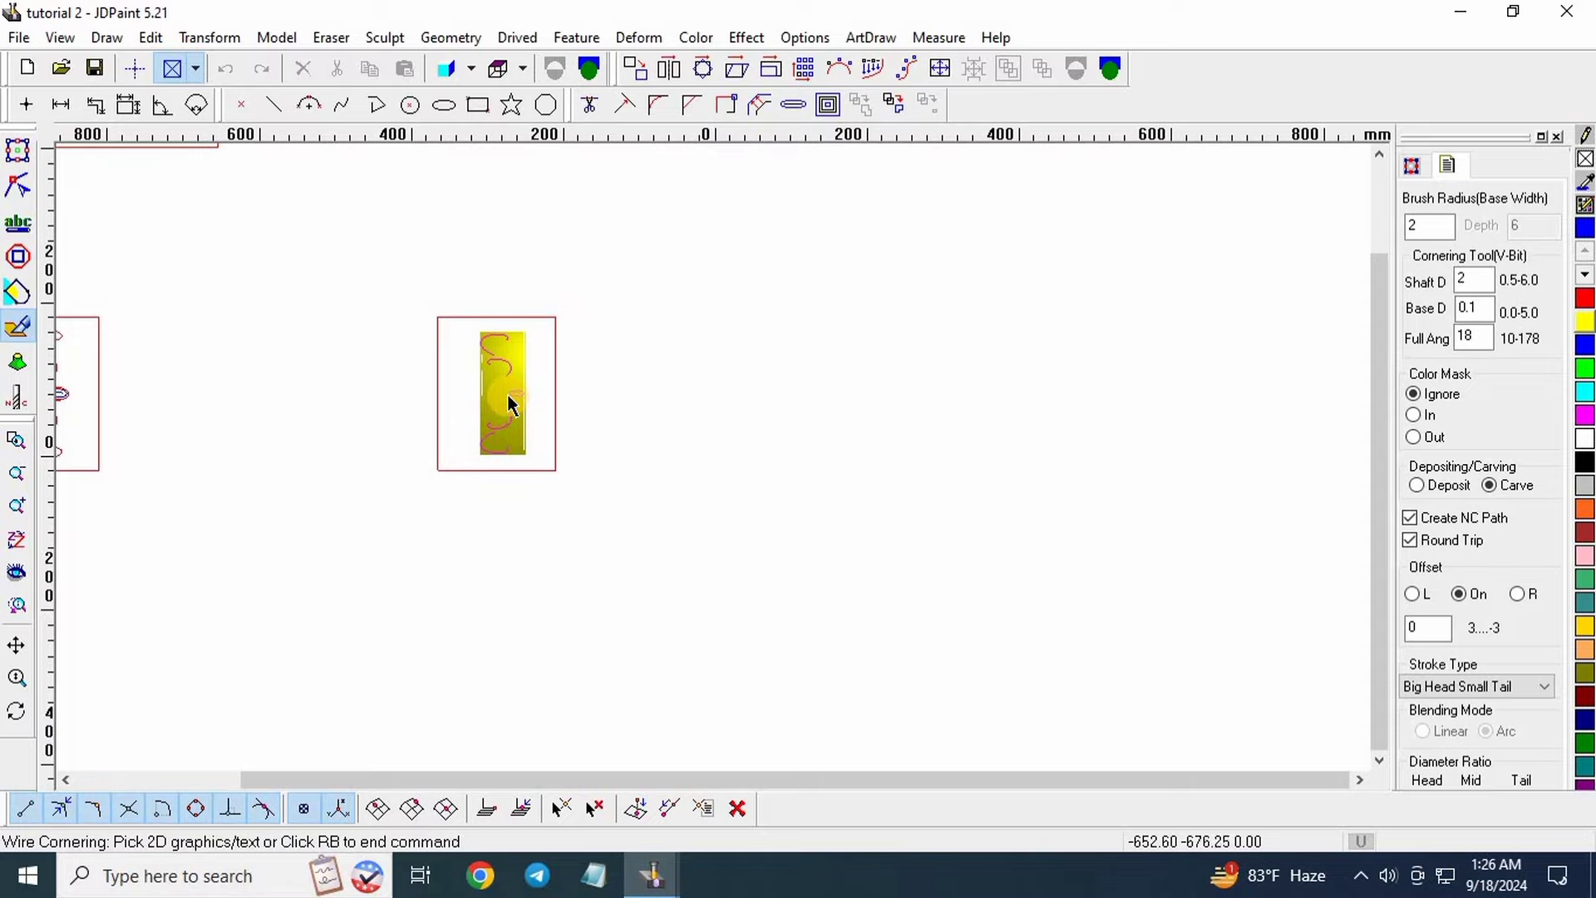
pyautogui.rightClick(515, 402)
pyautogui.doubleClick(1481, 337)
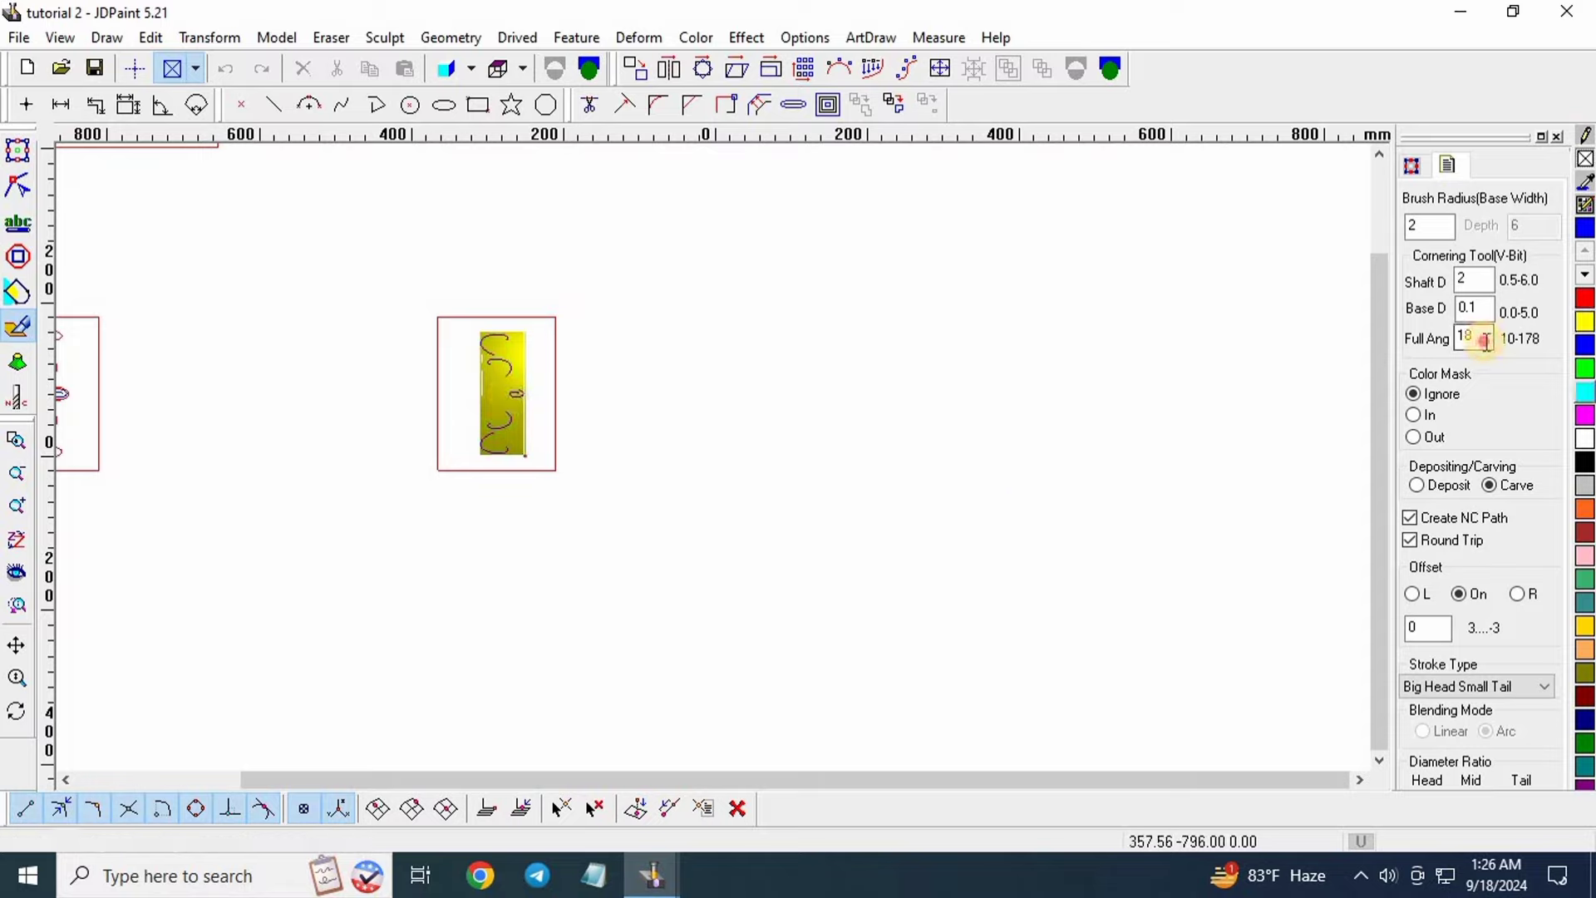
pyautogui.doubleClick(1485, 339)
pyautogui.write('19')
pyautogui.click(520, 419)
pyautogui.rightClick(510, 374)
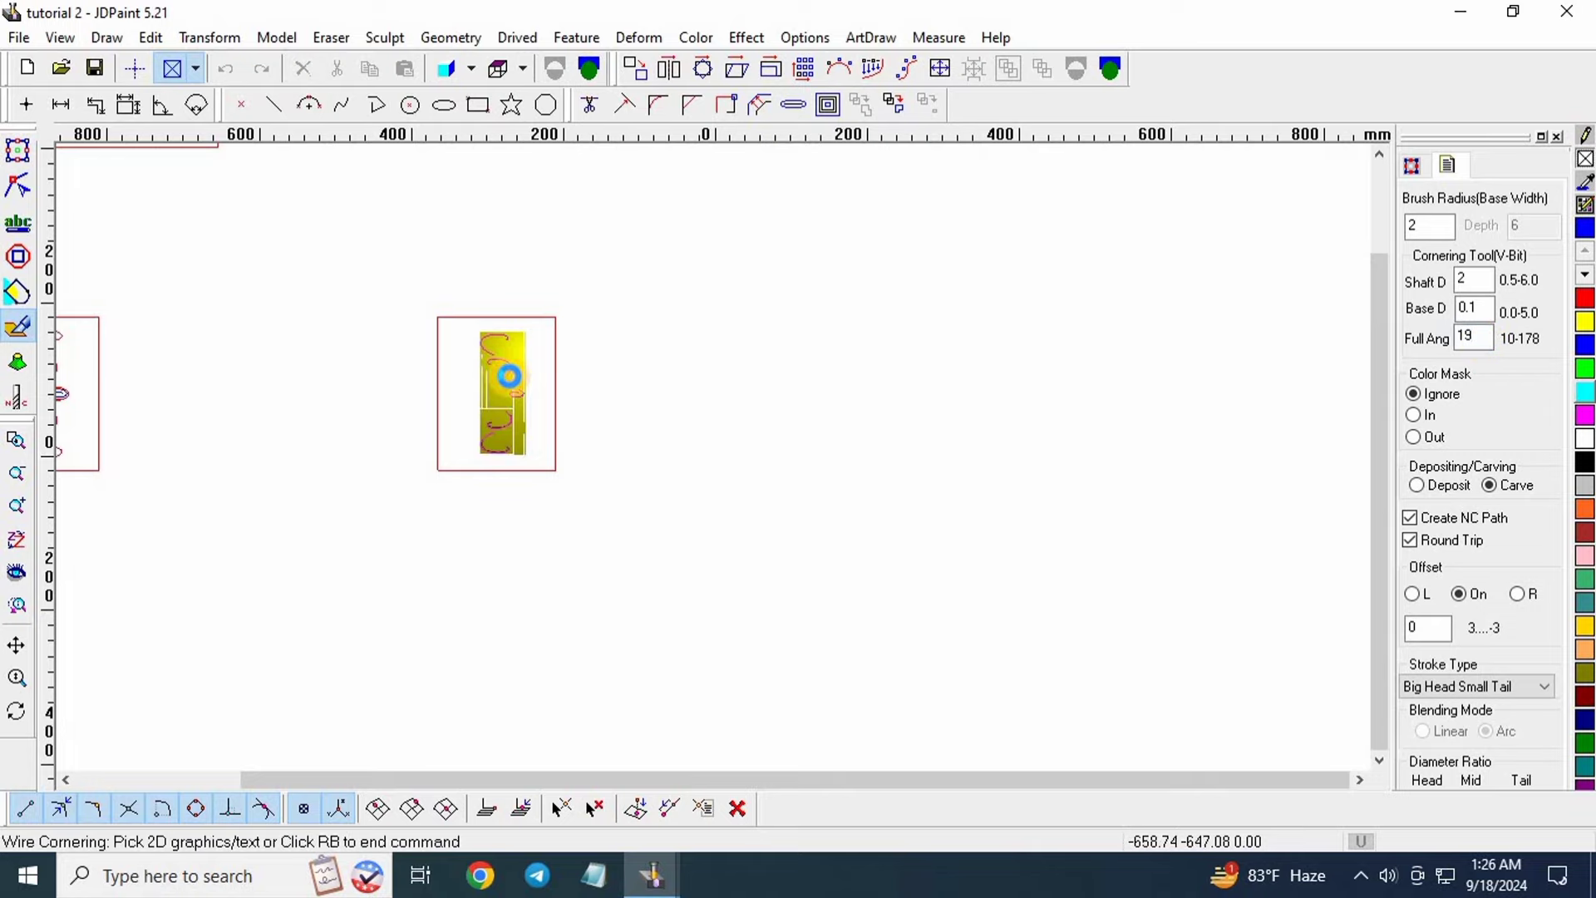
# Return to object selection mode and check the small spiral toolpath group's Z position and NC tool for the 19-degree cut.
pyautogui.click(17, 149)
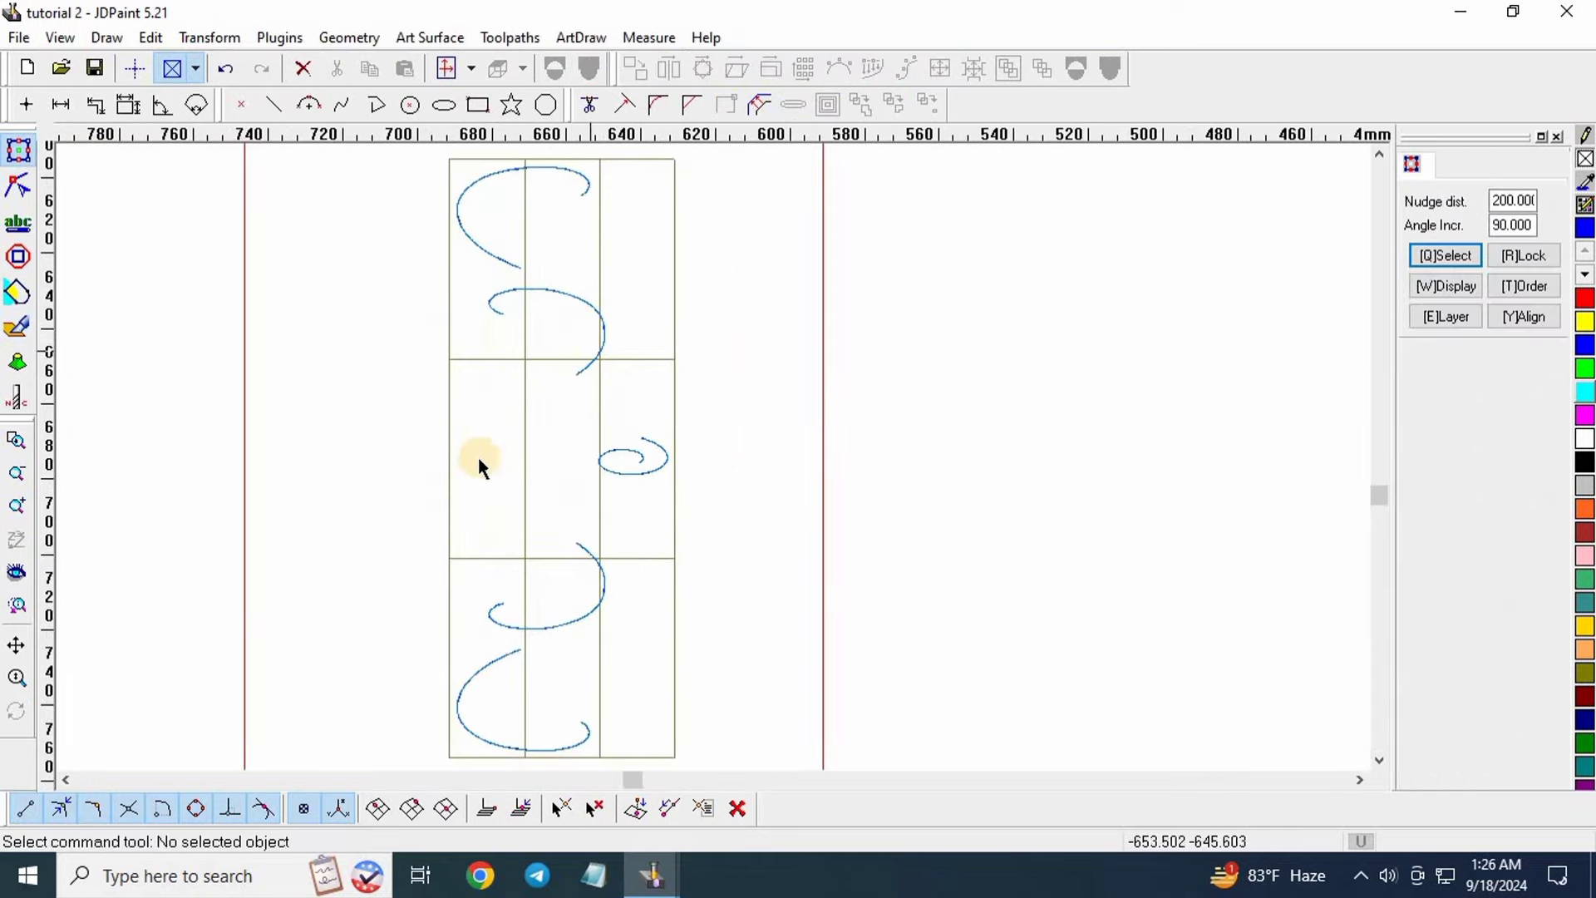
pyautogui.click(663, 456)
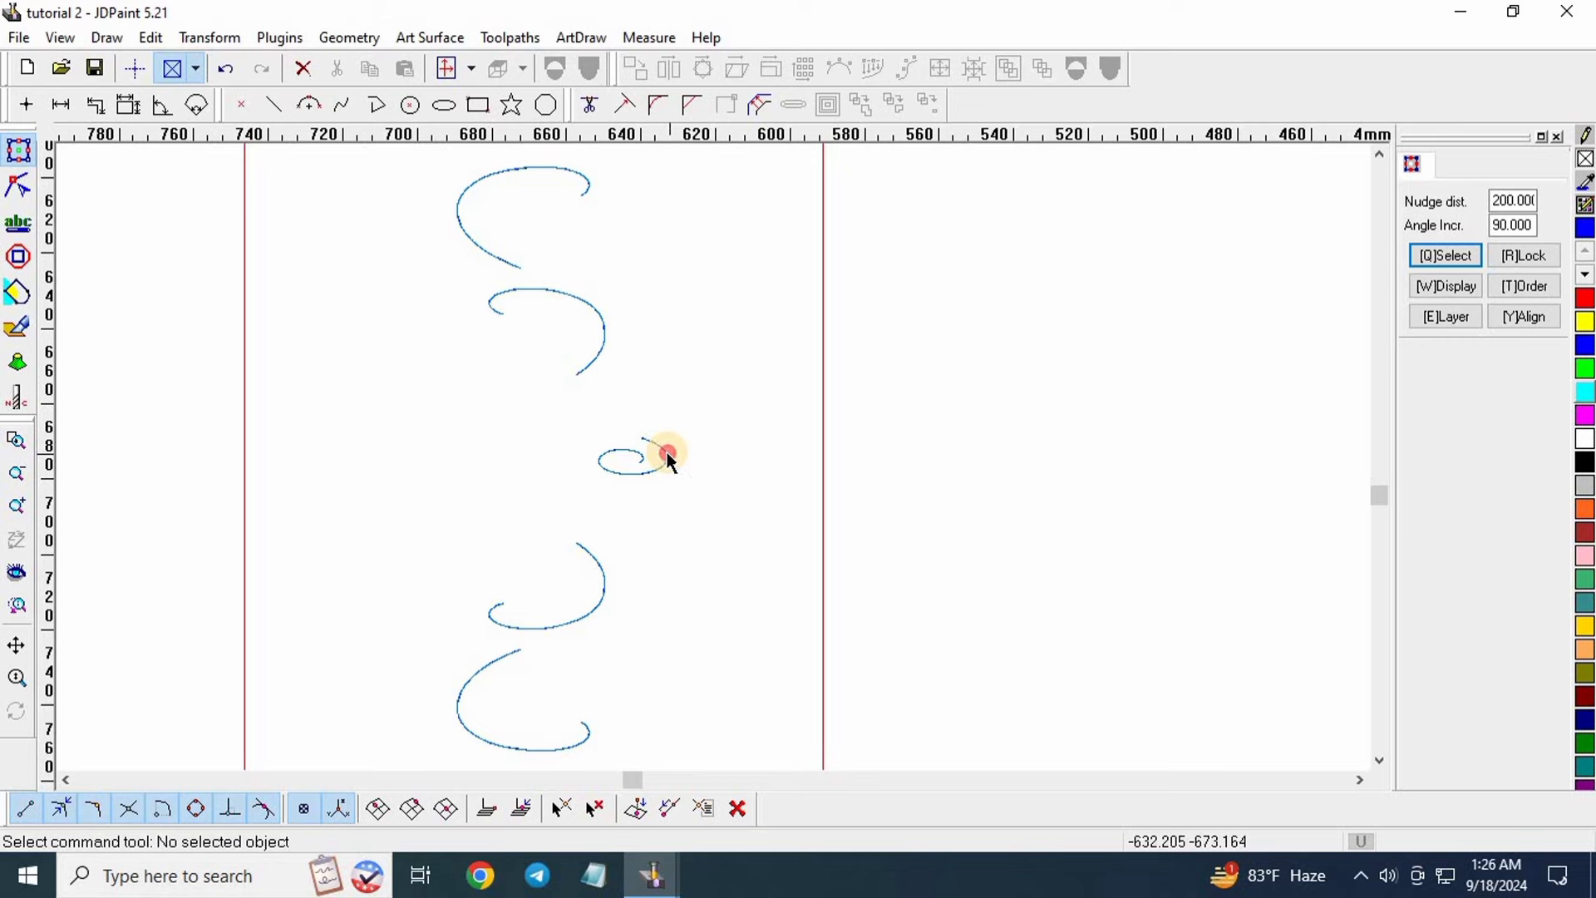
pyautogui.rightClick(679, 358)
pyautogui.click(791, 339)
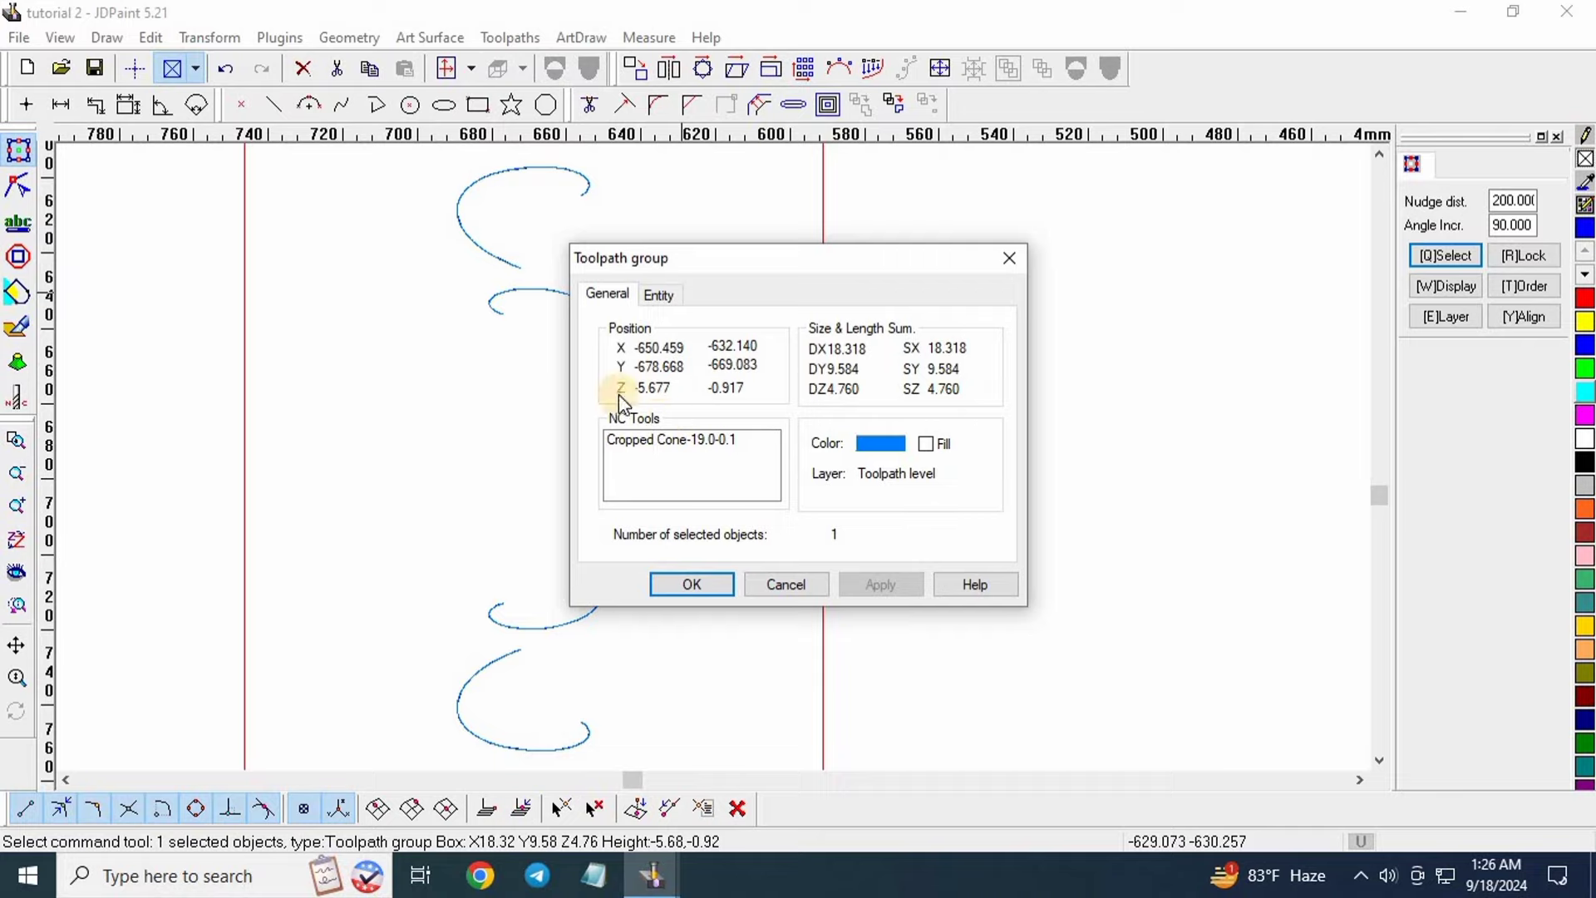
pyautogui.press('Return')
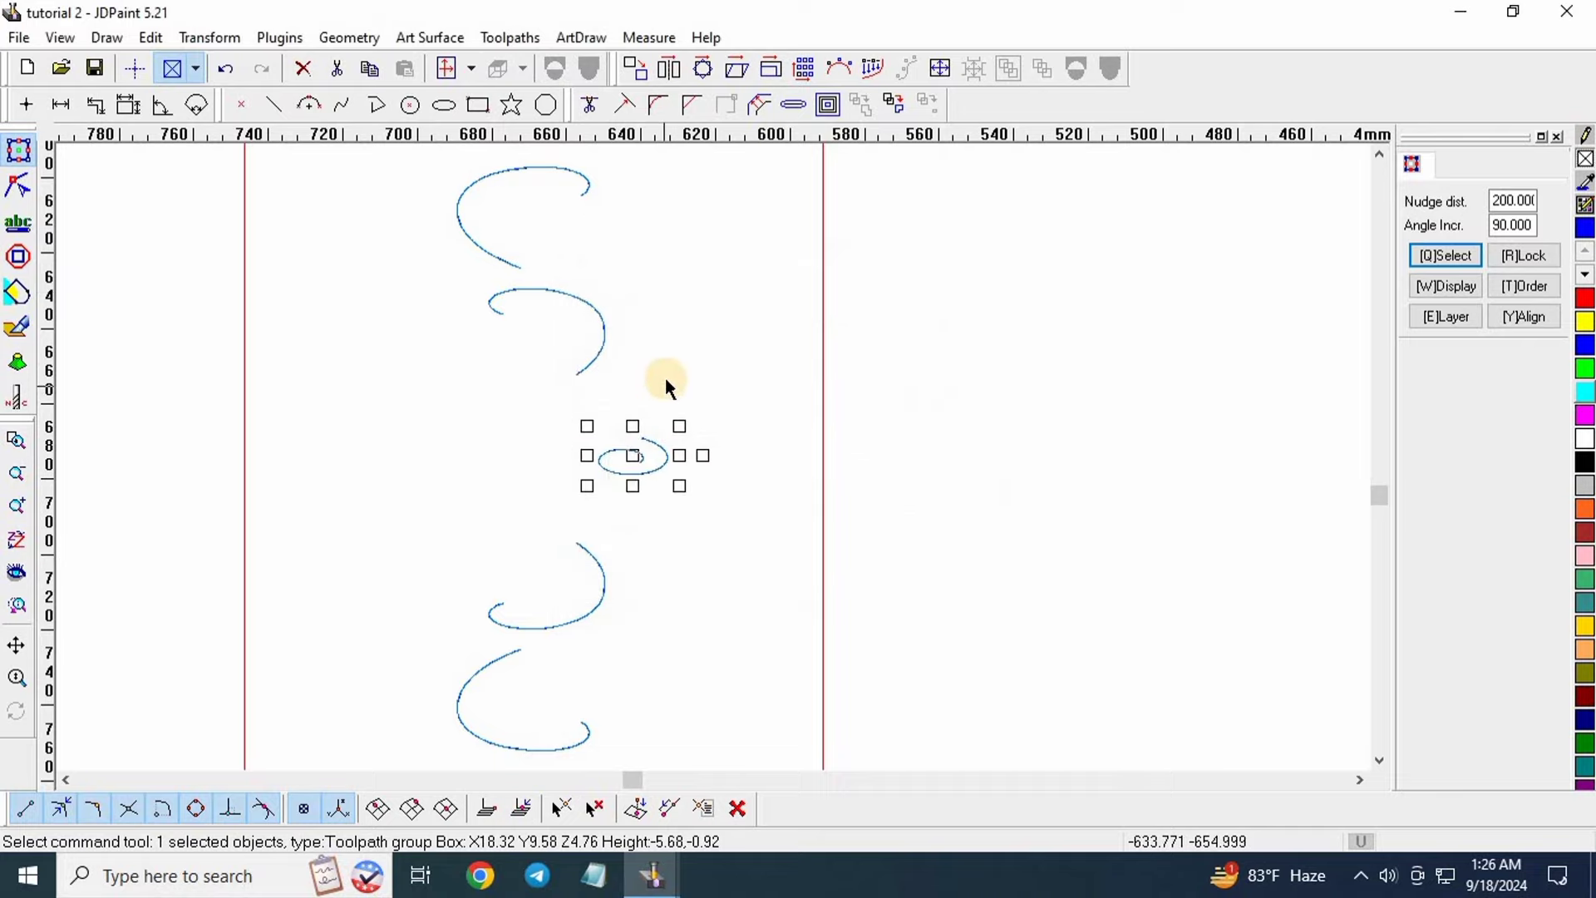
# Check the Z position and NC tool of the second toolpath group from the top of the 19-degree cut.
pyautogui.scroll(-2, 674, 373)
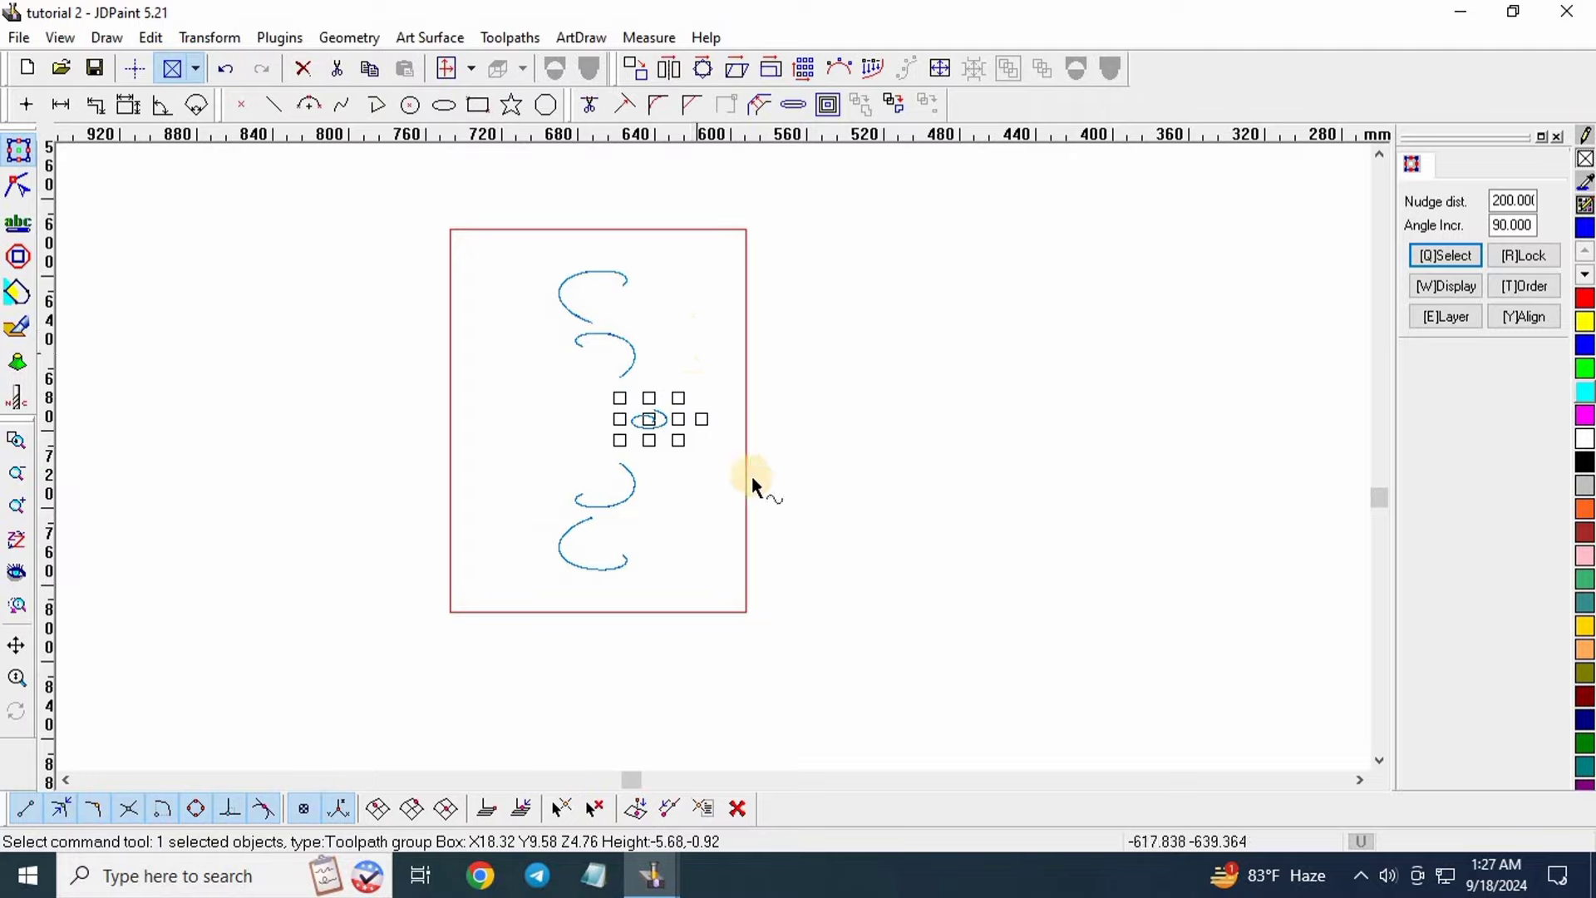
pyautogui.click(677, 317)
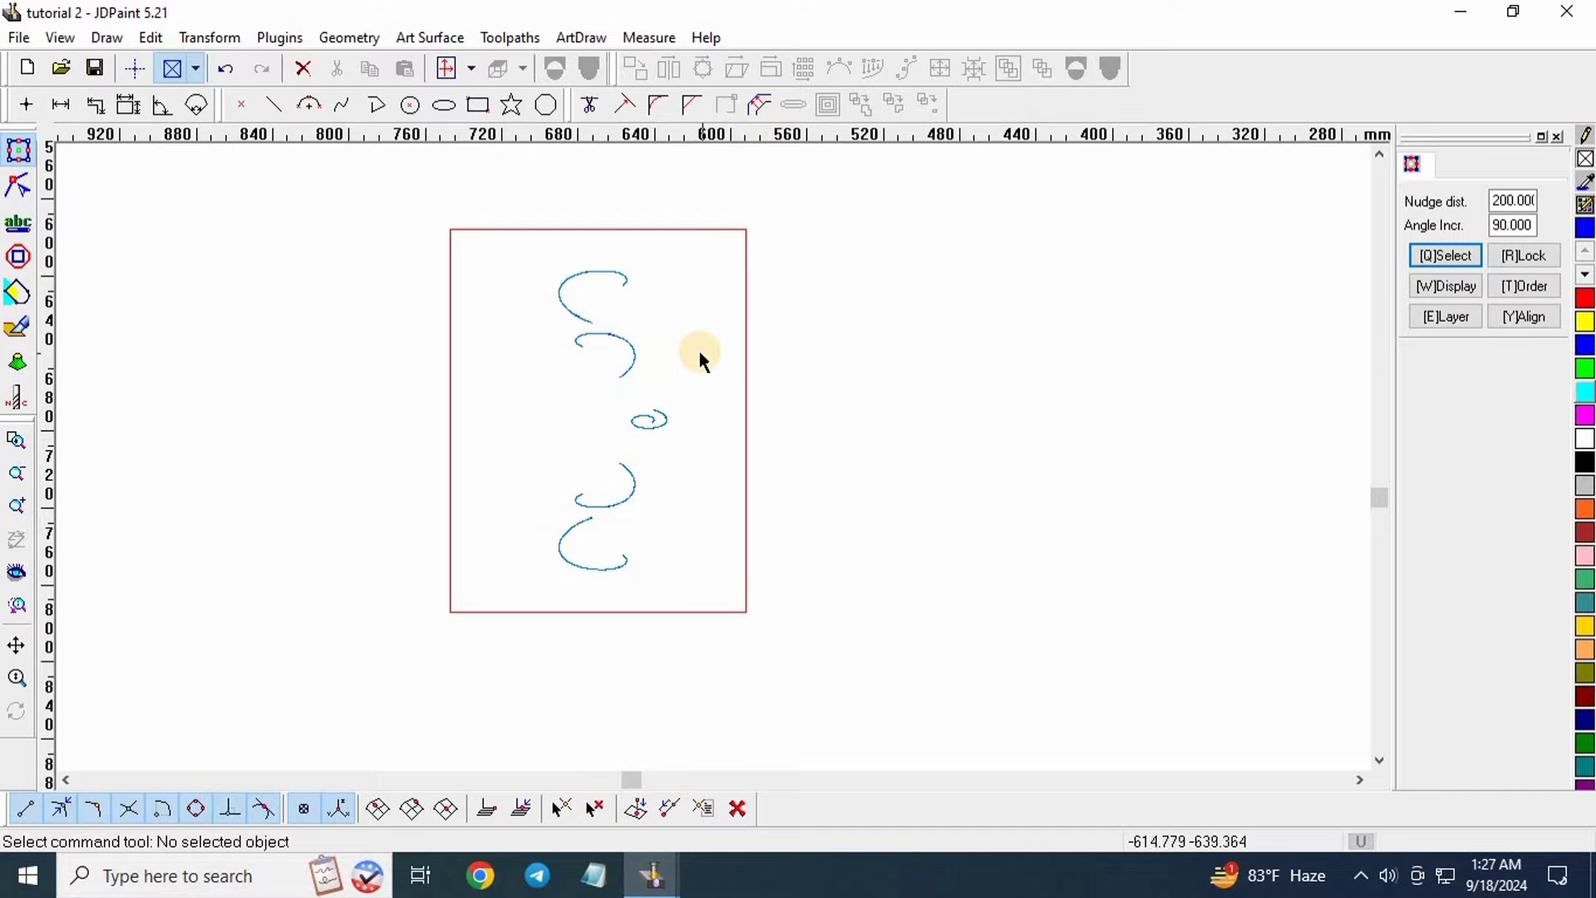
pyautogui.scroll(2, 634, 355)
pyautogui.click(647, 360)
pyautogui.scroll(-2, 647, 359)
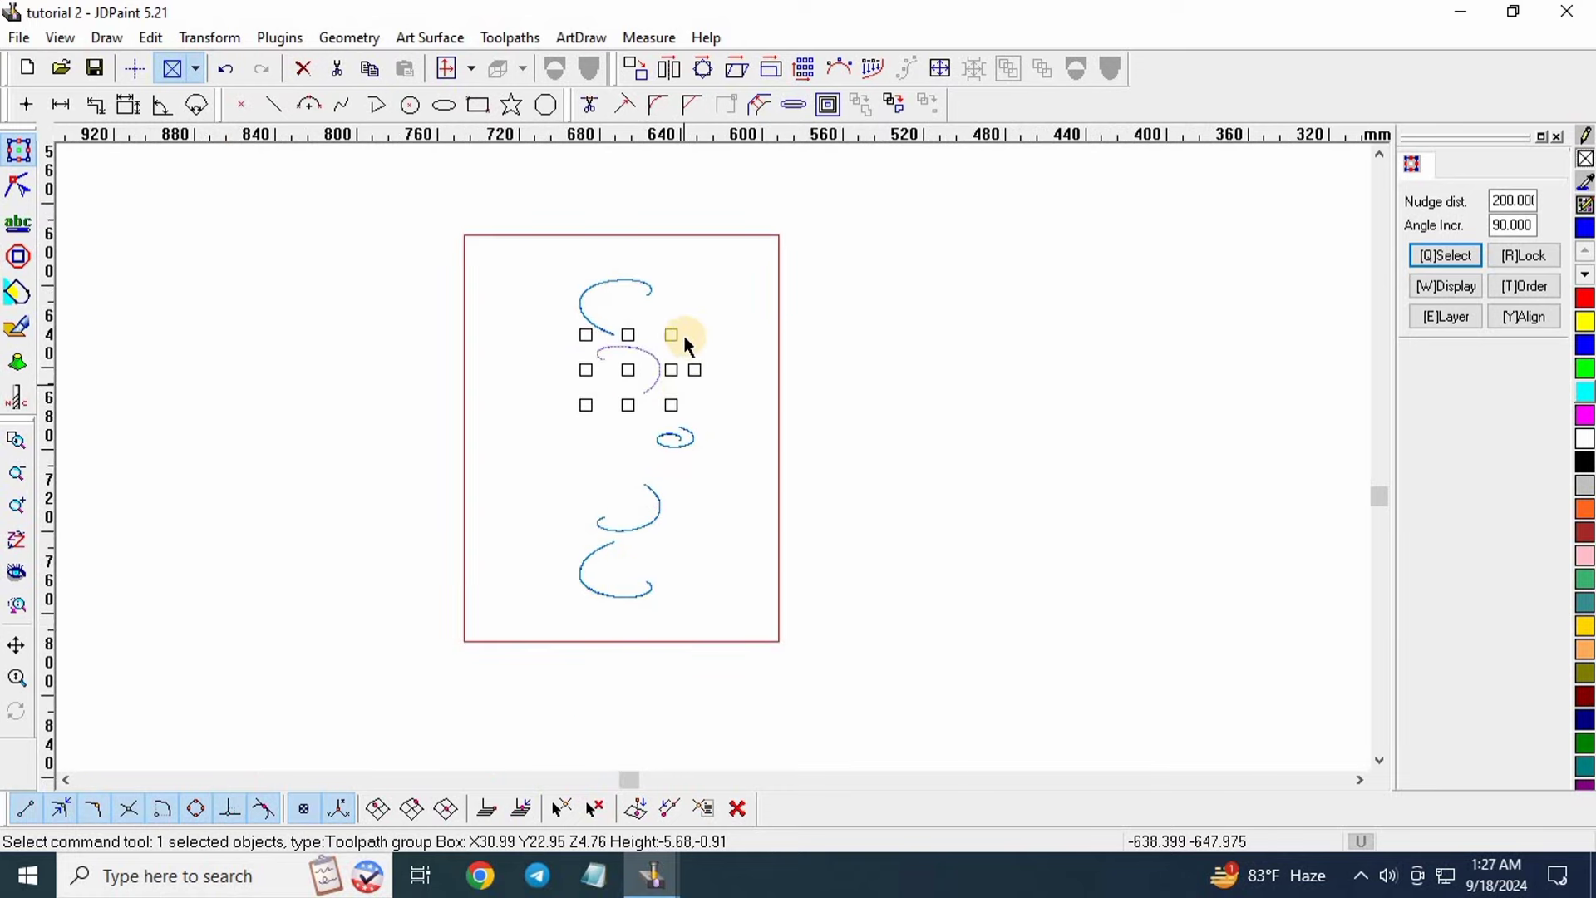
pyautogui.press('Escape')
pyautogui.scroll(1, 649, 359)
pyautogui.click(666, 347)
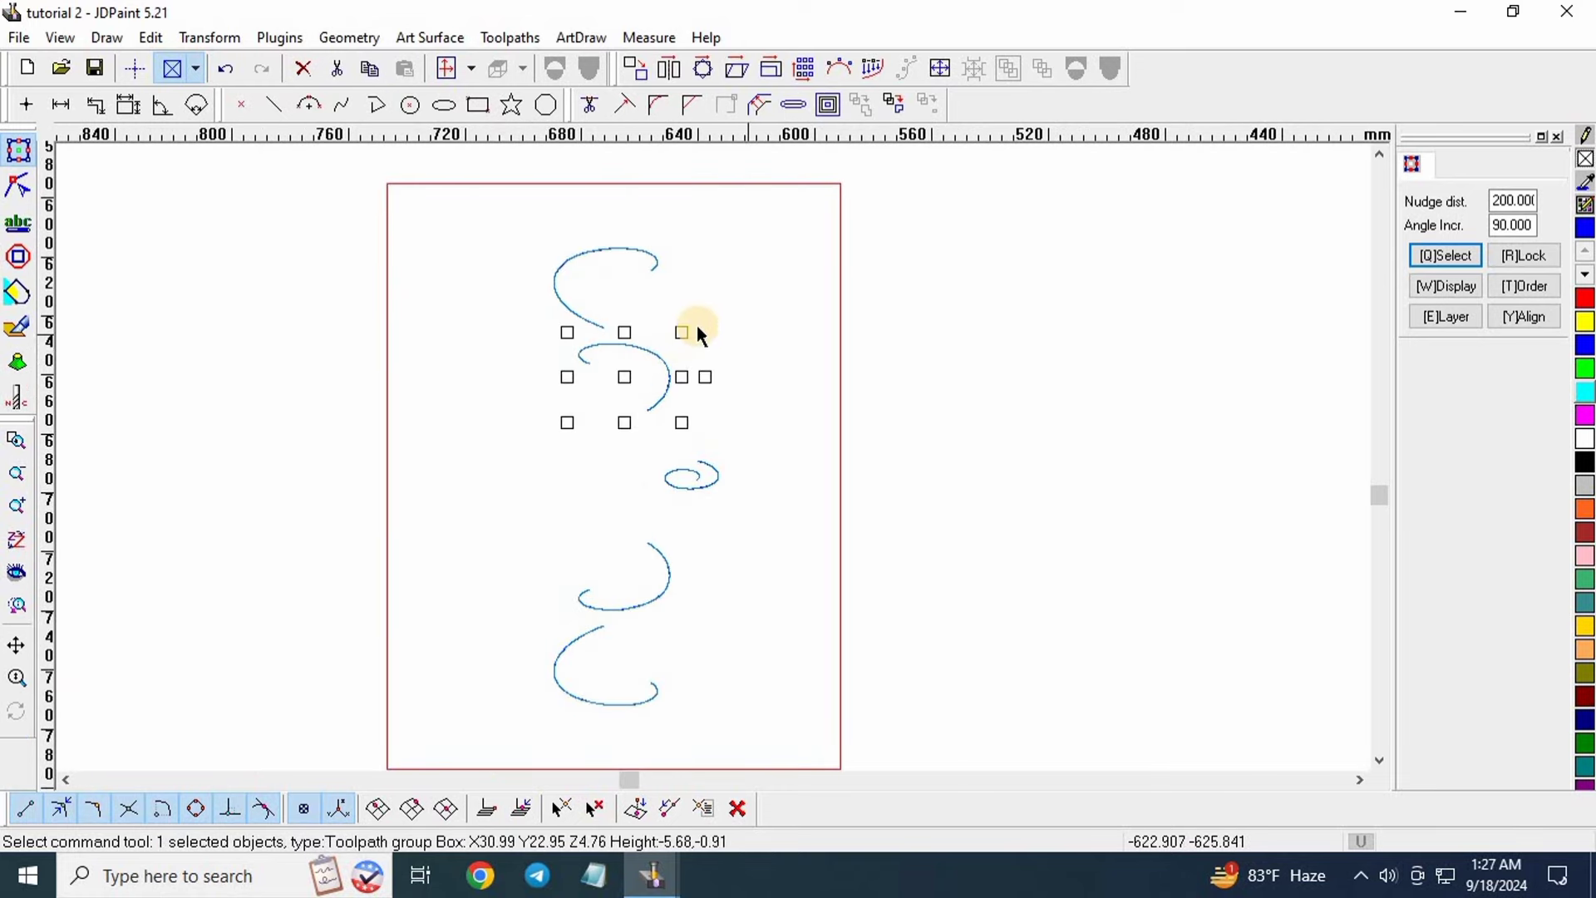
pyautogui.rightClick(708, 295)
pyautogui.click(787, 342)
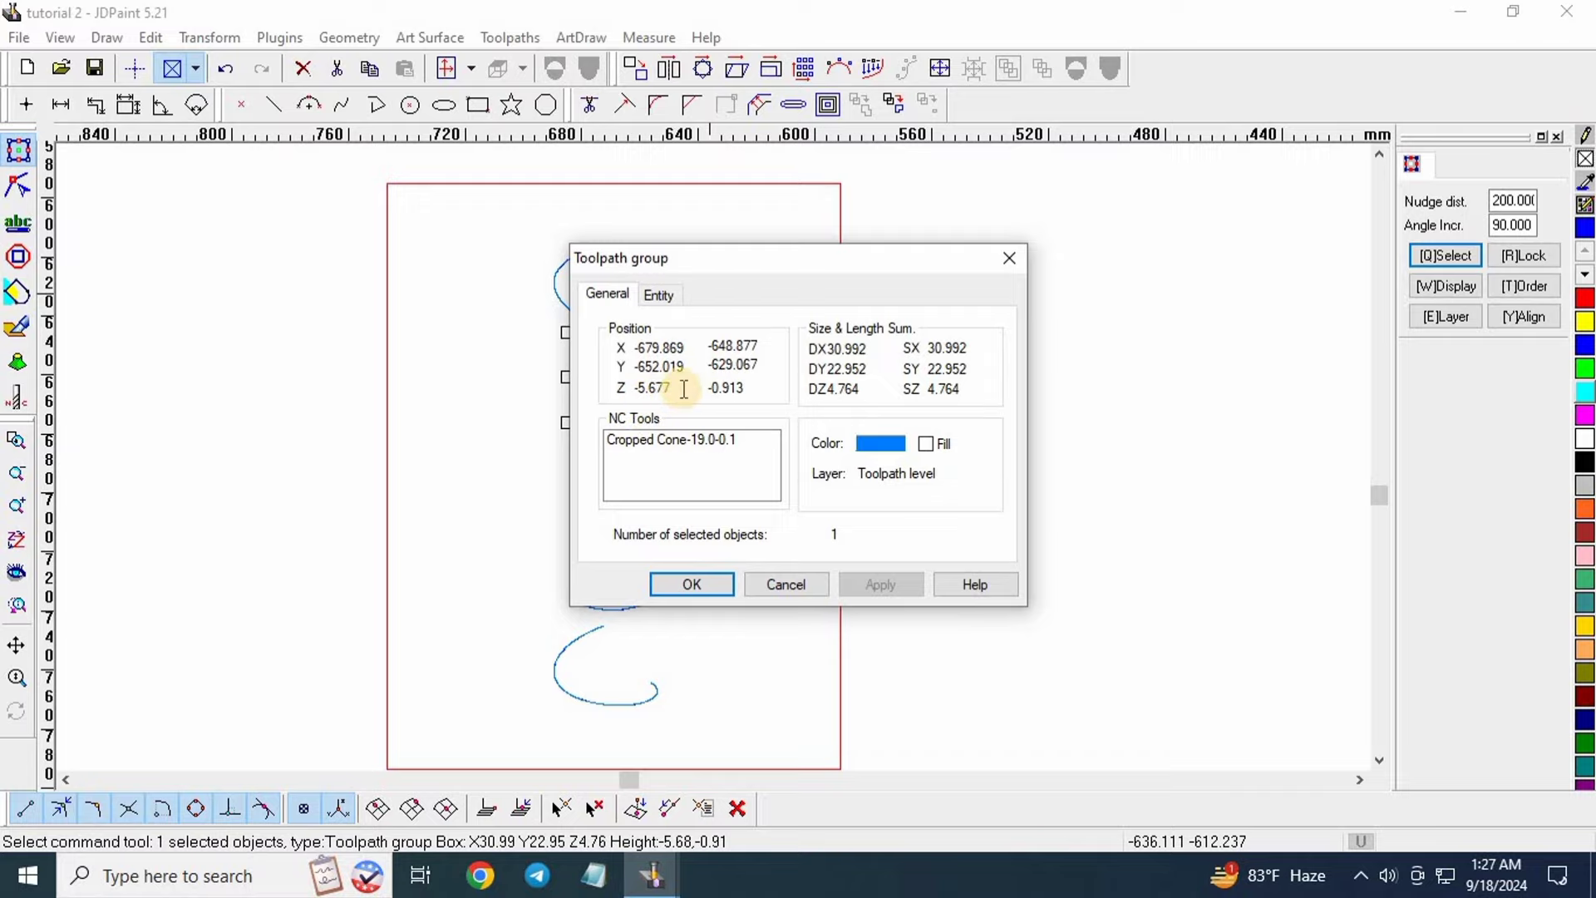
pyautogui.click(1008, 259)
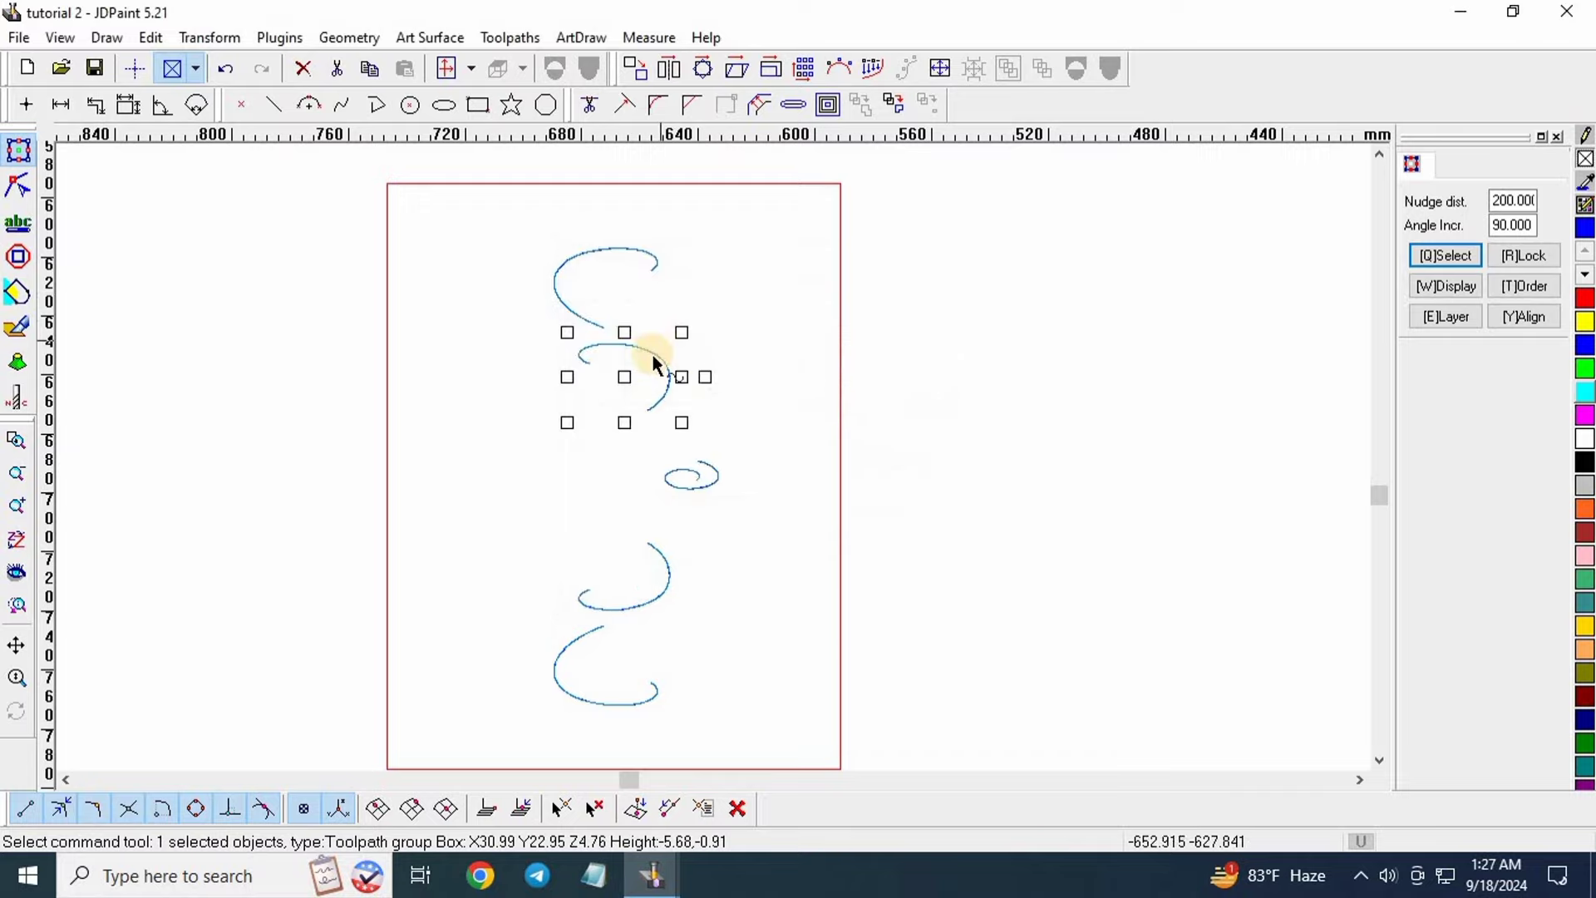
# Add the text "5.677" below and between the two scroll panels and enlarge it to about 228 by 61 mm.
pyautogui.scroll(-2, 652, 356)
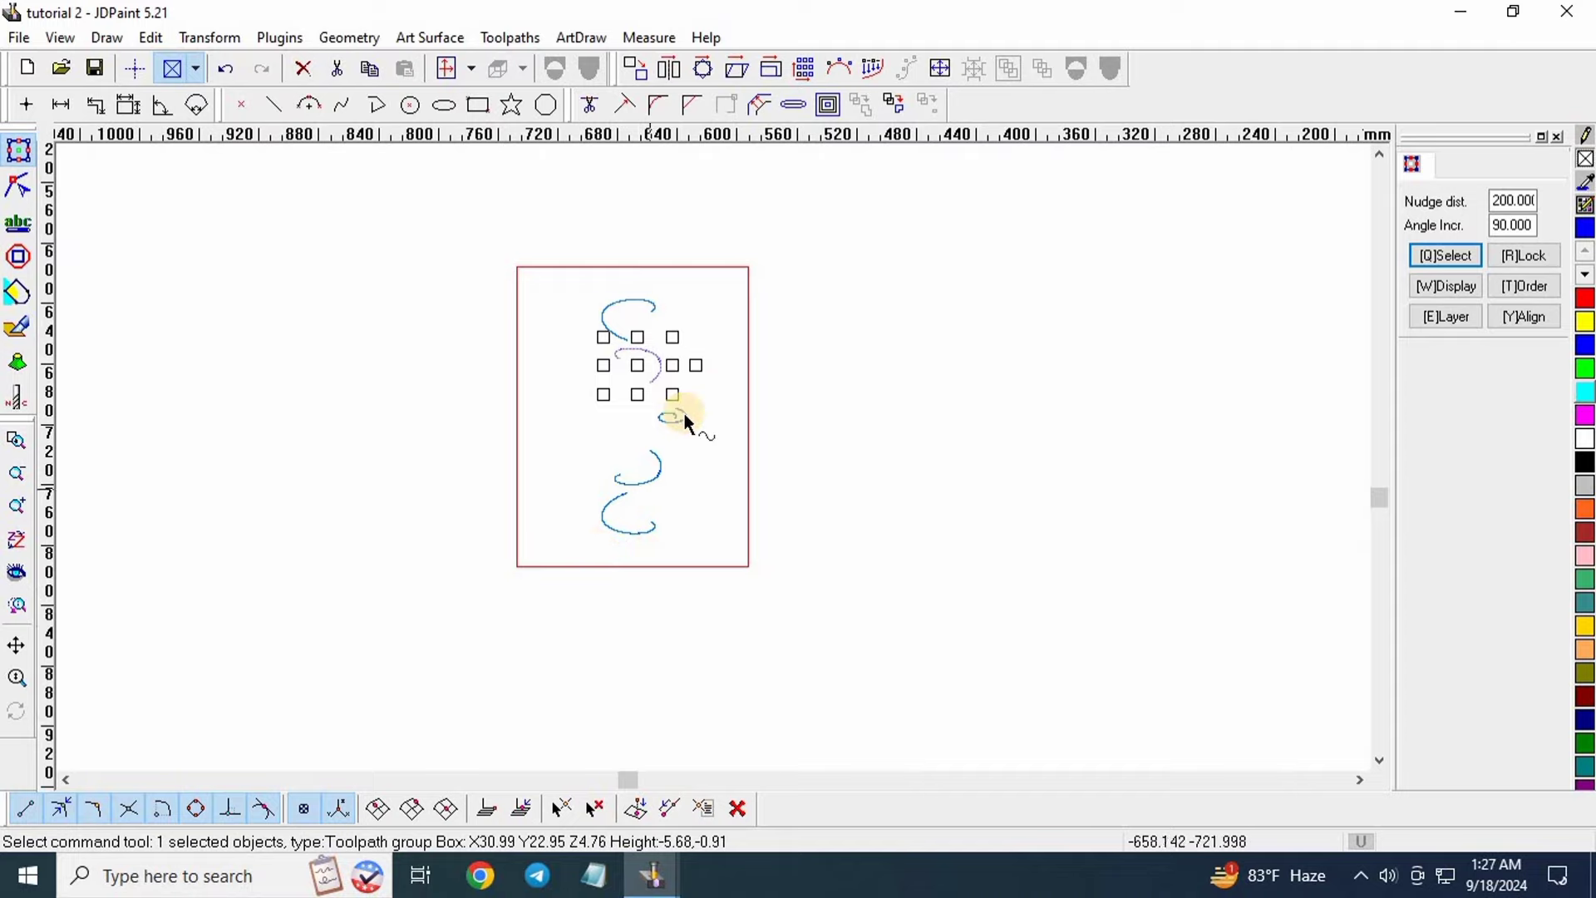
pyautogui.scroll(-2, 775, 326)
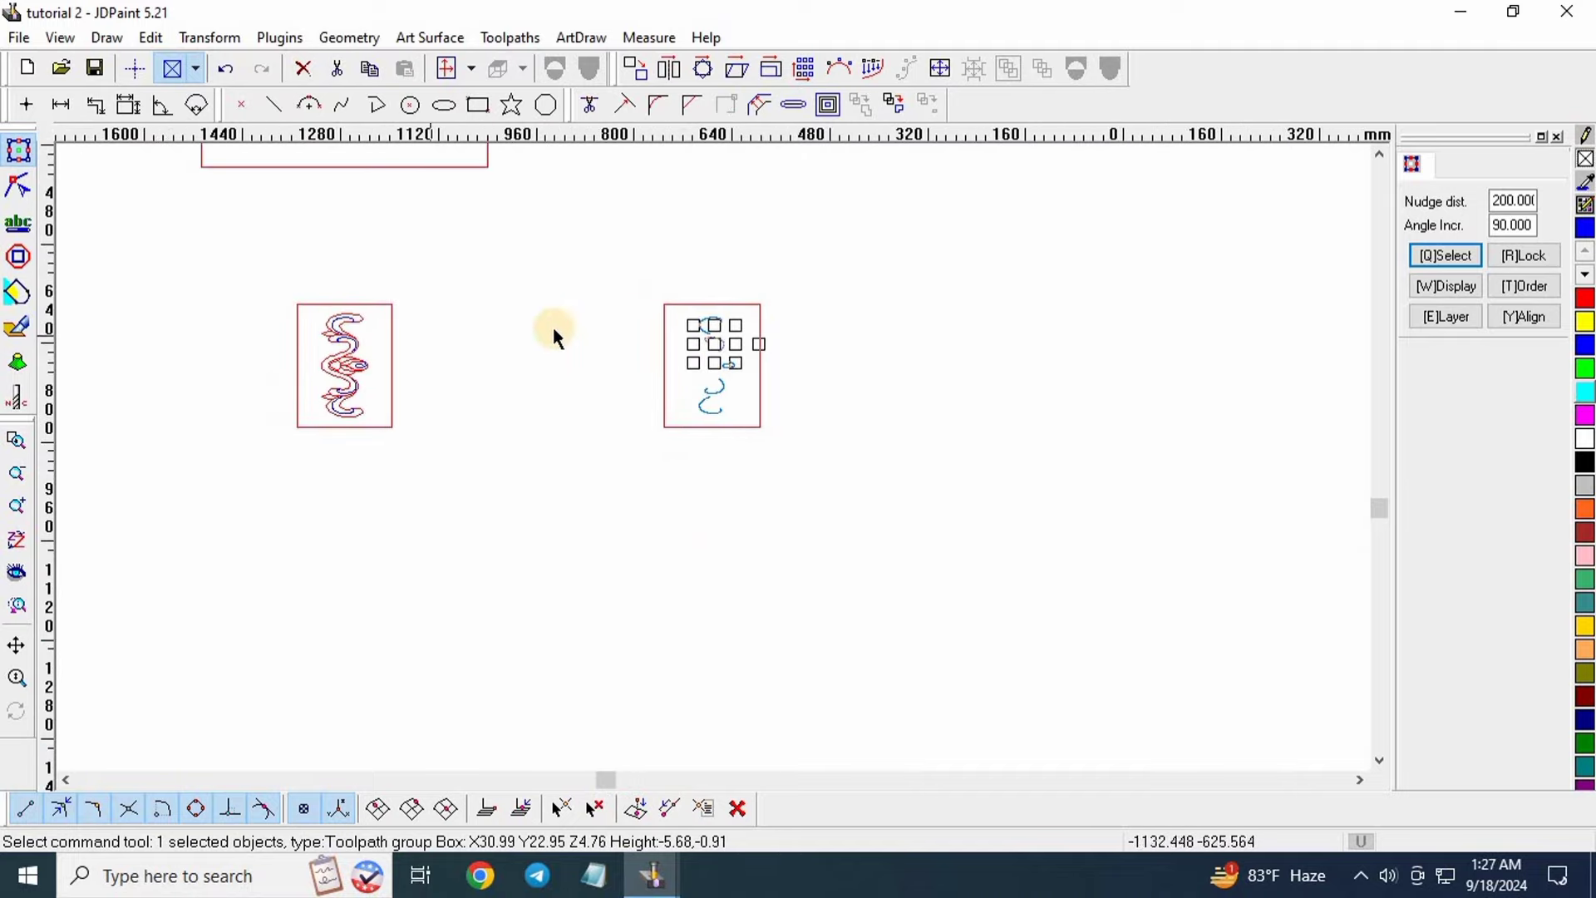
pyautogui.scroll(2, 552, 328)
pyautogui.click(18, 222)
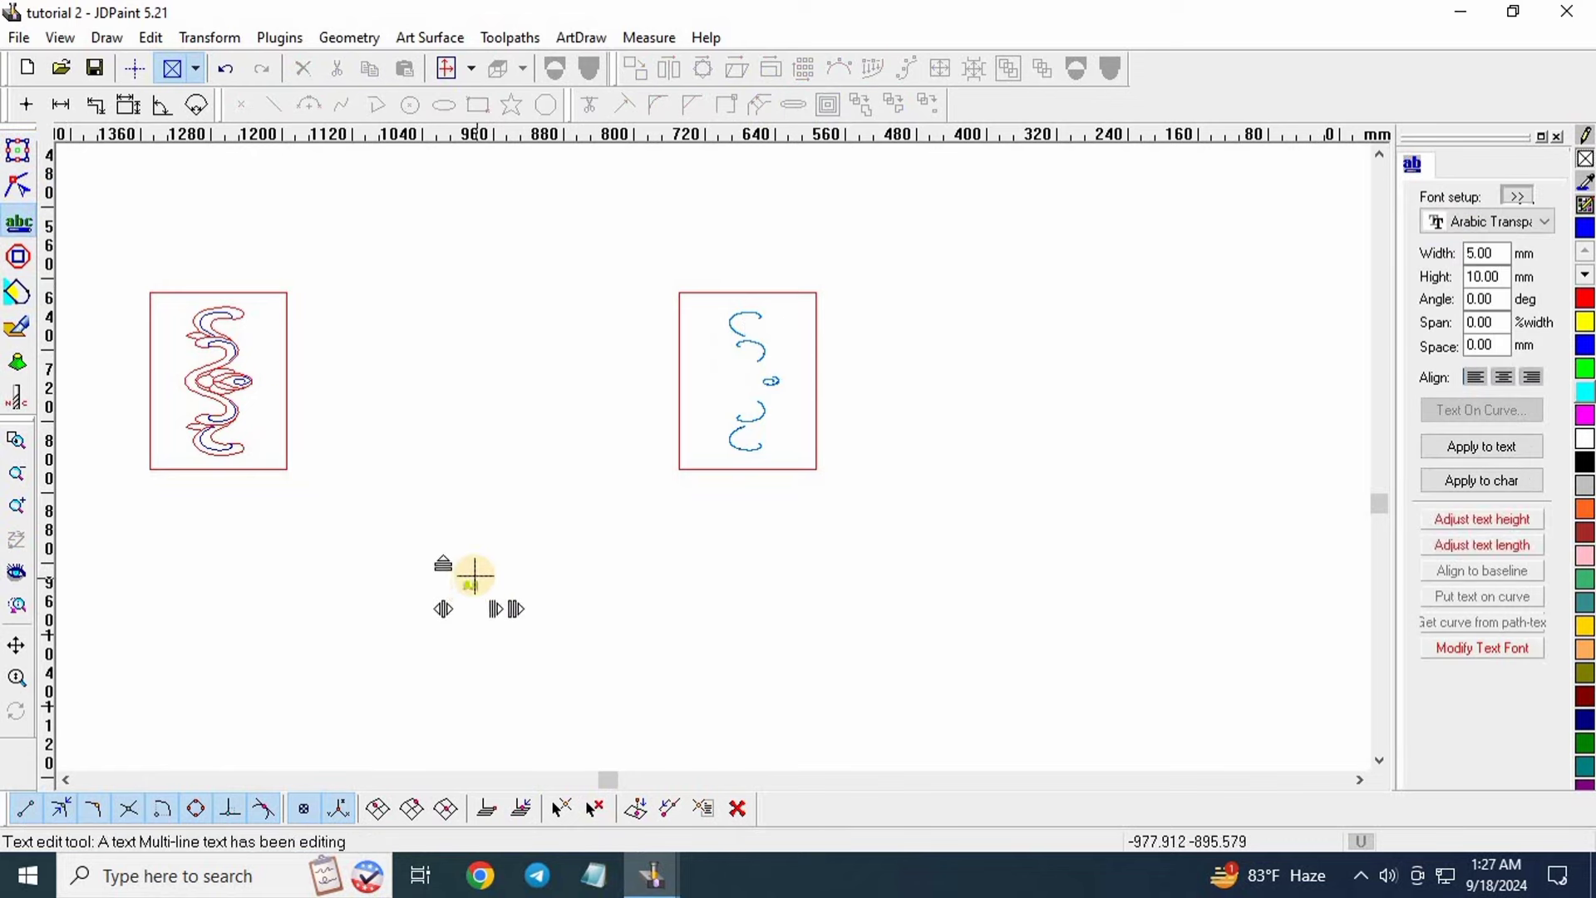
pyautogui.click(19, 152)
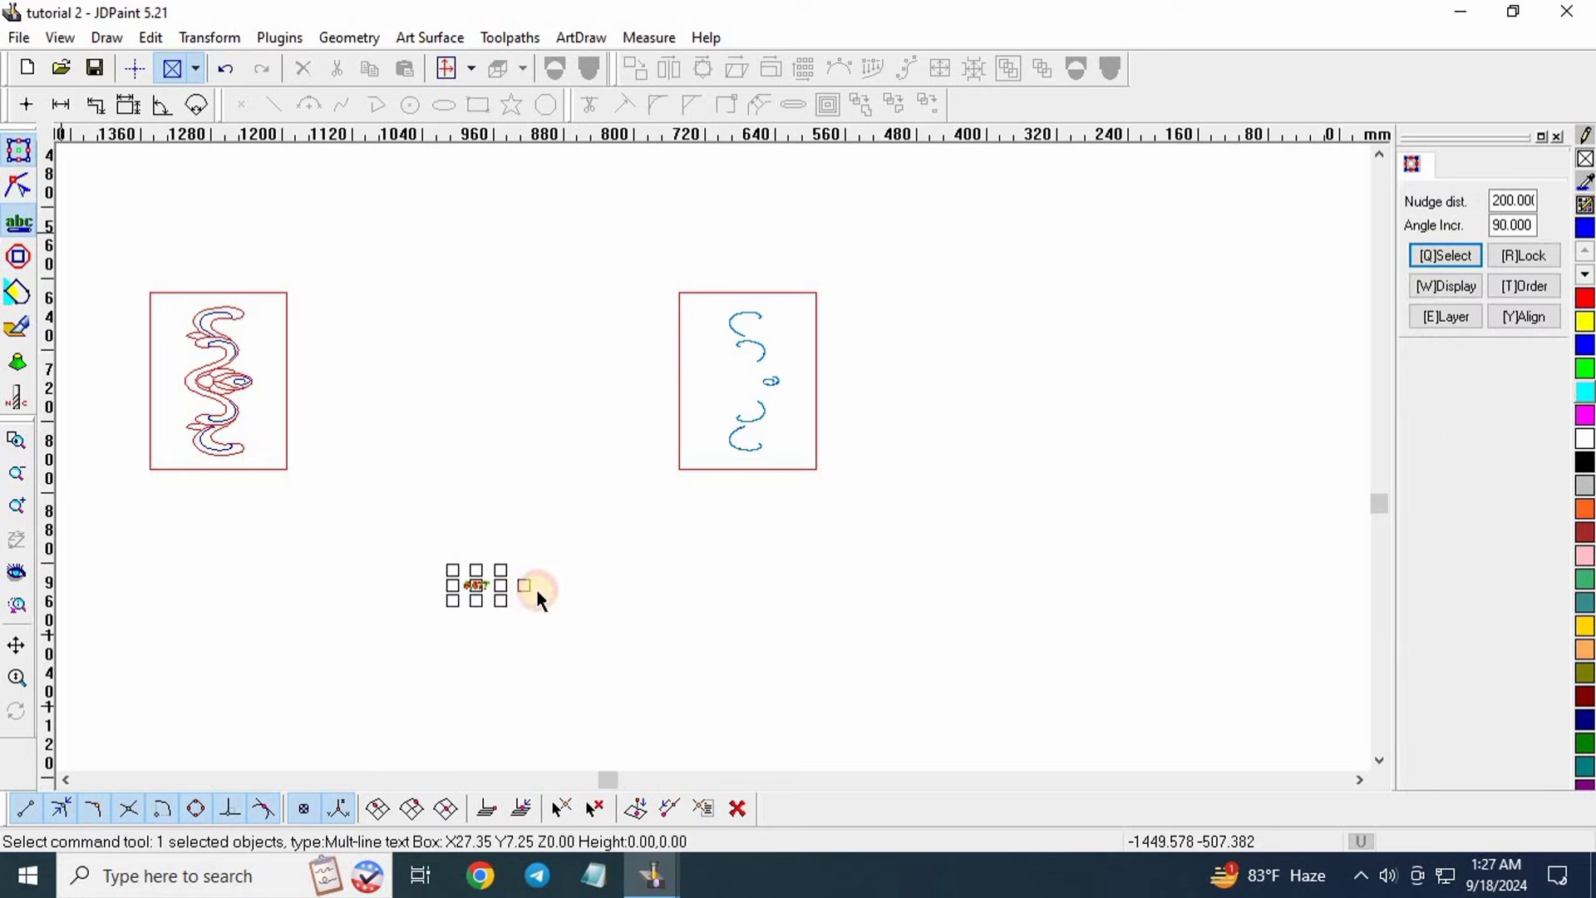
pyautogui.scroll(1, 542, 599)
pyautogui.moveTo(642, 428); pyautogui.dragTo(557, 568)
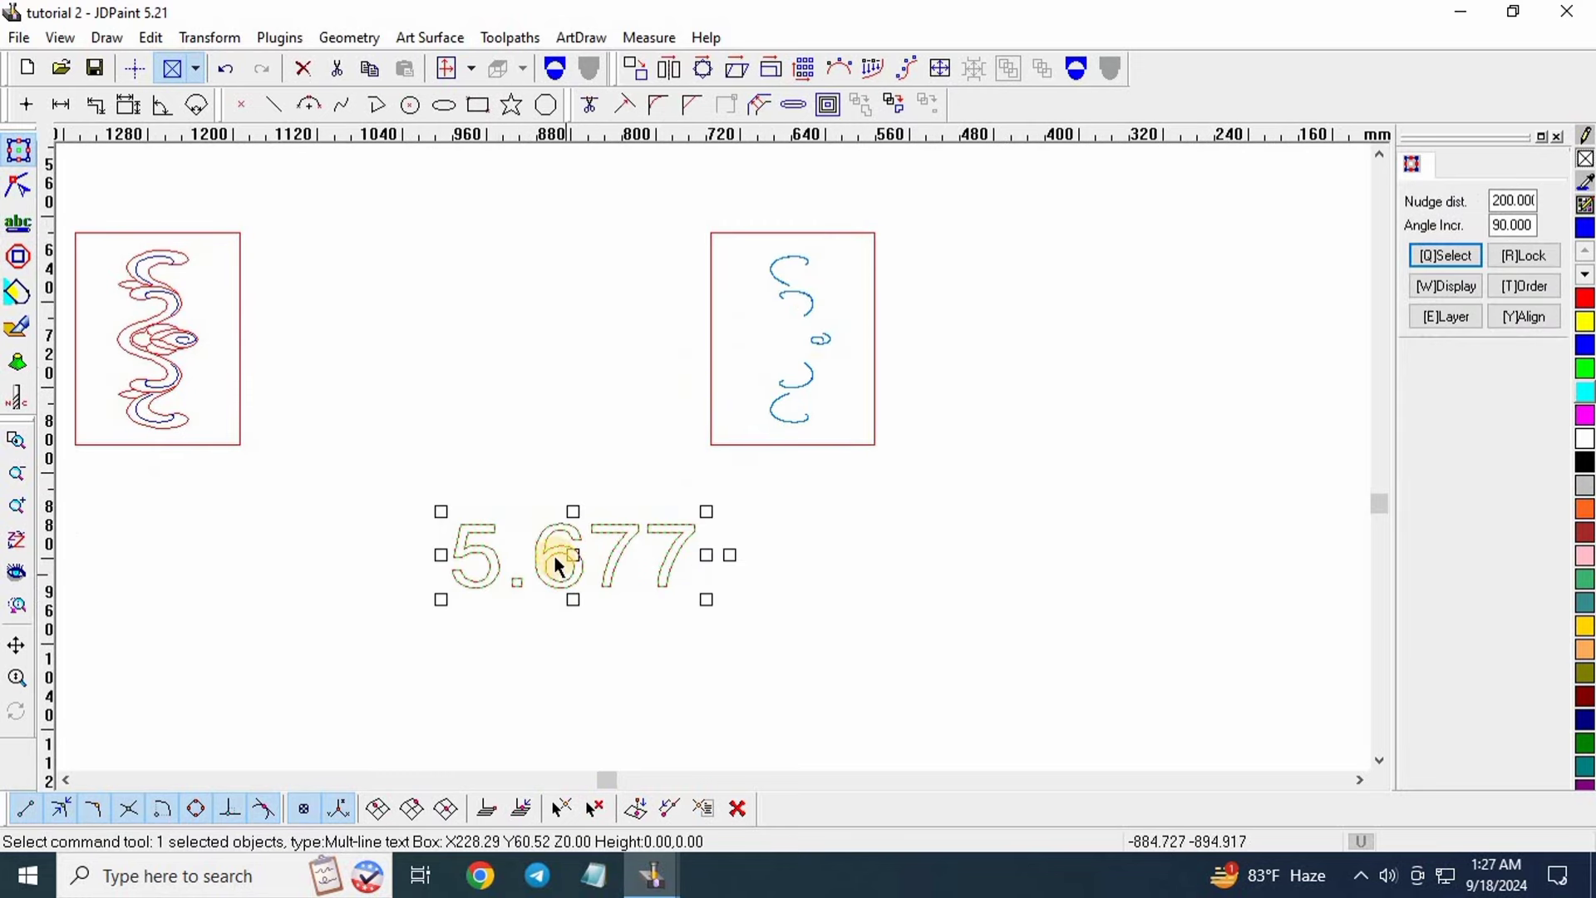
# Shift the 5.677 text toward the toolpath panel and recolour it dark blue.
pyautogui.scroll(2, 582, 553)
pyautogui.scroll(-2, 657, 536)
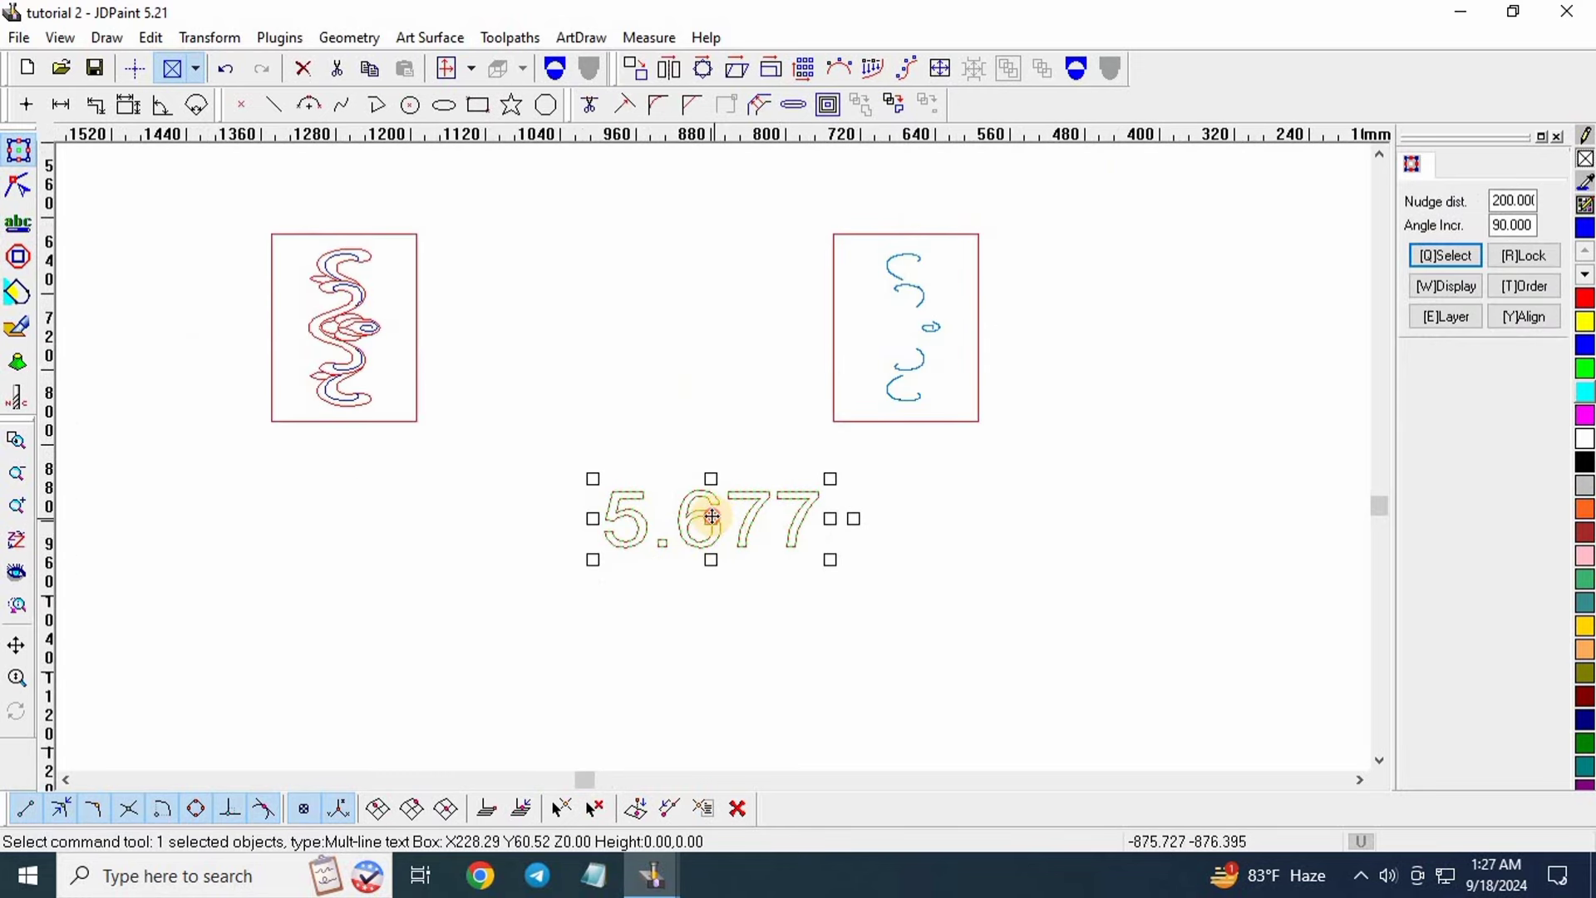
pyautogui.moveTo(712, 516); pyautogui.dragTo(809, 514)
pyautogui.click(815, 615)
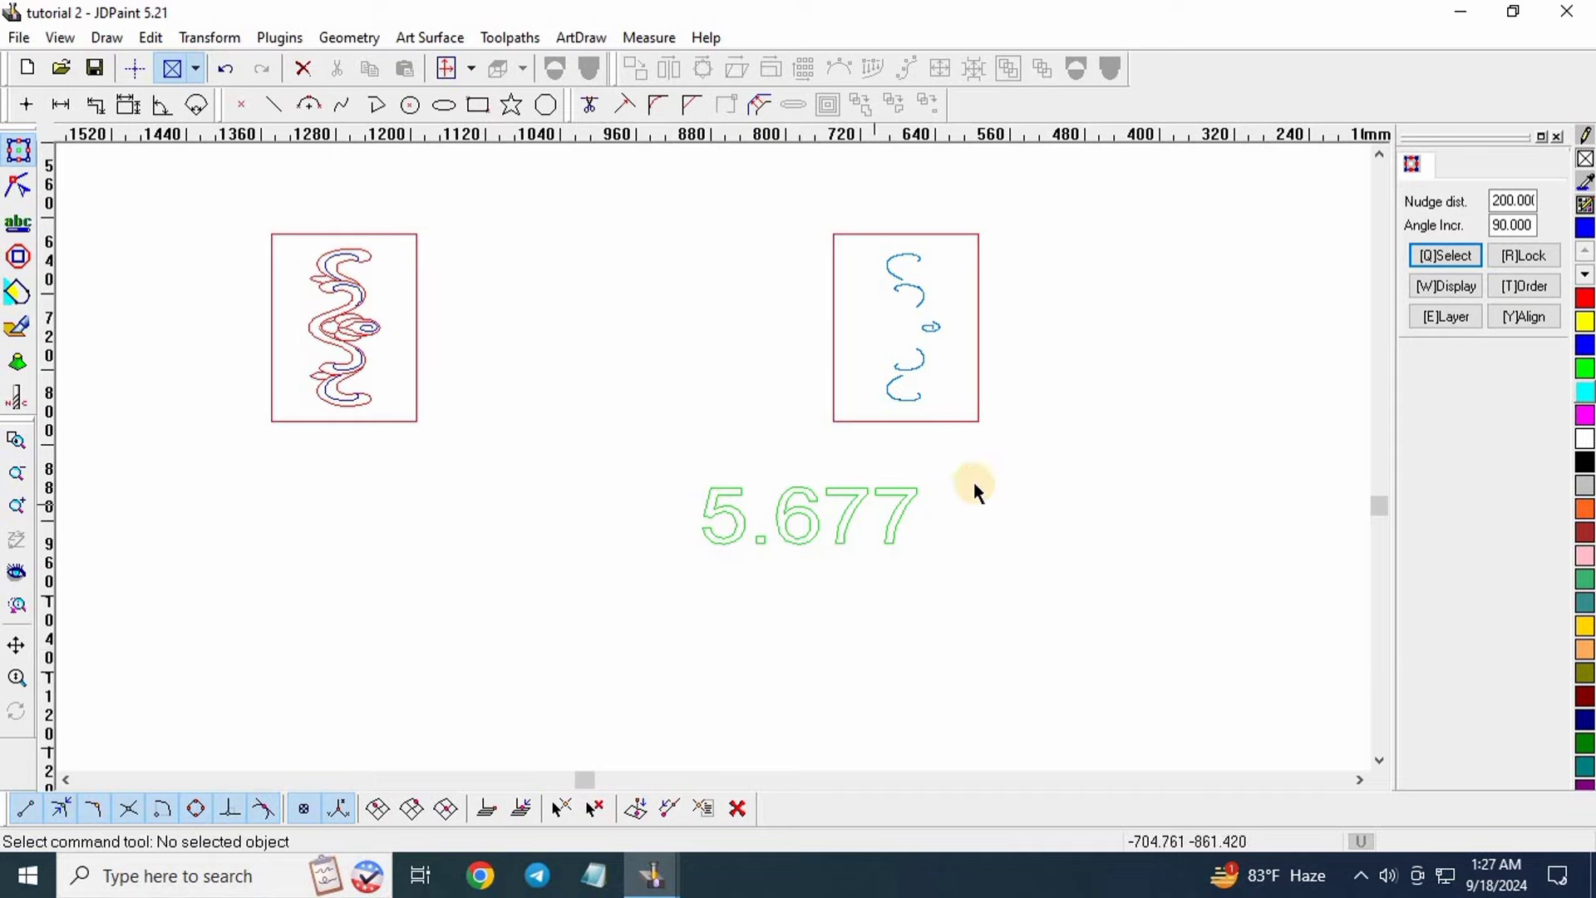
pyautogui.moveTo(974, 481); pyautogui.dragTo(766, 590)
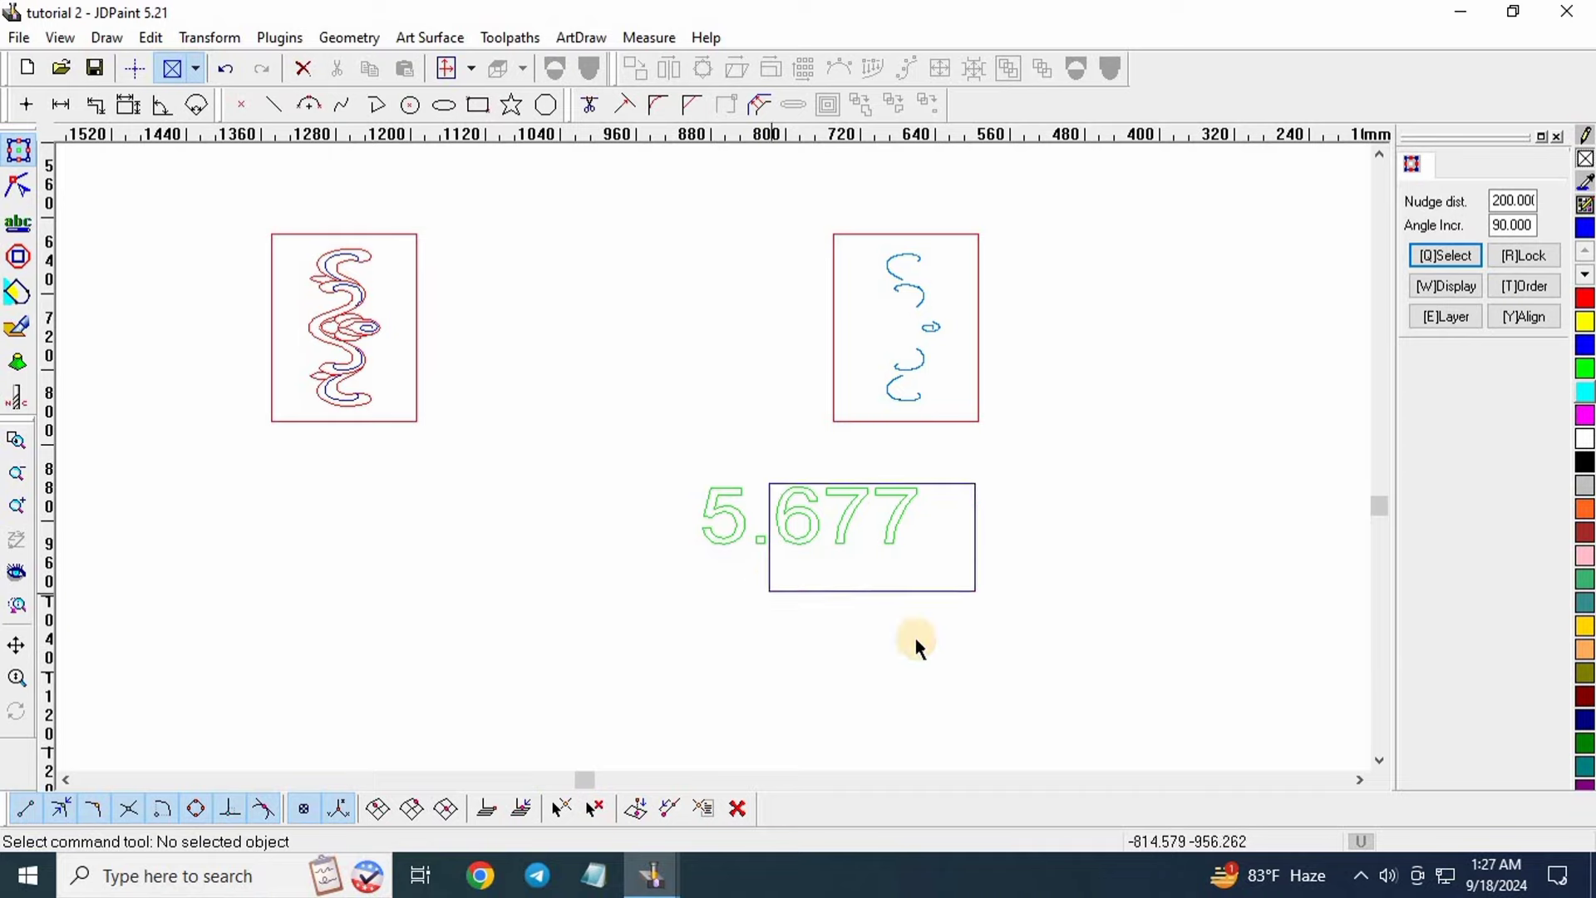
pyautogui.click(1586, 353)
pyautogui.click(820, 622)
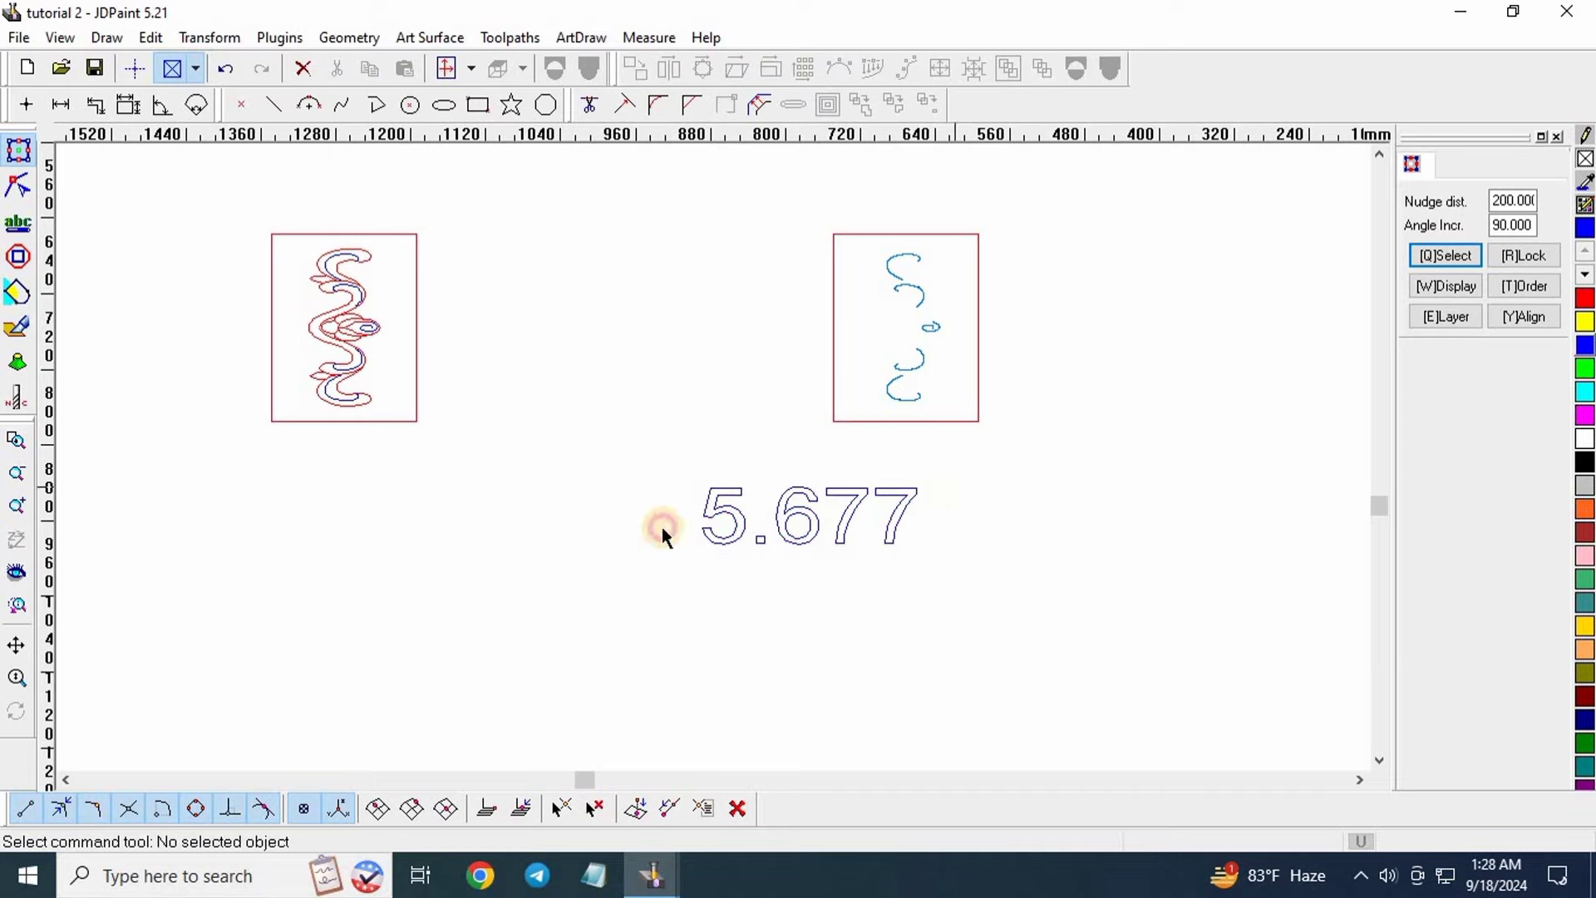
# Move the 5.677 text to the empty area beside the toolpath panel, on the side away from the source scroll.
pyautogui.moveTo(662, 527); pyautogui.dragTo(930, 347)
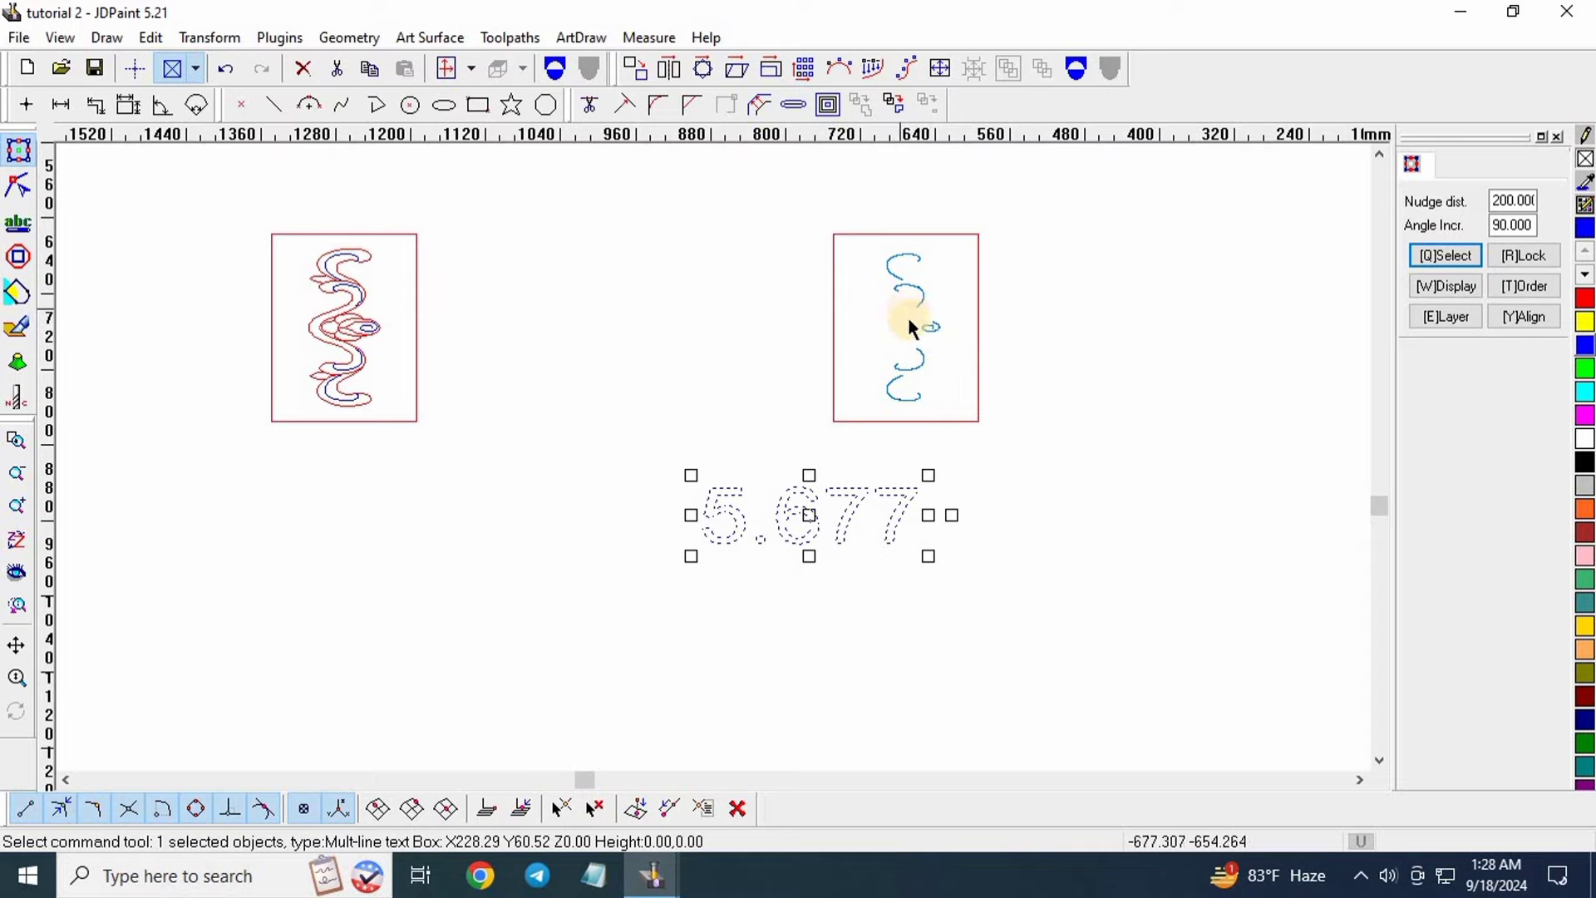
pyautogui.click(622, 373)
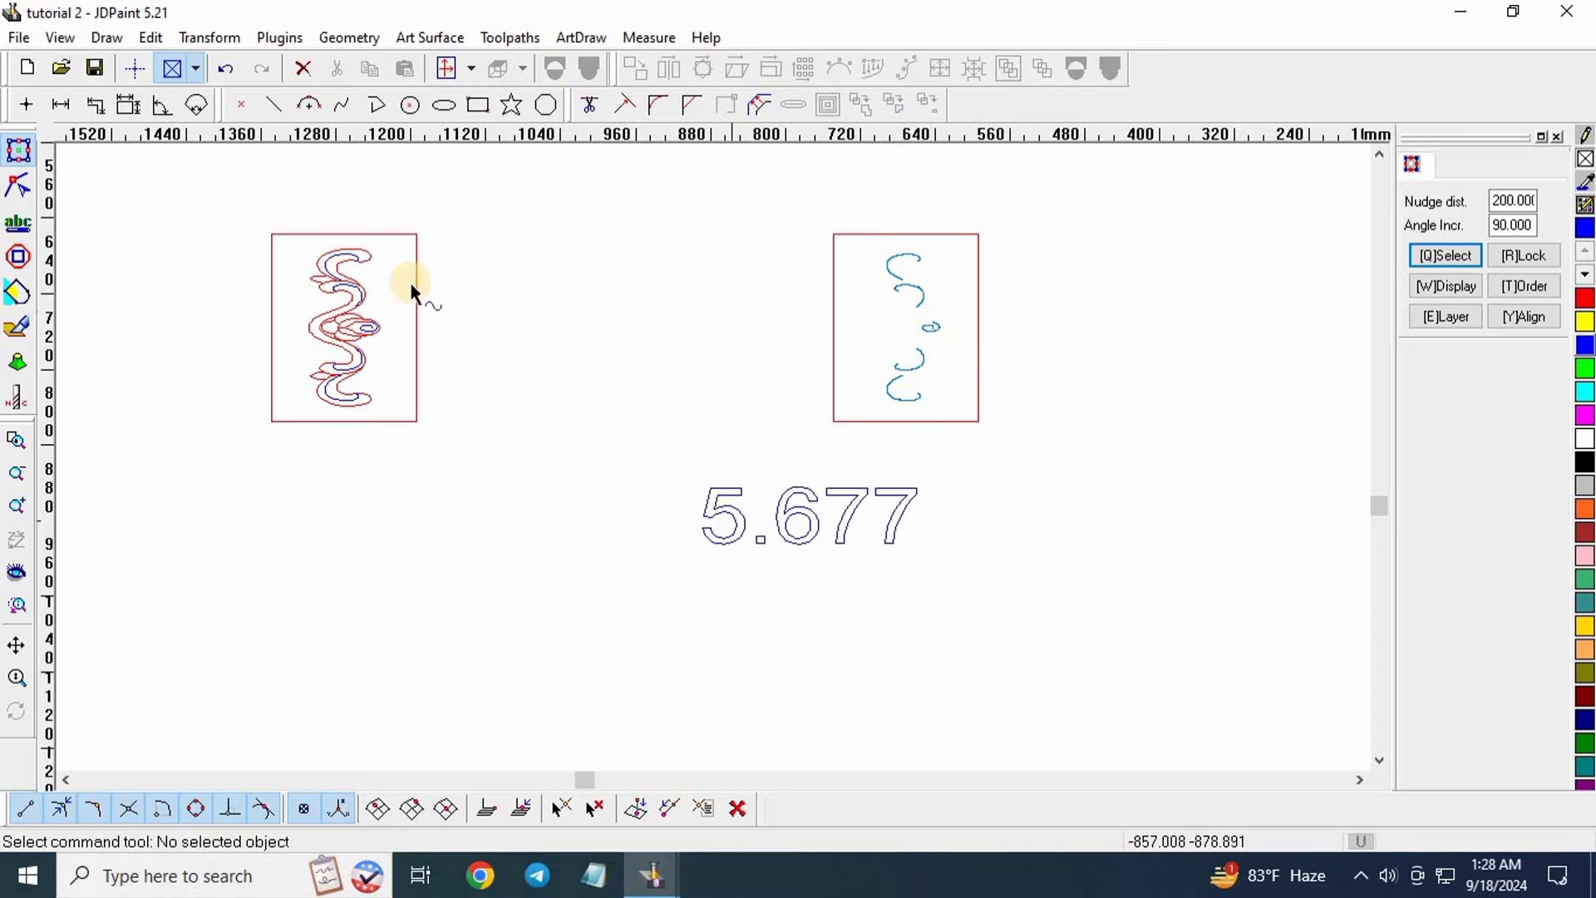
pyautogui.scroll(3, 410, 291)
pyautogui.click(435, 319)
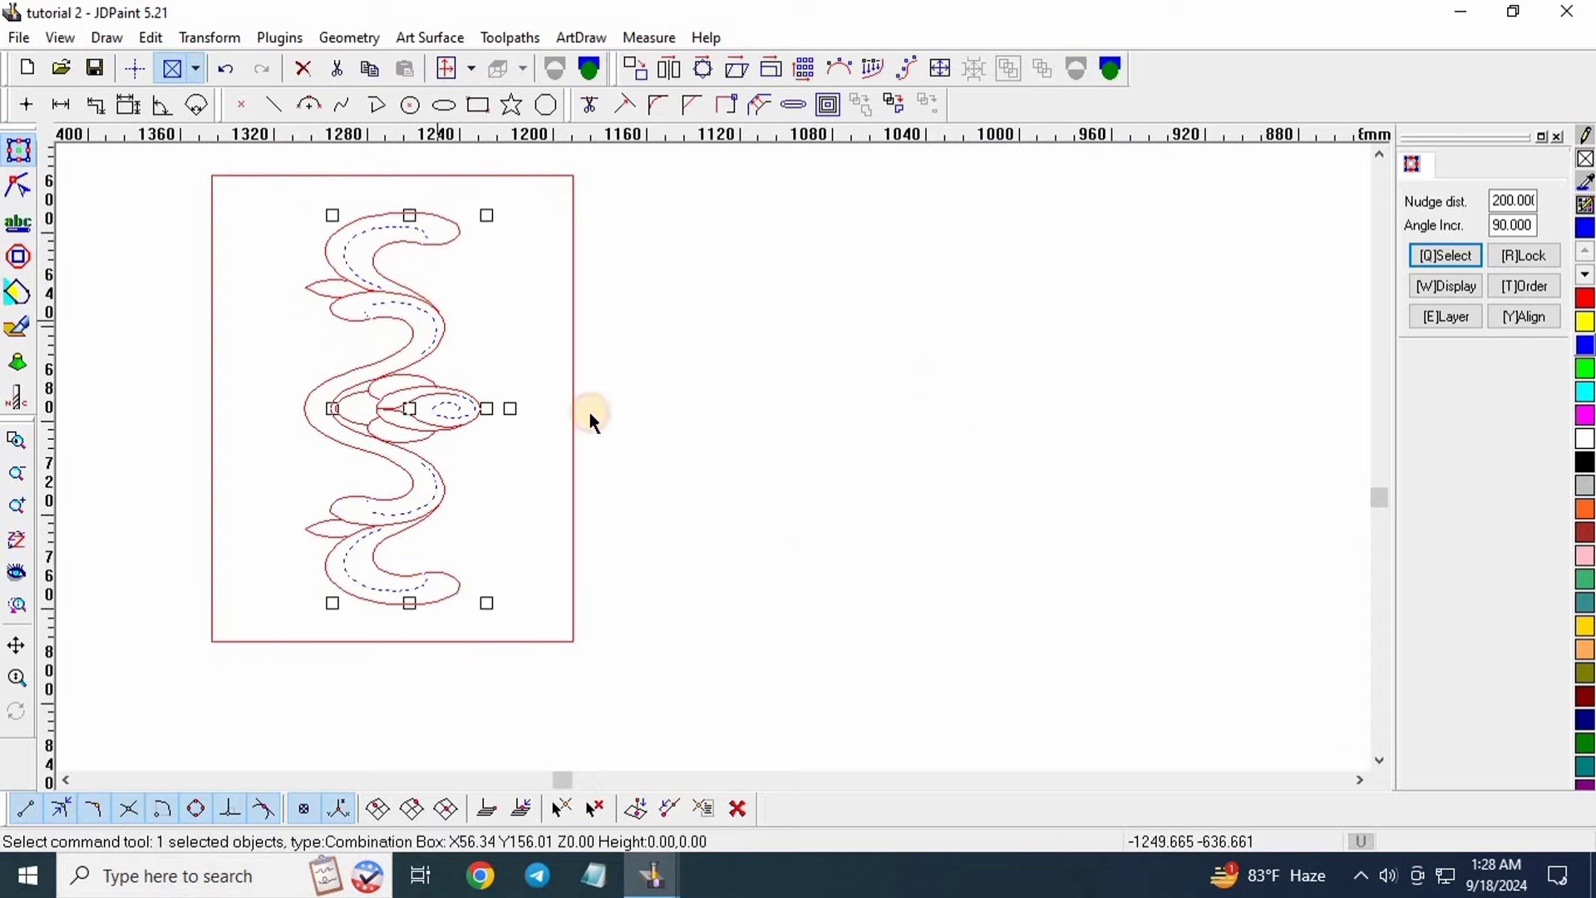
pyautogui.scroll(-4, 590, 413)
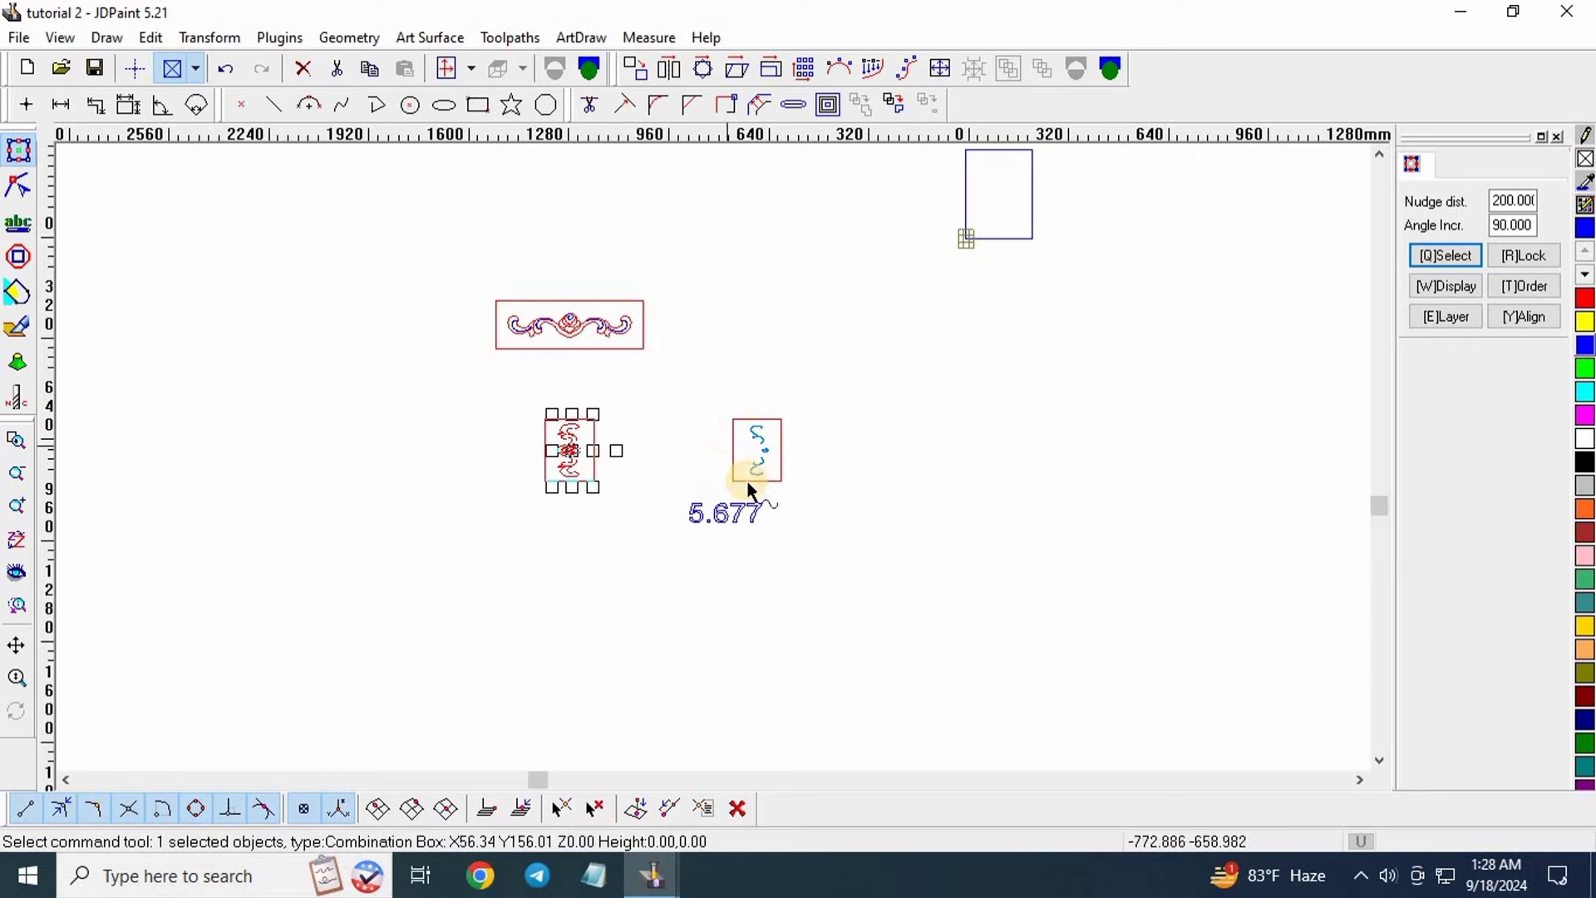
pyautogui.scroll(2, 735, 472)
pyautogui.scroll(-1, 539, 466)
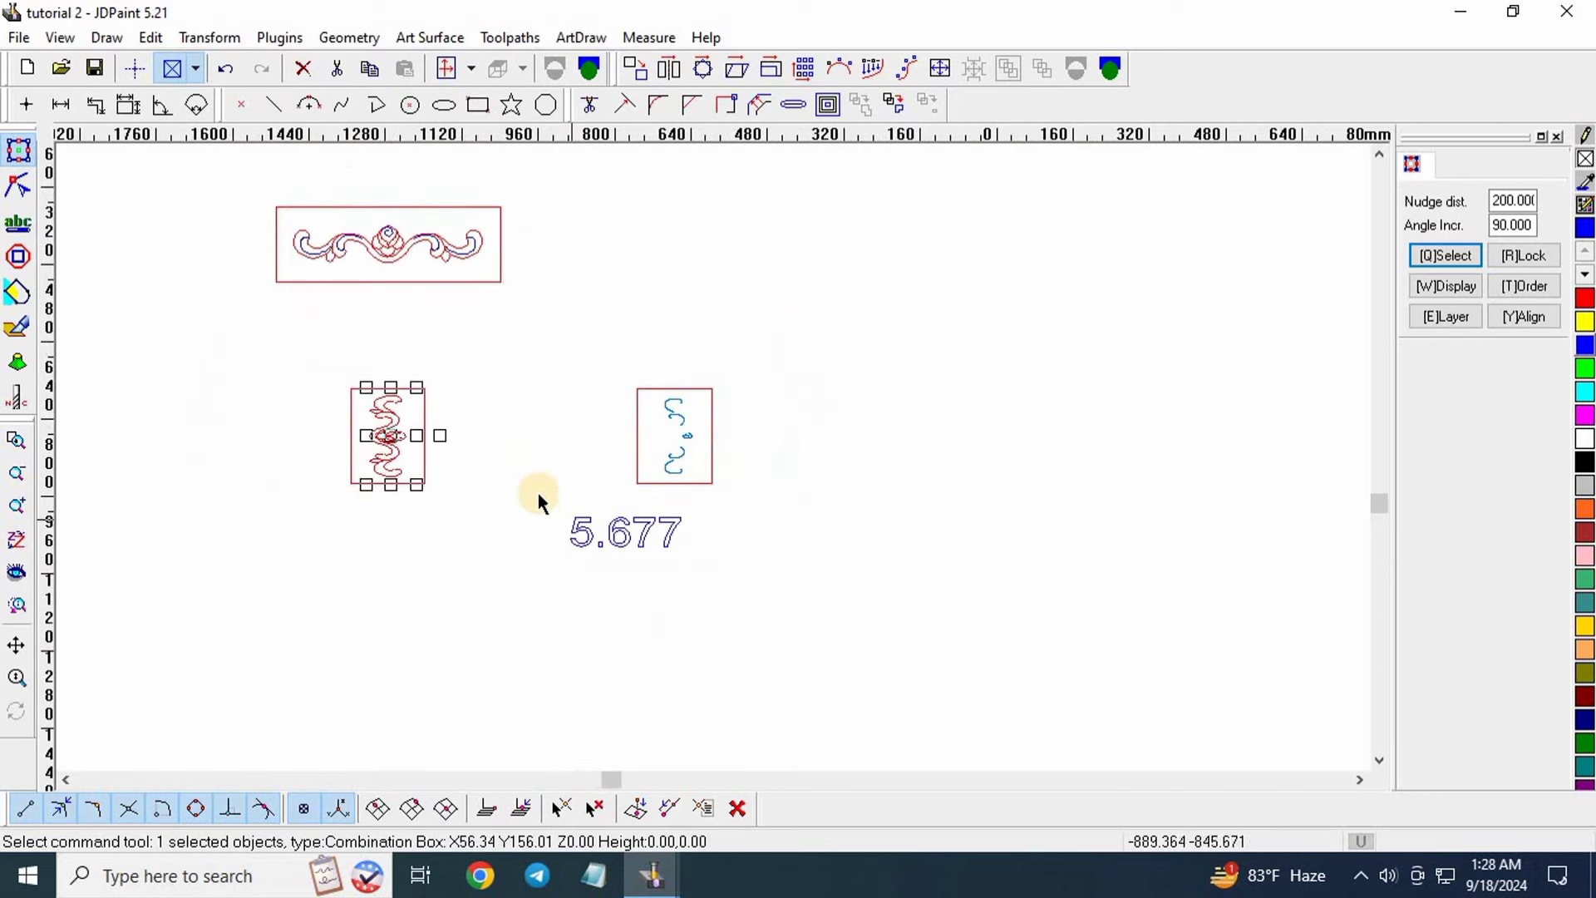
pyautogui.moveTo(539, 505); pyautogui.dragTo(777, 599)
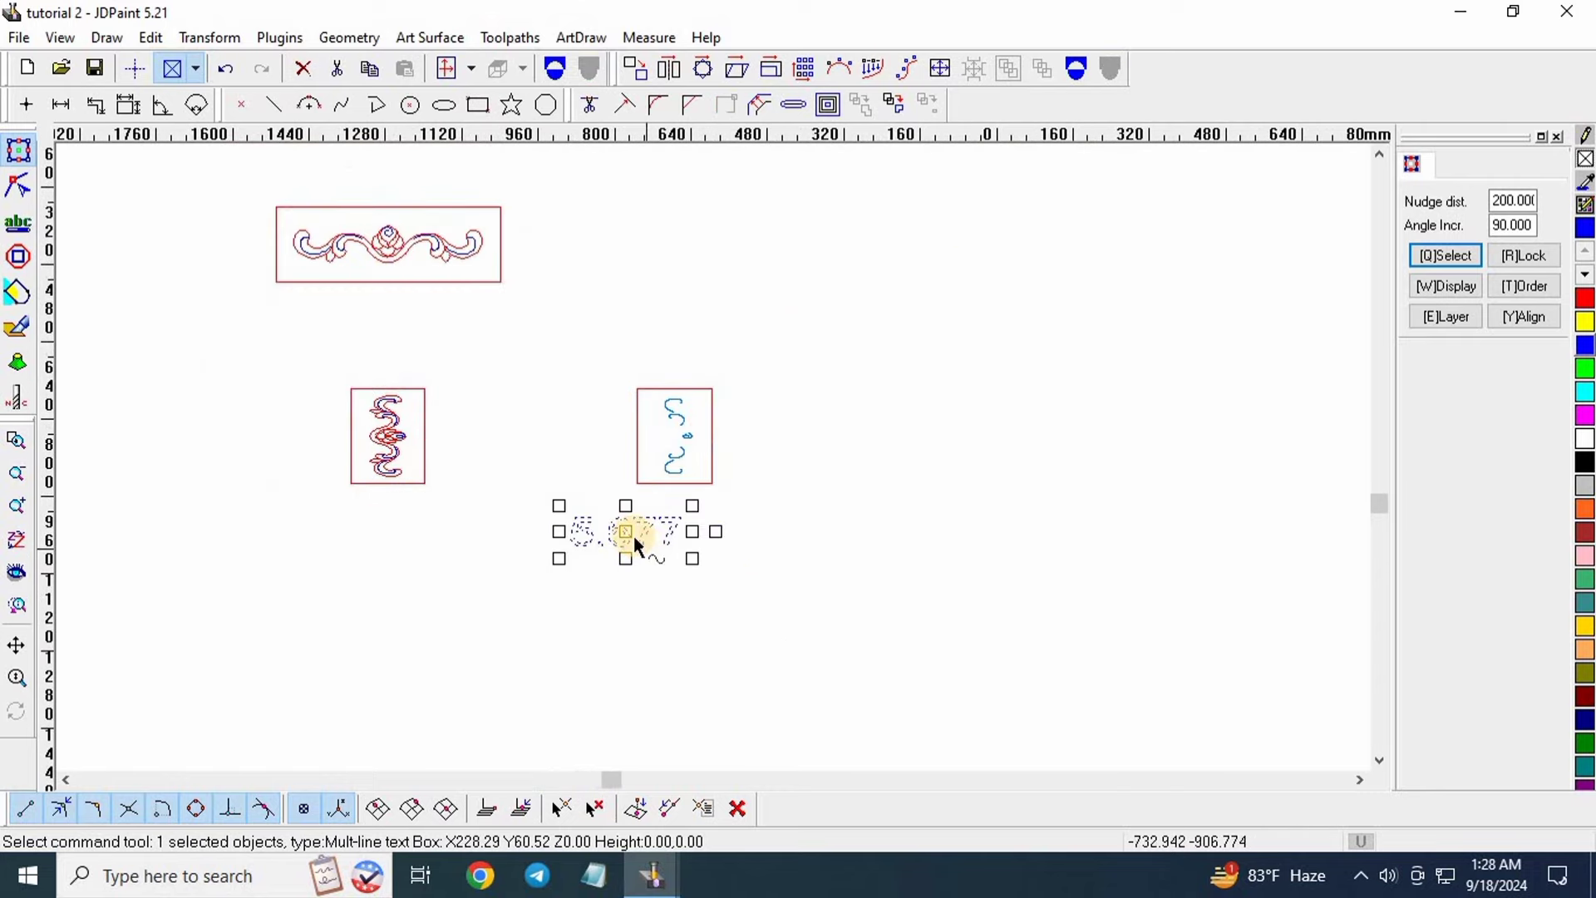
pyautogui.moveTo(633, 536); pyautogui.dragTo(862, 514)
# Rotate the vertical source scroll panel 90 degrees and match it to the large horizontal panel's size in both directions, as one entity.
pyautogui.moveTo(610, 340); pyautogui.dragTo(745, 569)
pyautogui.moveTo(283, 353); pyautogui.dragTo(476, 563)
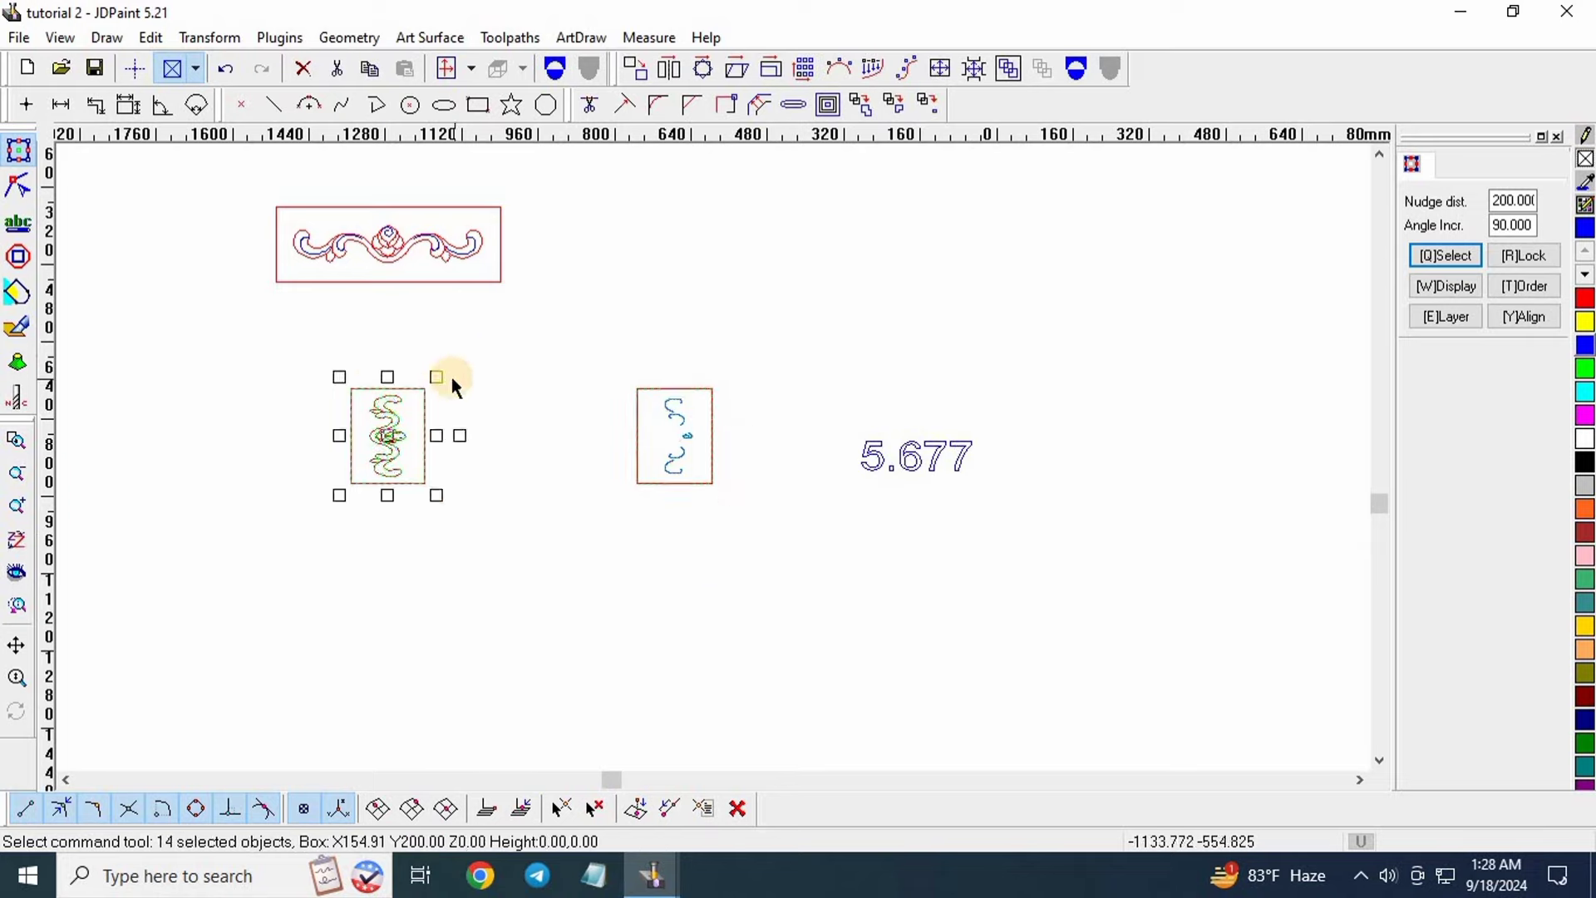
pyautogui.press('pageup')
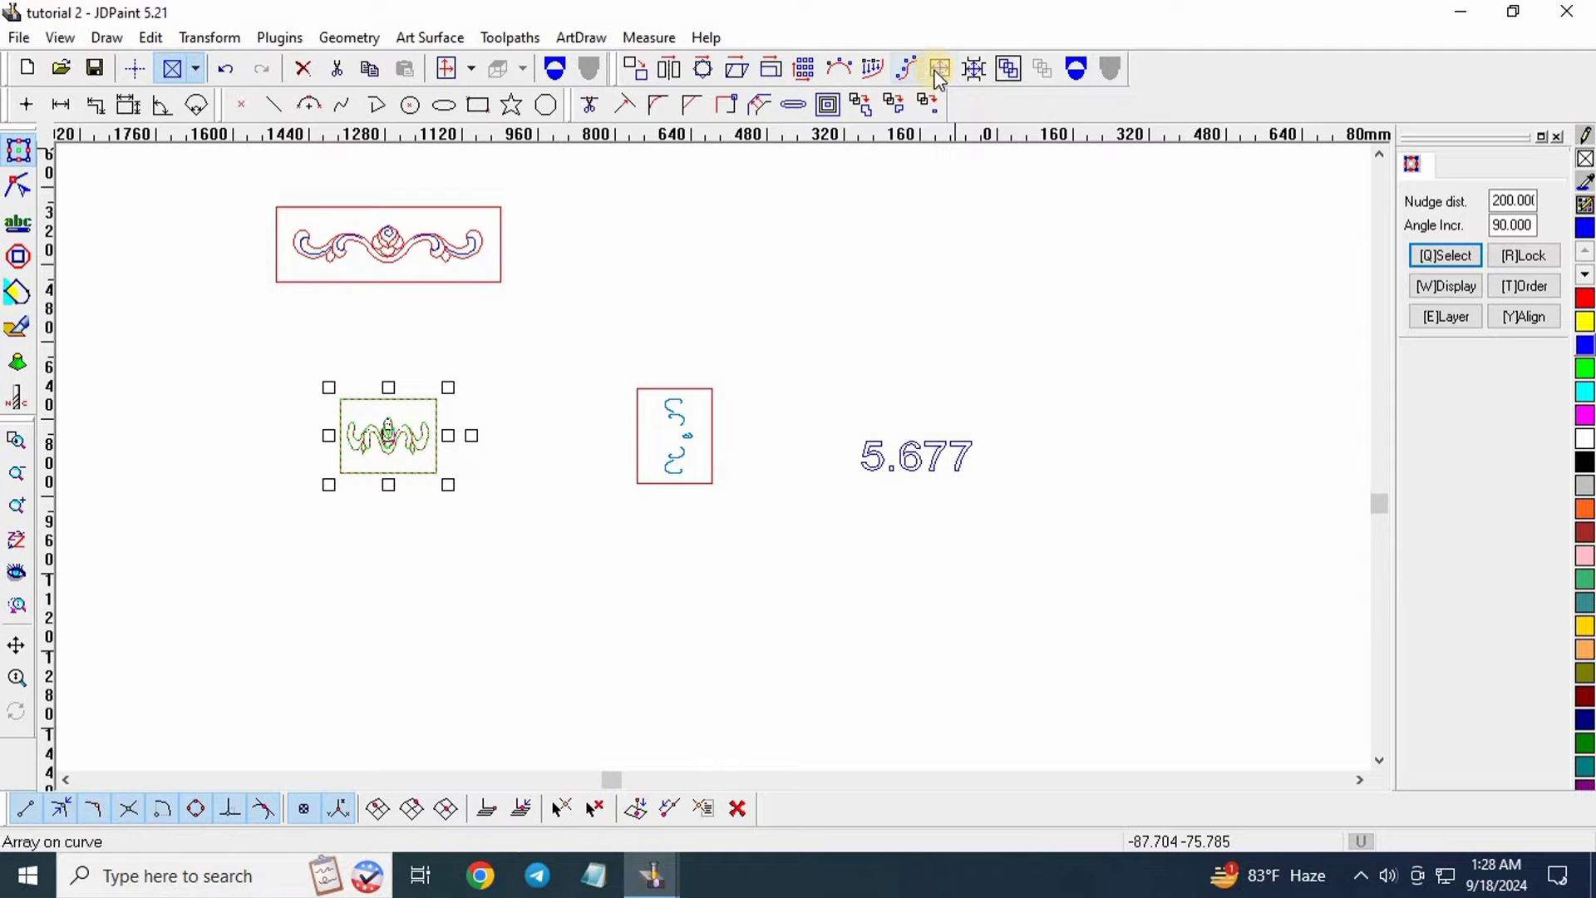
pyautogui.moveTo(240, 356); pyautogui.dragTo(521, 636)
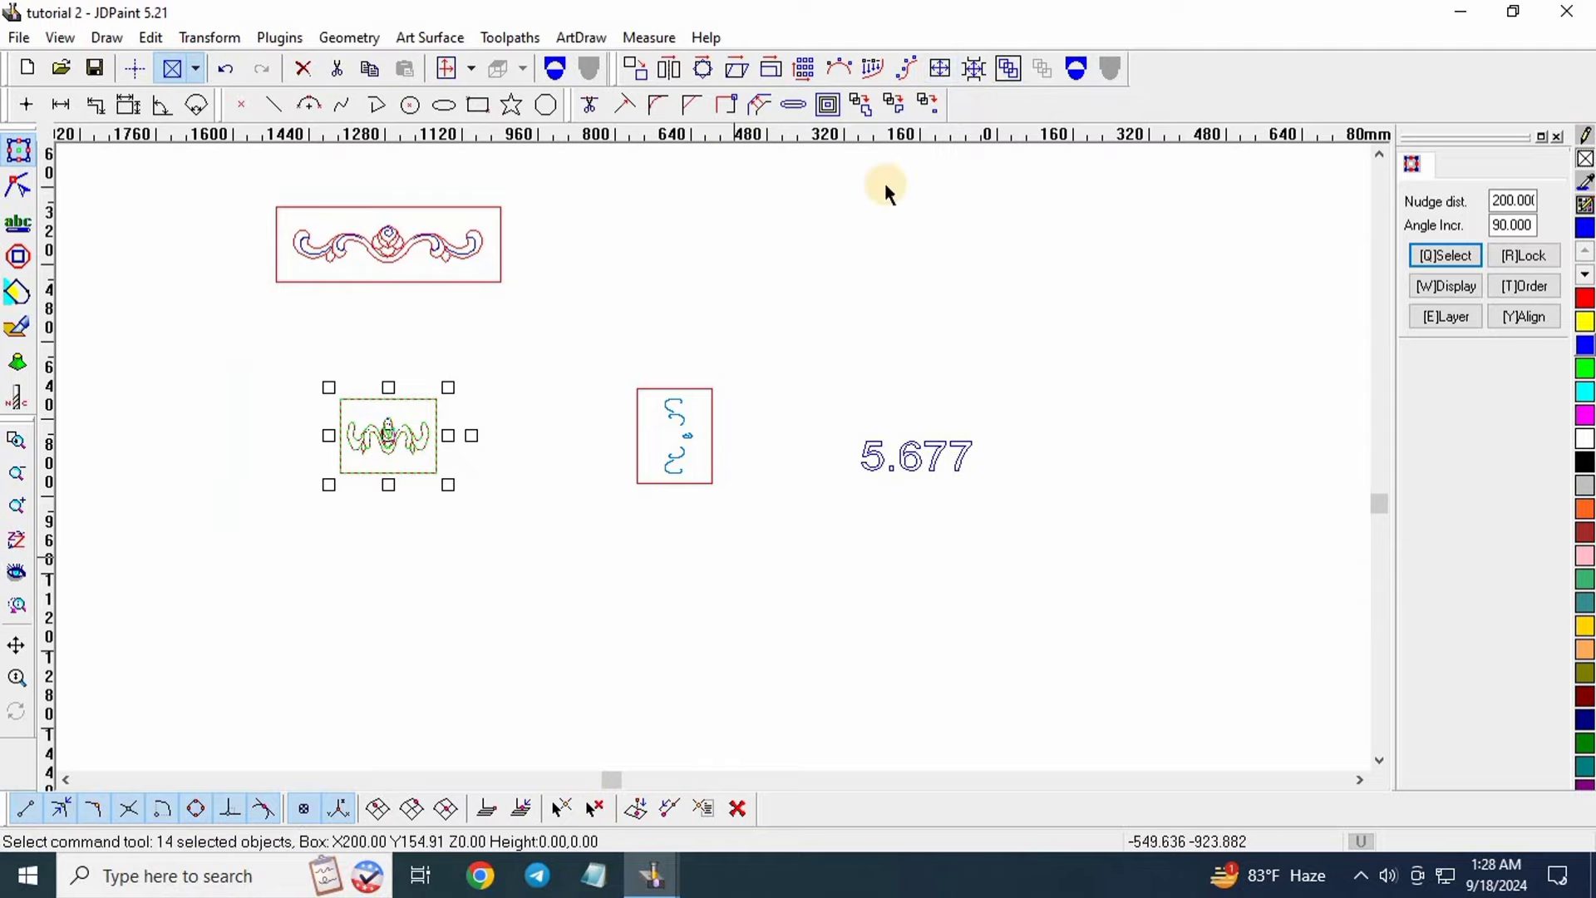
pyautogui.click(940, 68)
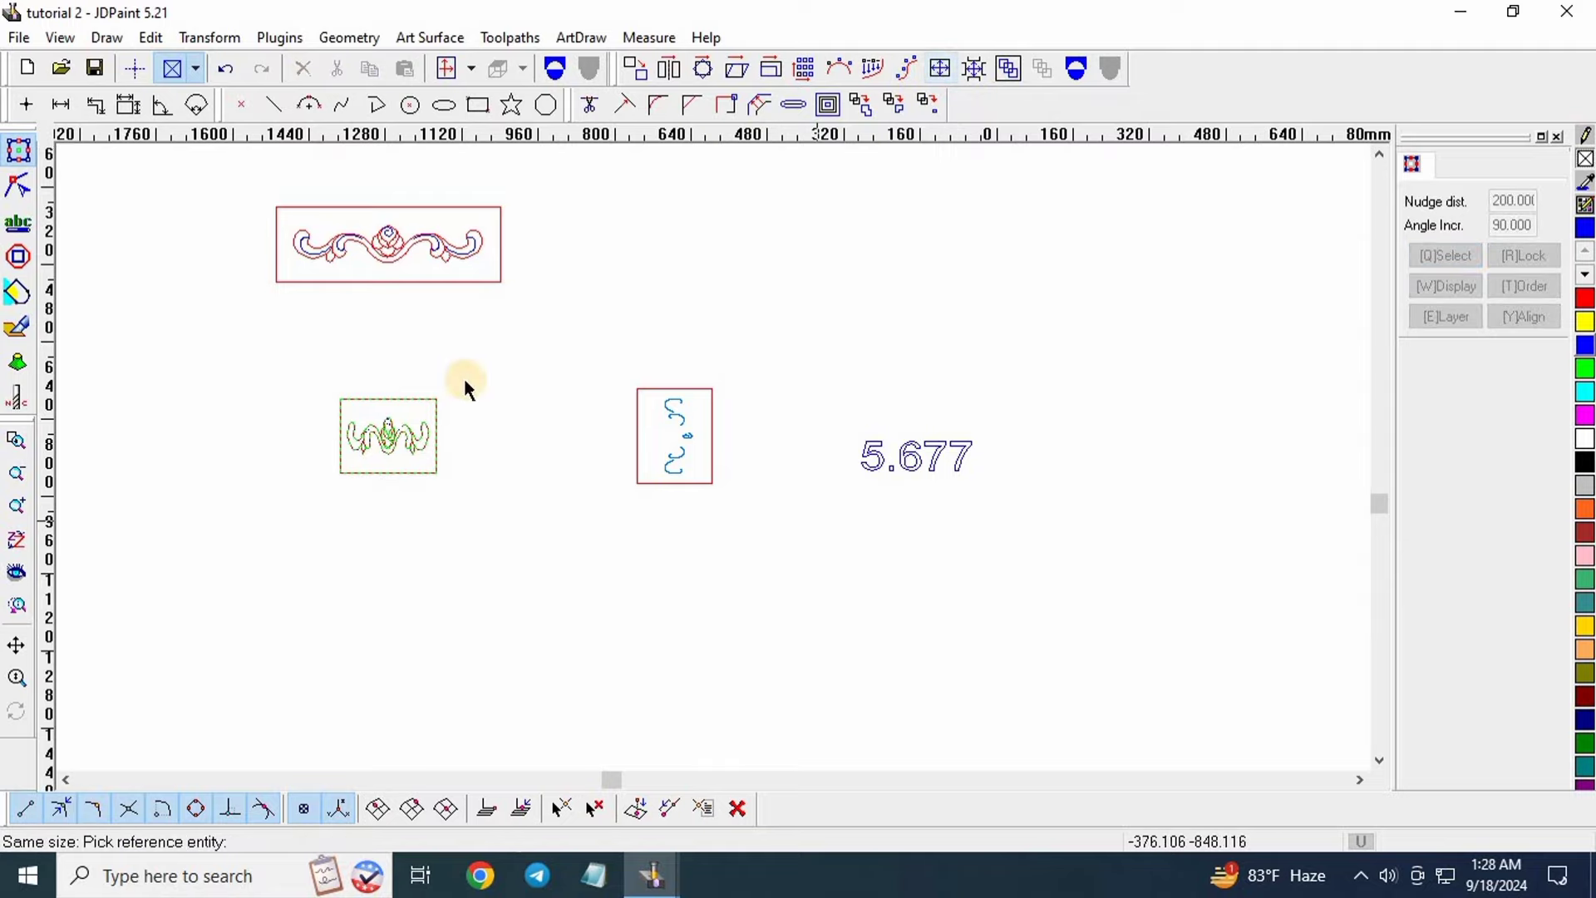
pyautogui.click(479, 283)
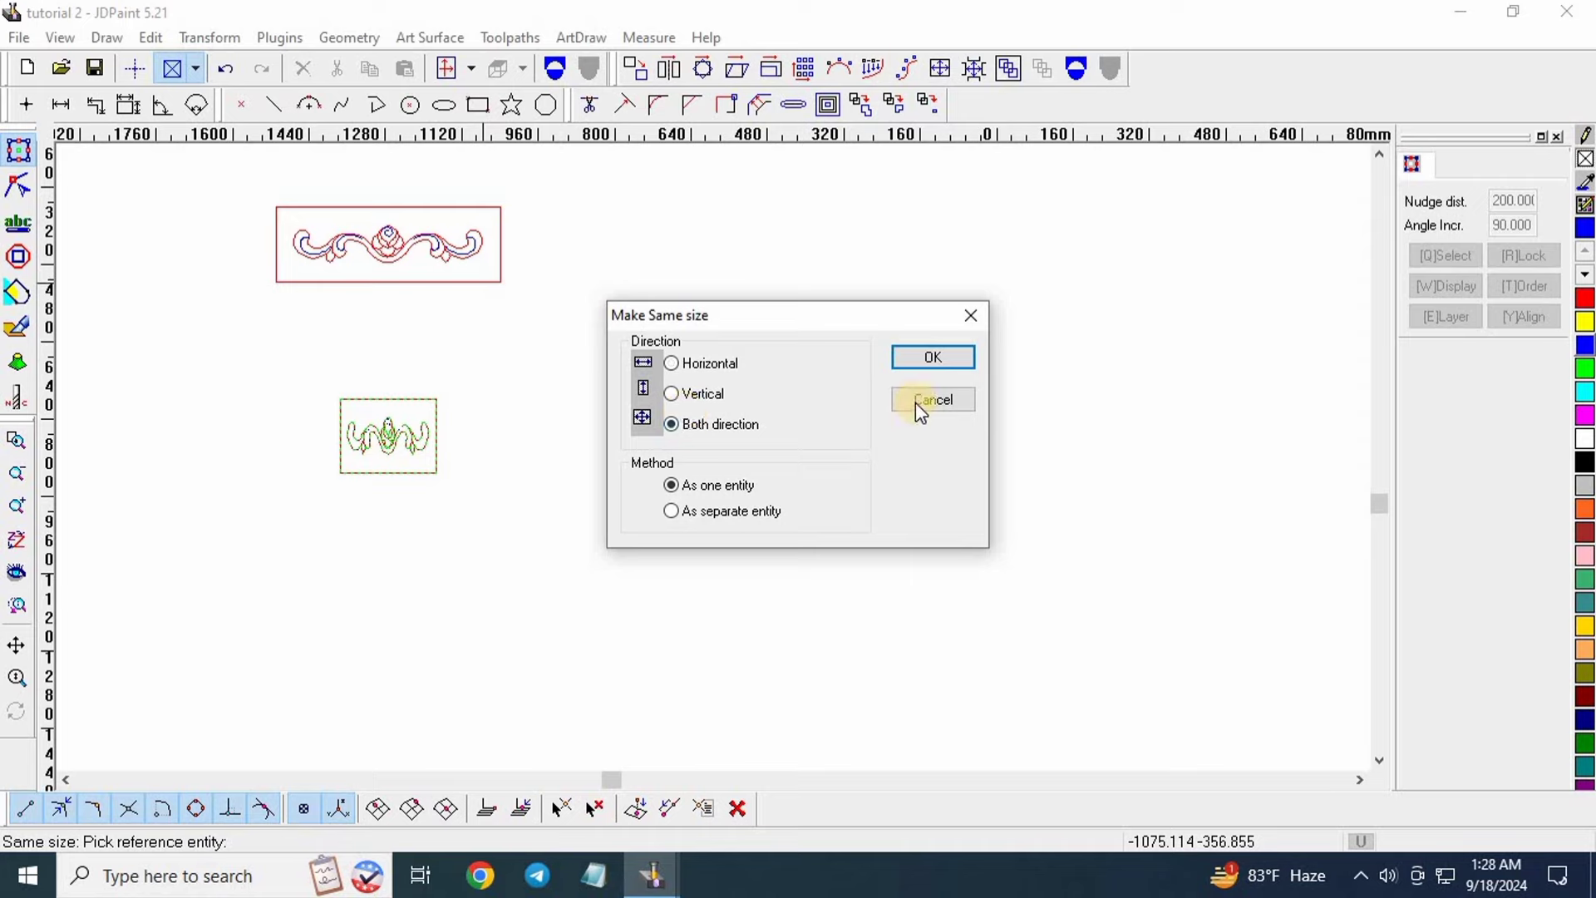
pyautogui.click(936, 358)
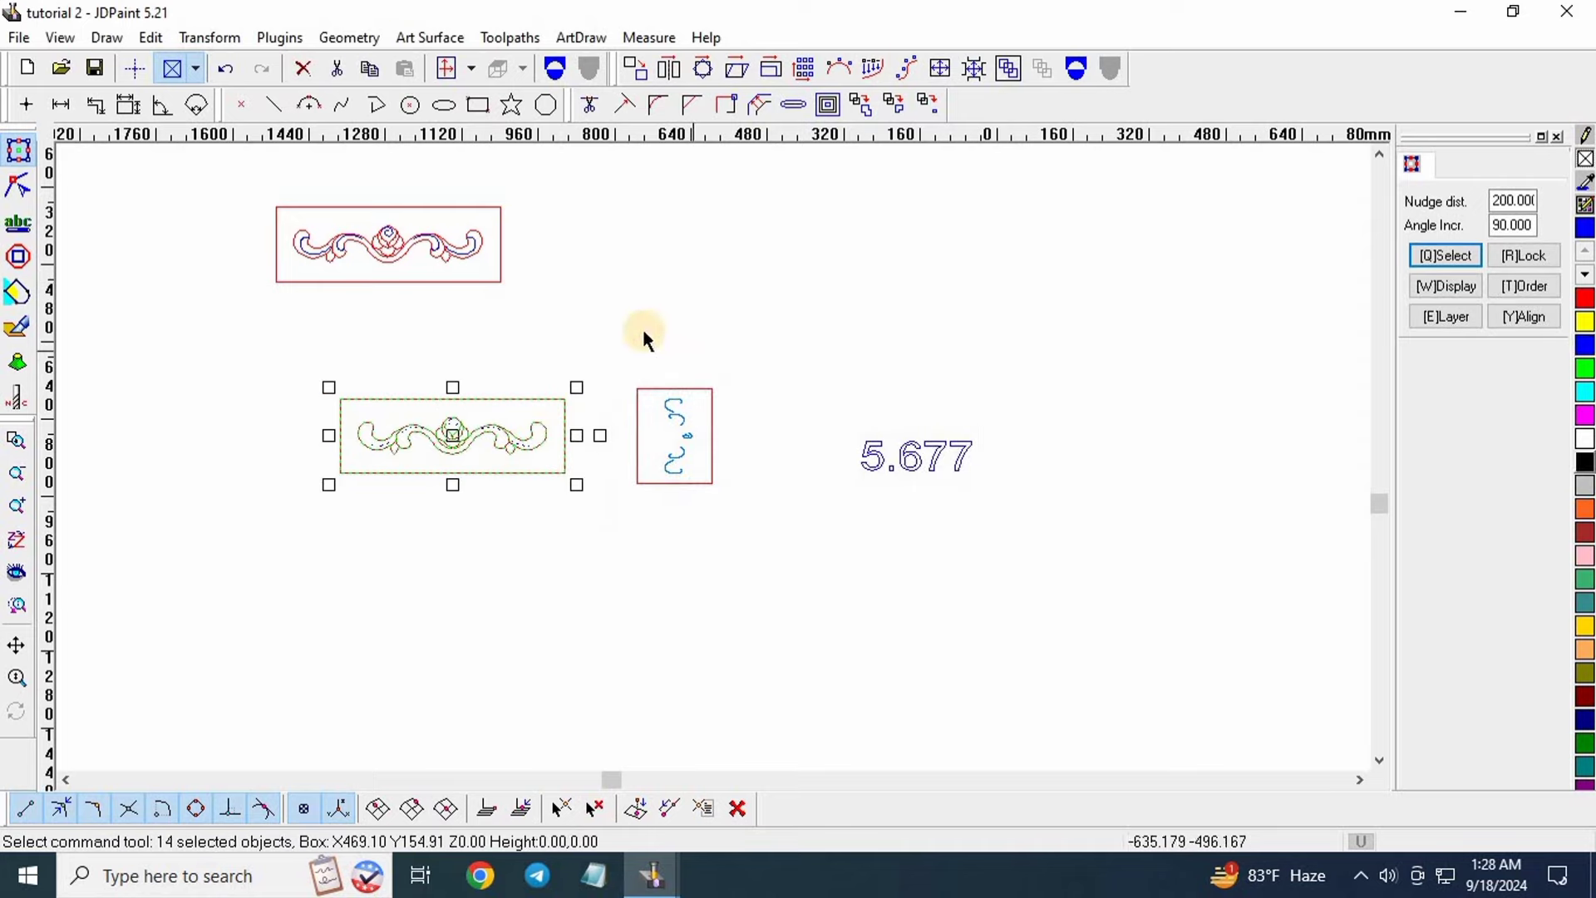
# Rotate the toolpath panel 90 degrees and match it to the resized source panel in both directions, as one entity.
pyautogui.click(603, 353)
pyautogui.moveTo(602, 347); pyautogui.dragTo(812, 574)
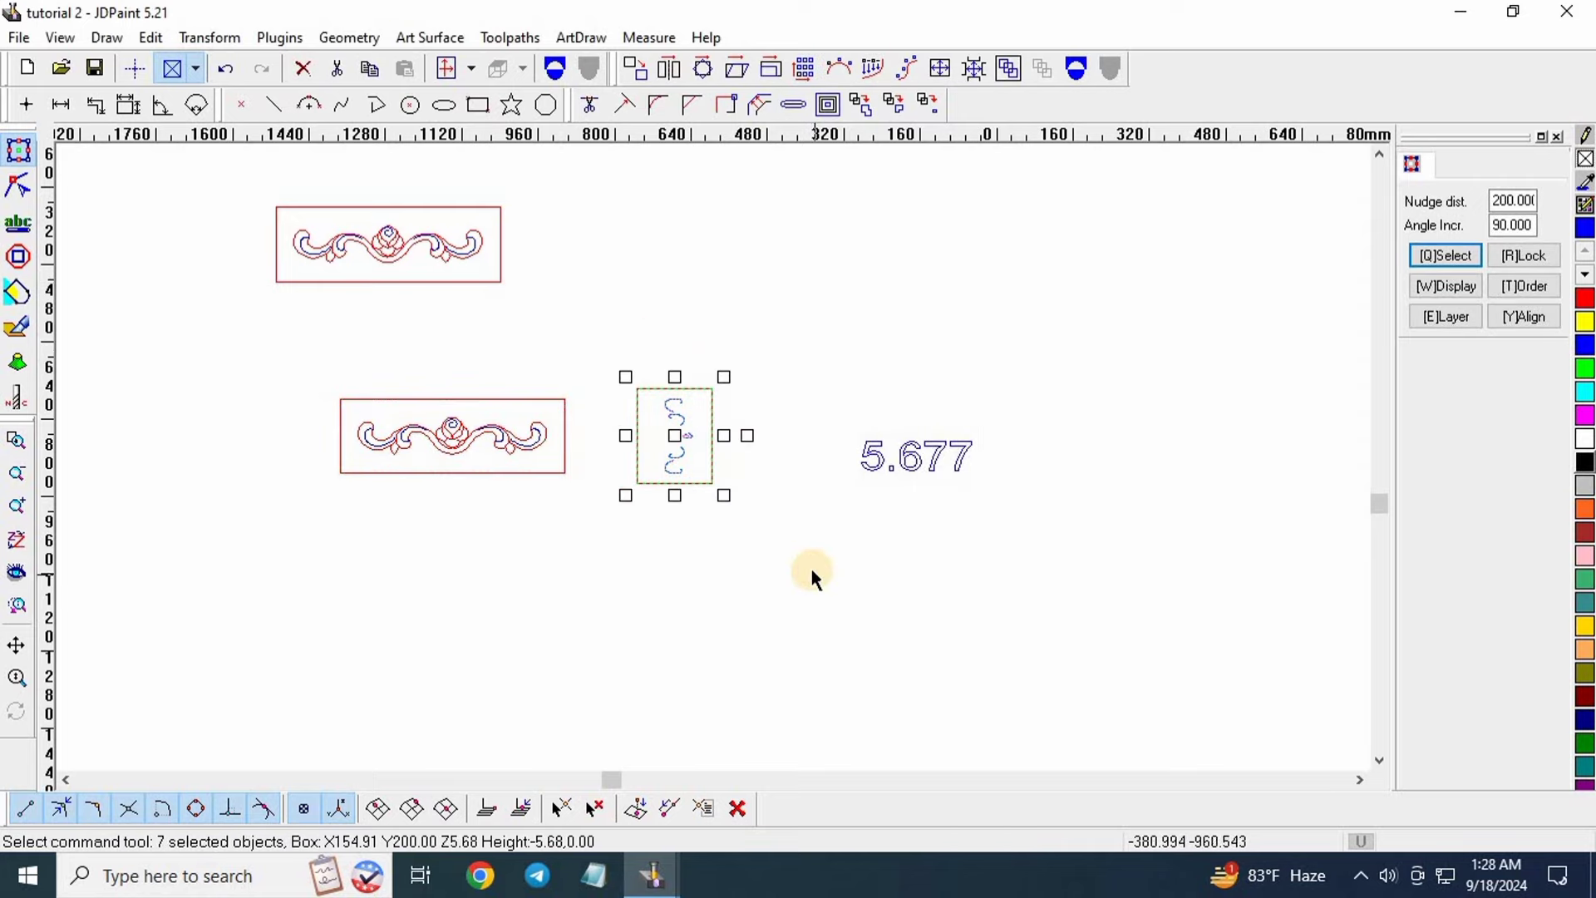
pyautogui.press('pageup')
pyautogui.click(937, 75)
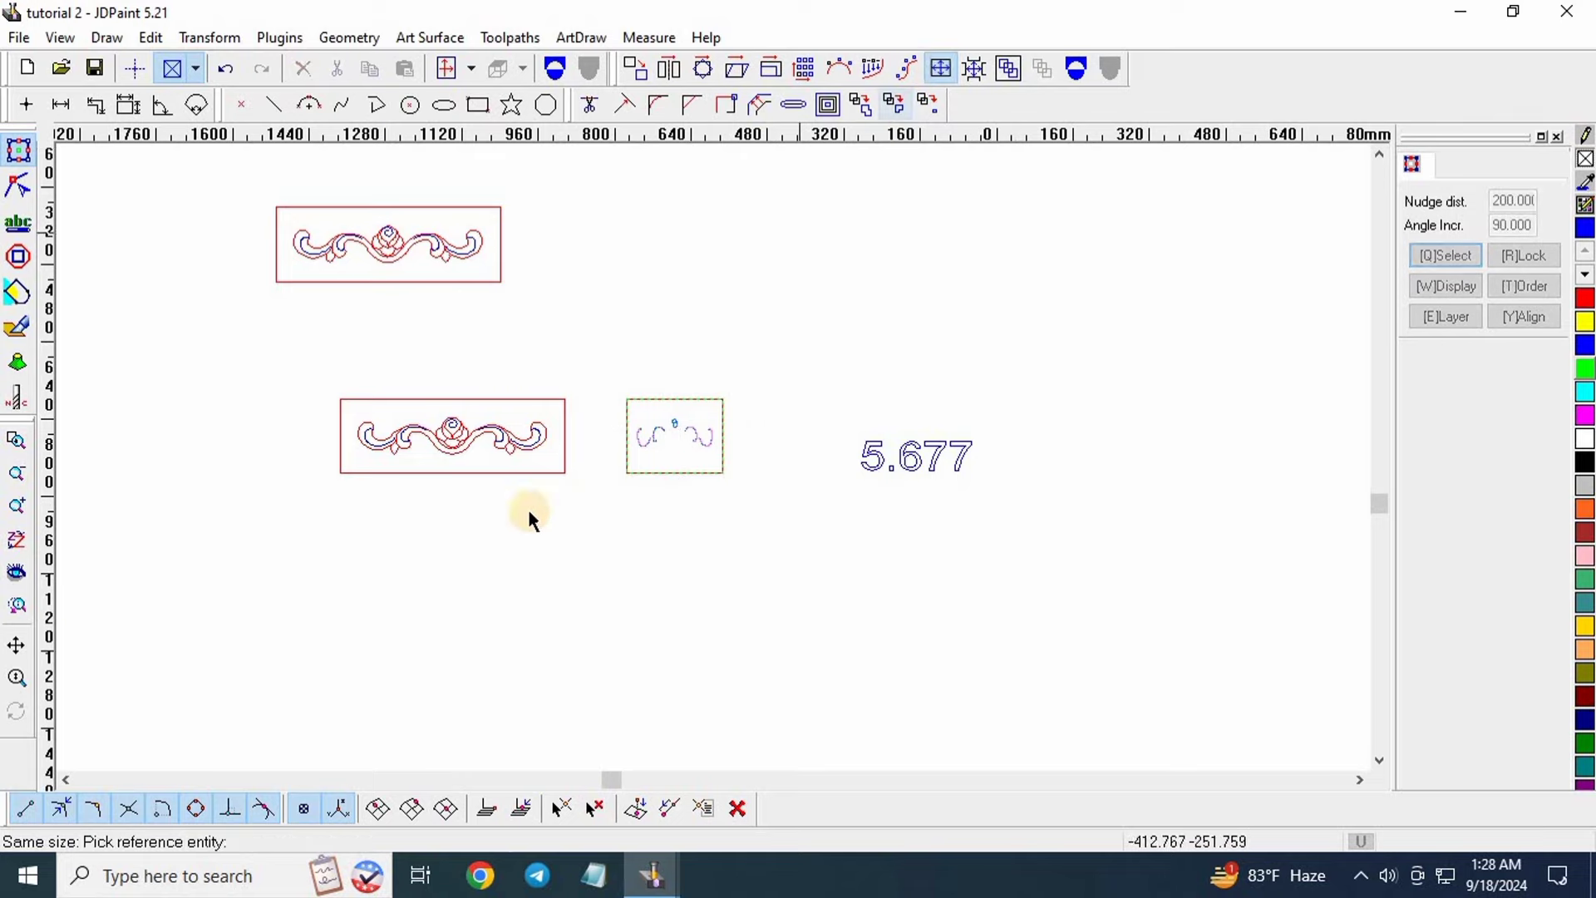
pyautogui.click(537, 473)
pyautogui.click(730, 426)
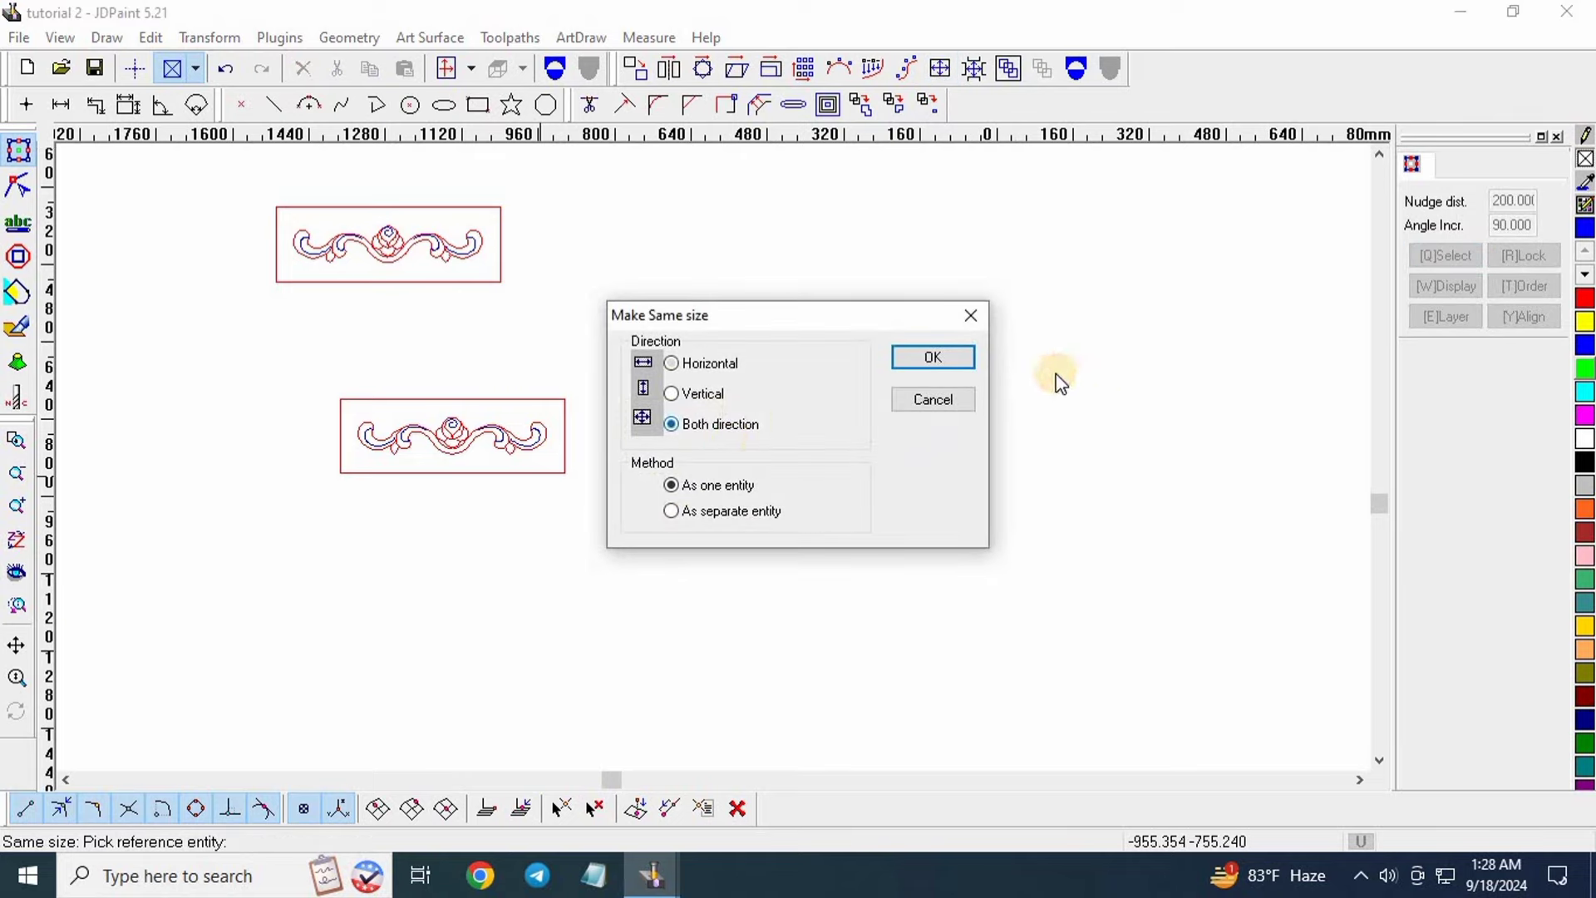
pyautogui.click(933, 357)
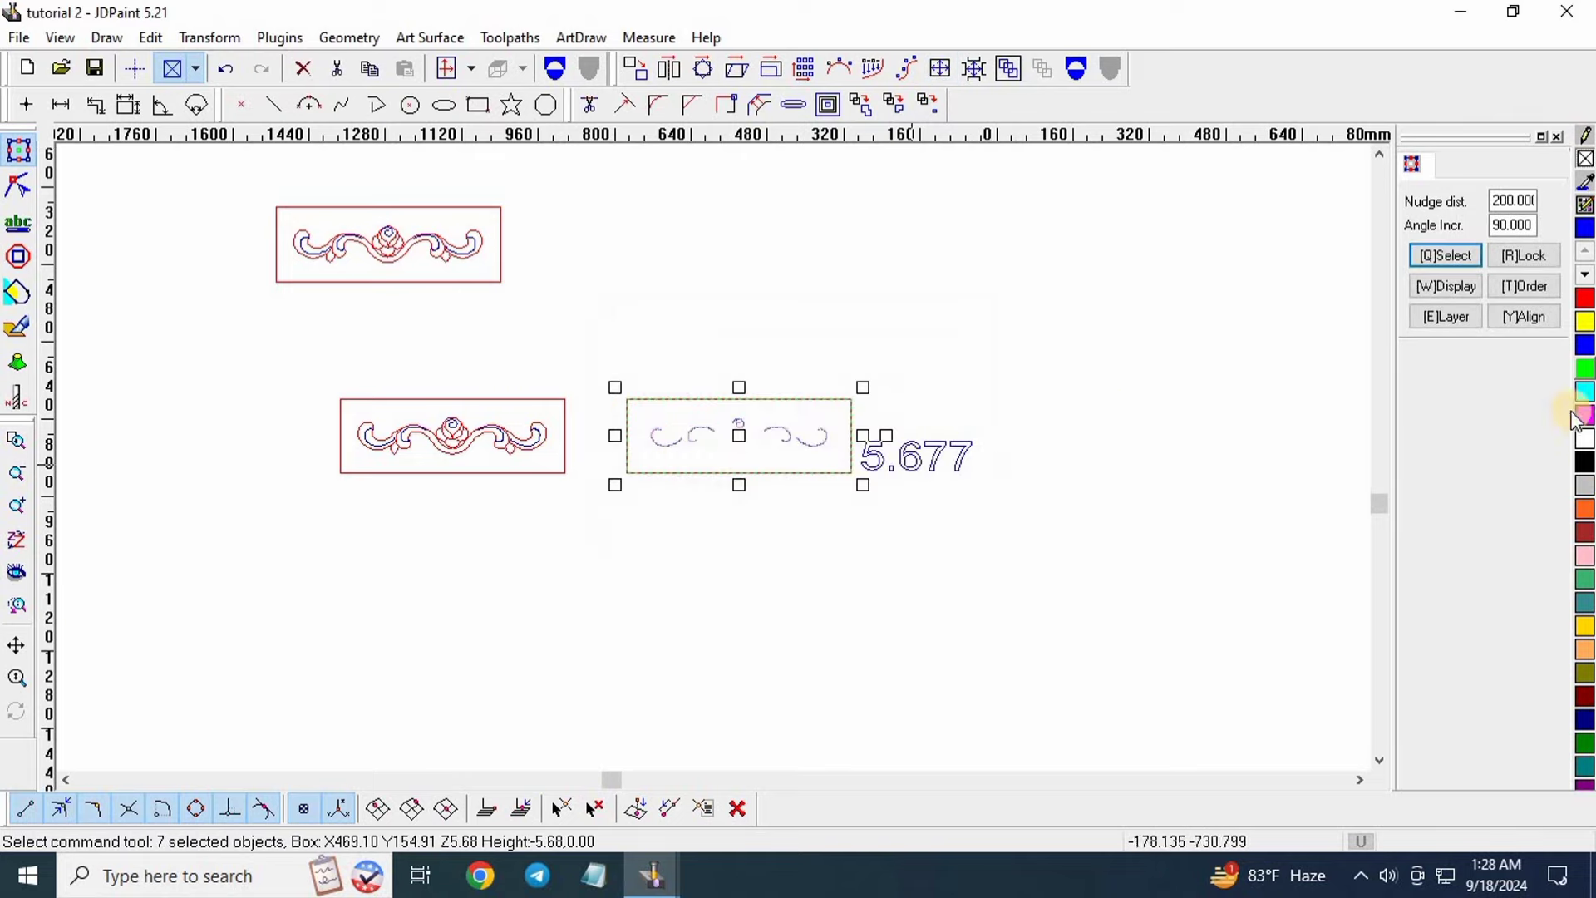
# Align the toolpath panel as a whole onto the resized source scroll panel, using the source panel's frame as reference.
pyautogui.click(1524, 317)
pyautogui.click(1490, 522)
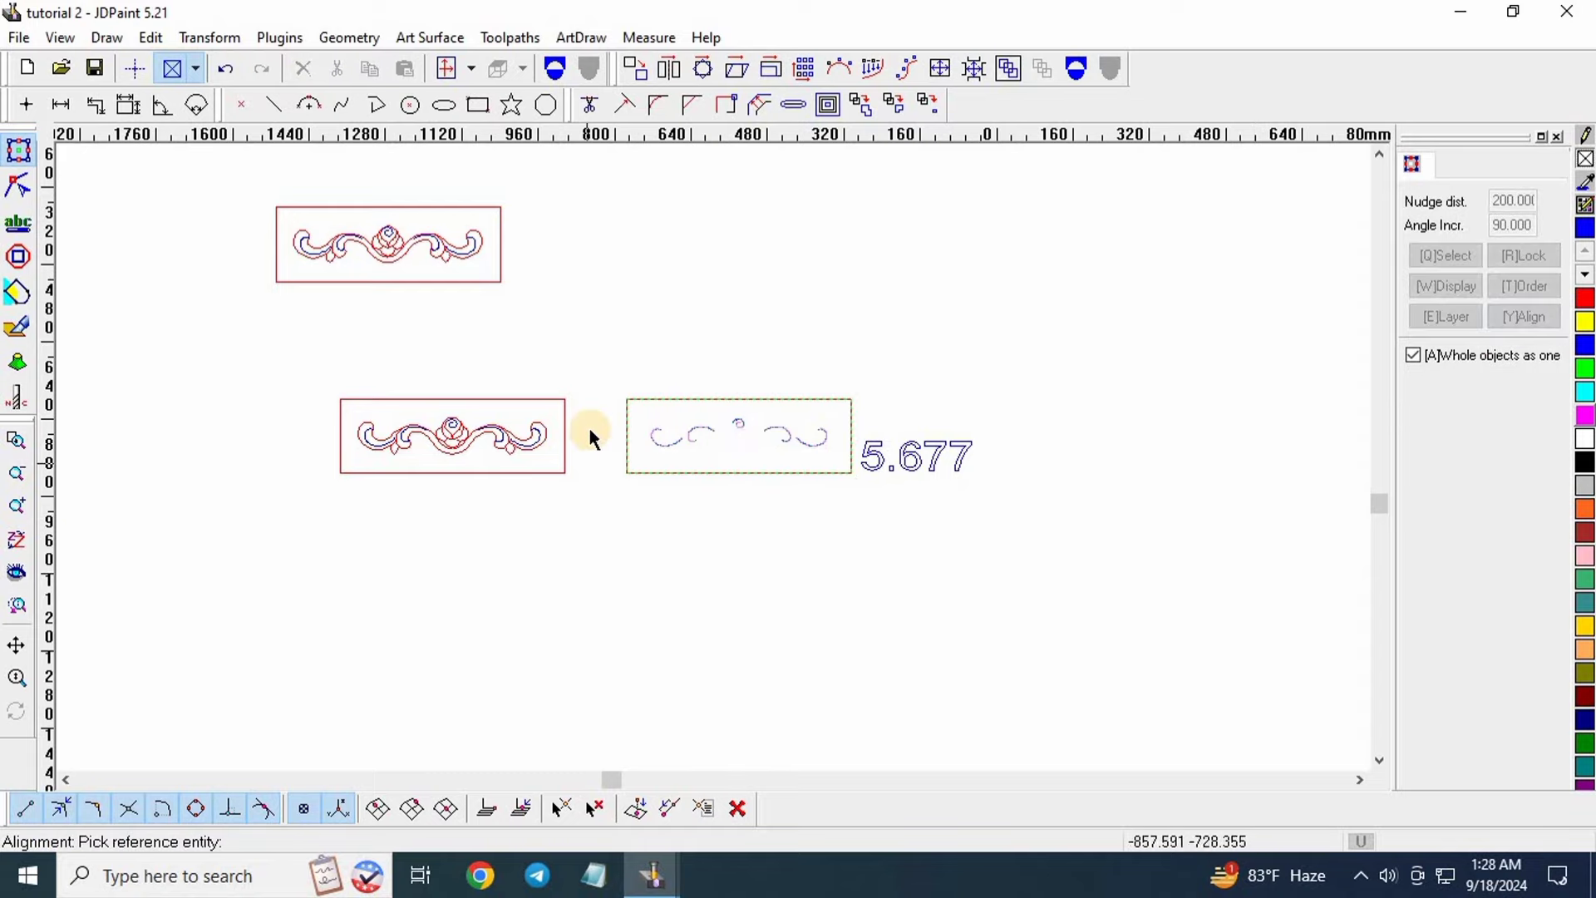
pyautogui.scroll(2, 574, 420)
pyautogui.click(554, 420)
pyautogui.press('Return')
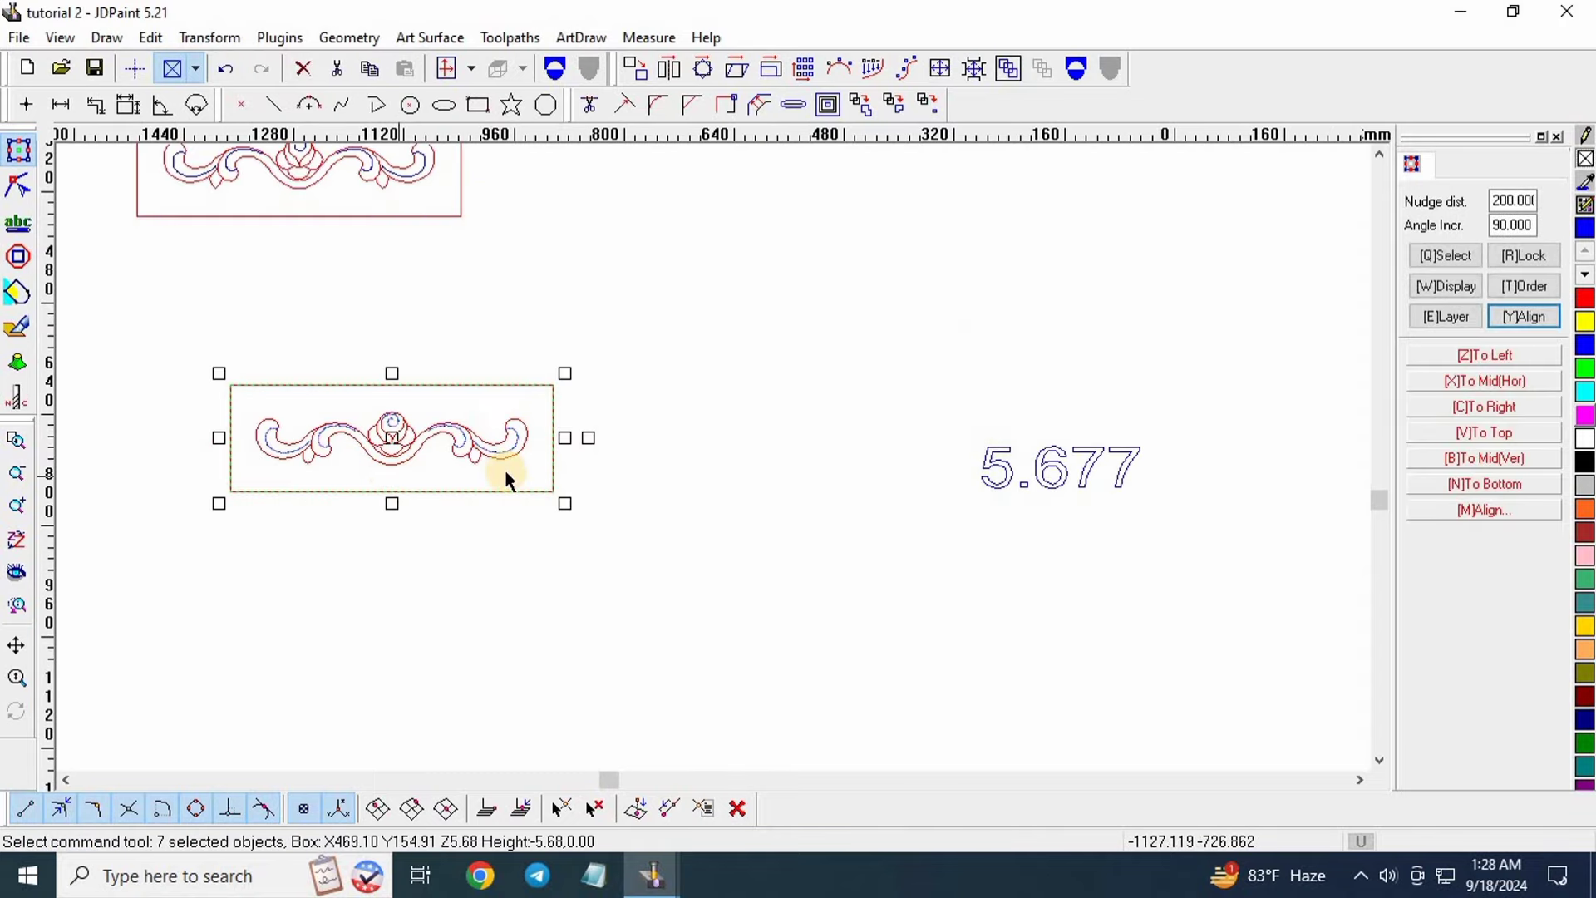
# Rotate the aligned scroll panel, together with its toolpaths and frame, 90 degrees to stand vertically.
pyautogui.scroll(3, 748, 391)
pyautogui.scroll(-1, 657, 382)
pyautogui.scroll(-2, 657, 383)
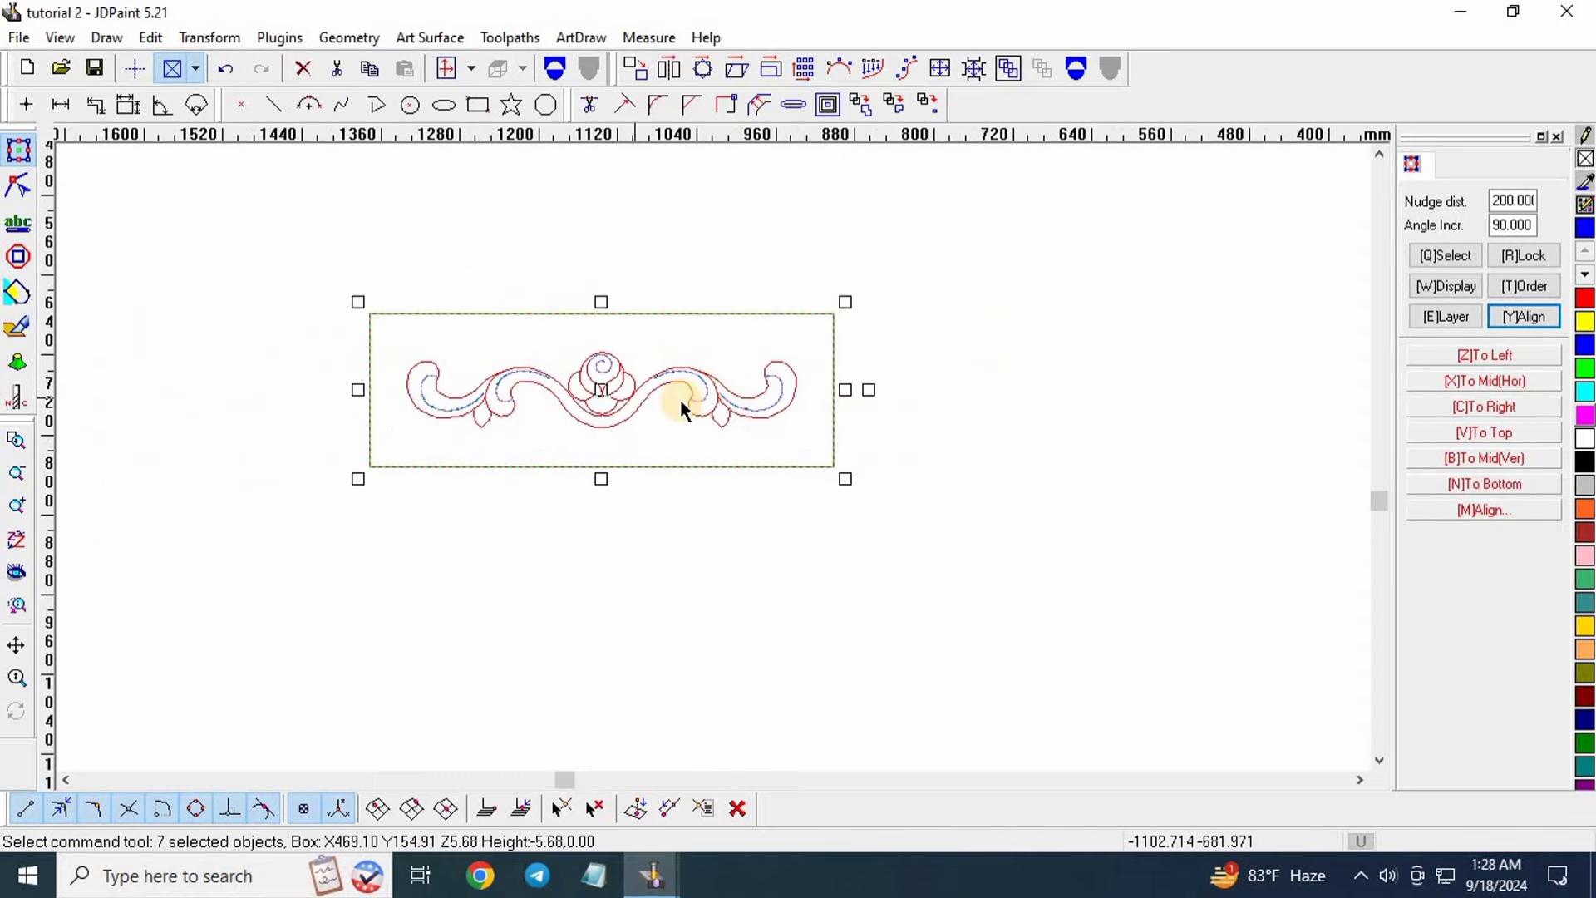
pyautogui.moveTo(236, 227); pyautogui.dragTo(1069, 649)
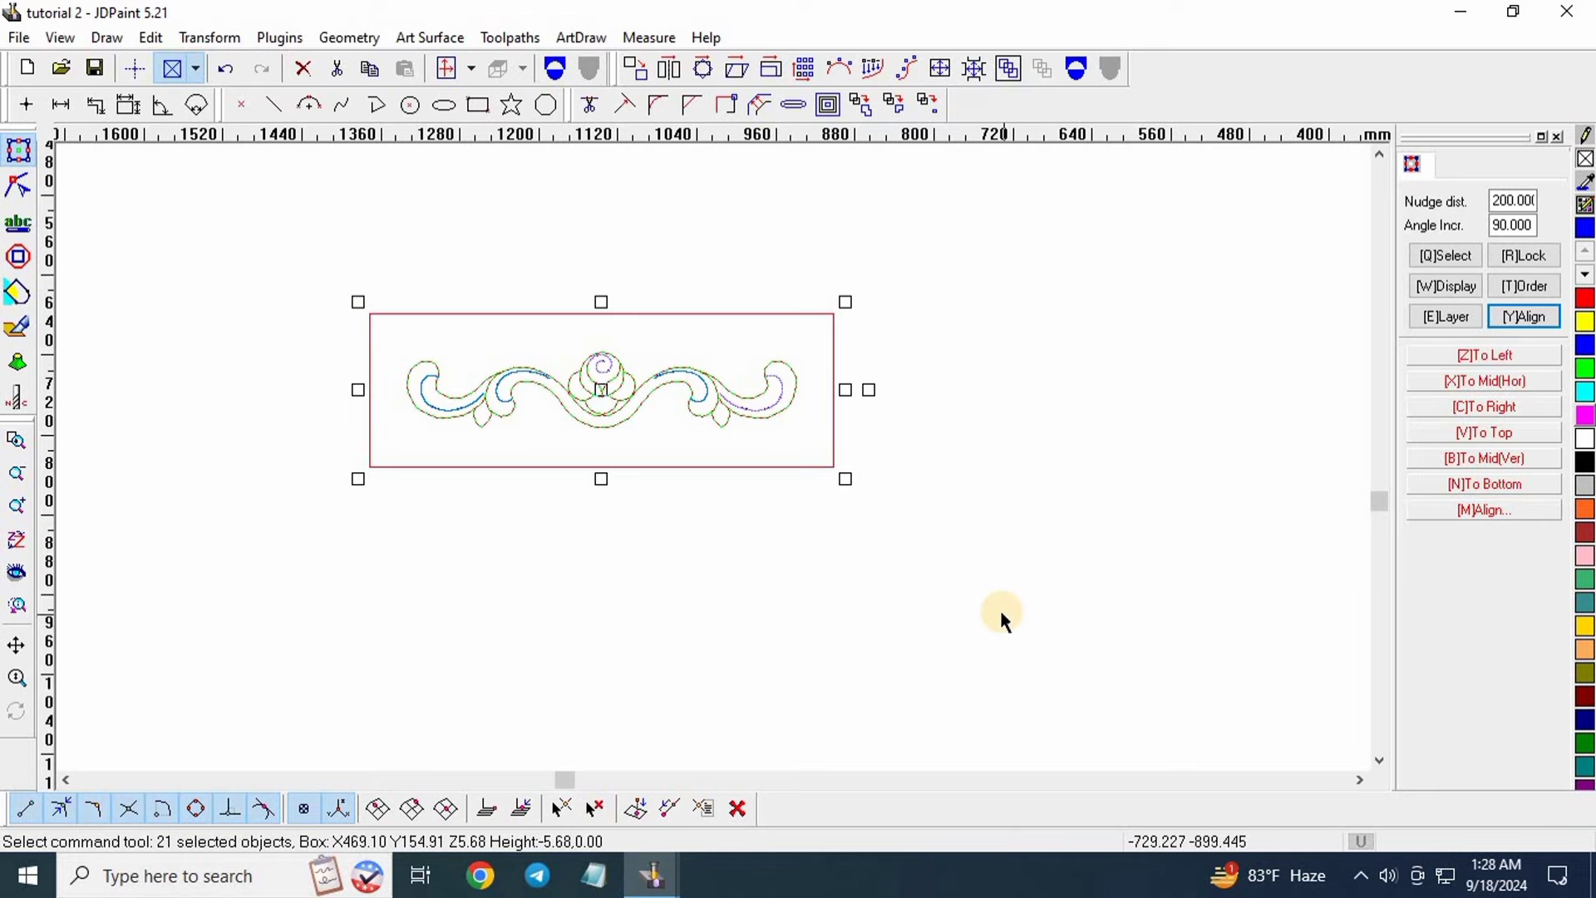
pyautogui.press('pageup')
pyautogui.scroll(-1, 602, 422)
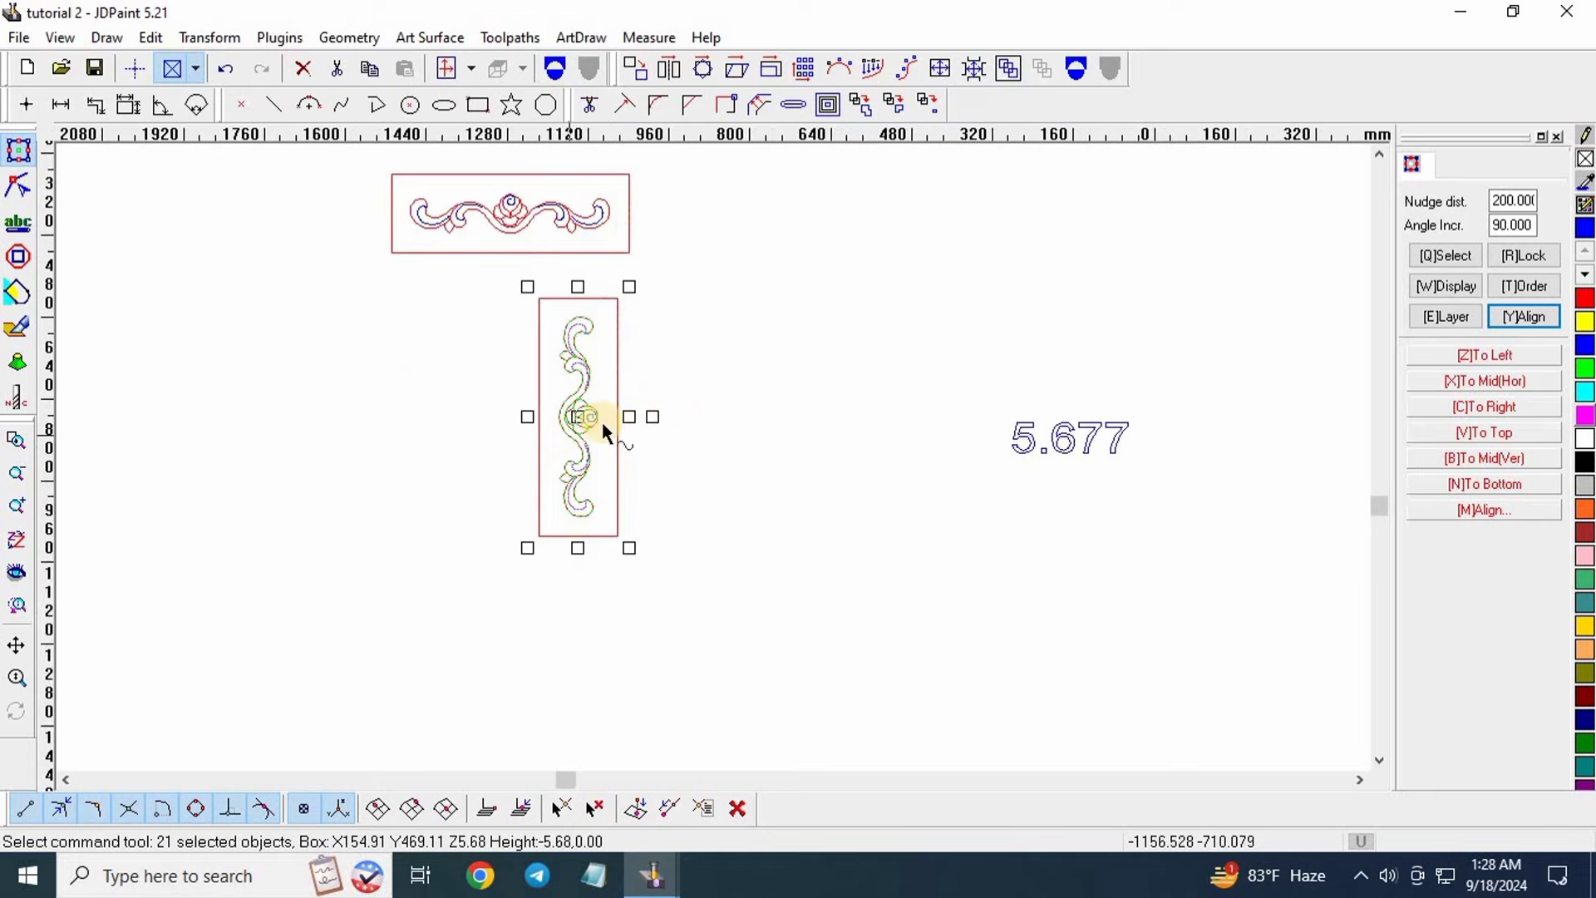
# Move the combined detail curves and the two upper detail toolpaths 200 mm to the right, out of the vertical scroll panel.
pyautogui.click(702, 407)
pyautogui.scroll(3, 562, 321)
pyautogui.click(566, 321)
pyautogui.press('Right')
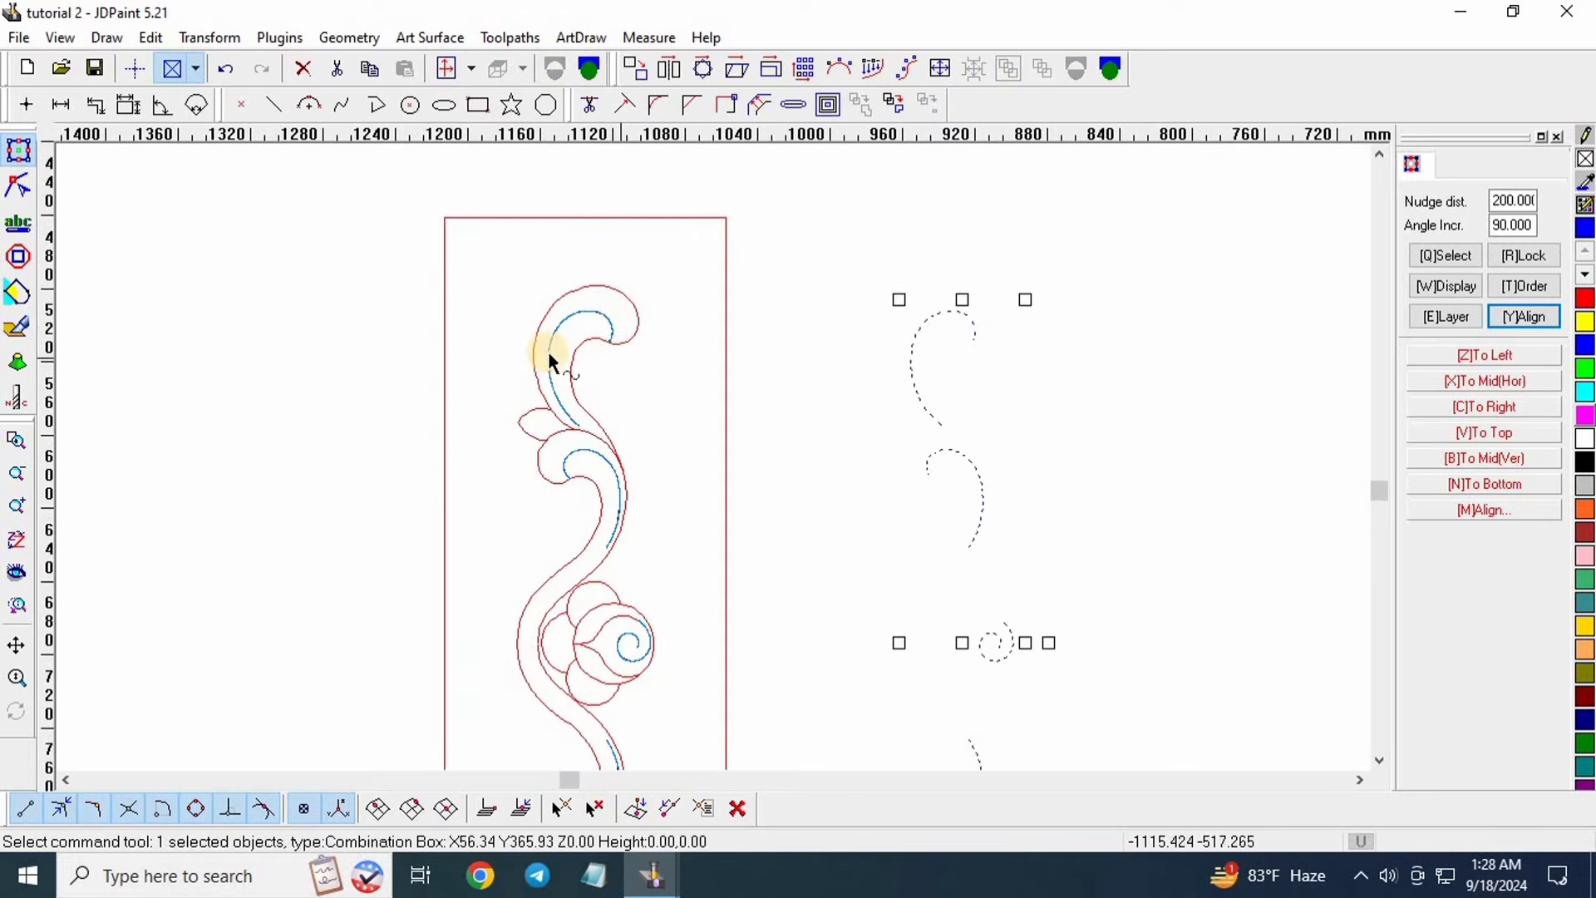
pyautogui.scroll(-2, 553, 366)
pyautogui.scroll(1, 582, 390)
pyautogui.click(585, 408)
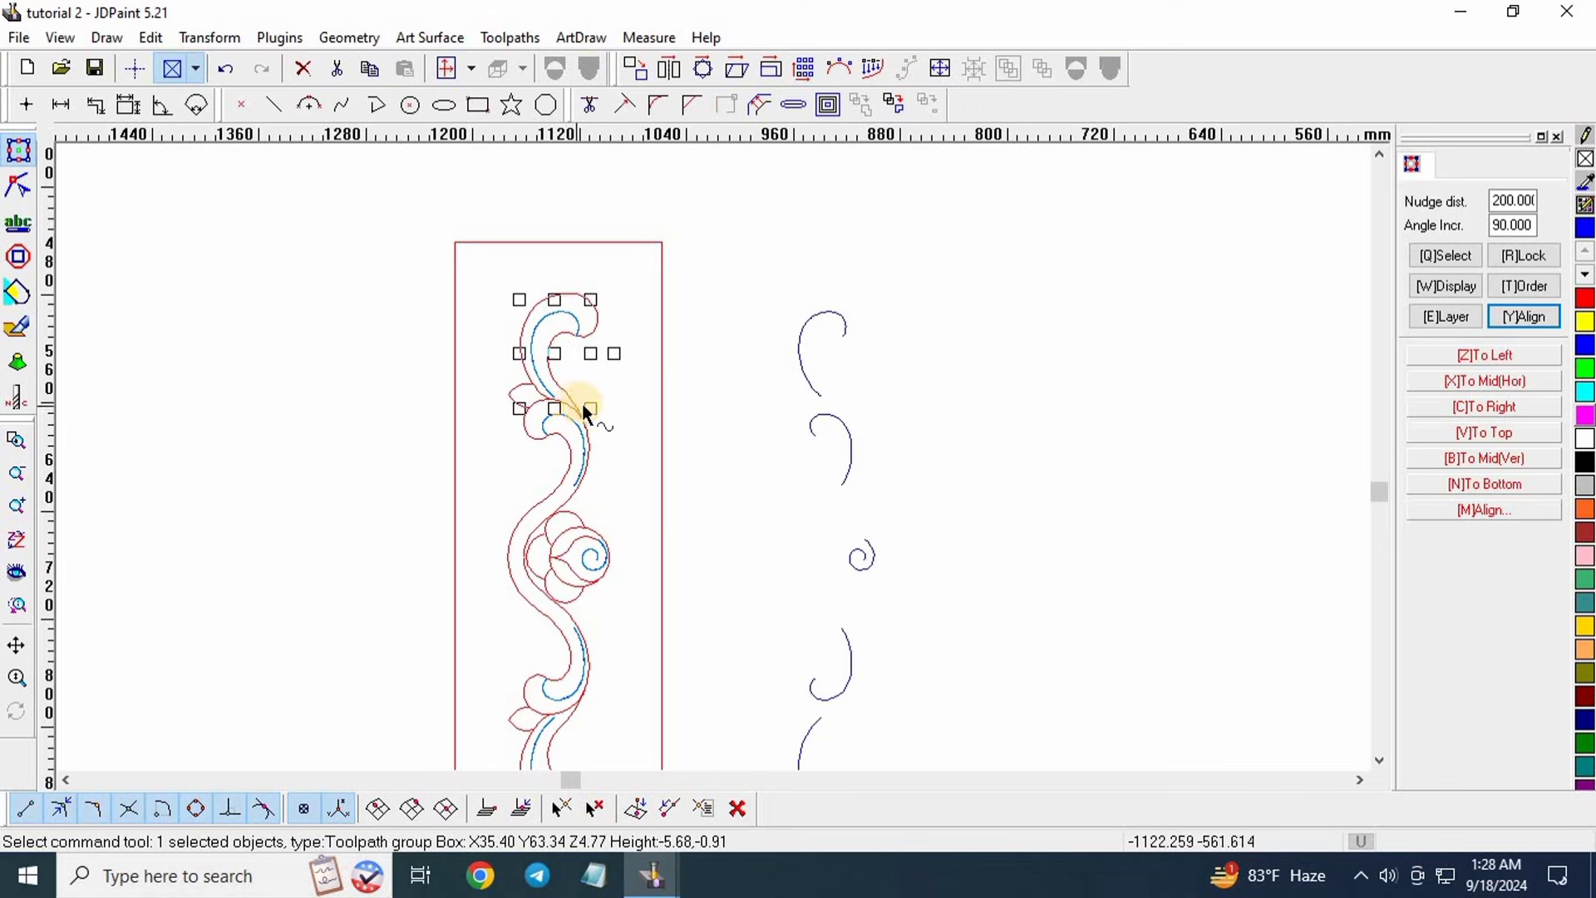
pyautogui.press('Right')
pyautogui.click(589, 492)
pyautogui.press('Right')
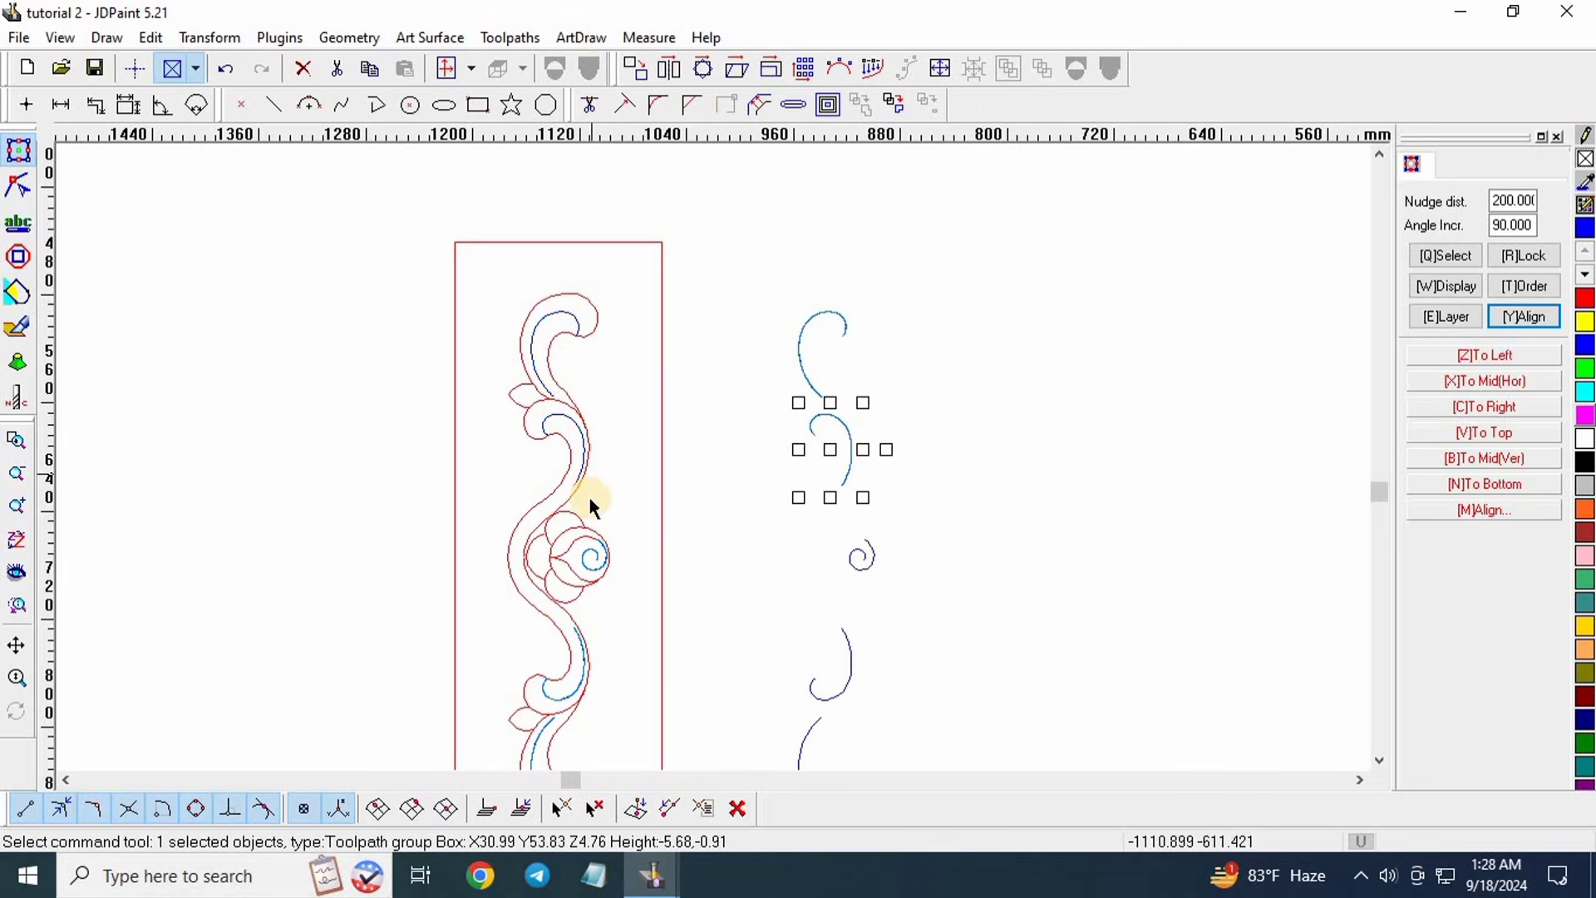
# Move the second set of combined curves and the two lower detail toolpaths out of the scroll to the right in 200 mm nudges.
pyautogui.scroll(2, 616, 526)
pyautogui.click(592, 442)
pyautogui.press('Right')
pyautogui.scroll(-3, 536, 473)
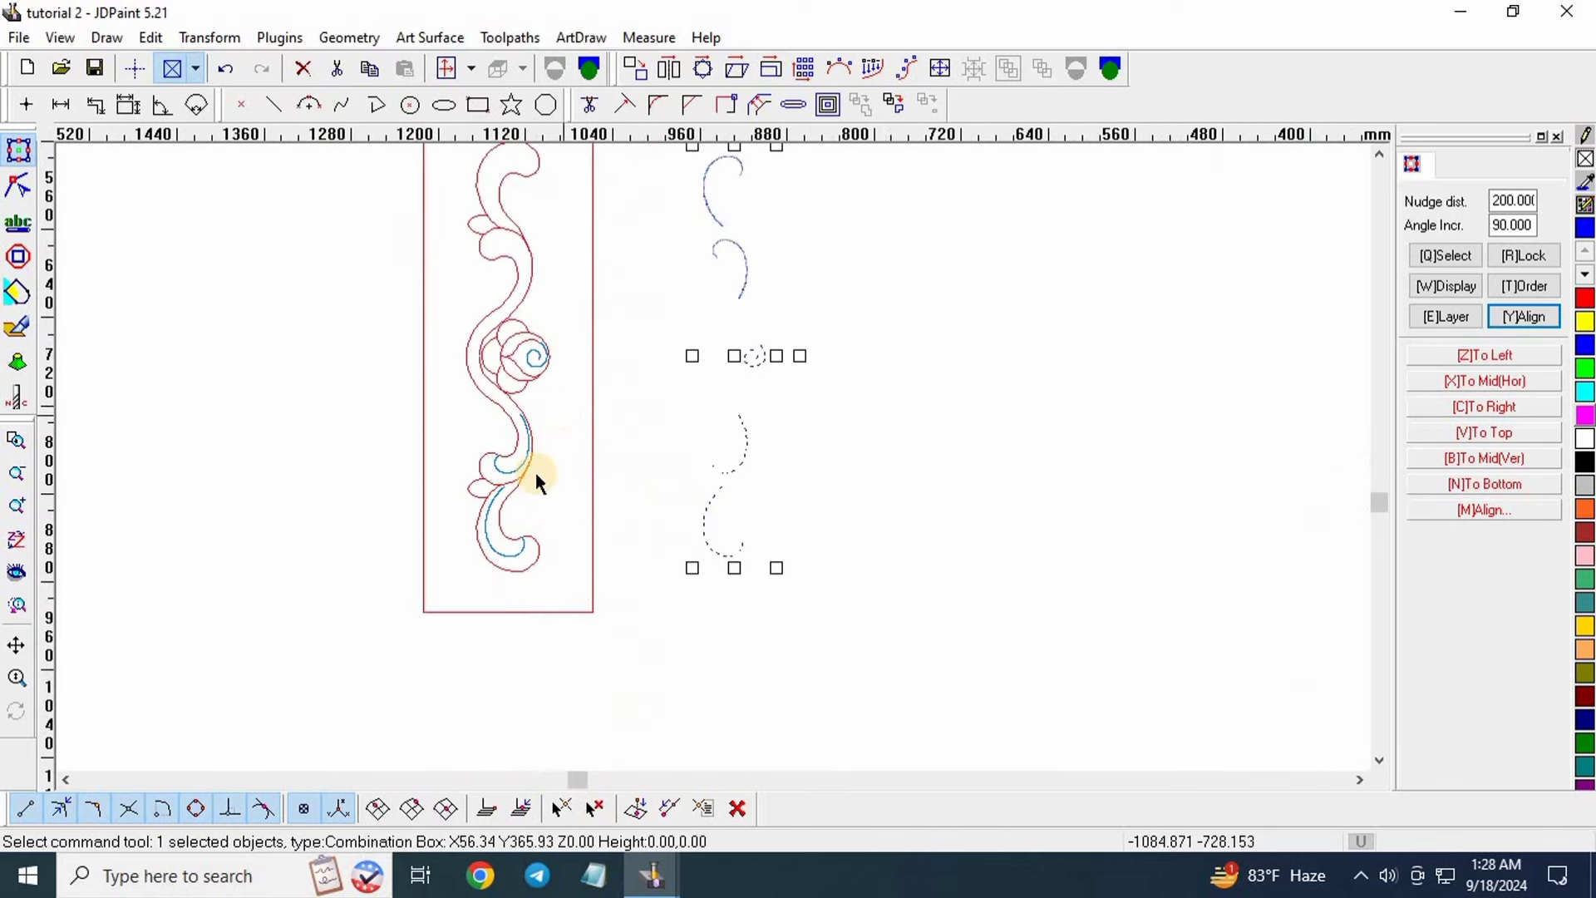
pyautogui.scroll(2, 535, 473)
pyautogui.click(525, 436)
pyautogui.press('Right')
pyautogui.click(482, 506)
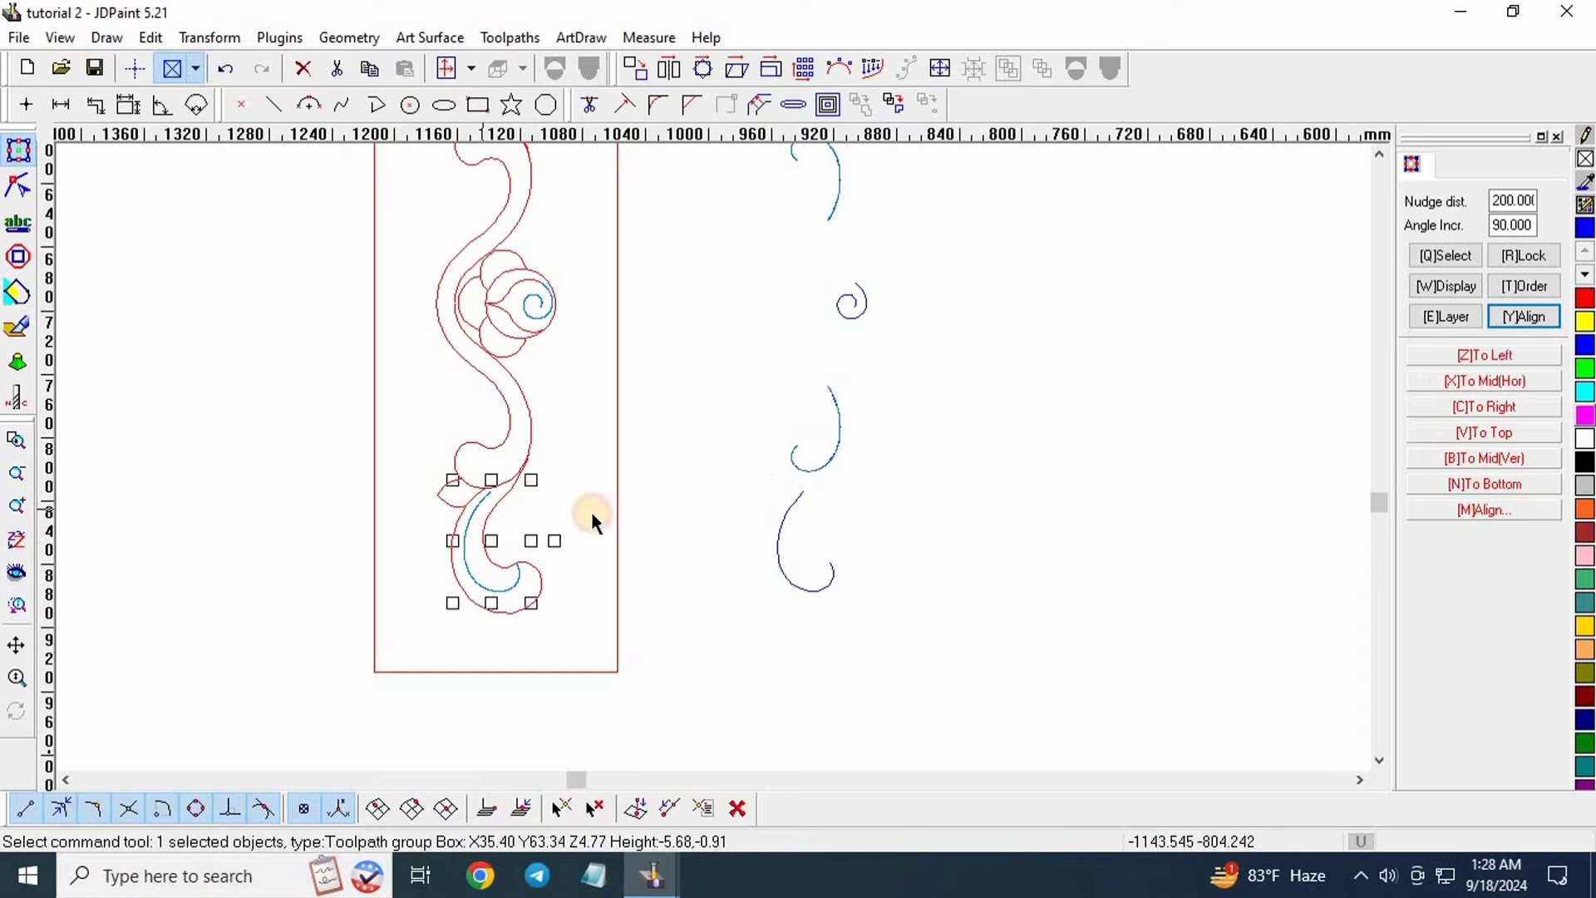
pyautogui.press('Right')
pyautogui.press('Right')
# Move the combined detail curves another 200 mm to the right so they form a column separate from the detail toolpaths.
pyautogui.click(834, 446)
pyautogui.click(855, 428)
pyautogui.press('Right')
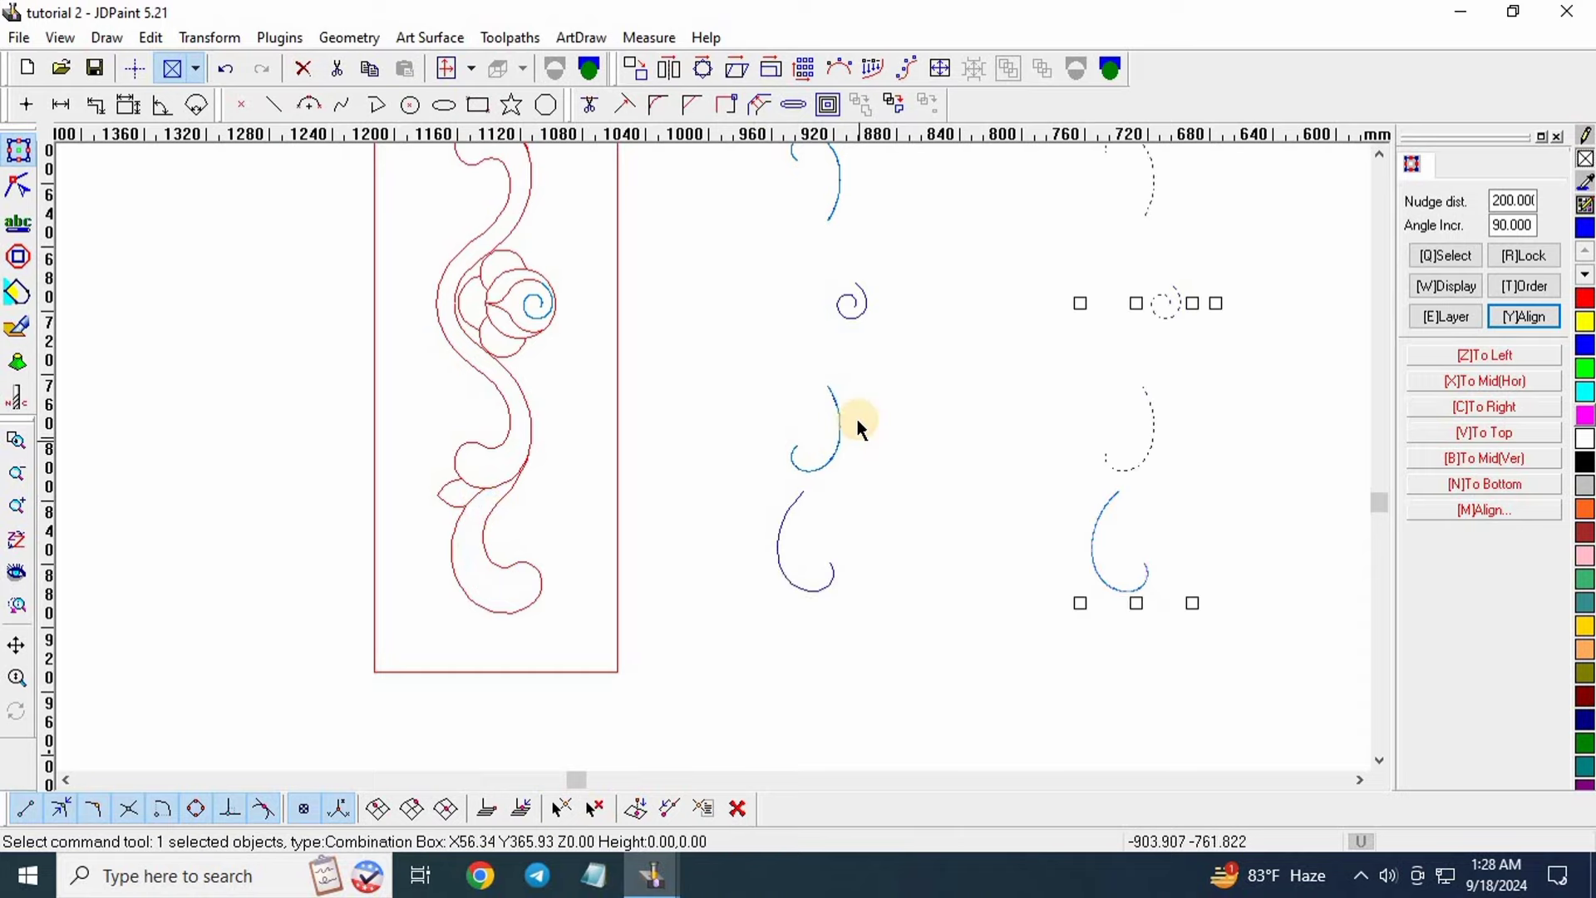
pyautogui.click(835, 293)
pyautogui.click(836, 316)
pyautogui.scroll(-2, 786, 371)
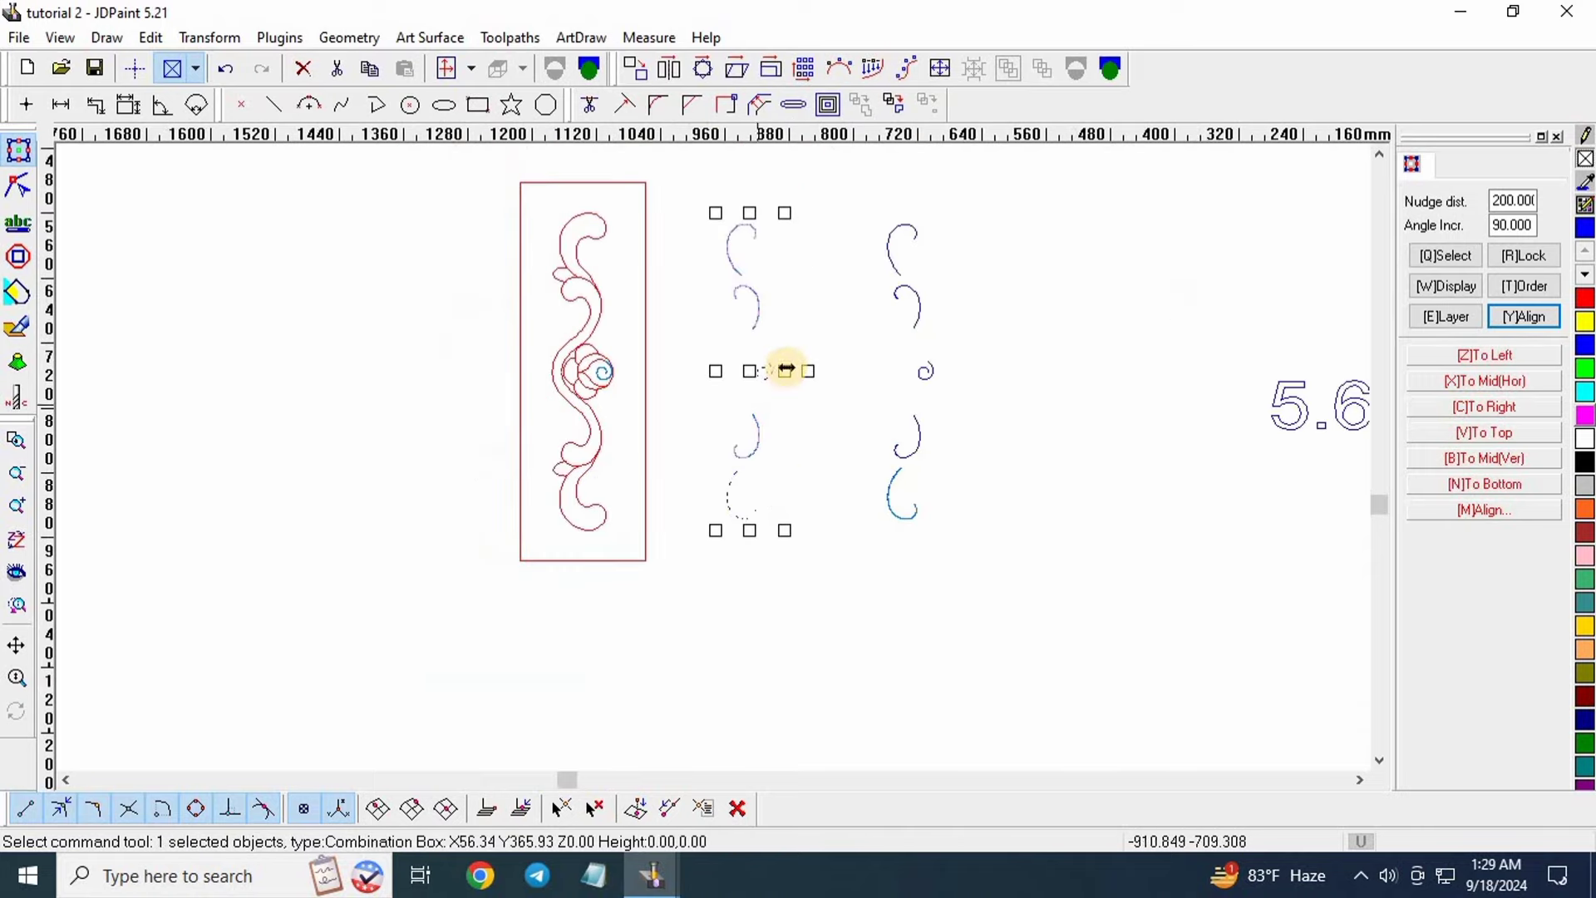
pyautogui.press('Right')
pyautogui.click(811, 369)
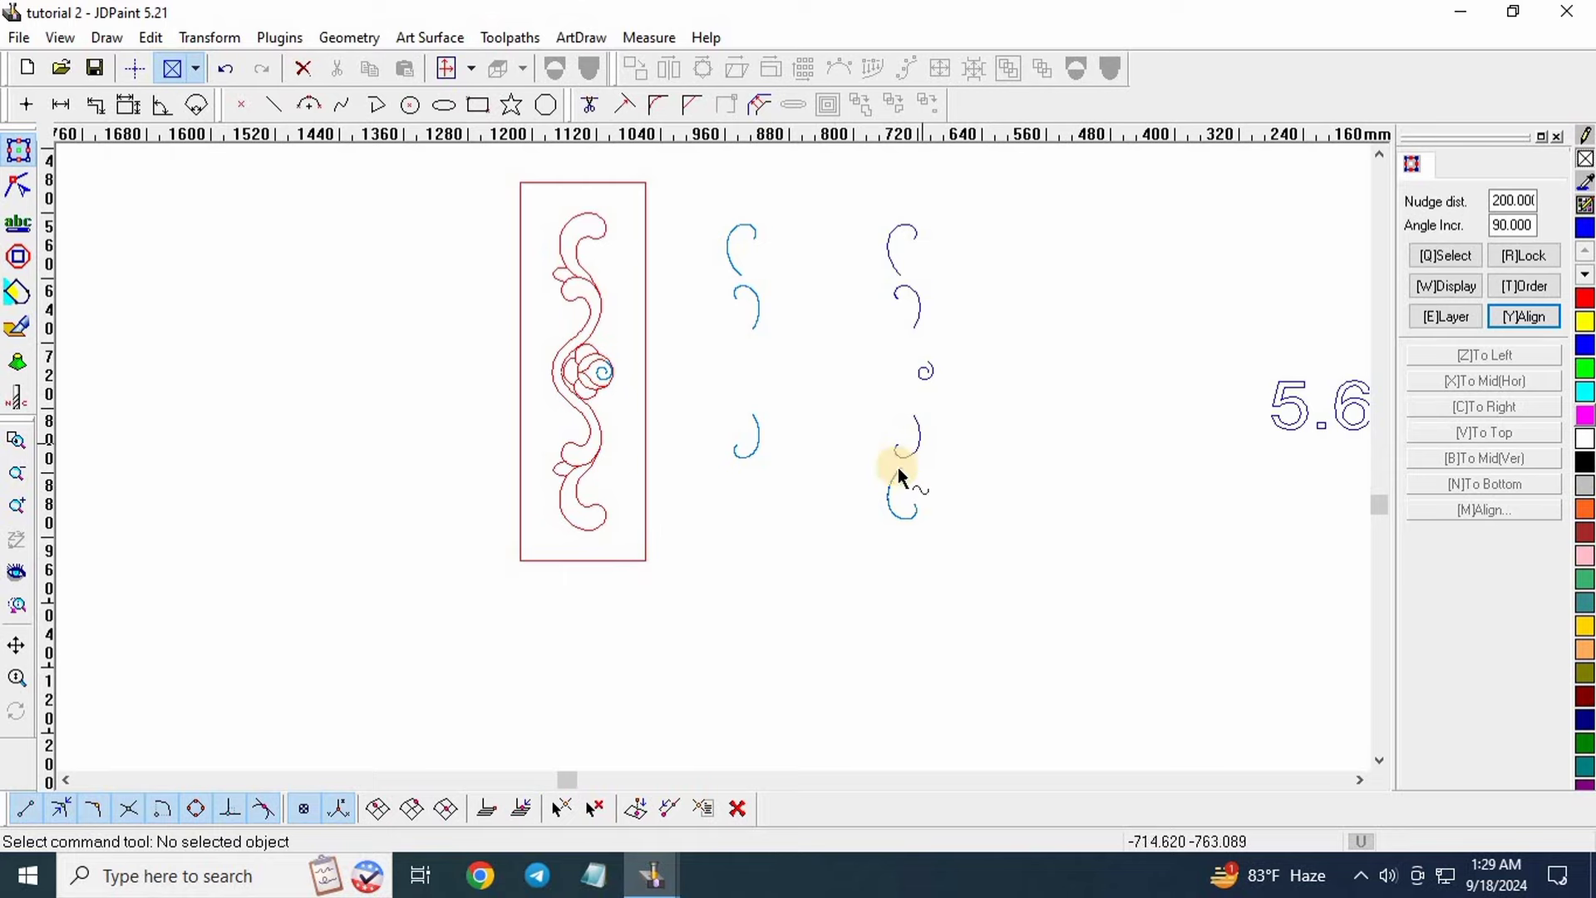
# Bring the bottom detail toolpath back 200 mm and move the rose spiral toolpath 200 mm right, lining both up with the other toolpaths.
pyautogui.click(891, 481)
pyautogui.press('Left')
pyautogui.click(986, 313)
pyautogui.moveTo(969, 316); pyautogui.dragTo(891, 396)
pyautogui.scroll(2, 650, 393)
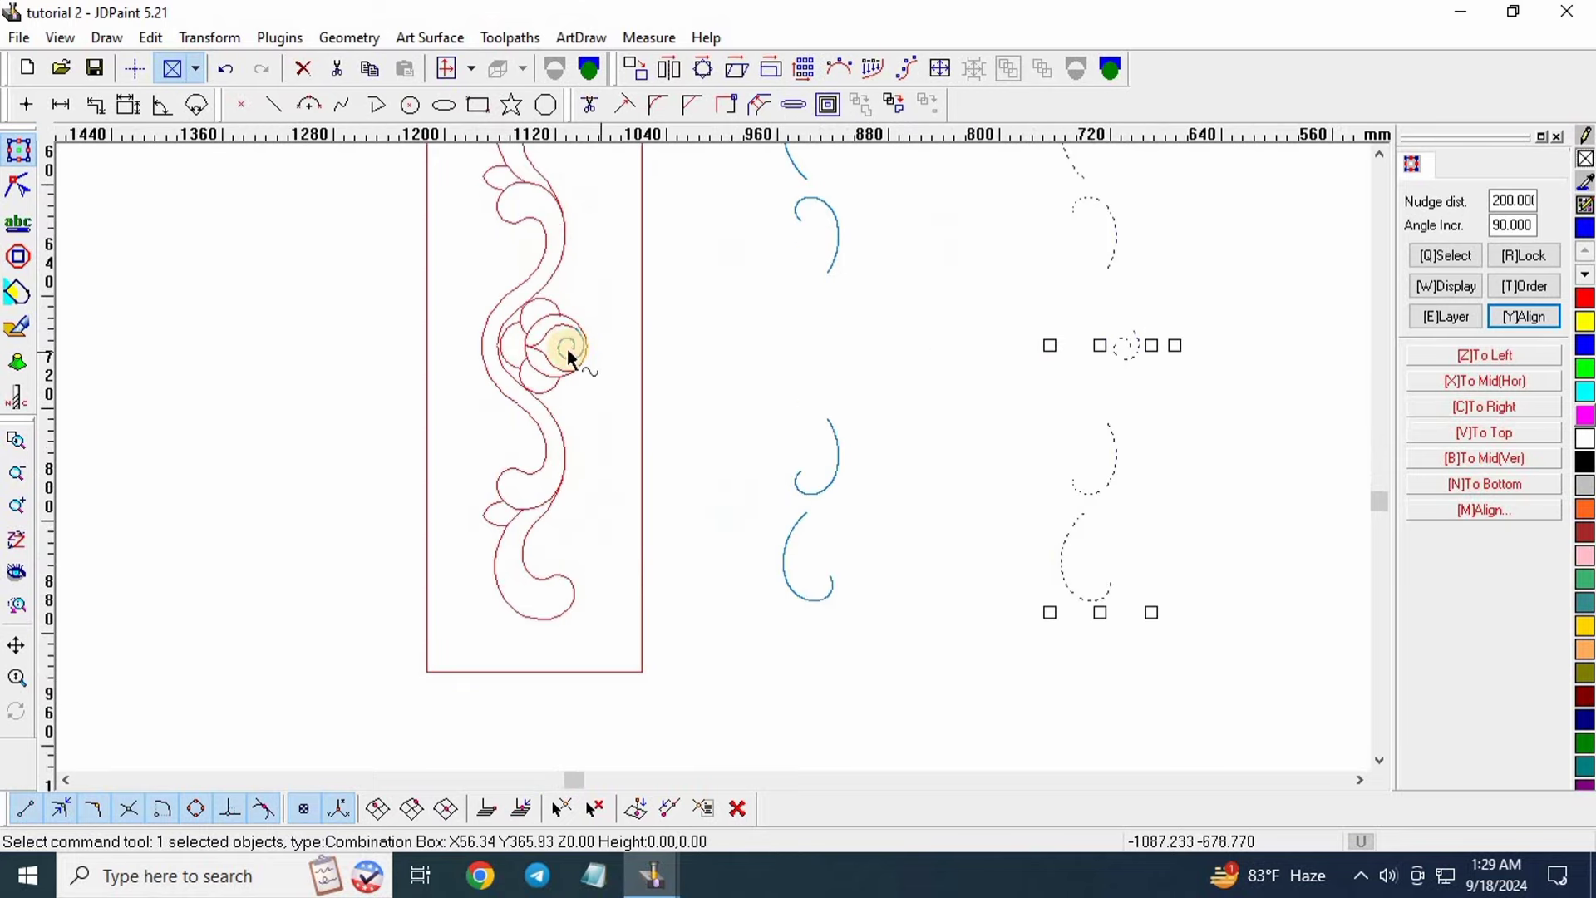
pyautogui.click(567, 349)
pyautogui.press('Right')
pyautogui.scroll(-1, 820, 306)
pyautogui.click(838, 458)
pyautogui.scroll(-2, 838, 457)
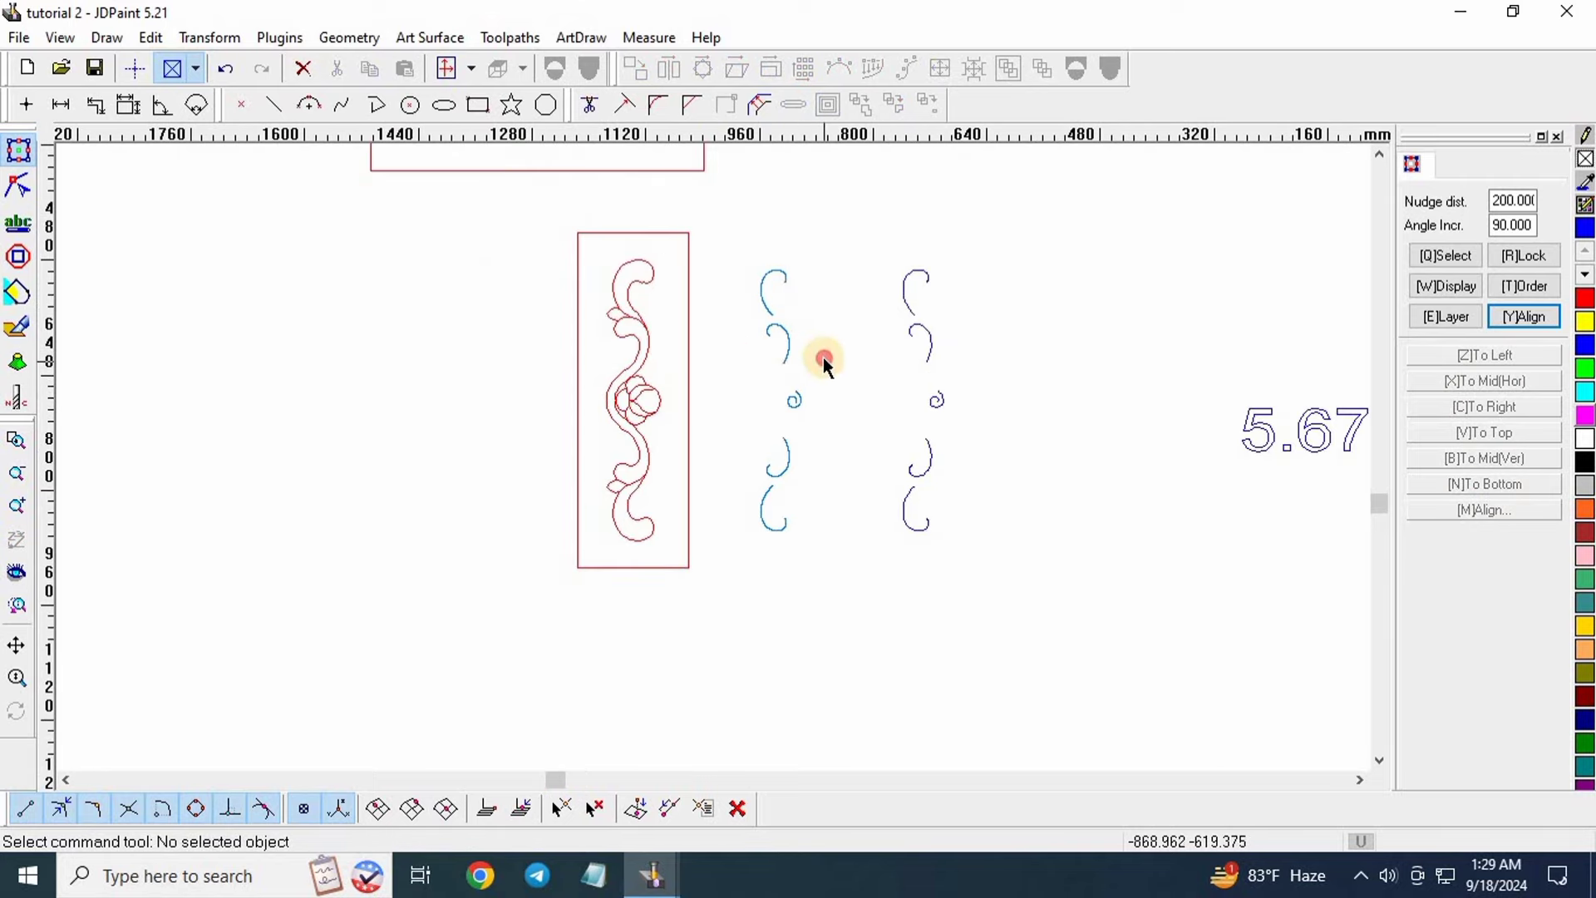
pyautogui.click(931, 437)
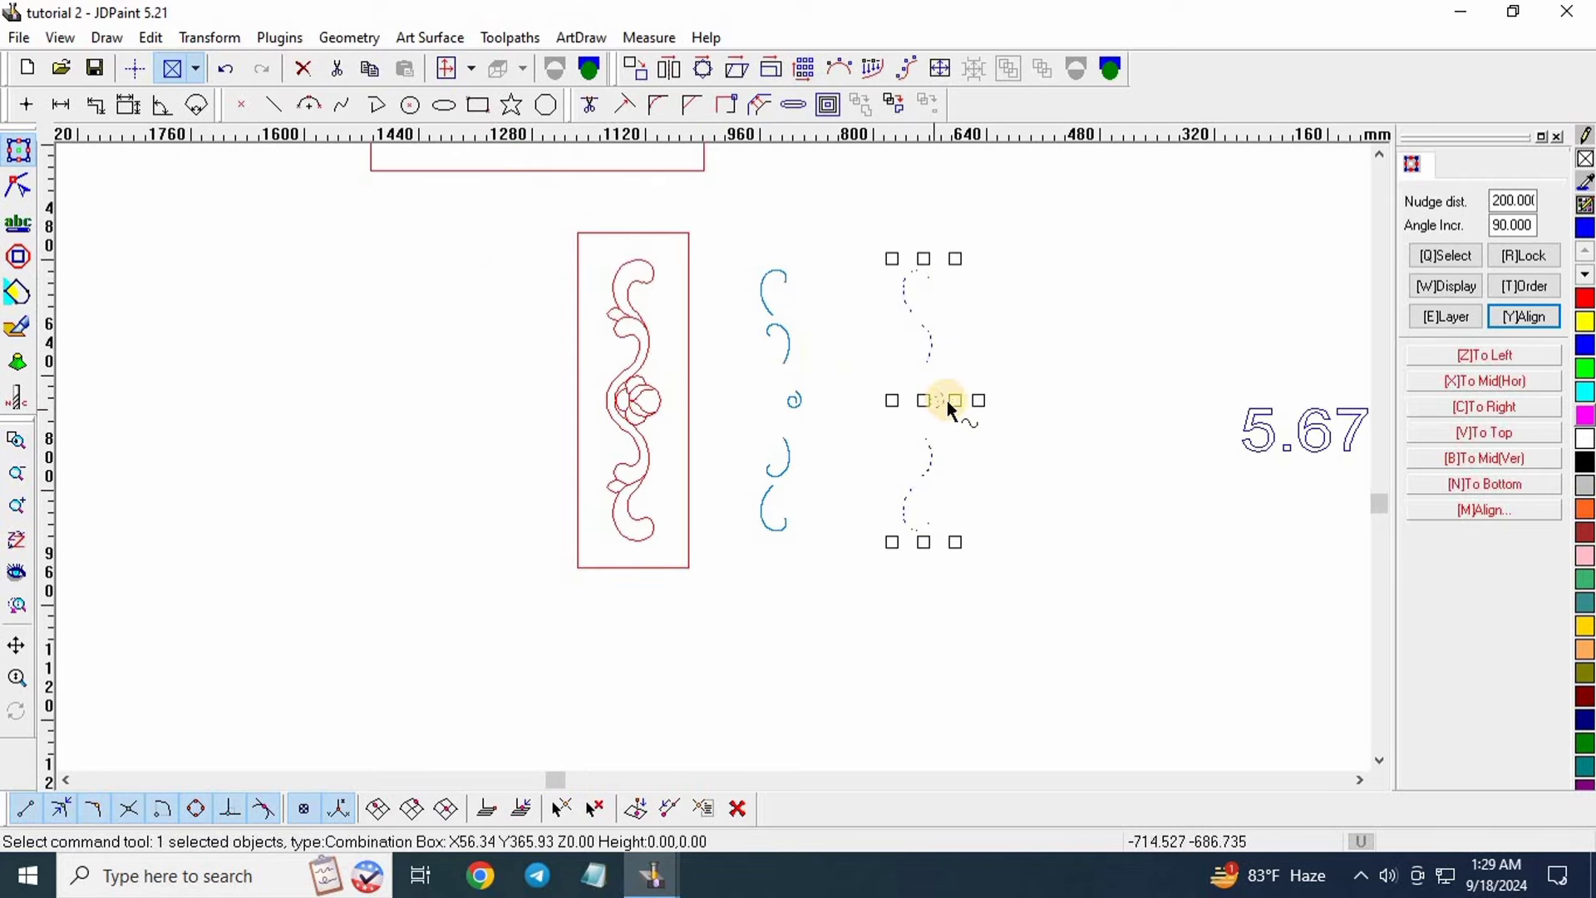
pyautogui.click(861, 326)
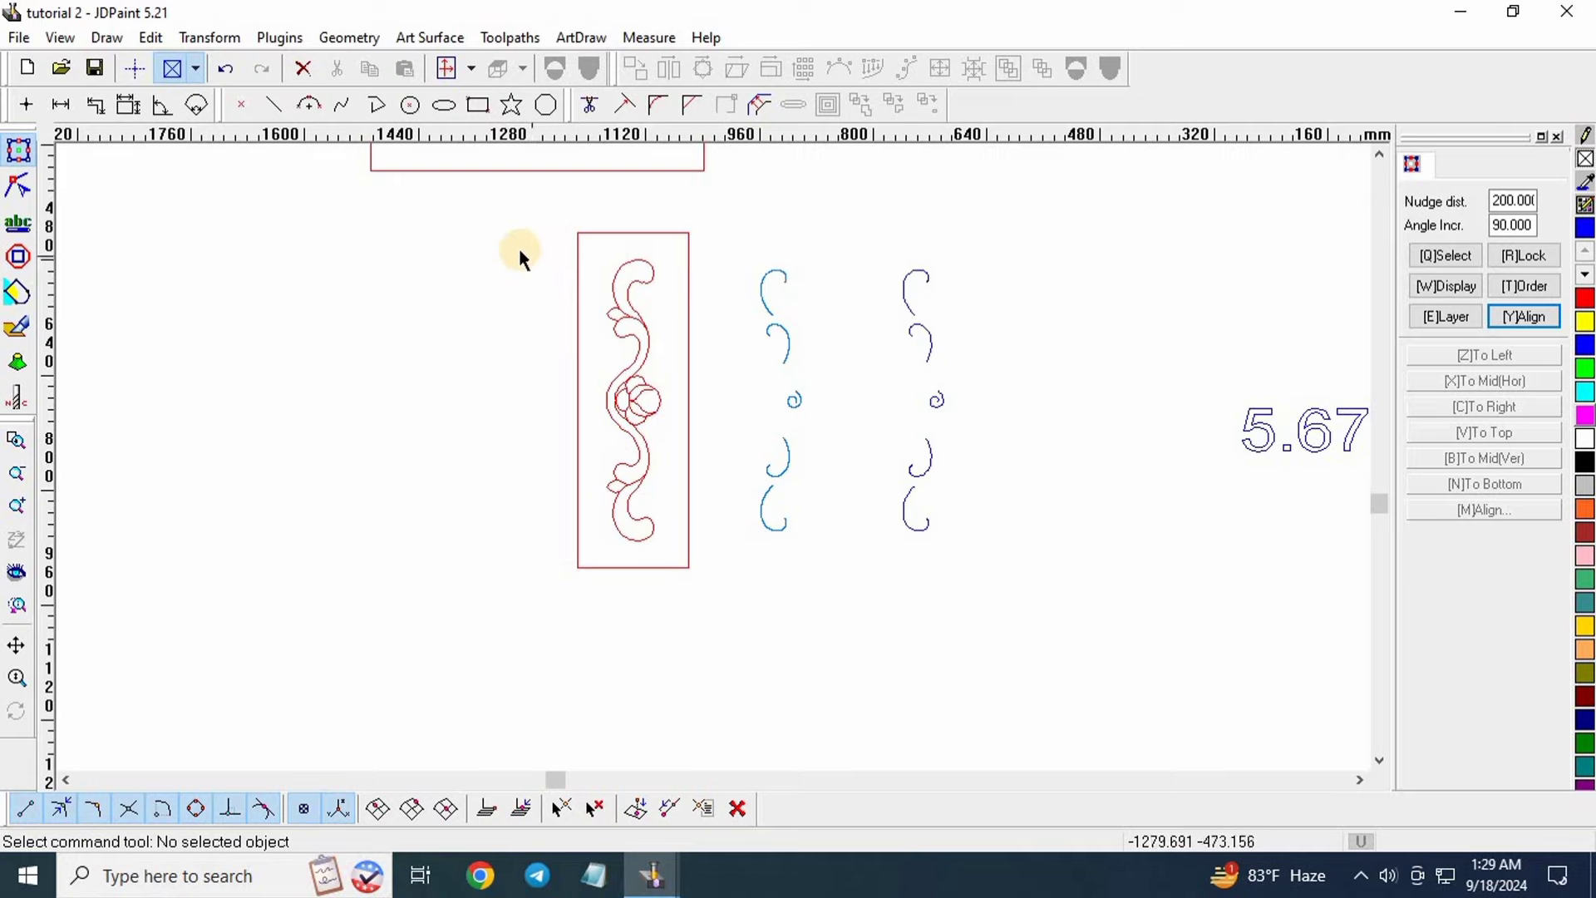
# Start a Curve toolpath on the vertical scroll's 12 outline curves, excluding the frame, with the Advanced strategy.
pyautogui.moveTo(519, 248); pyautogui.dragTo(720, 656)
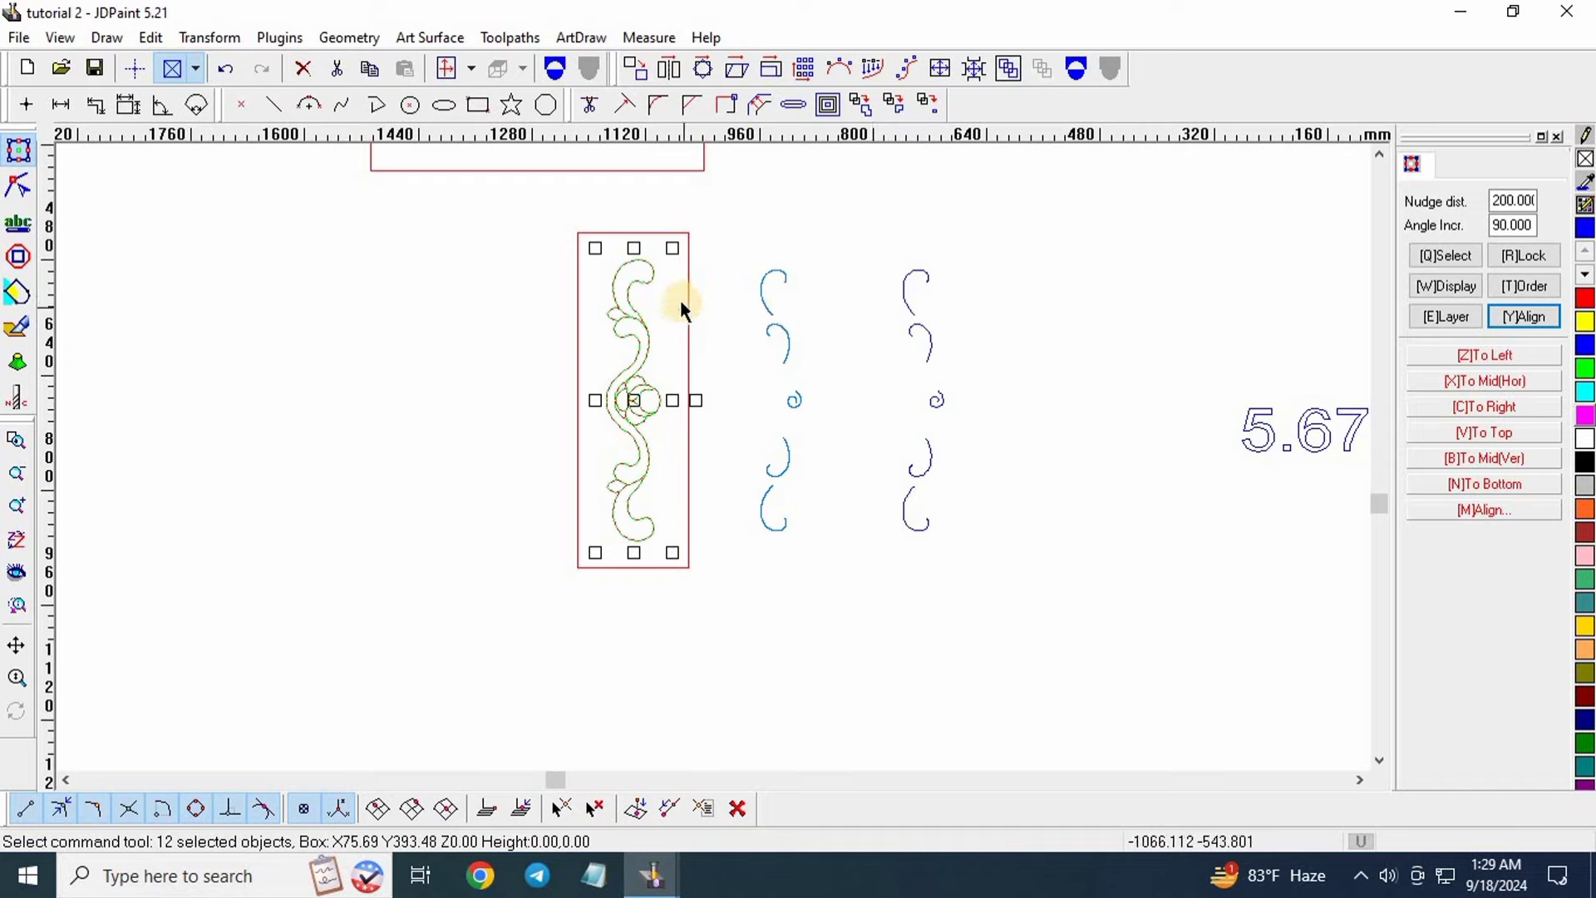
pyautogui.click(506, 42)
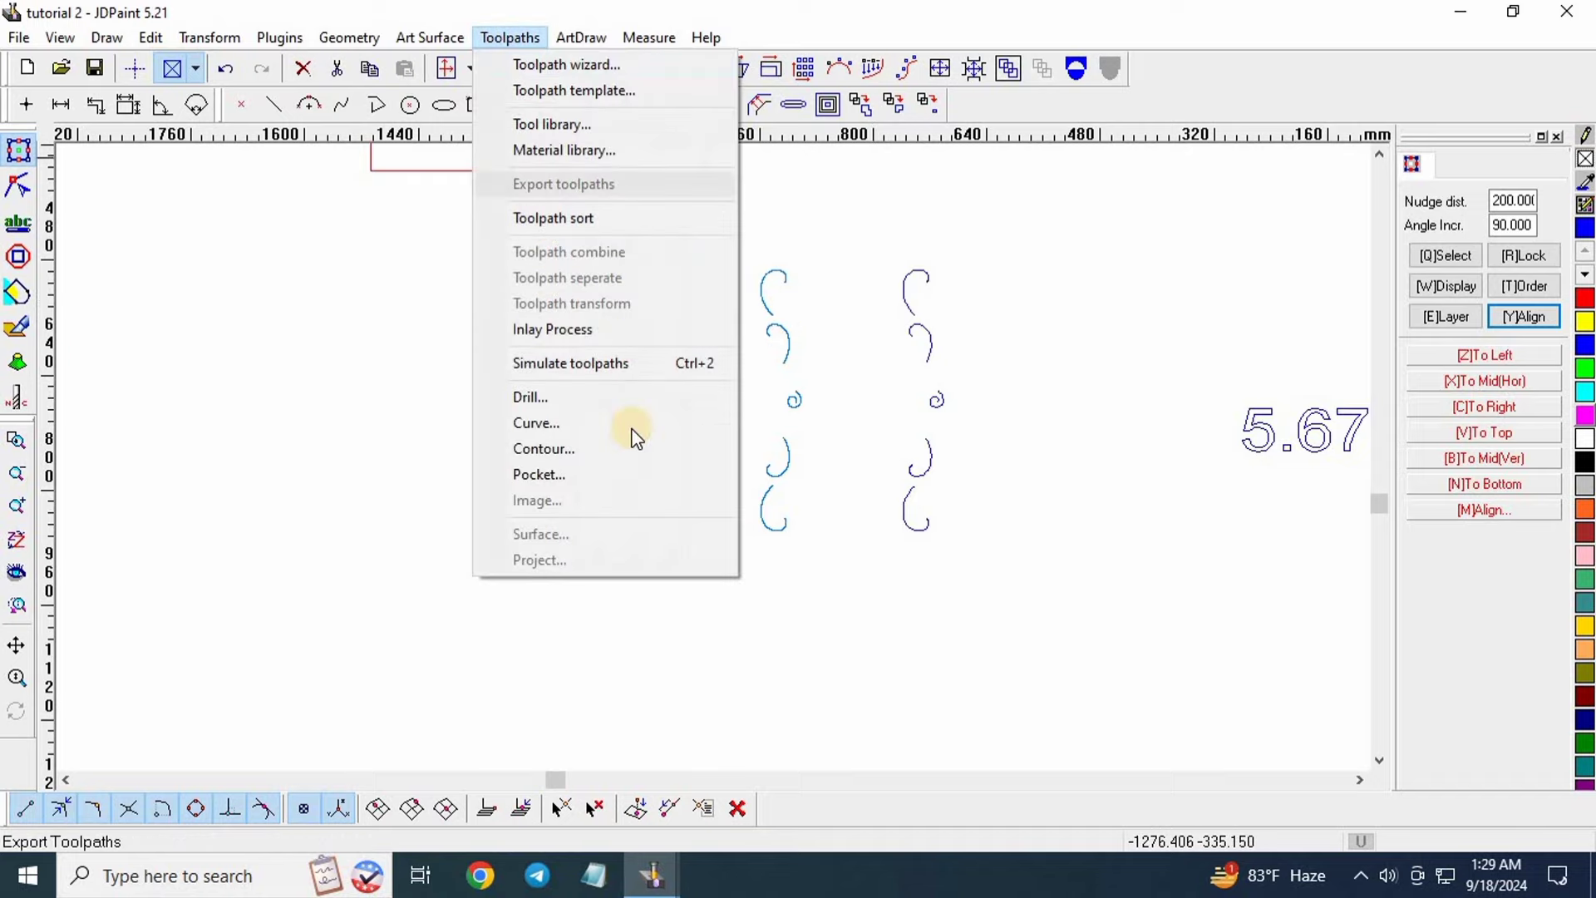
pyautogui.click(571, 427)
pyautogui.click(768, 413)
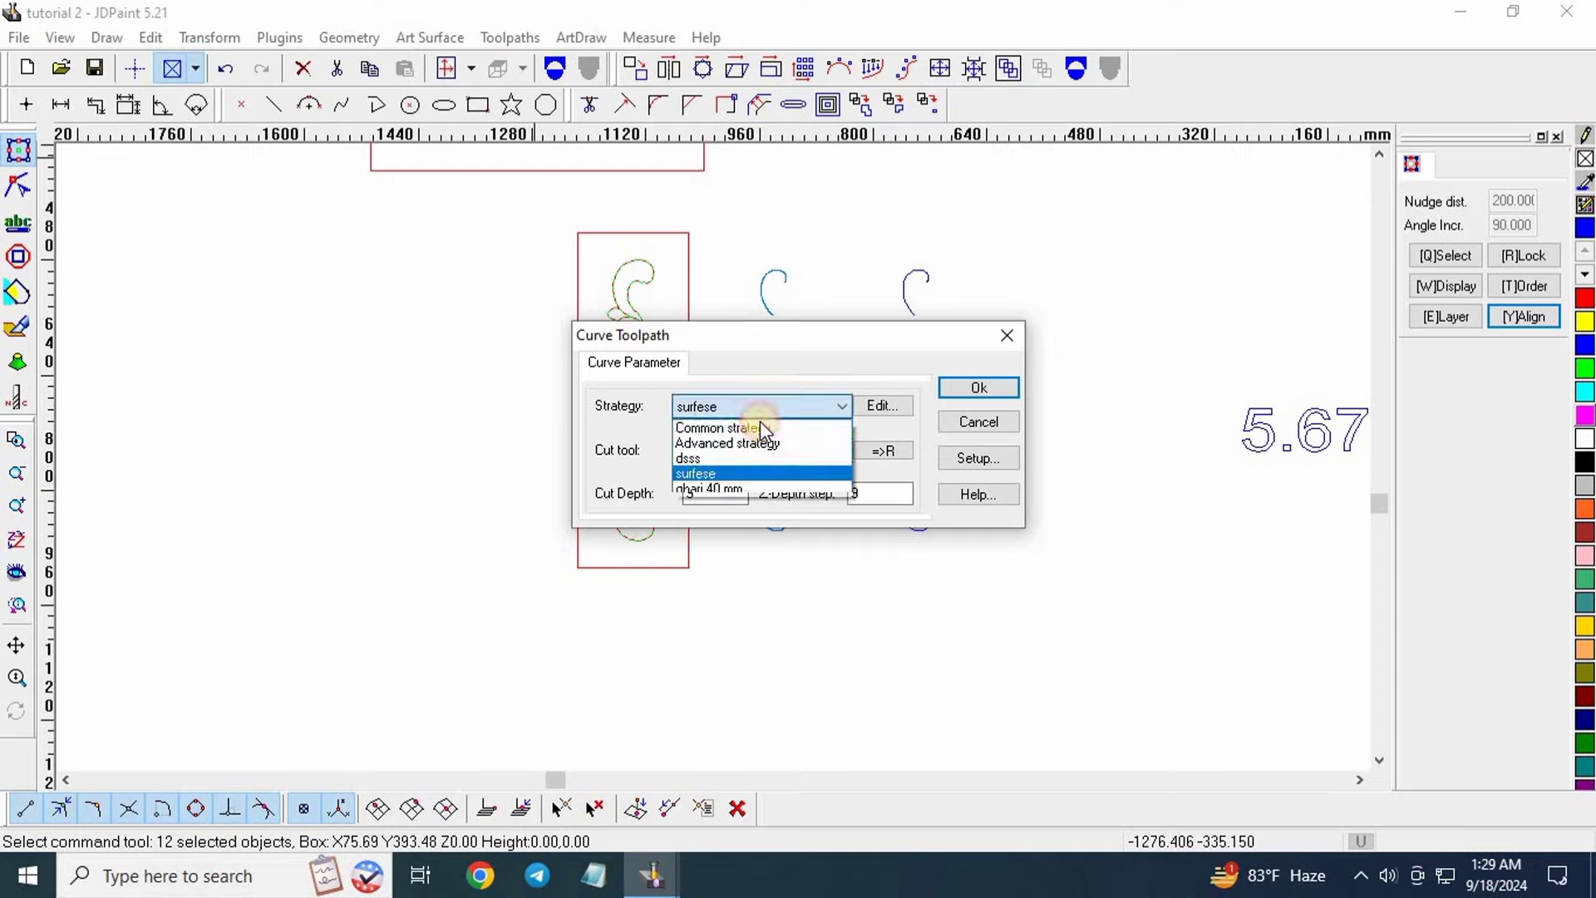
pyautogui.click(760, 431)
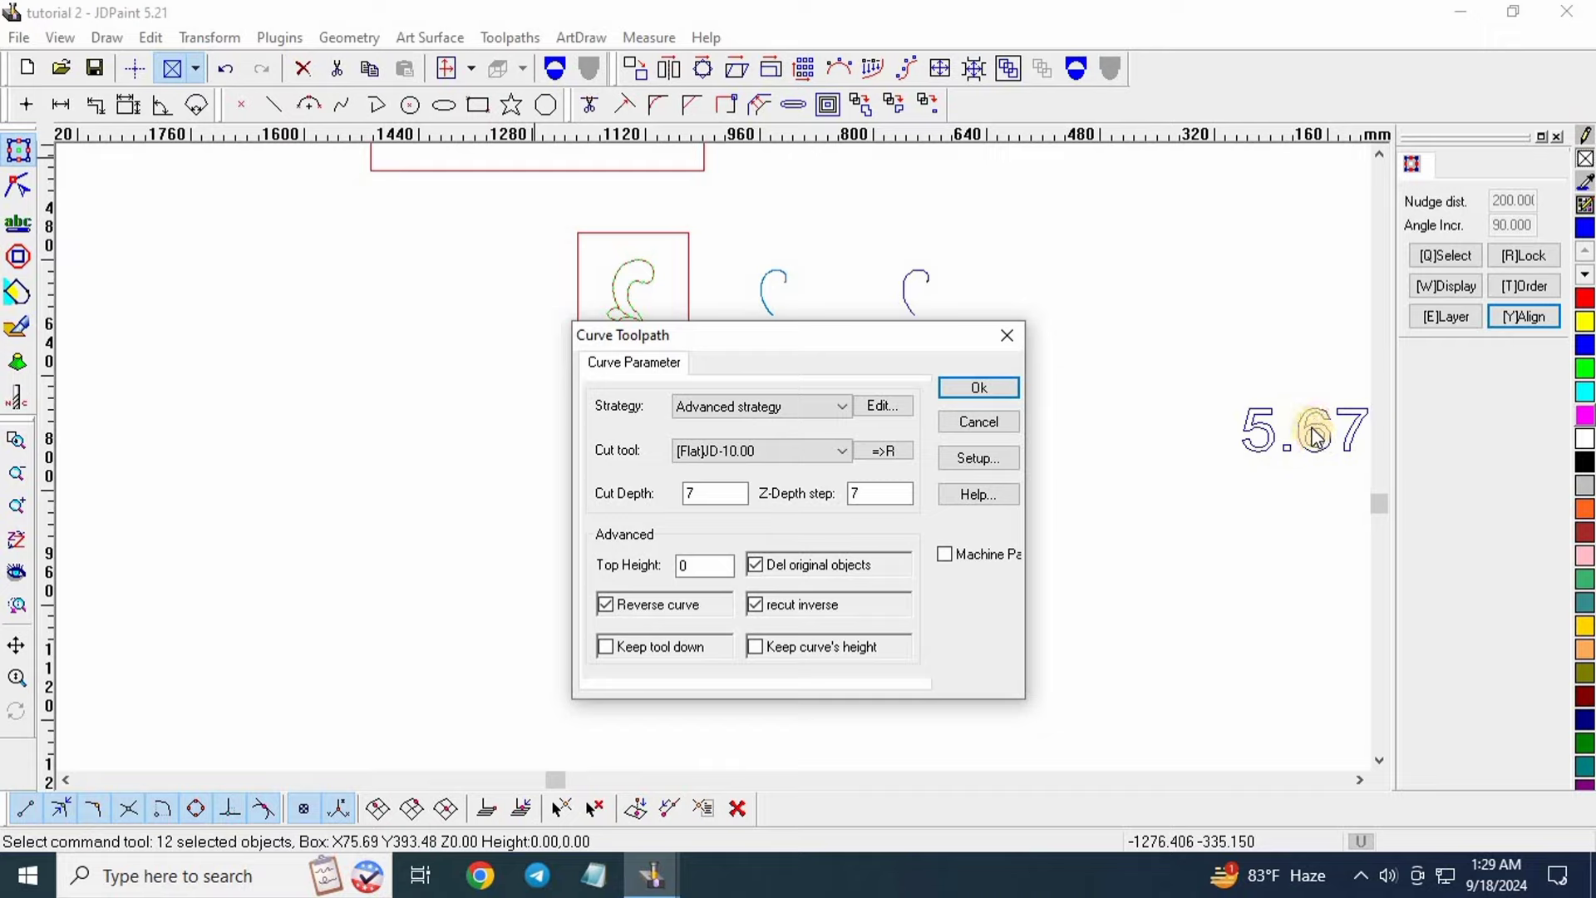
# Set both the cut depth and the Z-depth step to 5.677 and generate the outline toolpath.
pyautogui.click(729, 496)
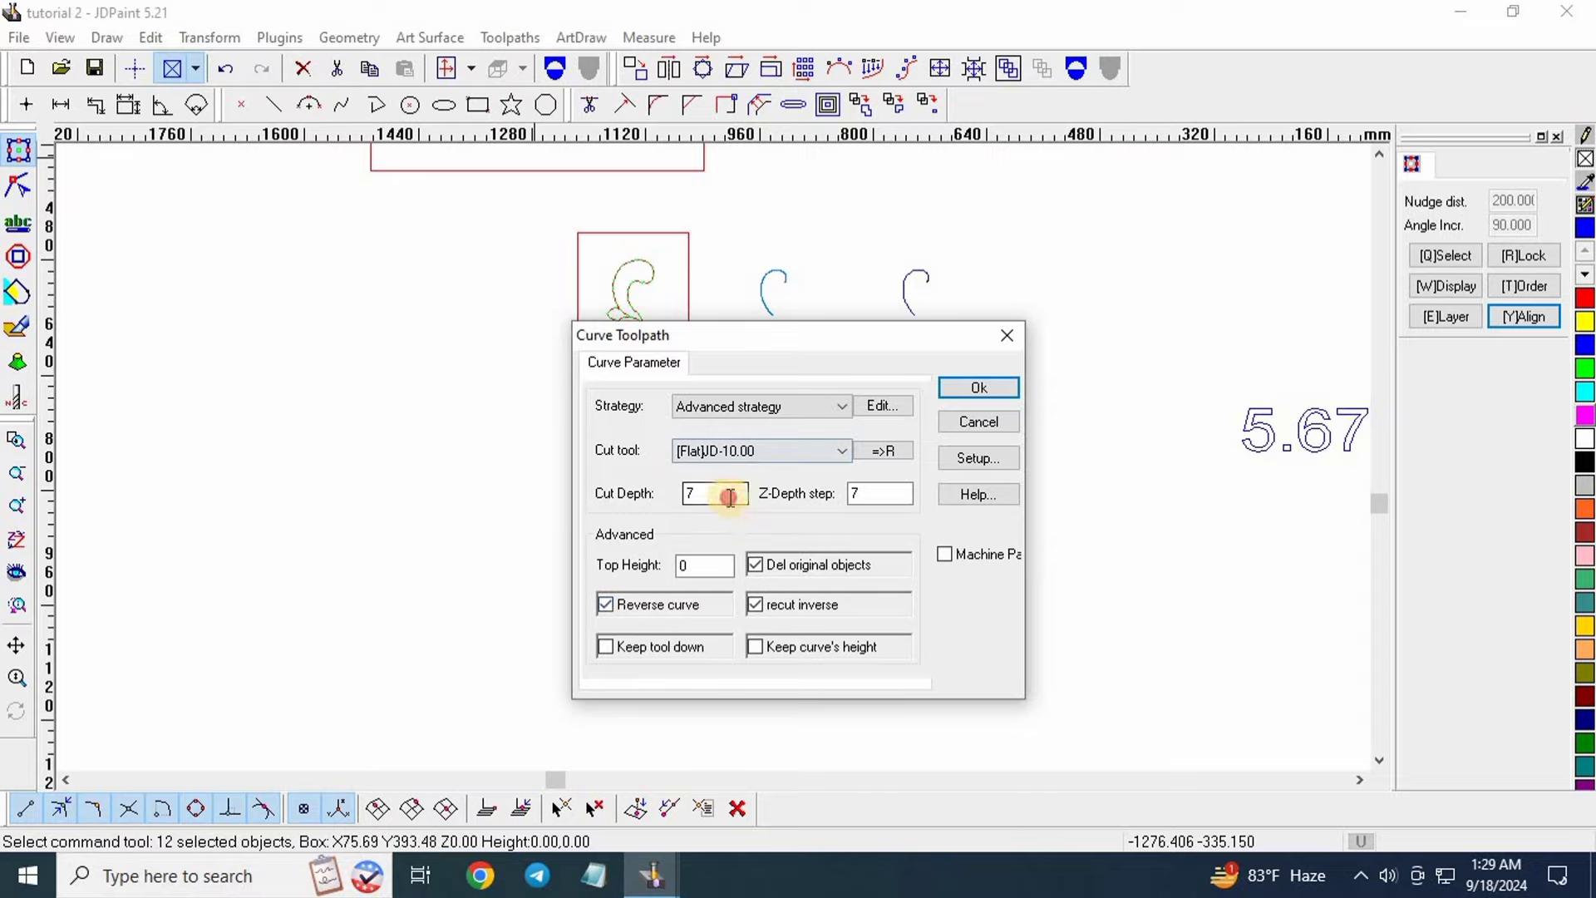
pyautogui.doubleClick(729, 496)
pyautogui.write('5.677')
pyautogui.click(890, 493)
pyautogui.doubleClick(889, 493)
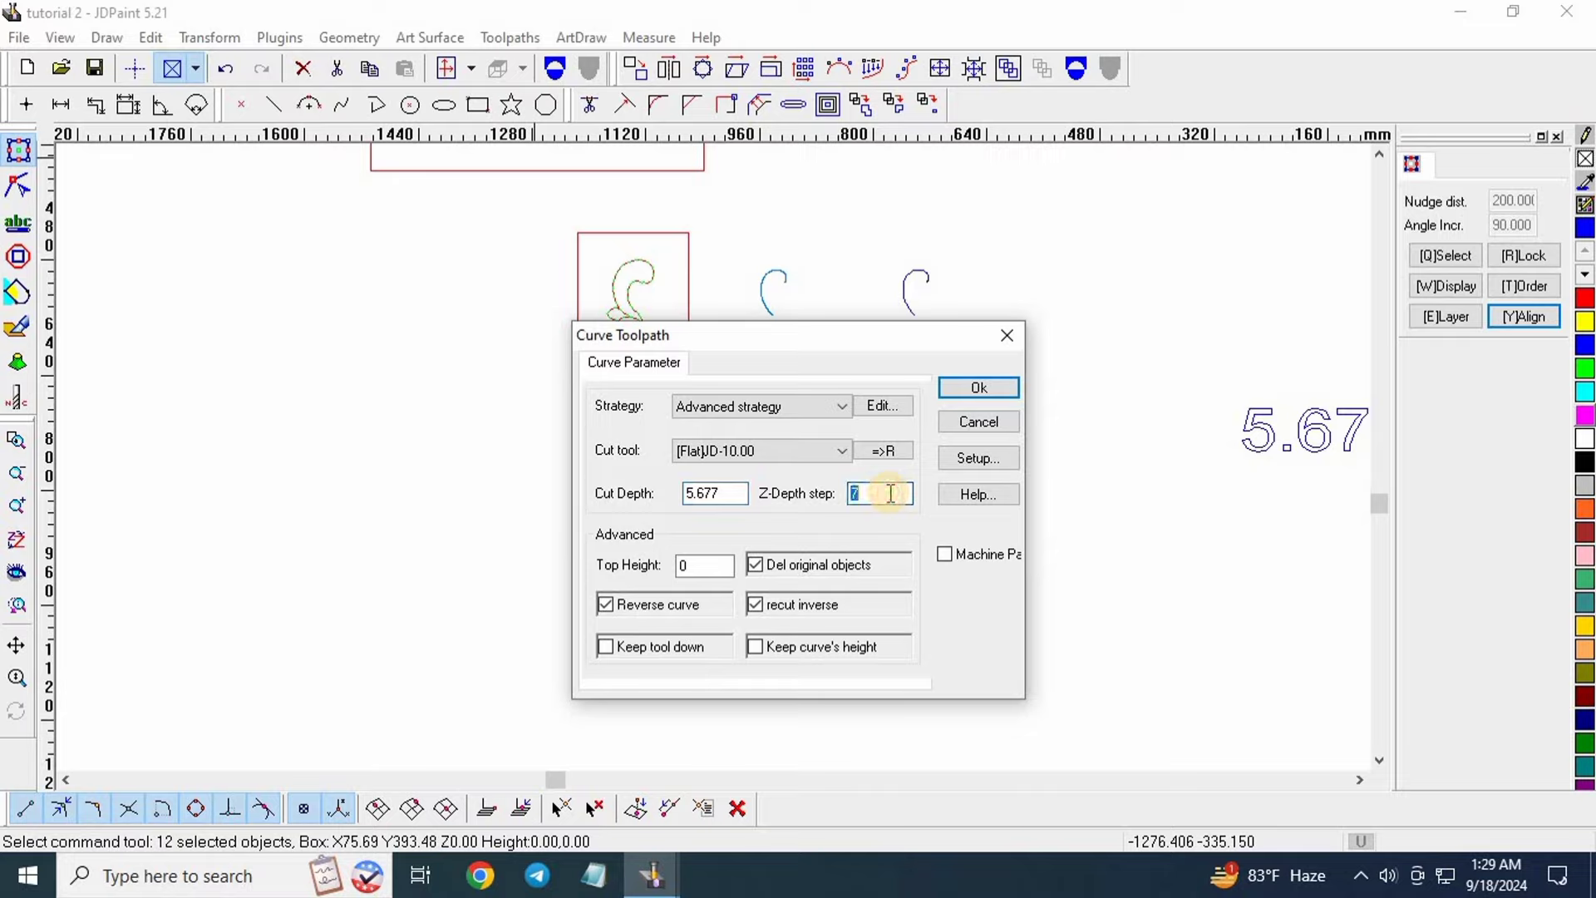
pyautogui.write('5.677')
pyautogui.click(899, 498)
pyautogui.click(981, 389)
# Export the scroll outline toolpath to the Desktop as an En3d file named ckk desing.
pyautogui.click(664, 318)
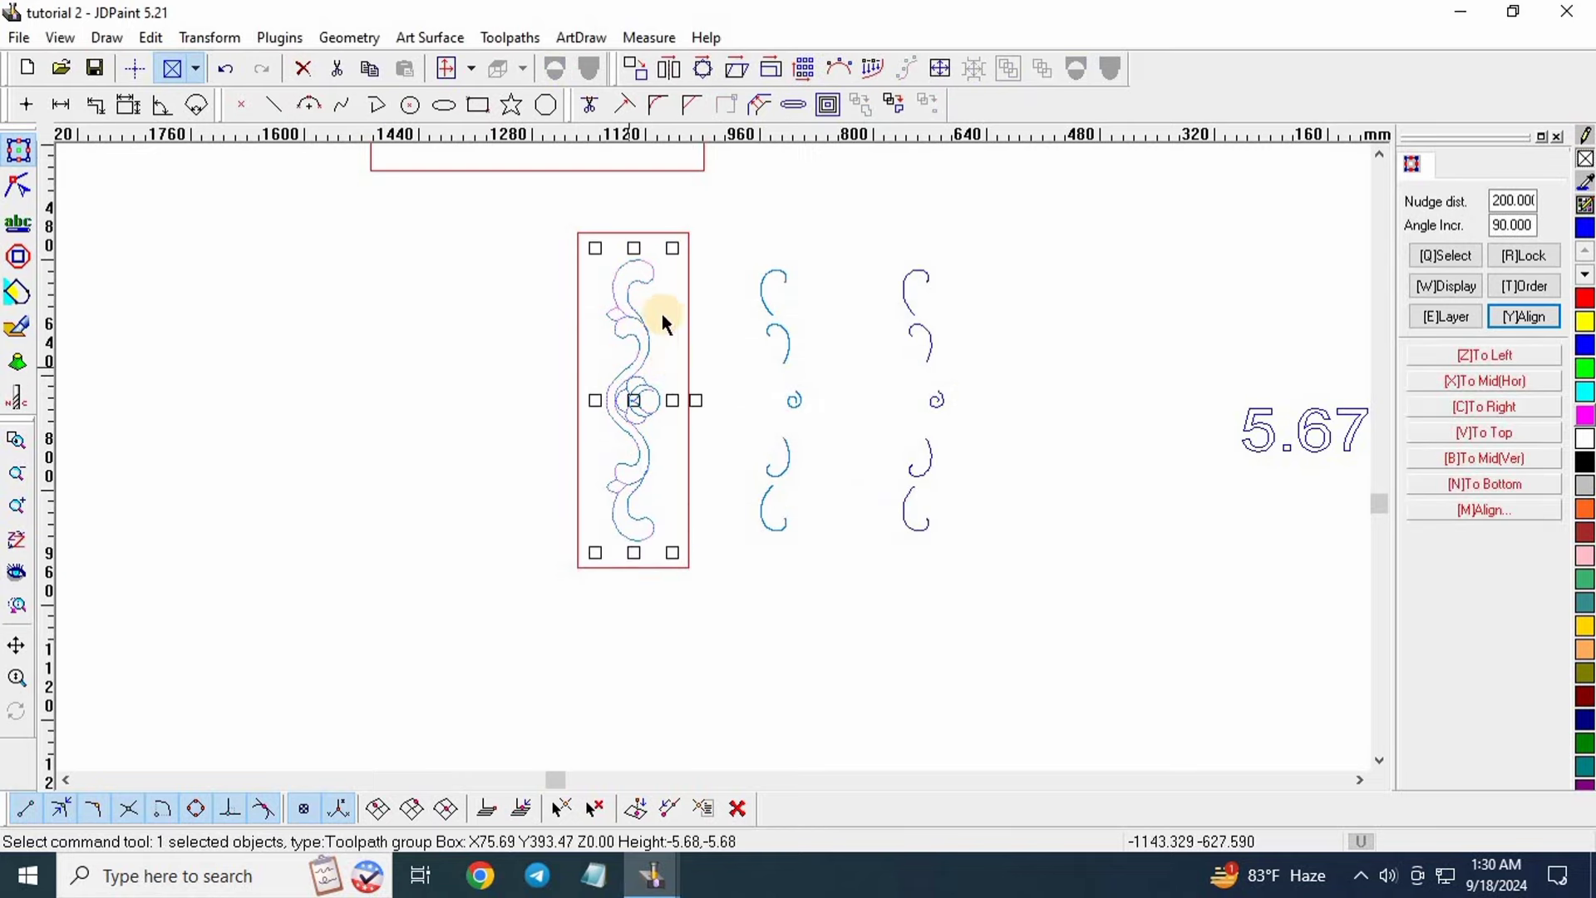
pyautogui.scroll(1, 664, 323)
pyautogui.scroll(-2, 641, 390)
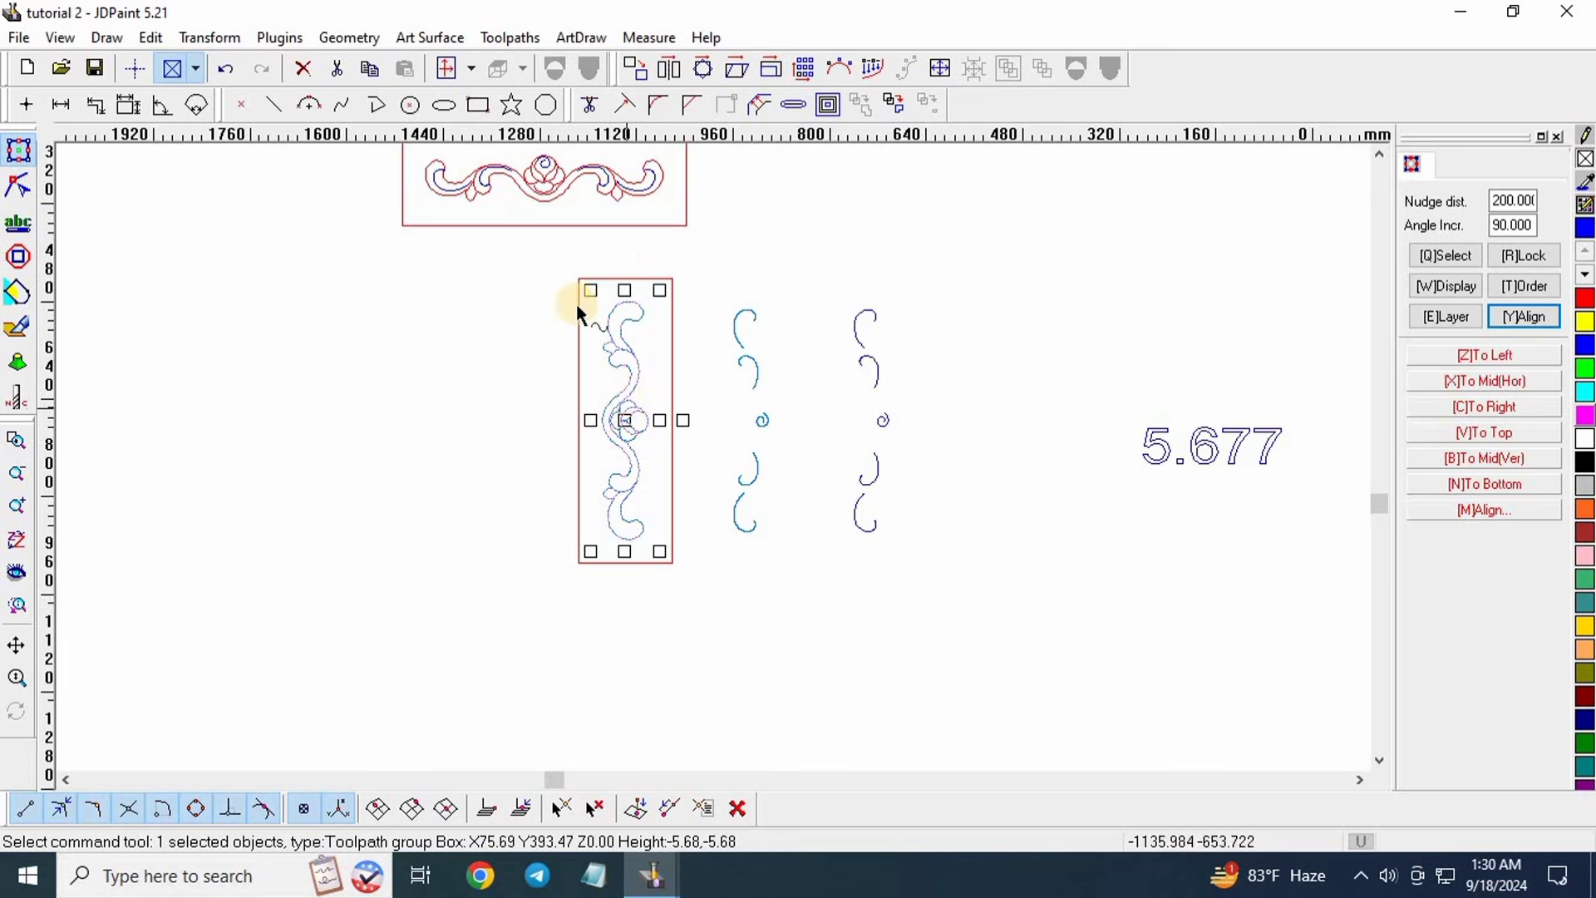
pyautogui.click(510, 37)
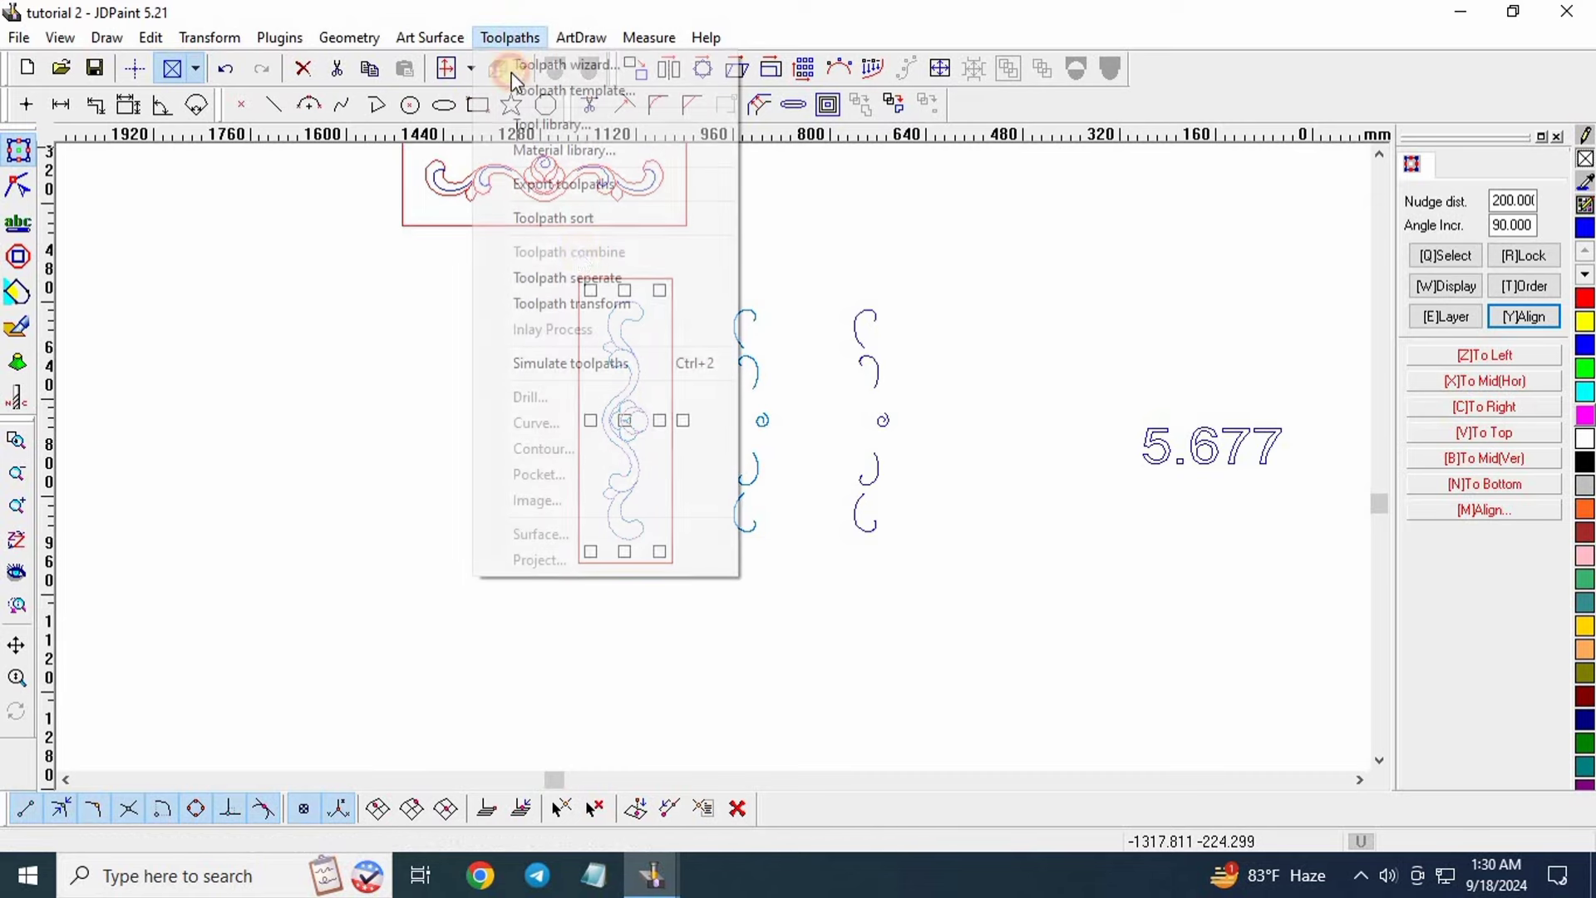
pyautogui.click(591, 184)
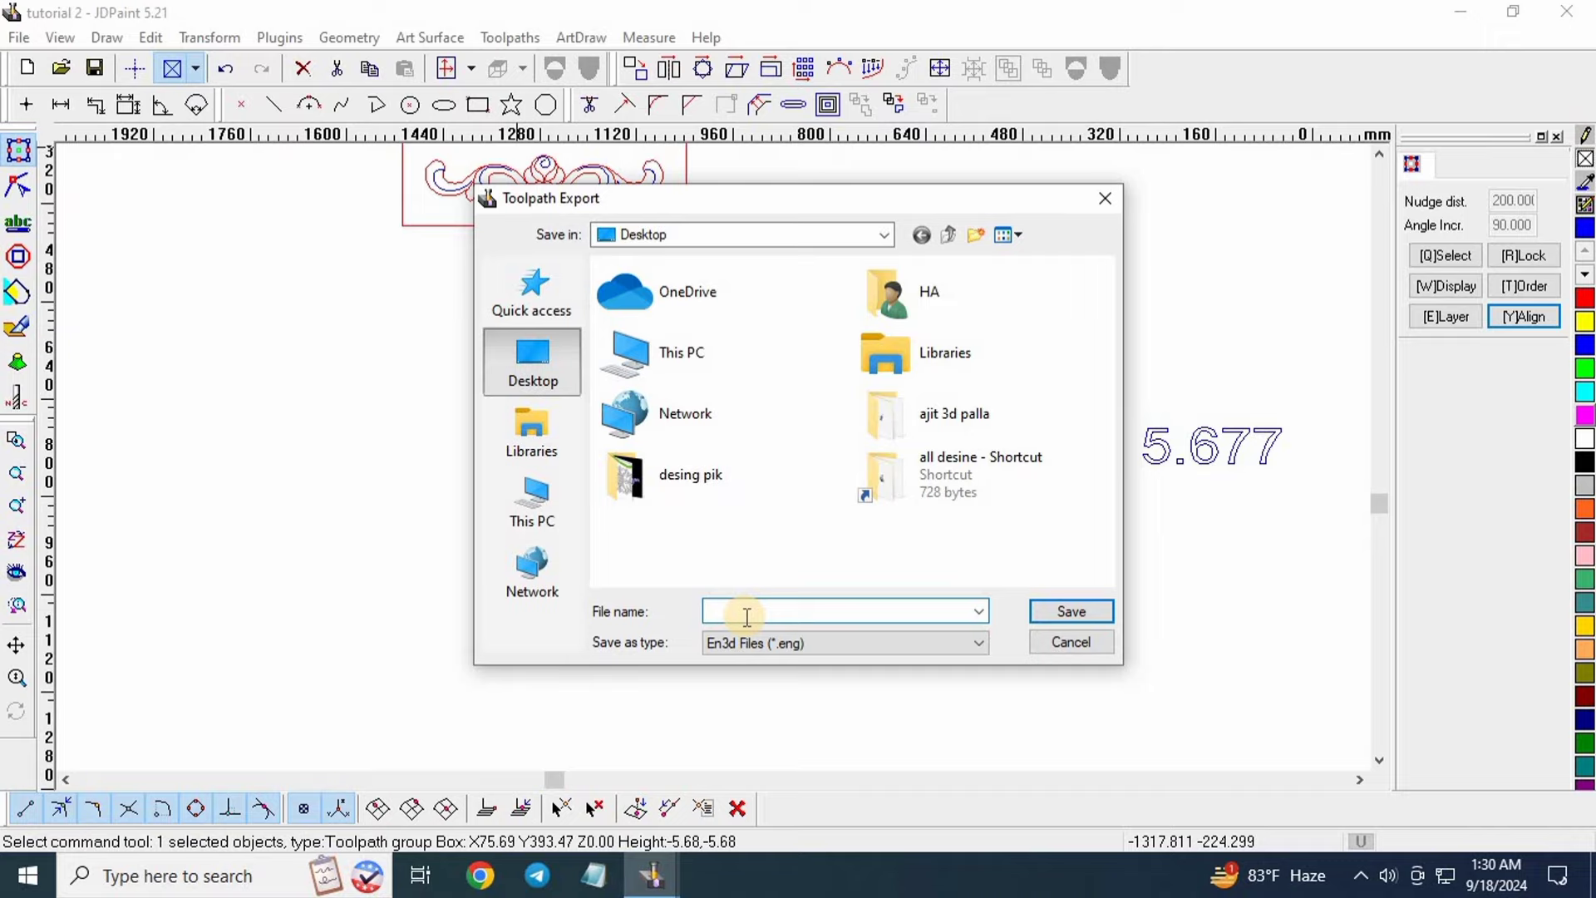
pyautogui.write('ckk desing')
pyautogui.click(1064, 612)
pyautogui.click(1007, 513)
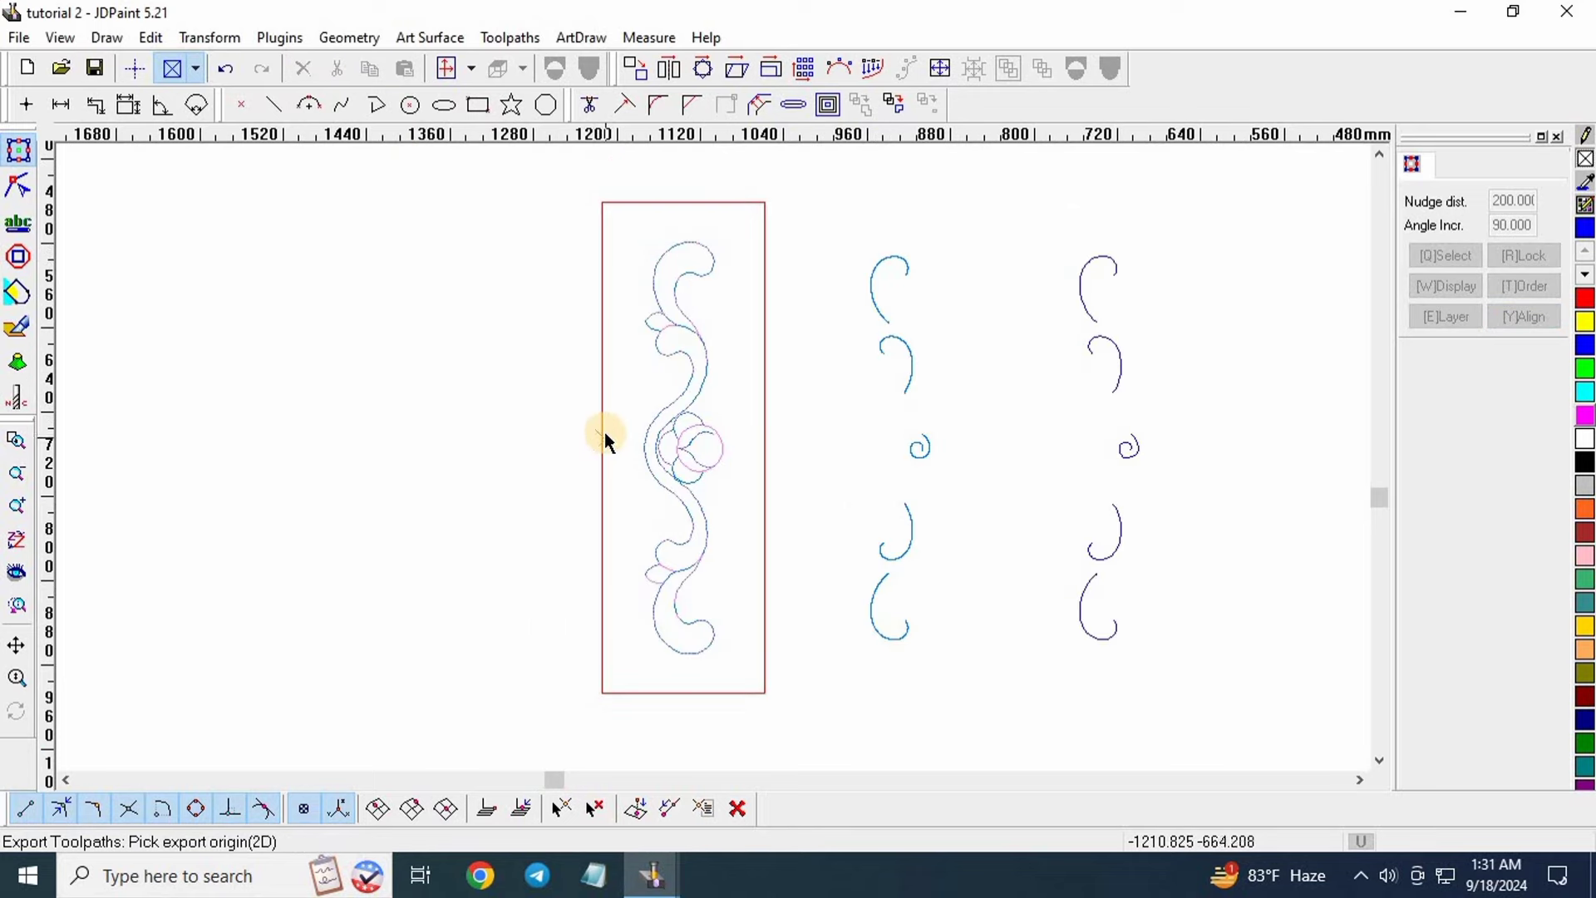
# Set the export origin at the lower-left corner intersection of the vertical panel's frame.
pyautogui.scroll(2, 605, 437)
pyautogui.scroll(-4, 564, 426)
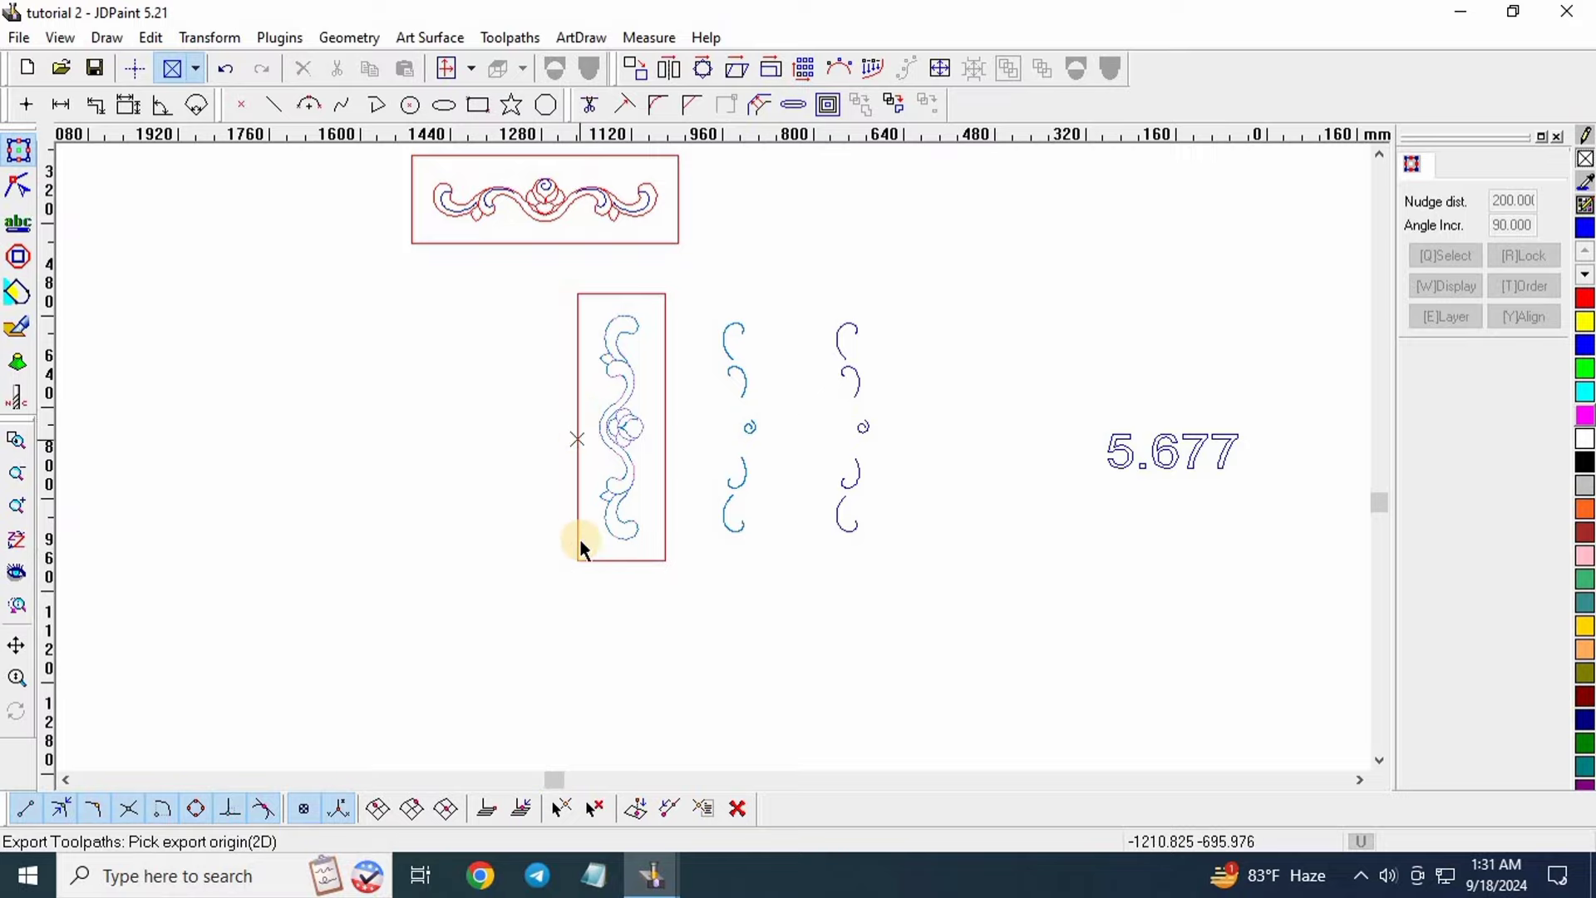
pyautogui.scroll(3, 581, 420)
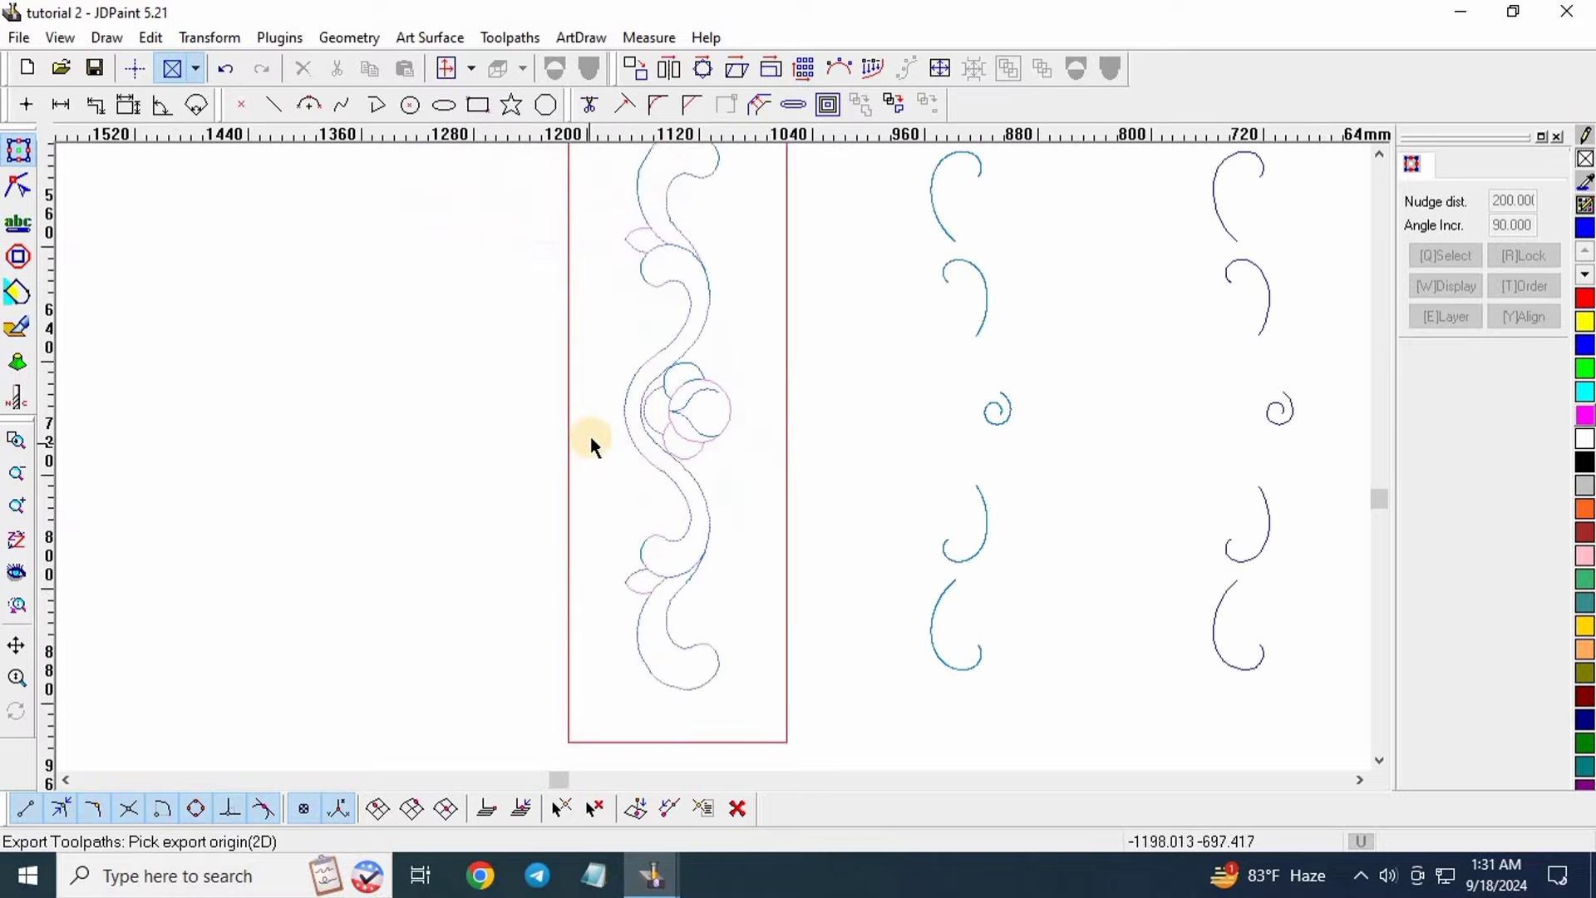
pyautogui.scroll(-3, 576, 383)
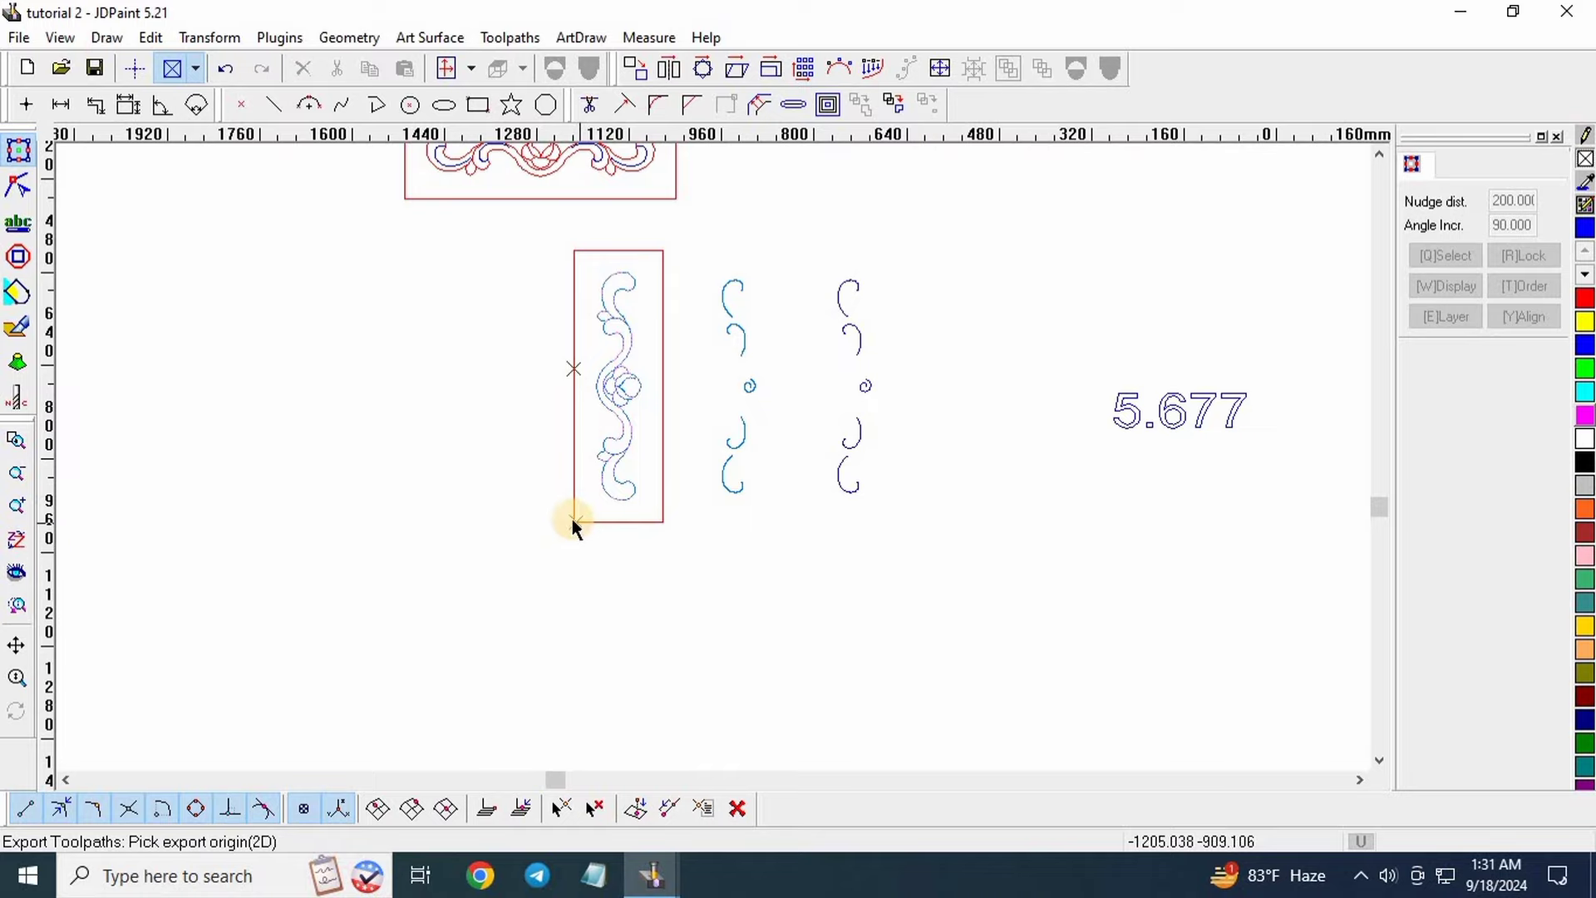
pyautogui.scroll(3, 572, 521)
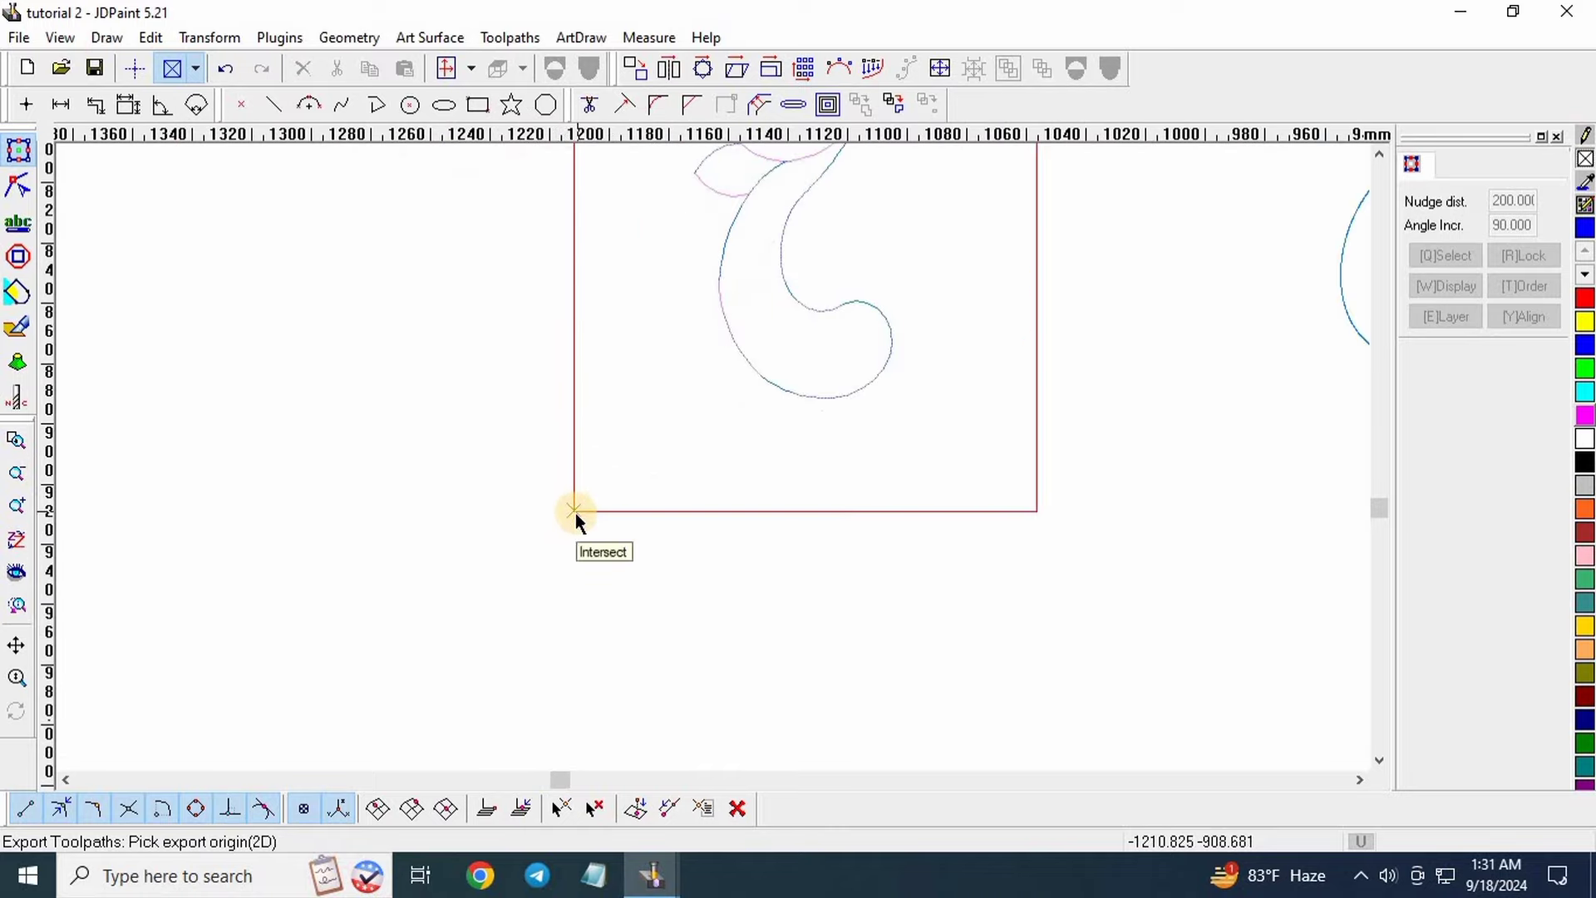
pyautogui.click(574, 511)
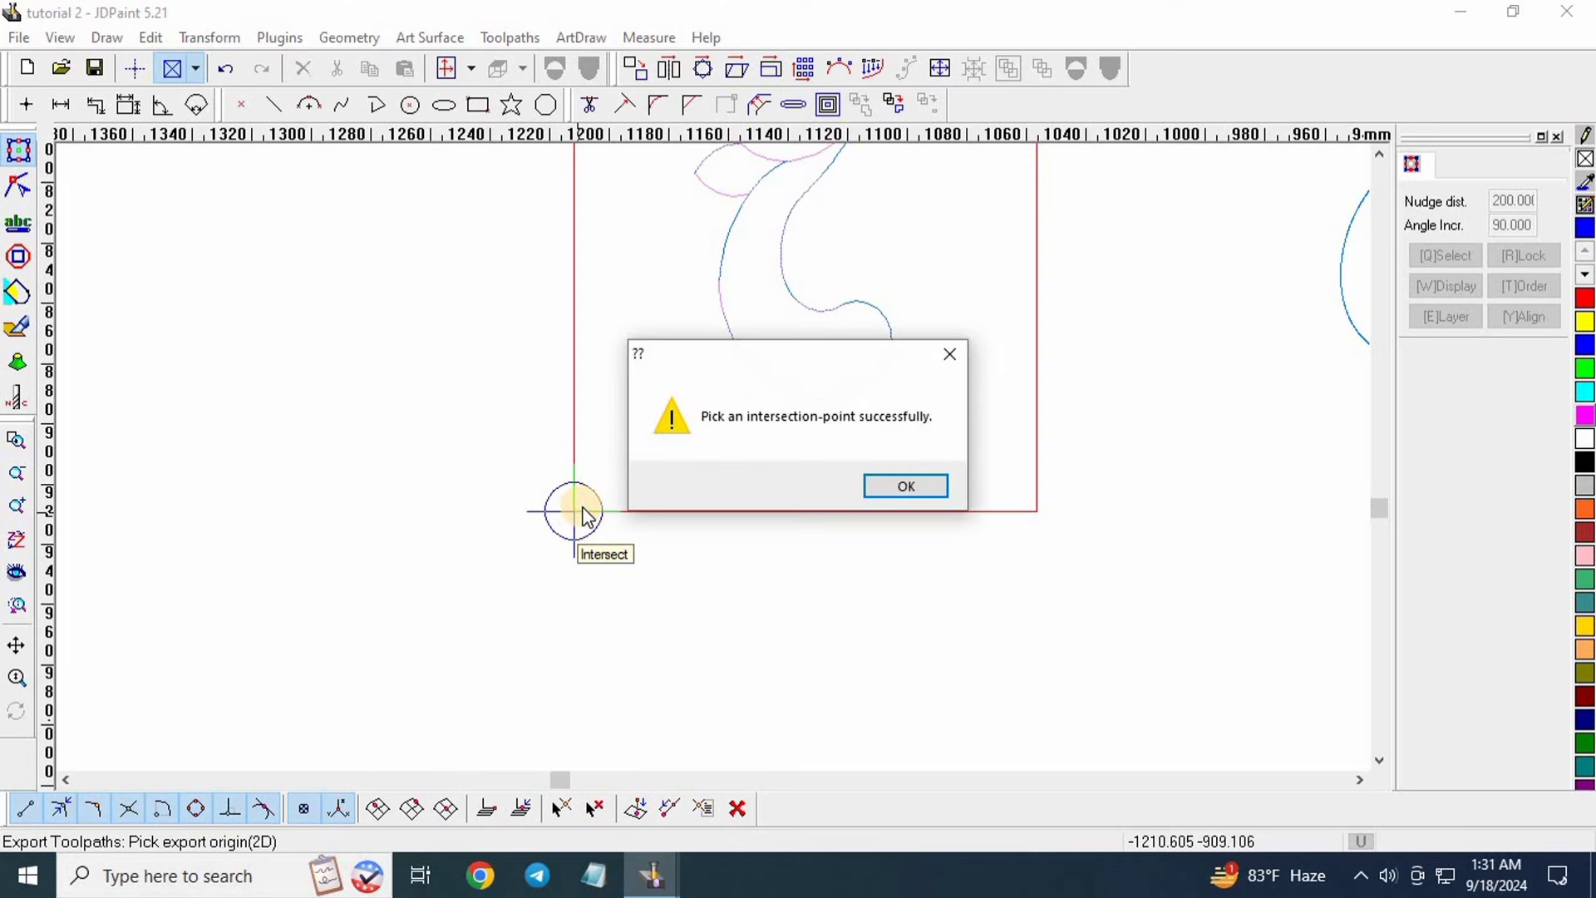
pyautogui.press('Return')
pyautogui.scroll(-3, 582, 499)
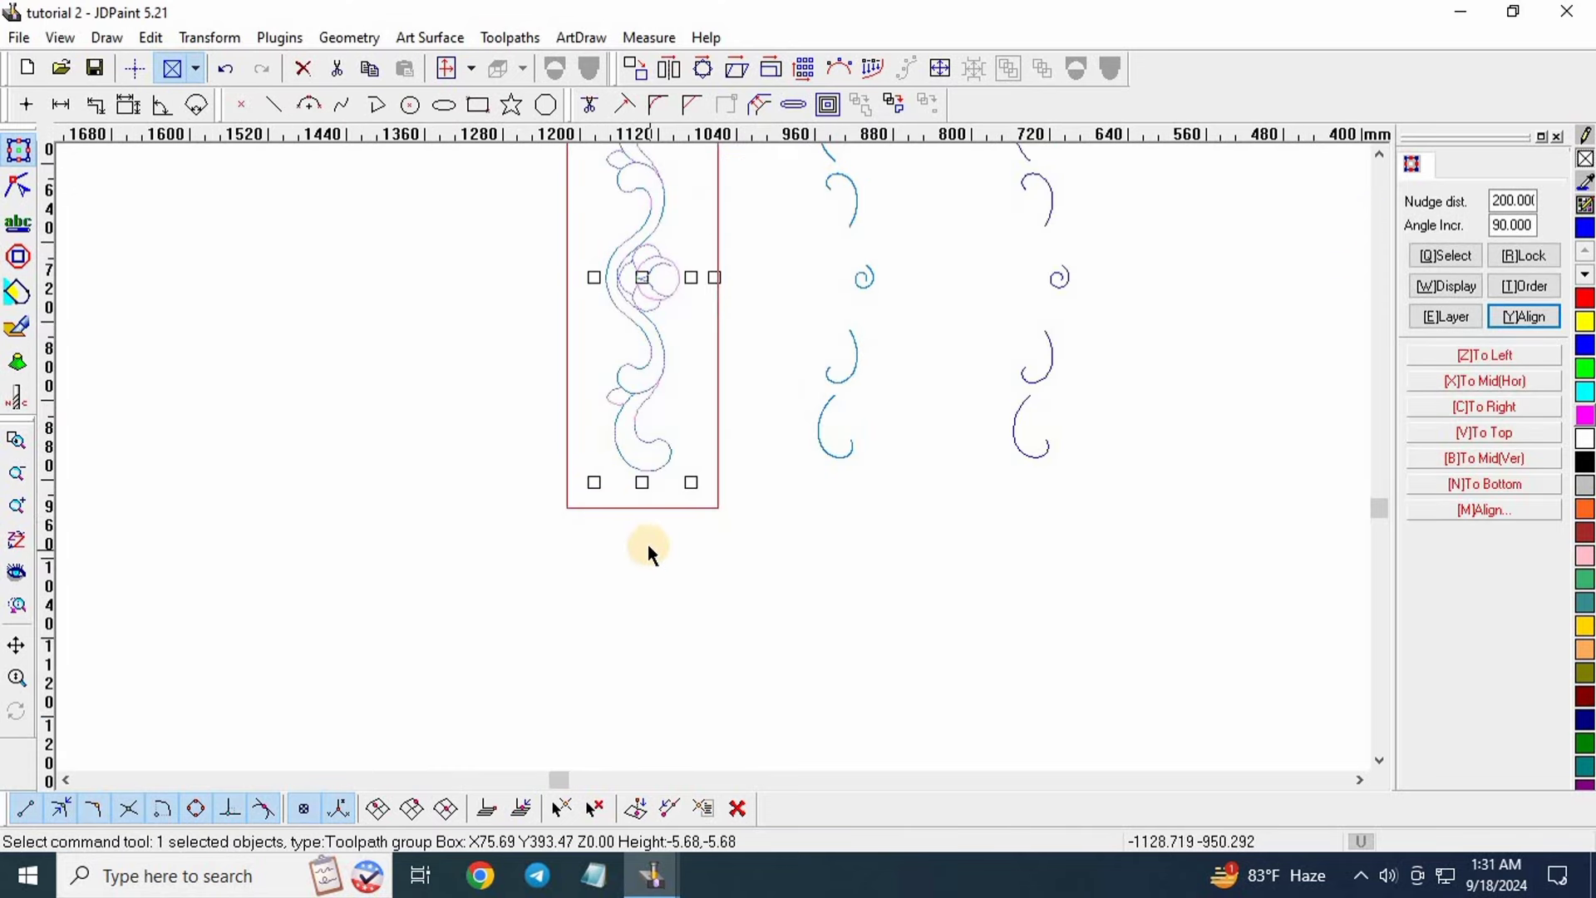
pyautogui.scroll(-3, 654, 565)
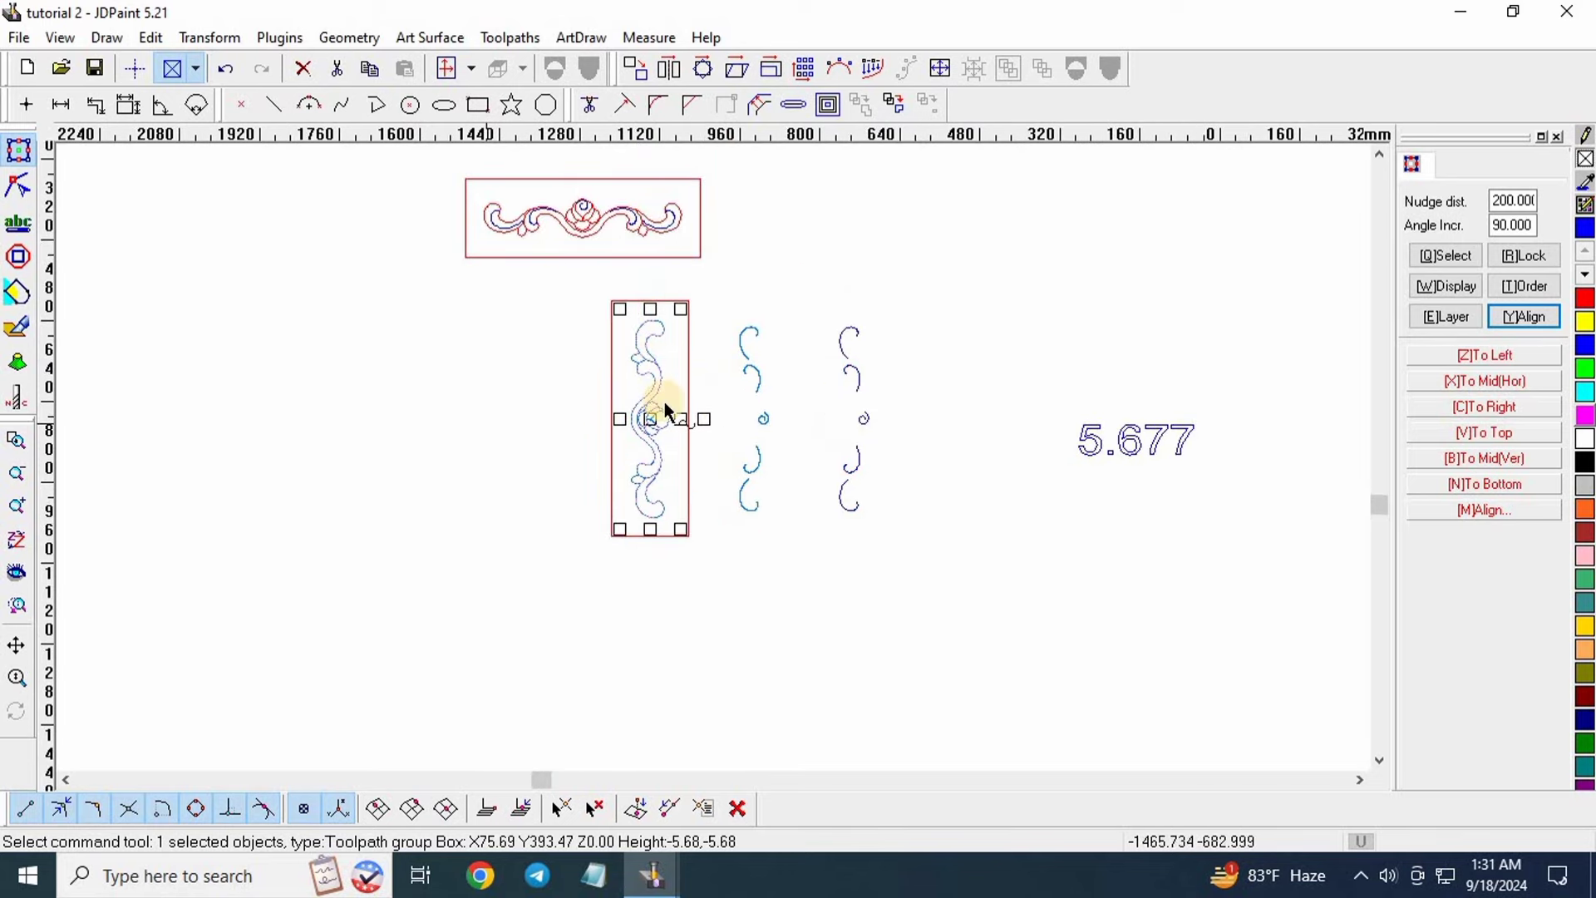
# Undo the outline toolpath to restore the scroll's source curves, and delete the five detail toolpaths beside the panel.
pyautogui.click(721, 420)
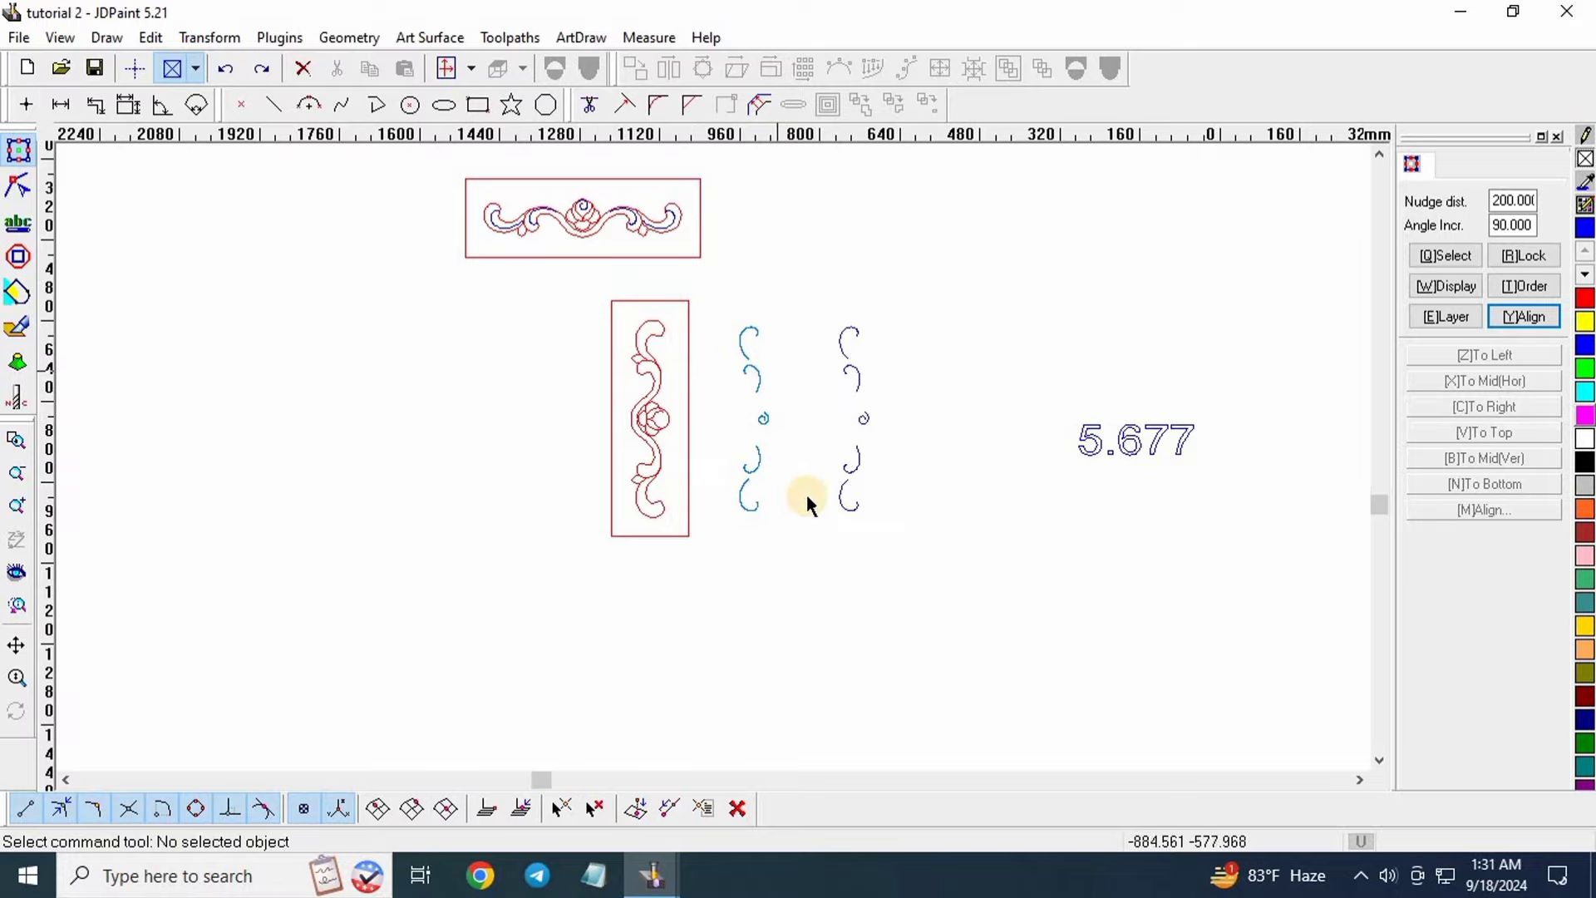
pyautogui.scroll(3, 781, 474)
pyautogui.scroll(-4, 732, 383)
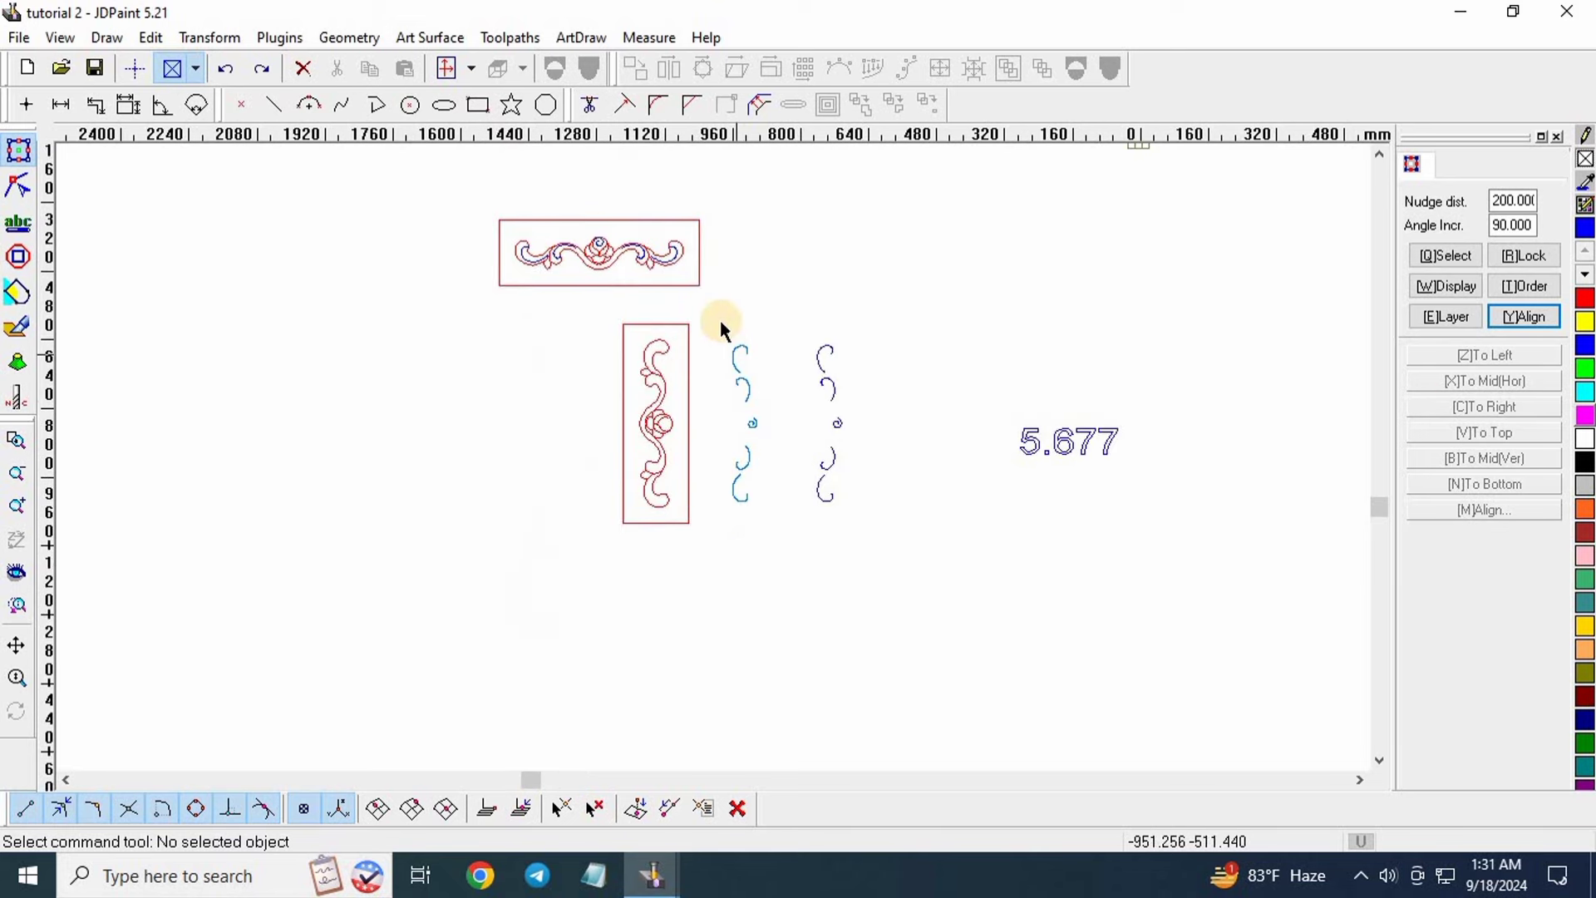
pyautogui.moveTo(843, 673); pyautogui.dragTo(783, 592)
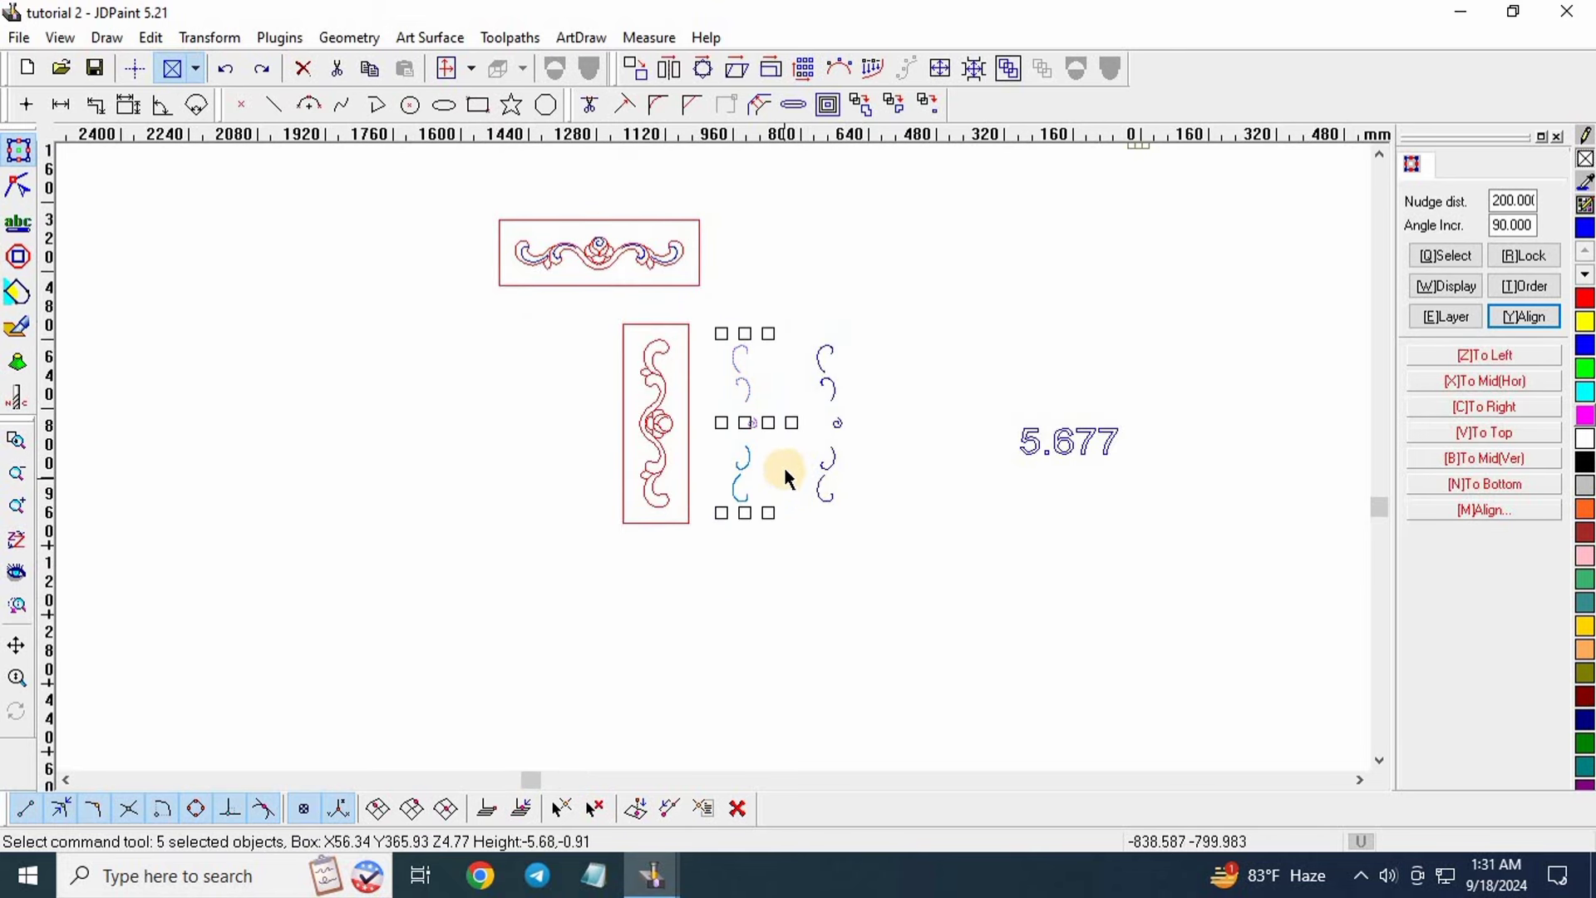
pyautogui.press('Delete')
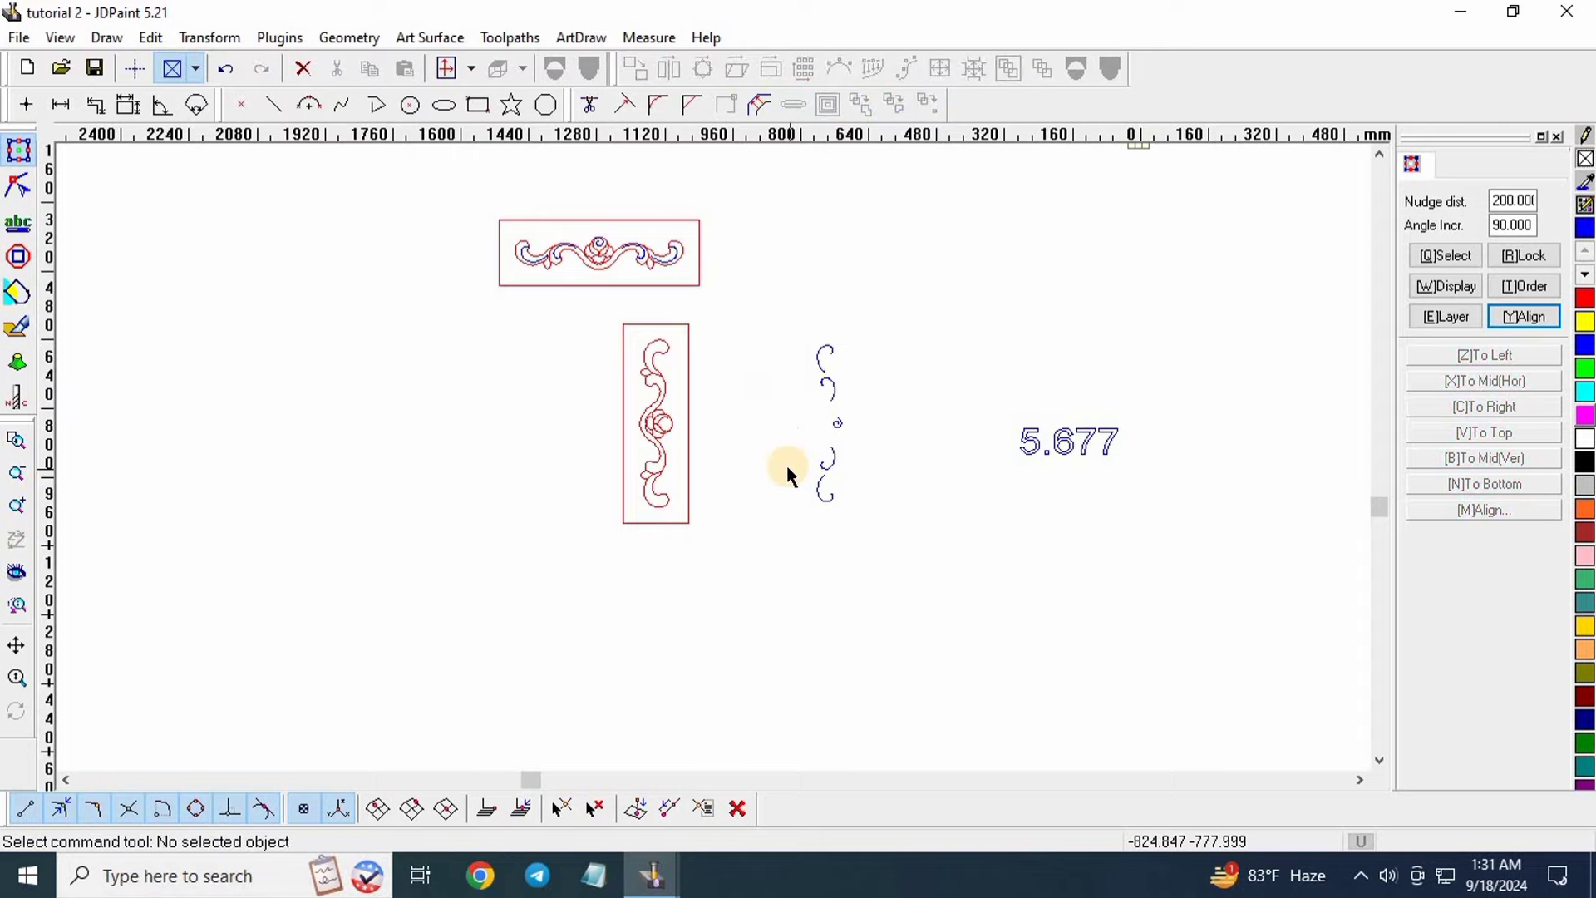
# Move the combined detail curves 400 mm left, back onto the vertical scroll.
pyautogui.moveTo(844, 348); pyautogui.dragTo(782, 439)
pyautogui.press('Left')
pyautogui.press('Left')
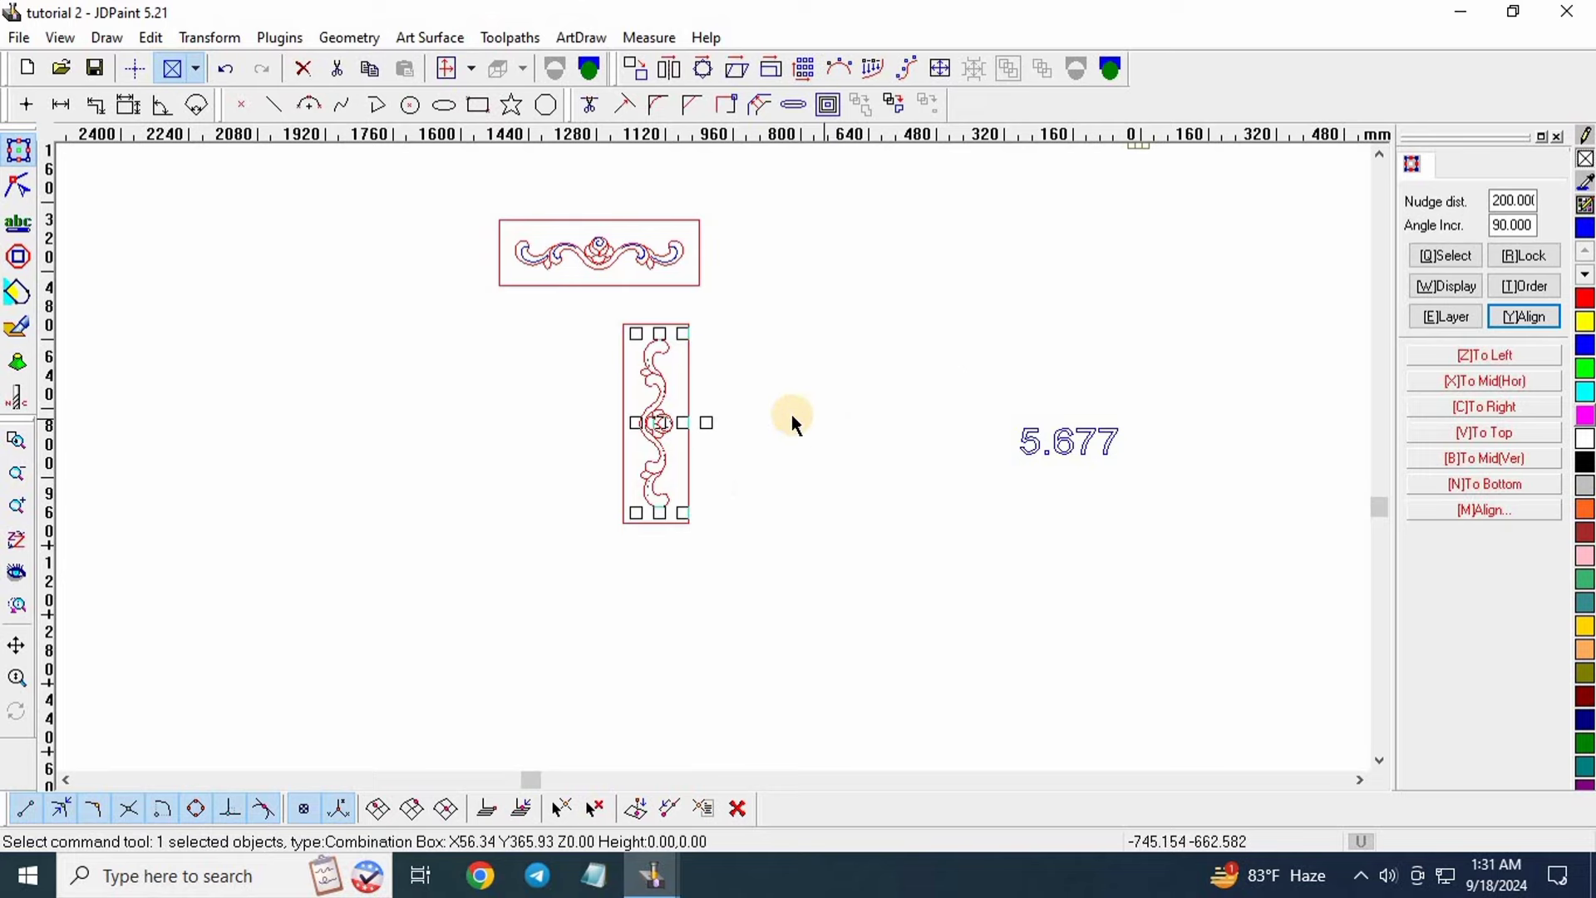
pyautogui.scroll(1, 737, 393)
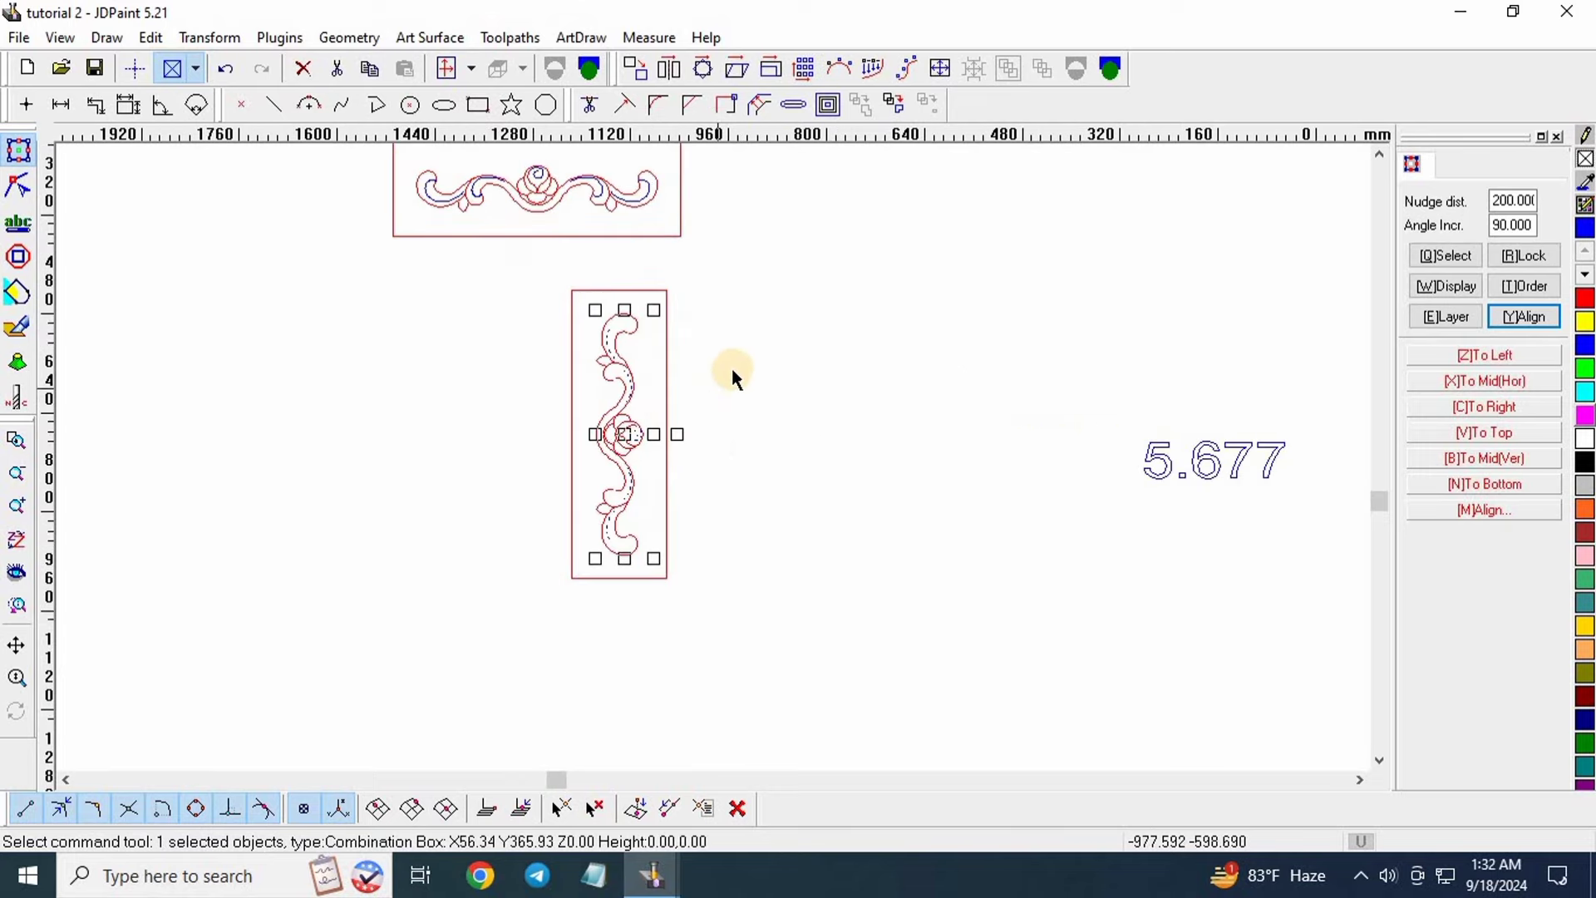